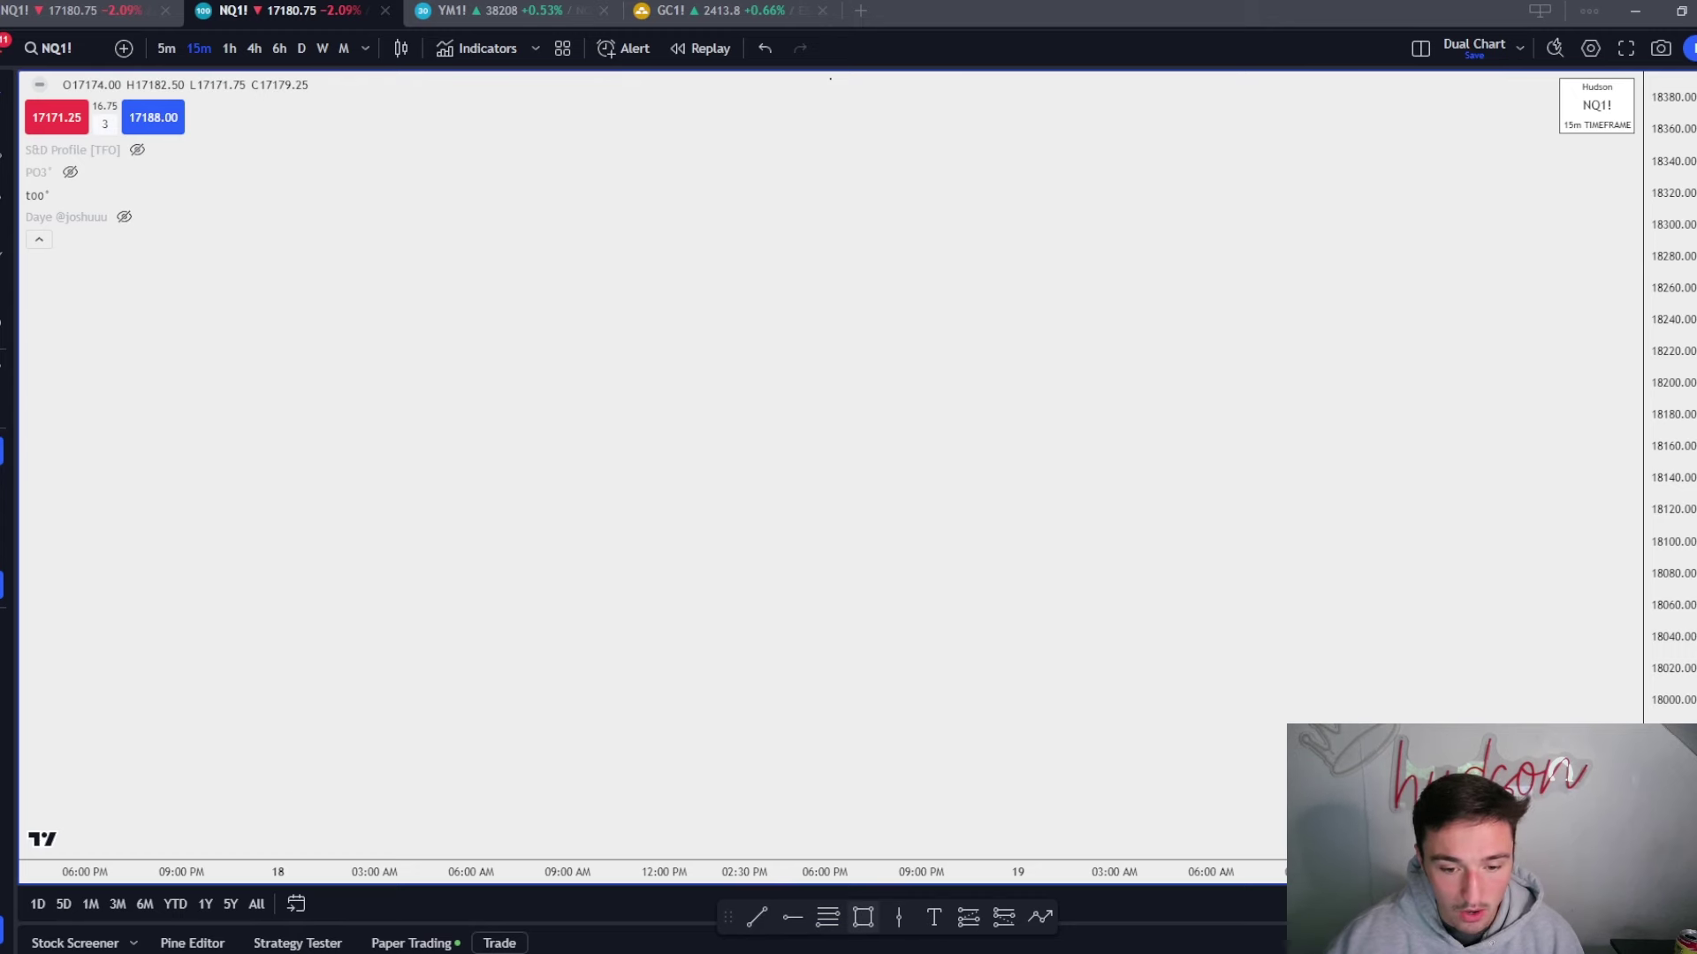
Draw a zigzag arrow path on the blank chart area showing sideways swings, a drop, a rally, a pullback and a final rise.
click(1041, 918)
click(407, 354)
click(454, 414)
click(487, 349)
click(535, 420)
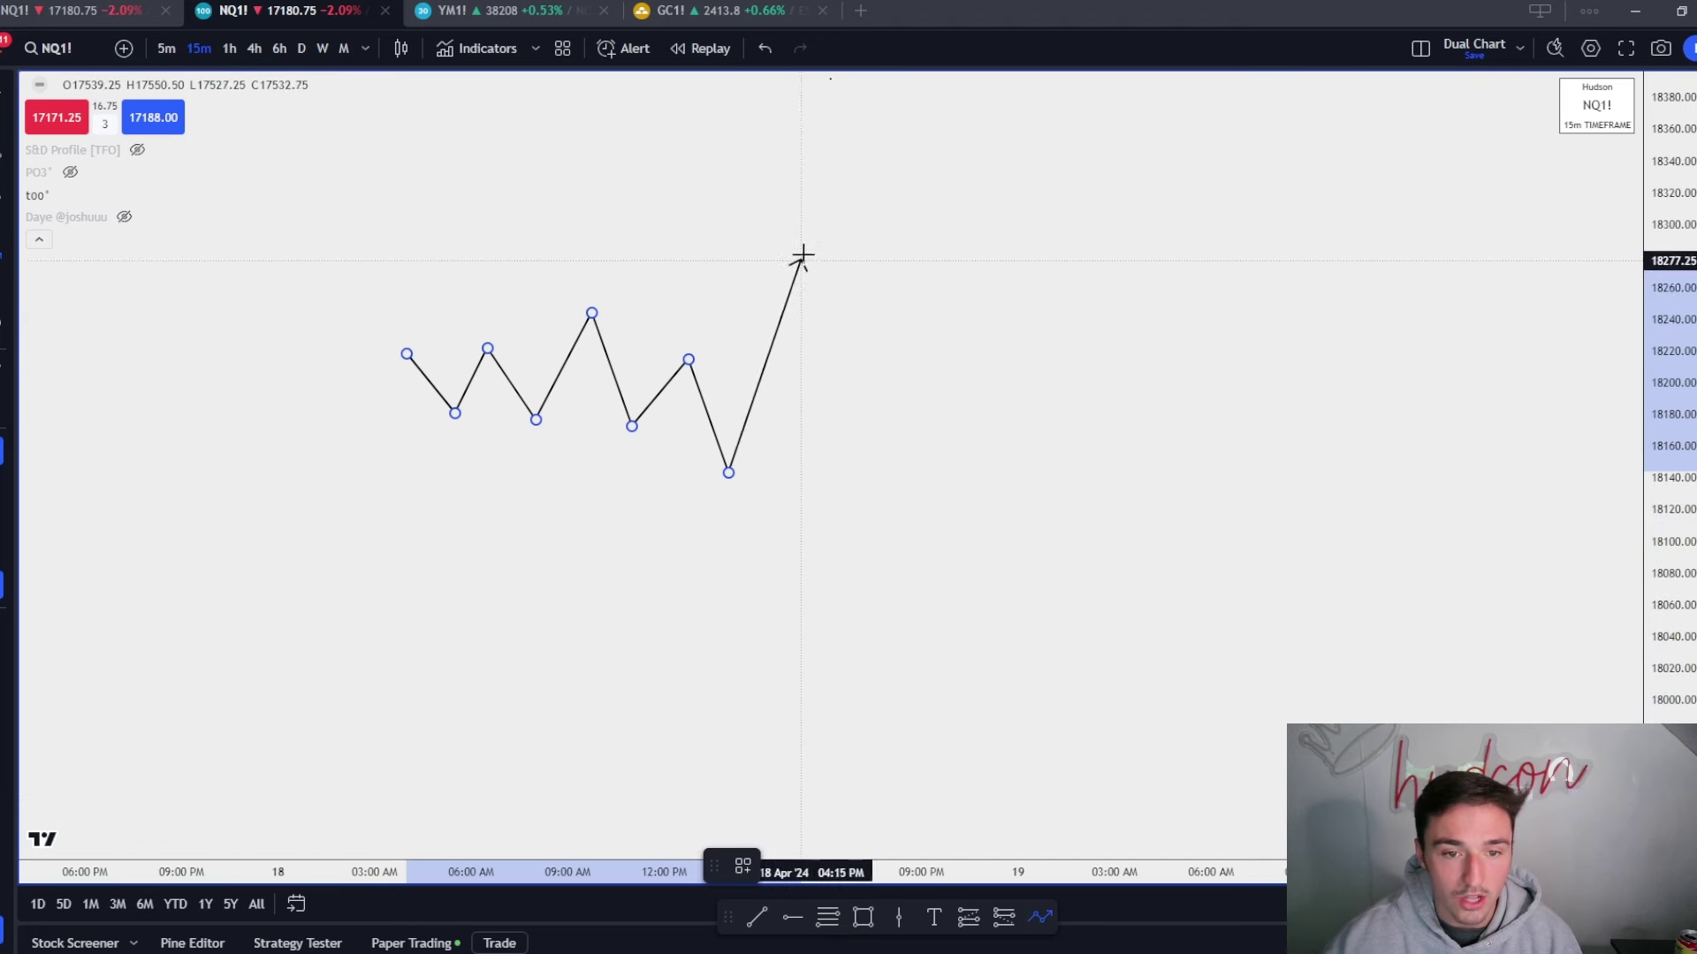
click(840, 341)
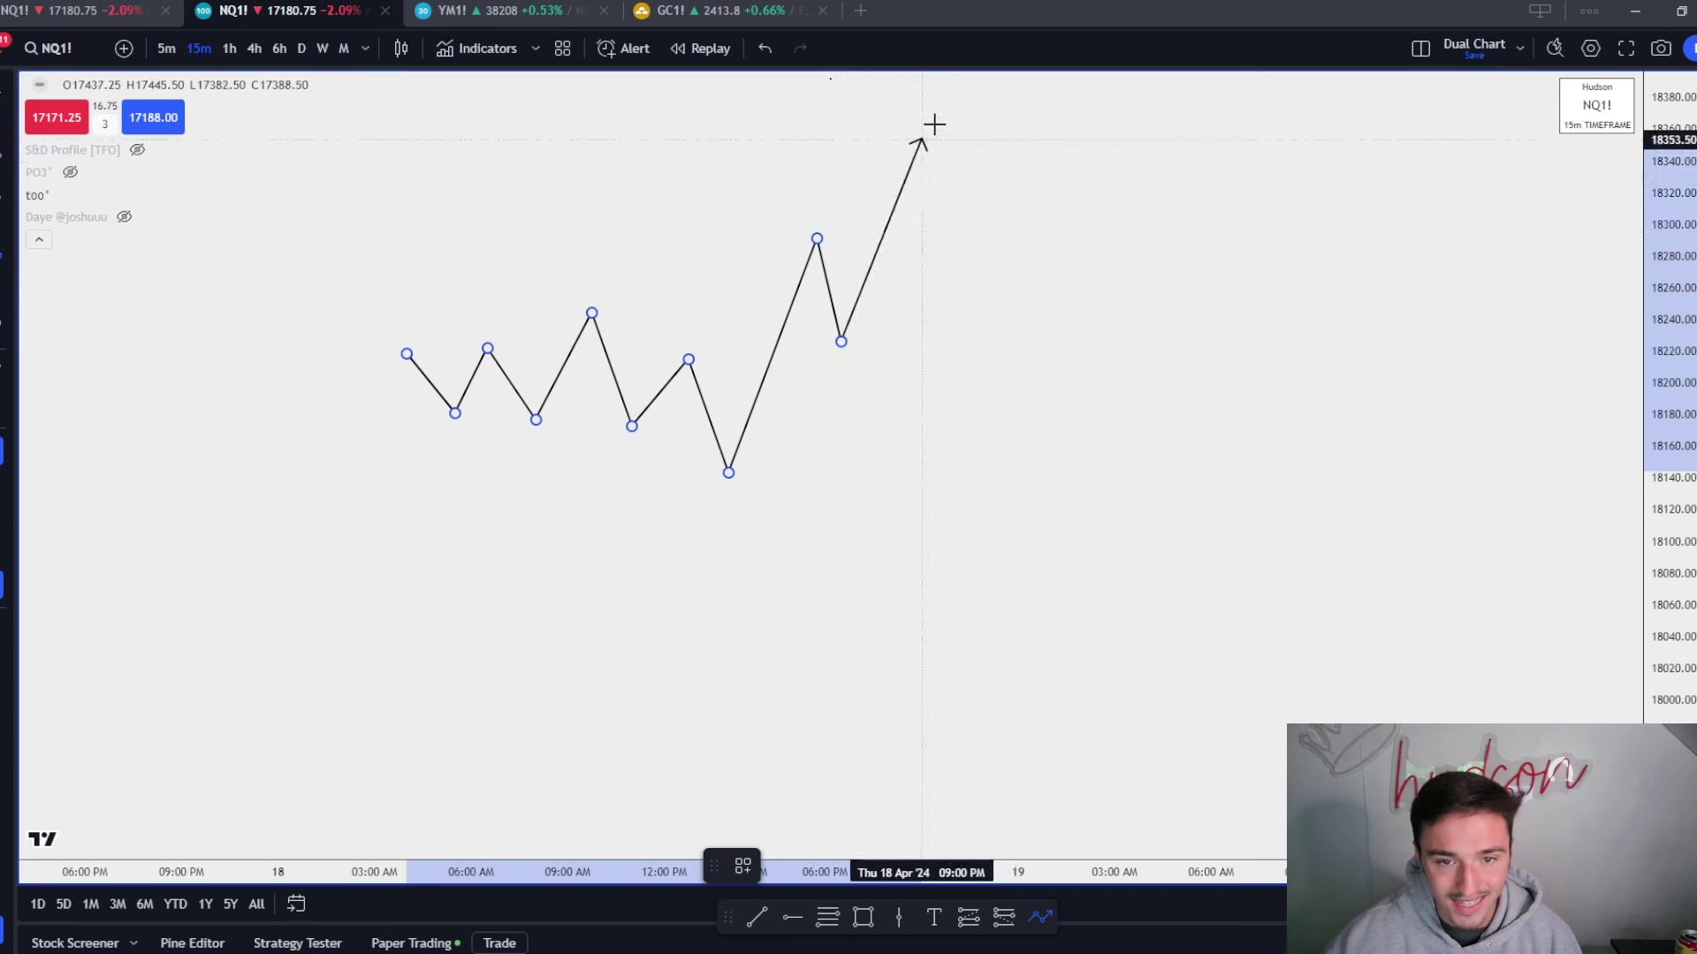
double_click(969, 87)
click(959, 320)
drag(947, 343, 958, 348)
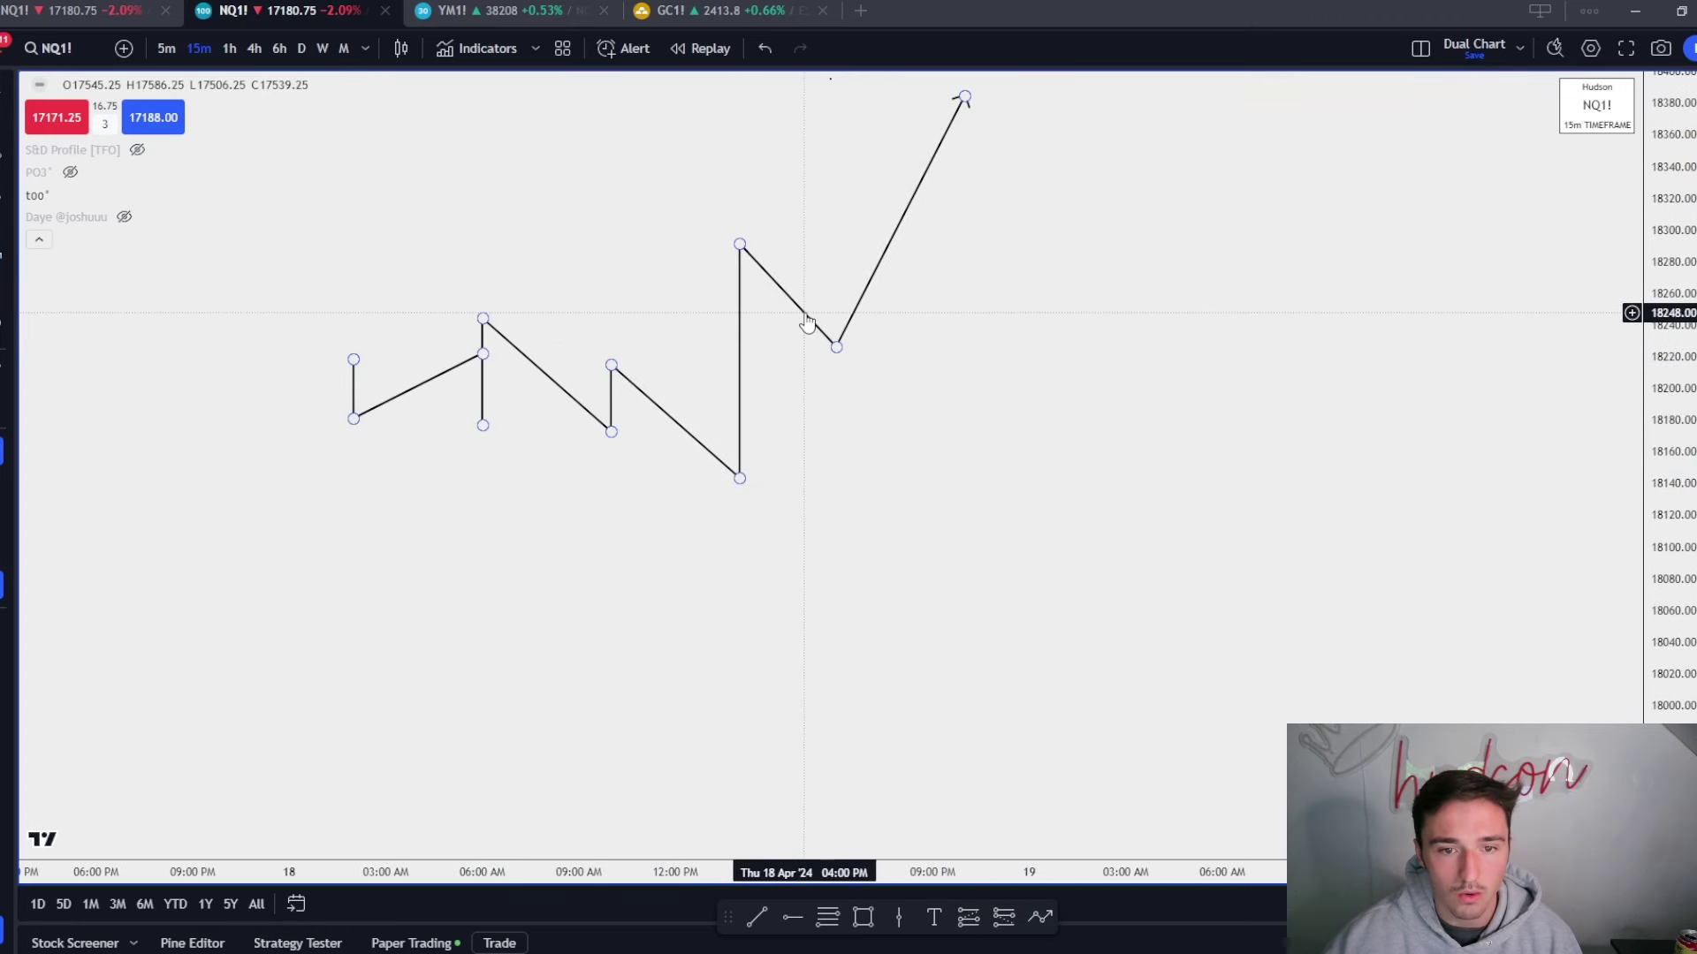
Reposition the path's bunched points sideways to restore evenly spaced, slanted swings leading into the drop and rally.
drag(739, 244, 787, 244)
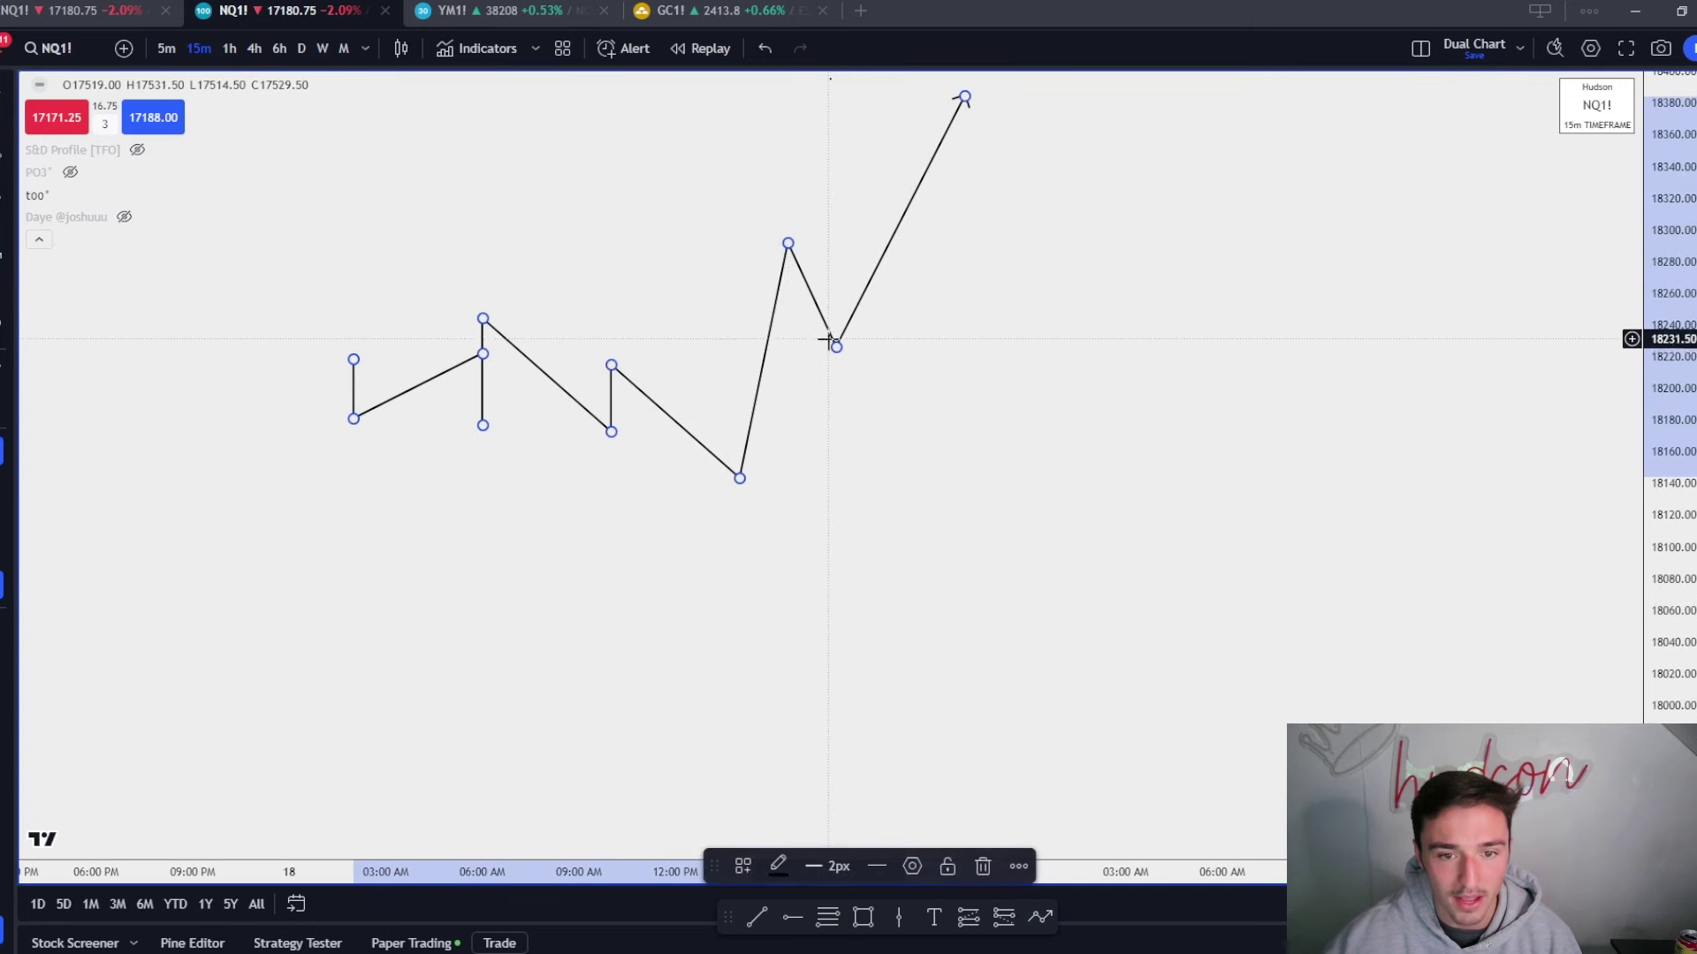
drag(612, 365, 684, 357)
drag(612, 431, 660, 444)
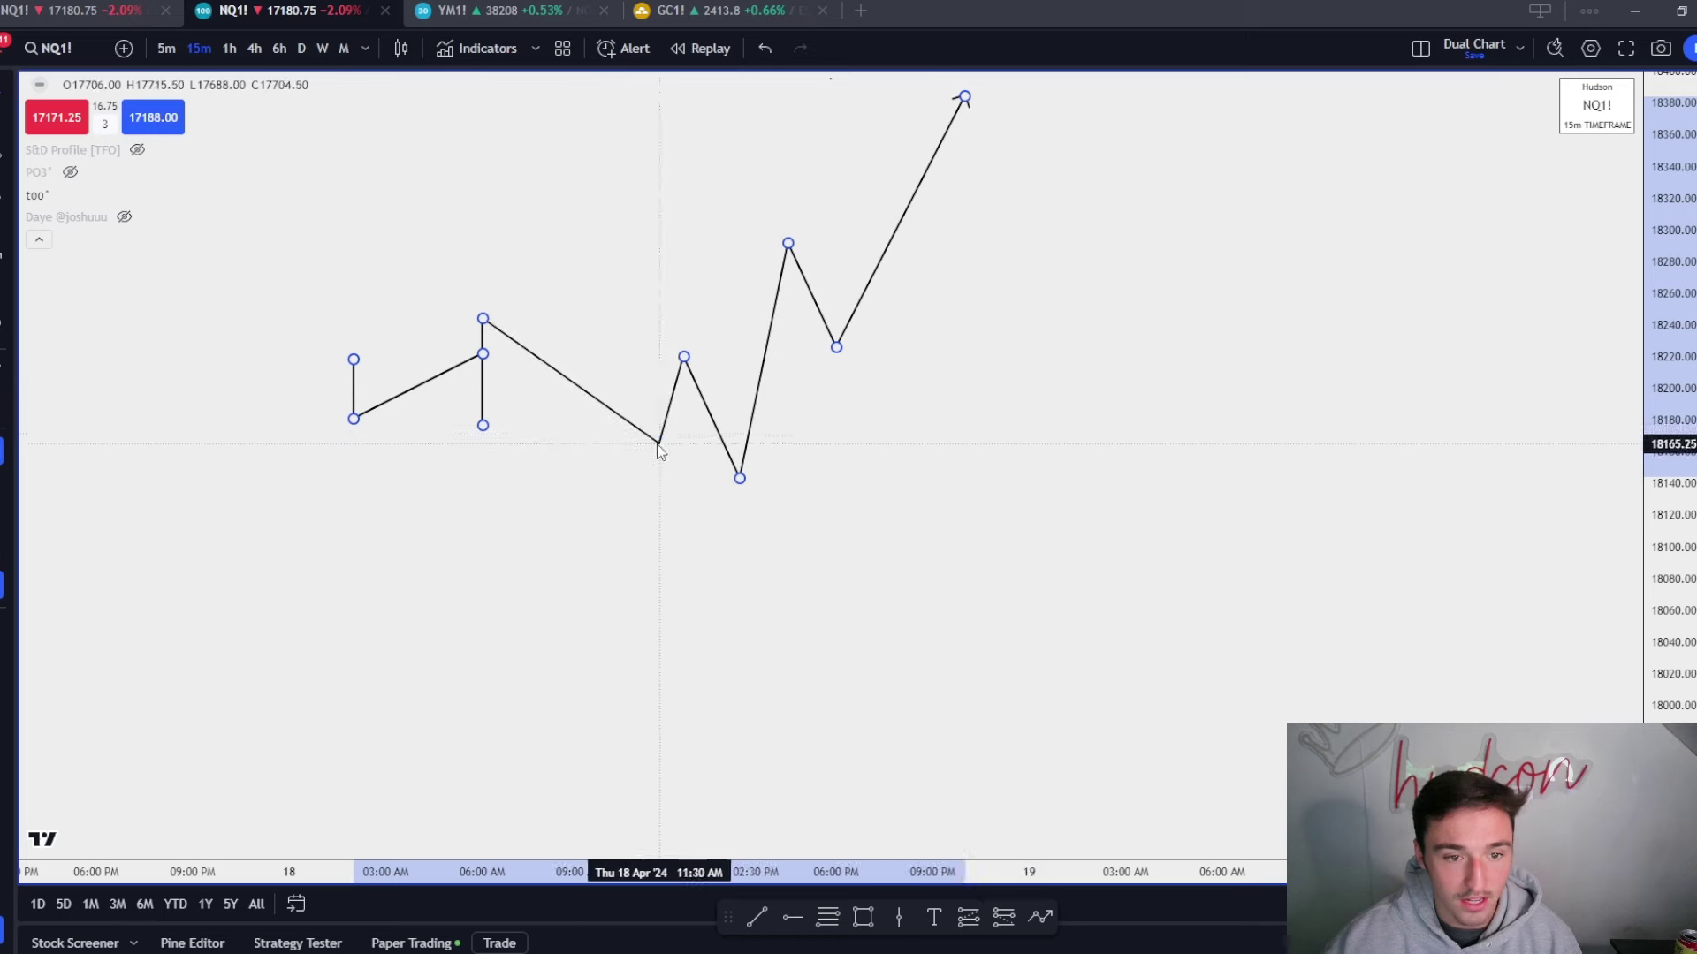
drag(492, 311, 587, 318)
drag(482, 425, 546, 442)
drag(353, 419, 441, 438)
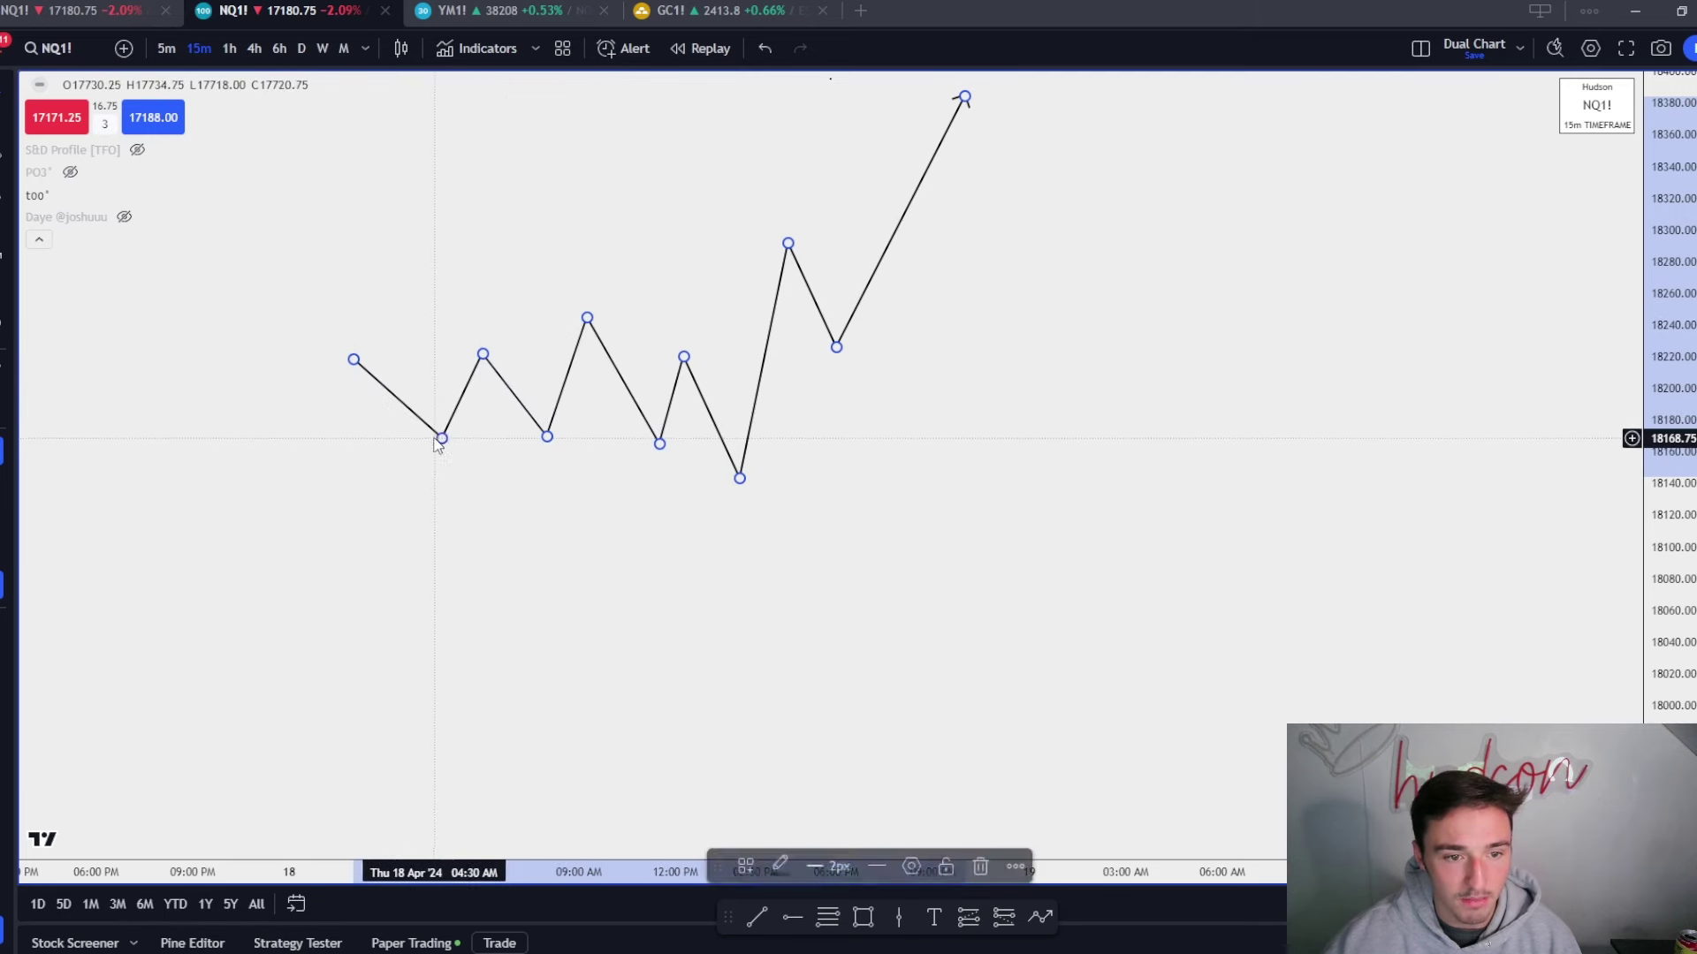
click(394, 415)
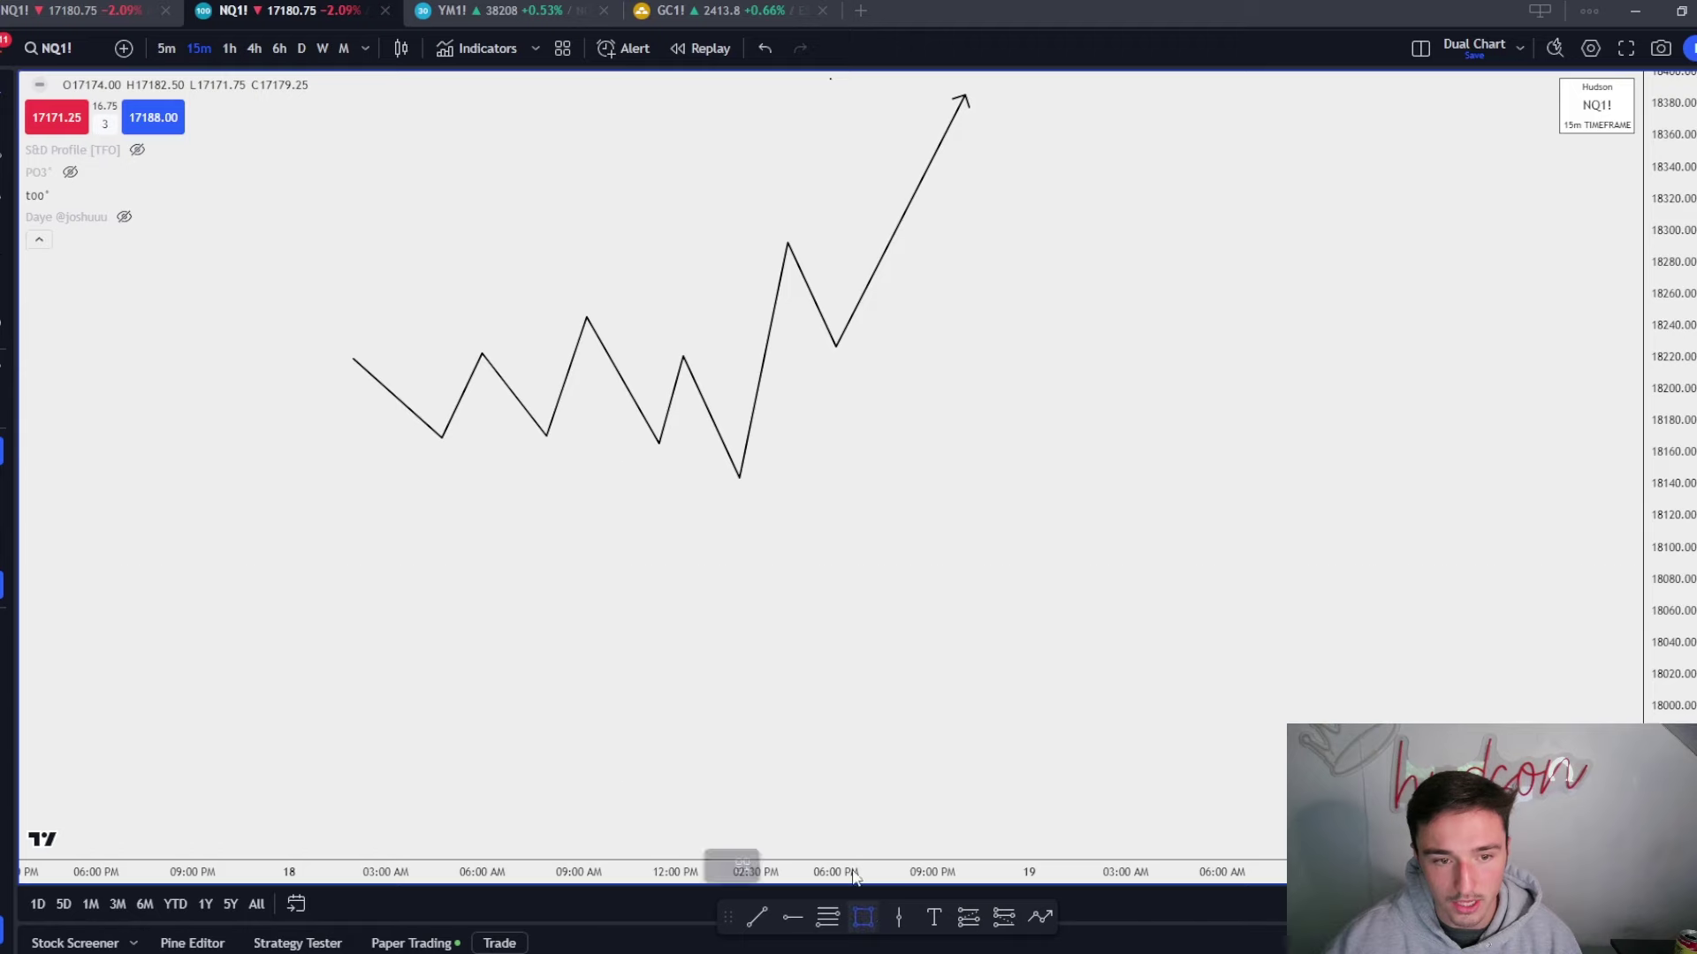
Draw a shaded rectangle around the path's sideways swings and extend the following swing low to well below the box.
click(699, 453)
click(827, 546)
drag(739, 478, 748, 555)
click(858, 537)
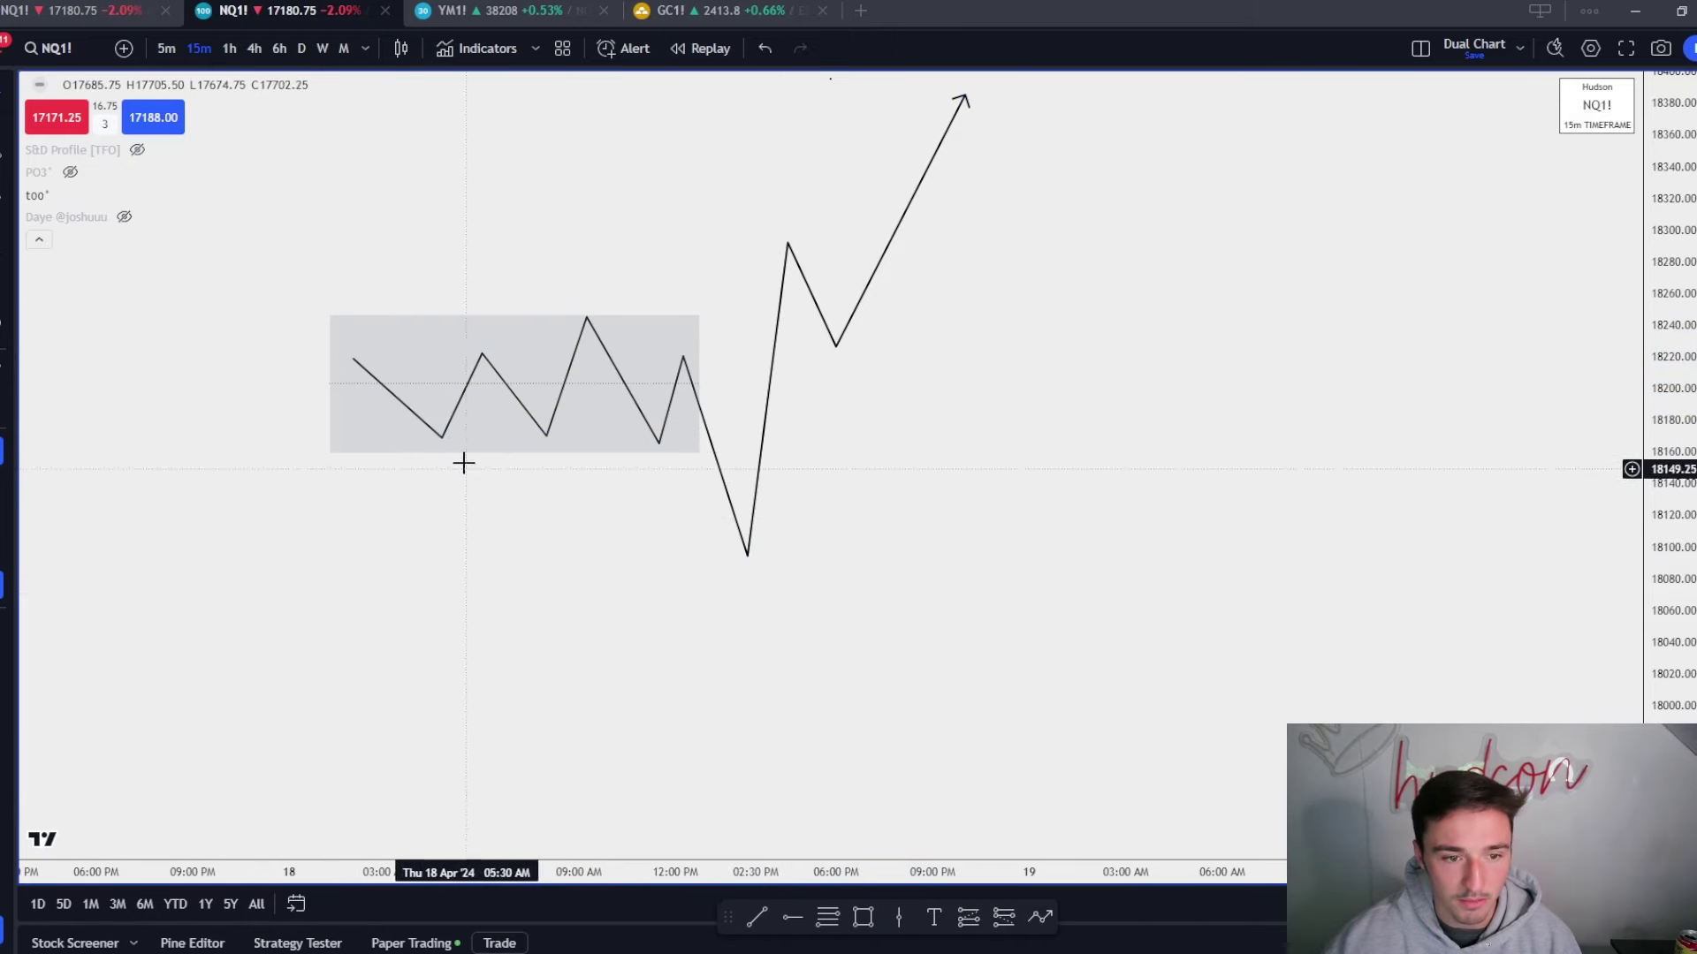
click(703, 403)
click(750, 559)
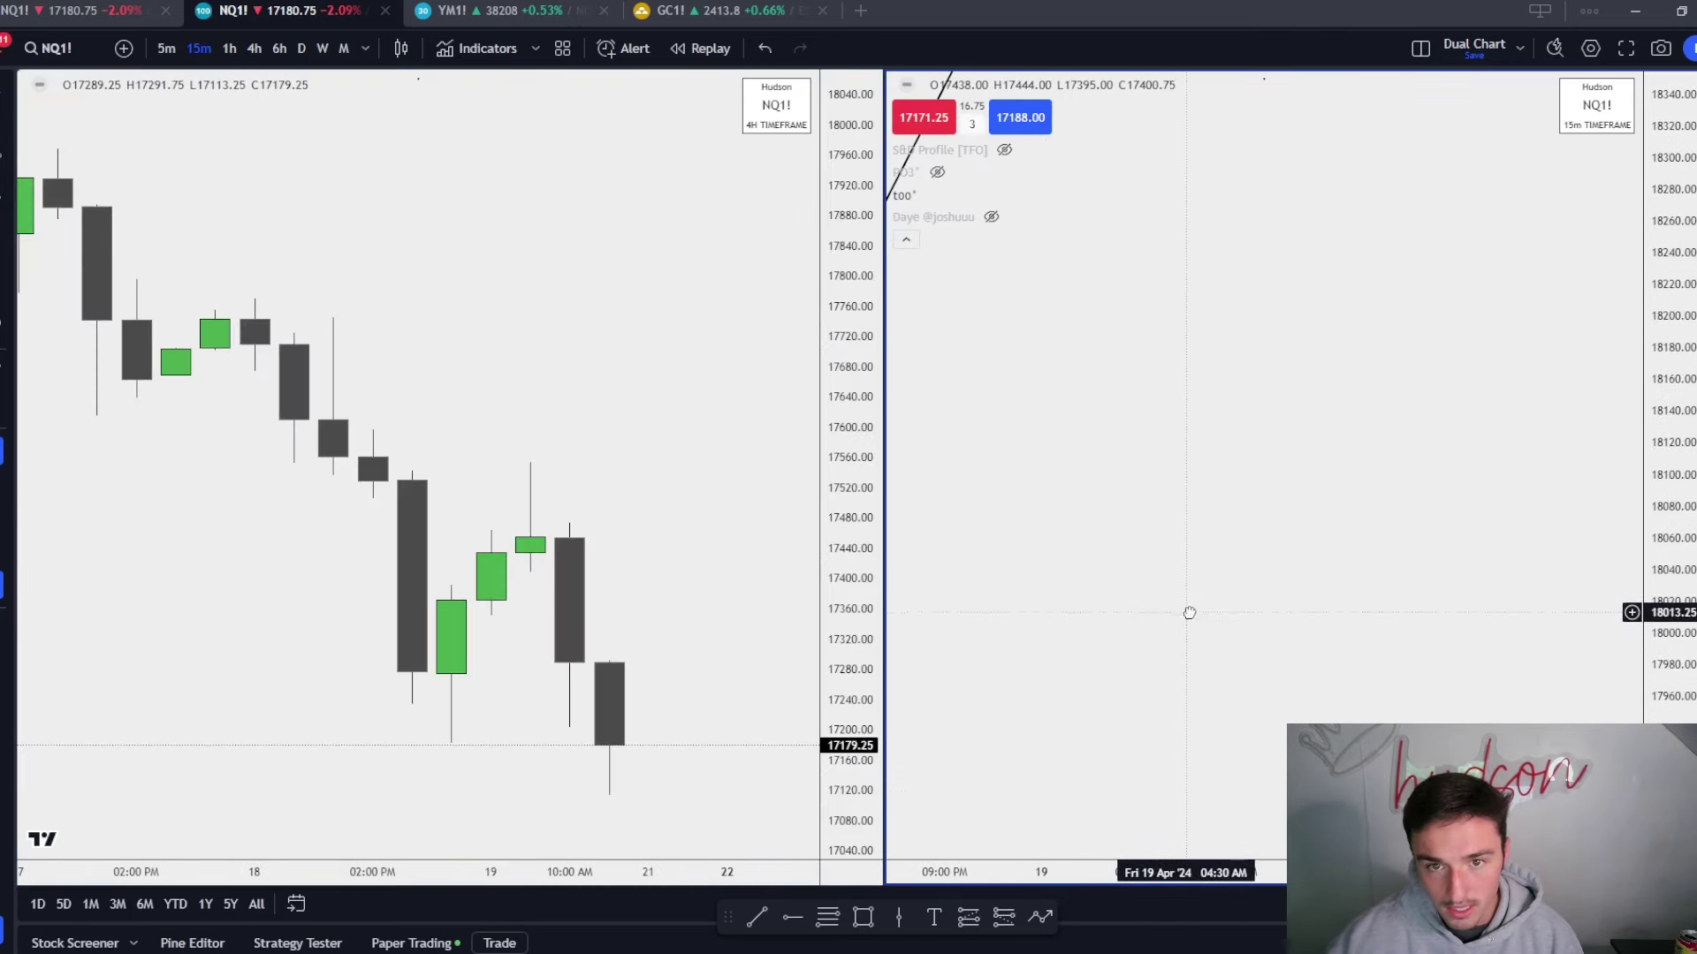
Restore the two-chart layout and bring the 19 April rise and fall into view on the 15m chart.
right_click(1192, 543)
click(1255, 413)
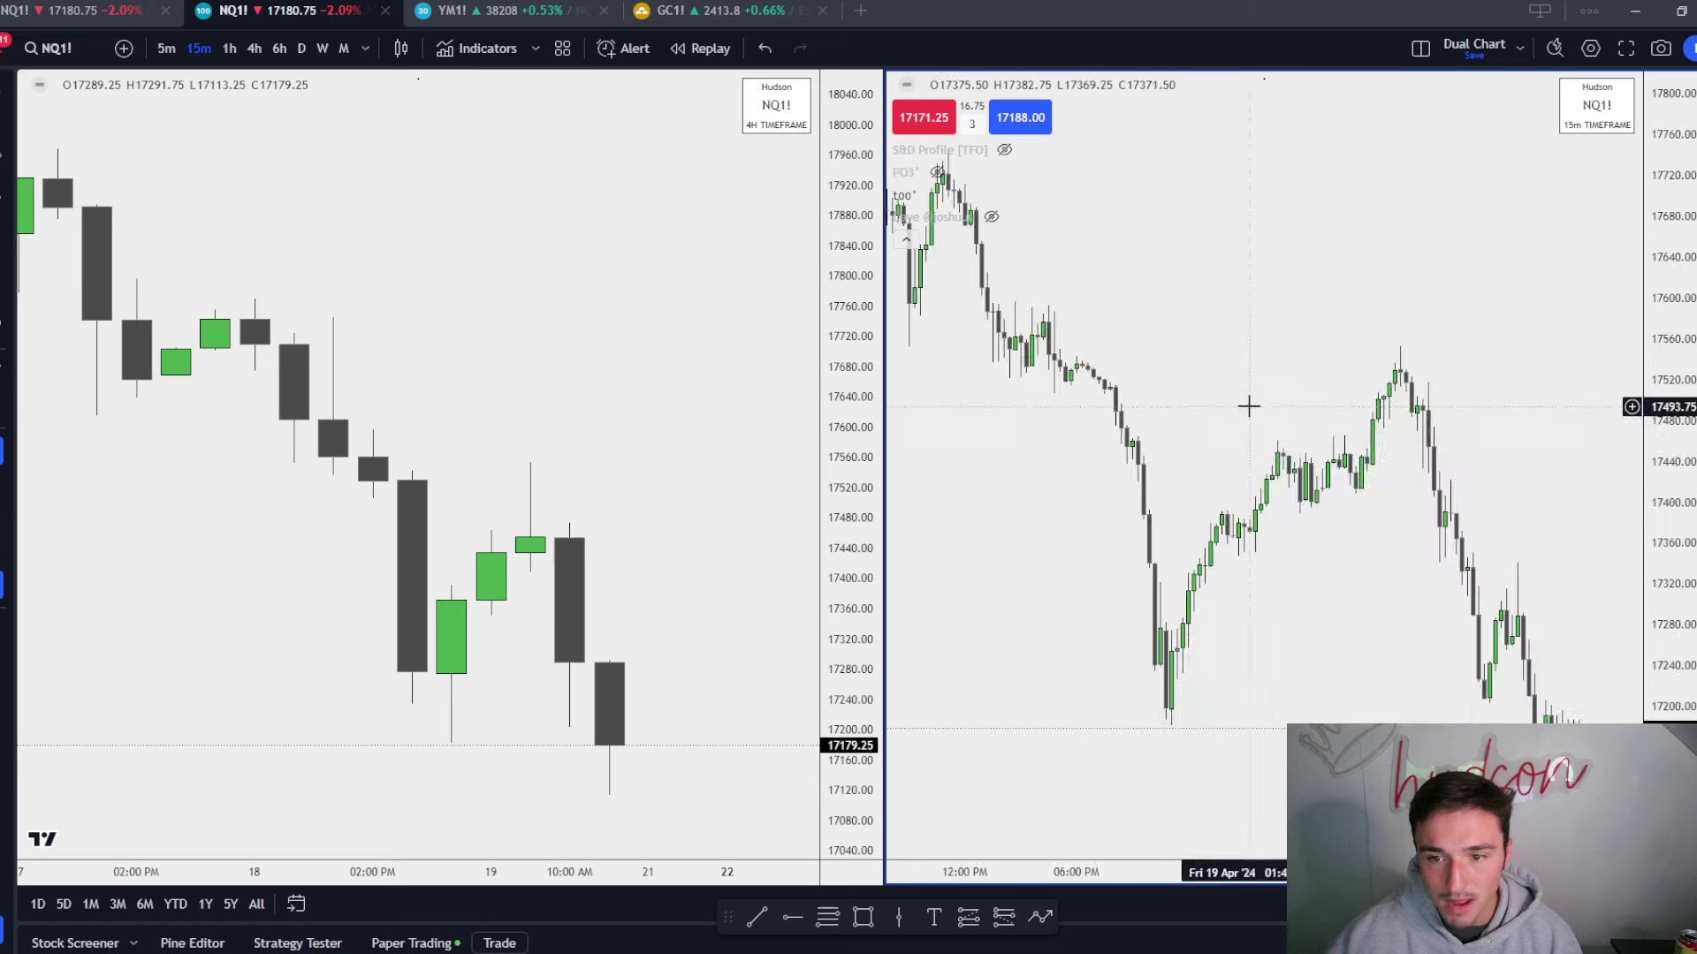
drag(1314, 500, 1463, 644)
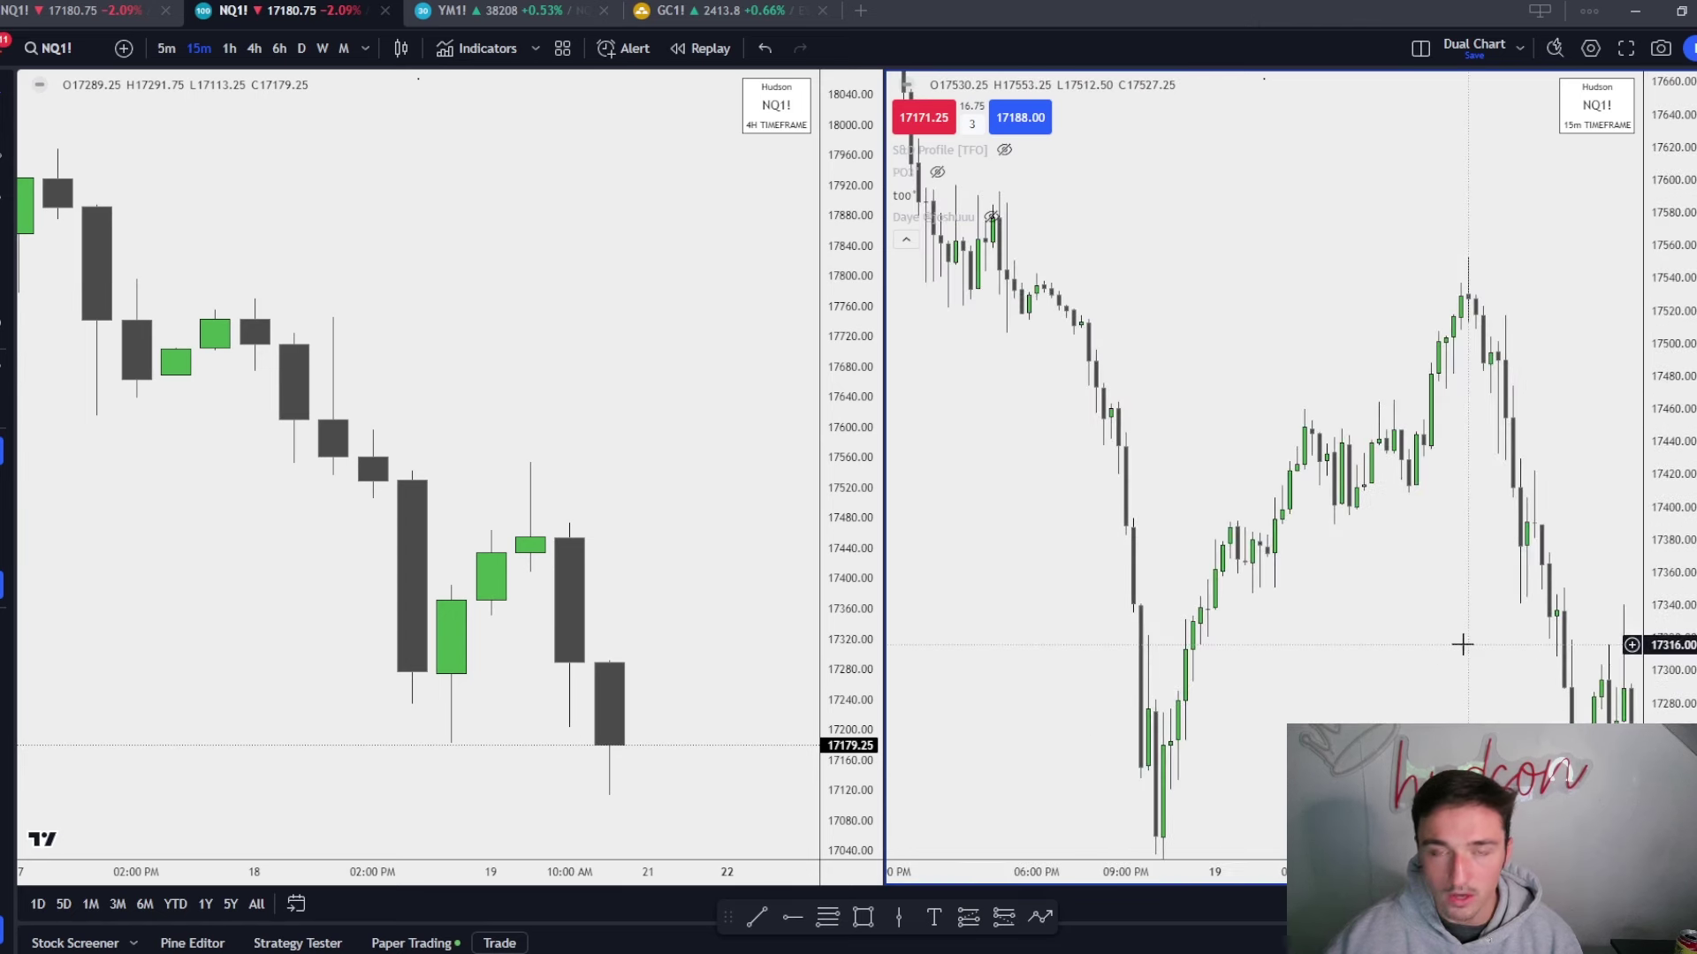
drag(1329, 615, 1295, 586)
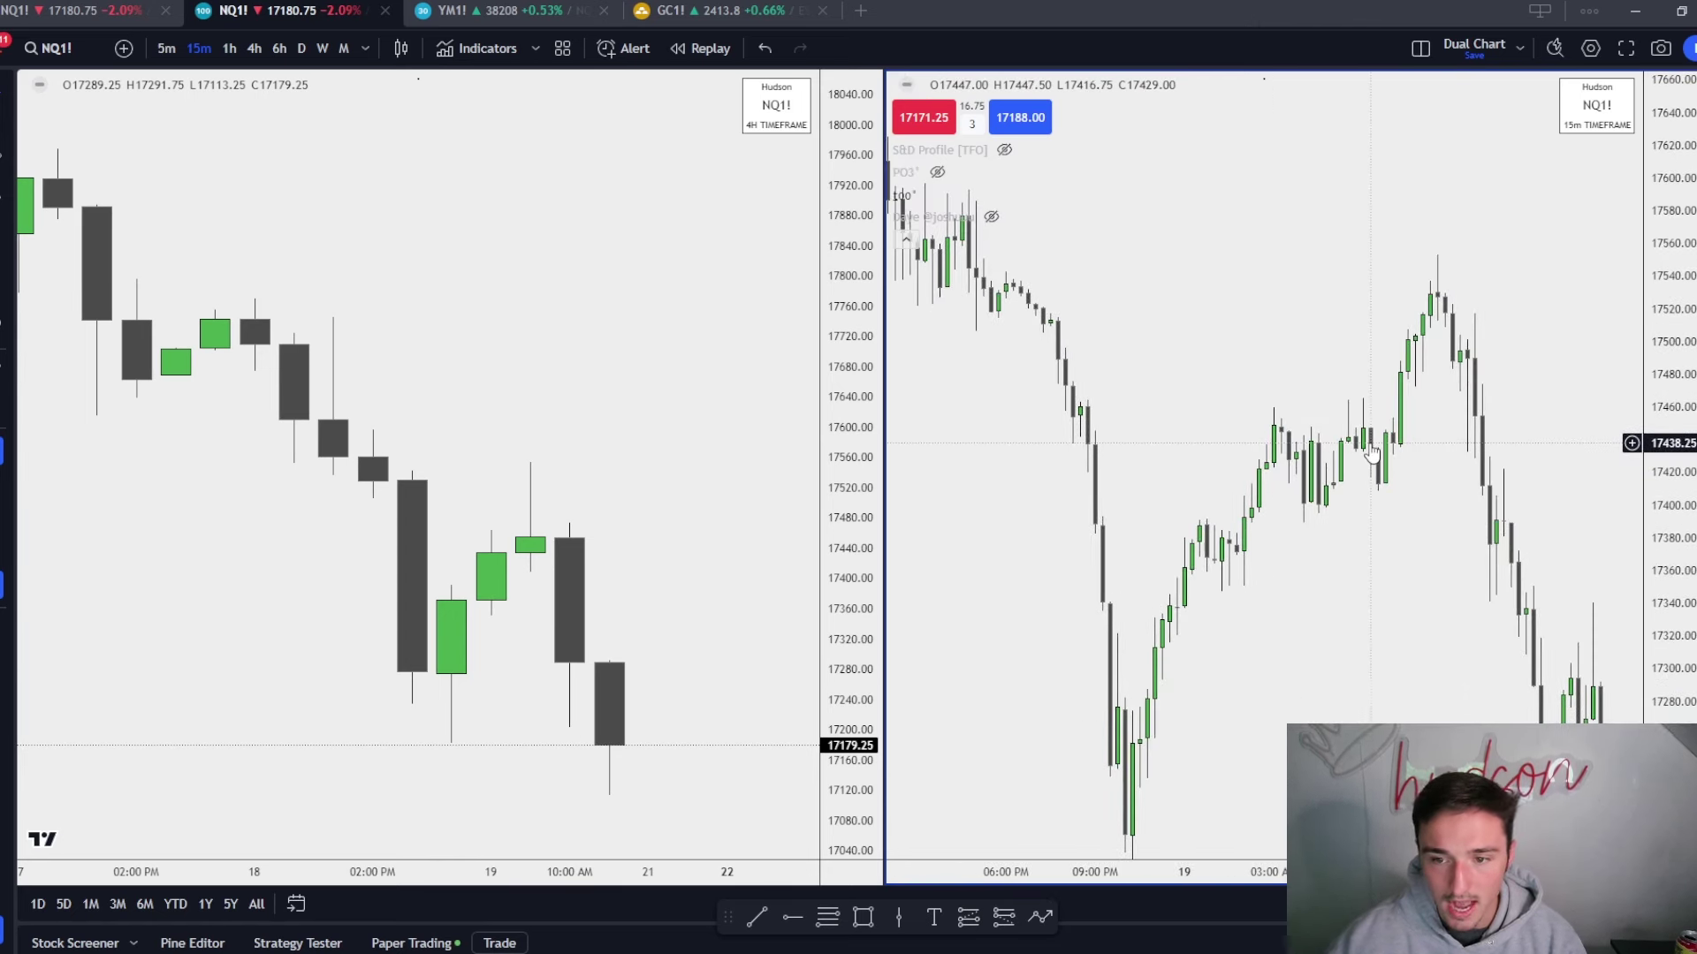
scroll(1317, 654, up, 3)
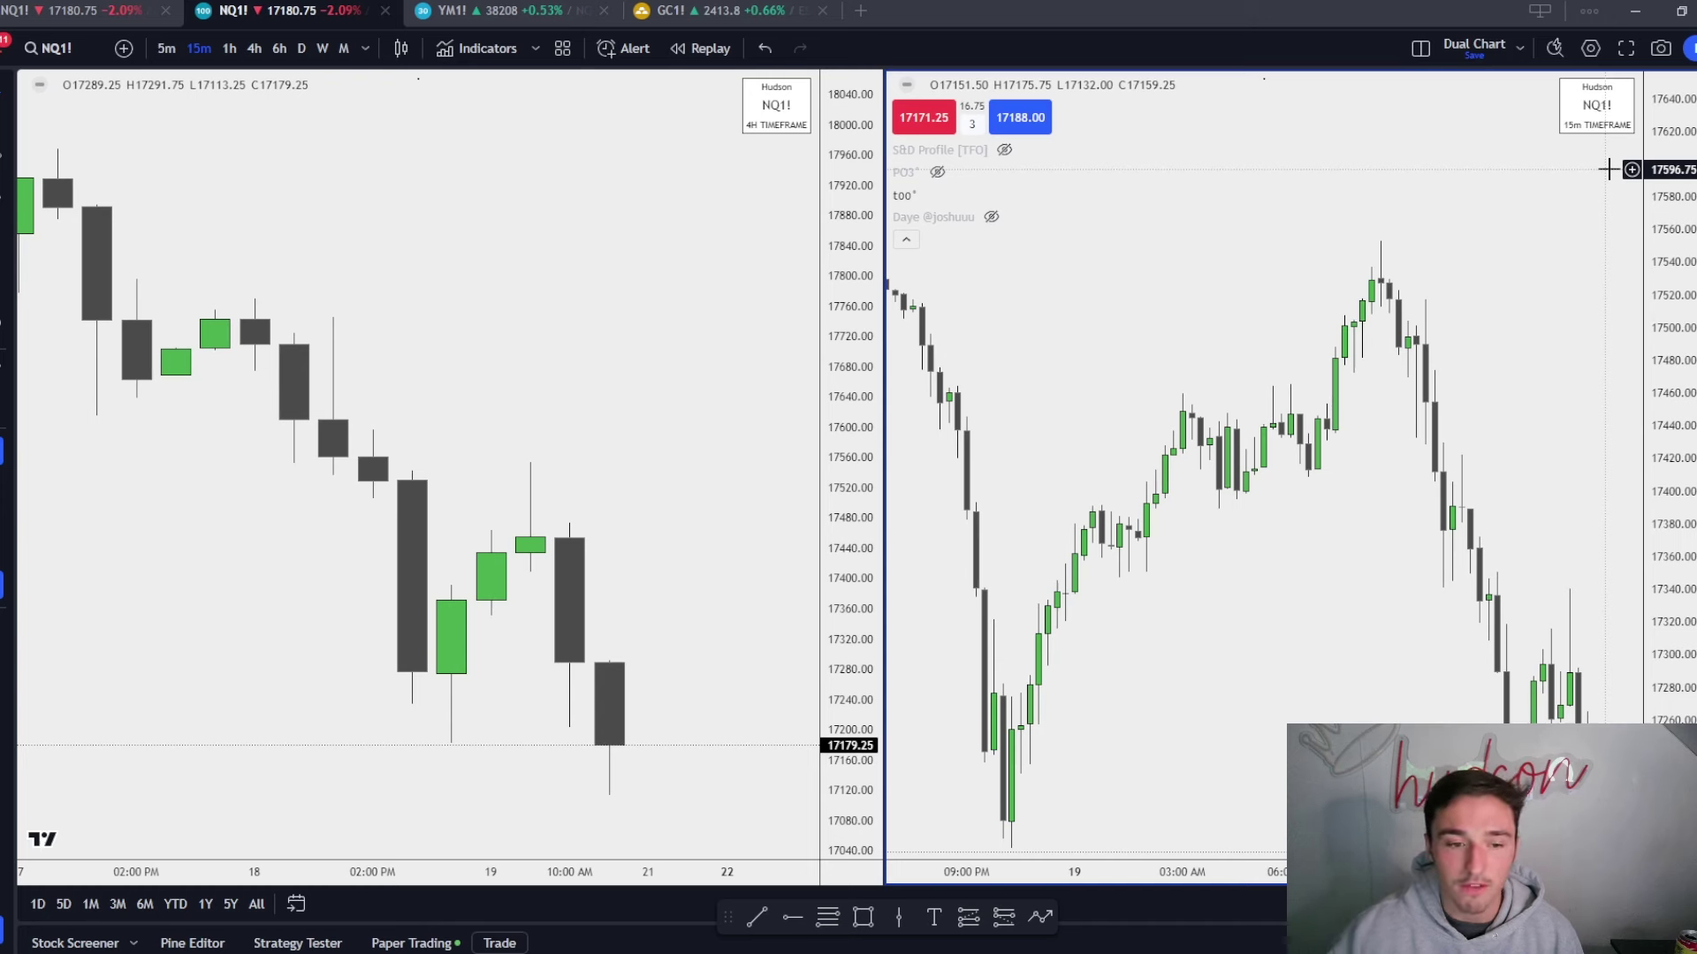
Draw a rectangle over the 15m consolidation starting at 03:00 AM on 19 April, spanning 17389.00 to 17465.25.
click(864, 918)
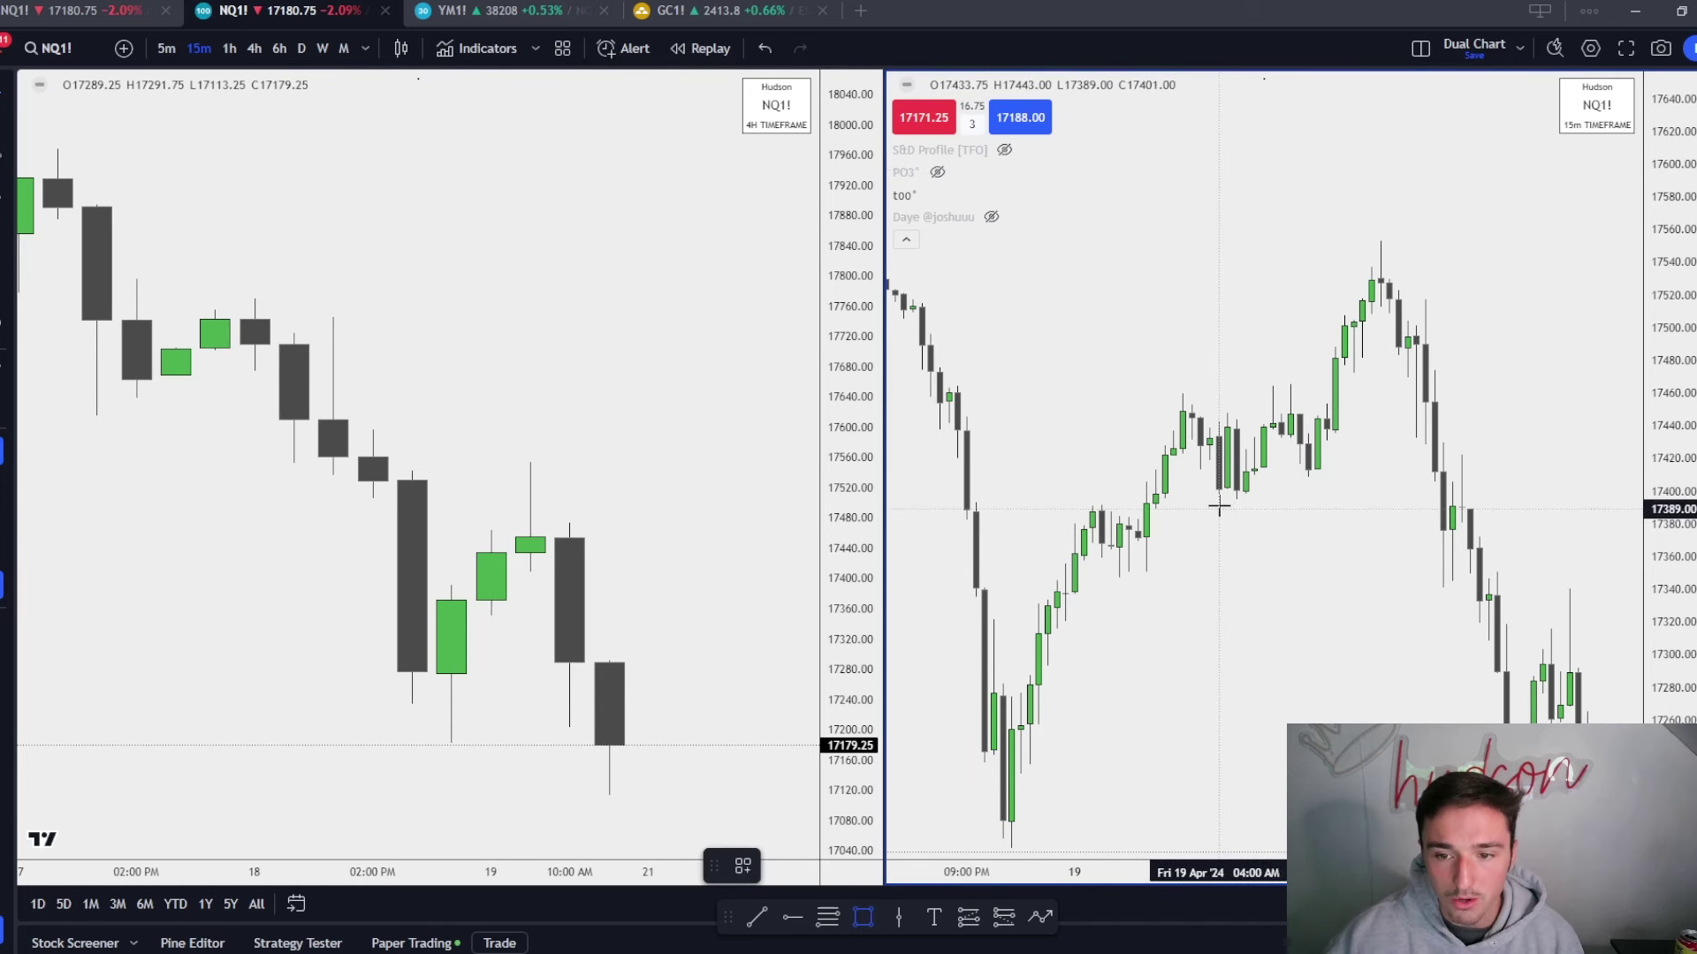
drag(1219, 509, 1182, 394)
drag(1219, 452, 1317, 451)
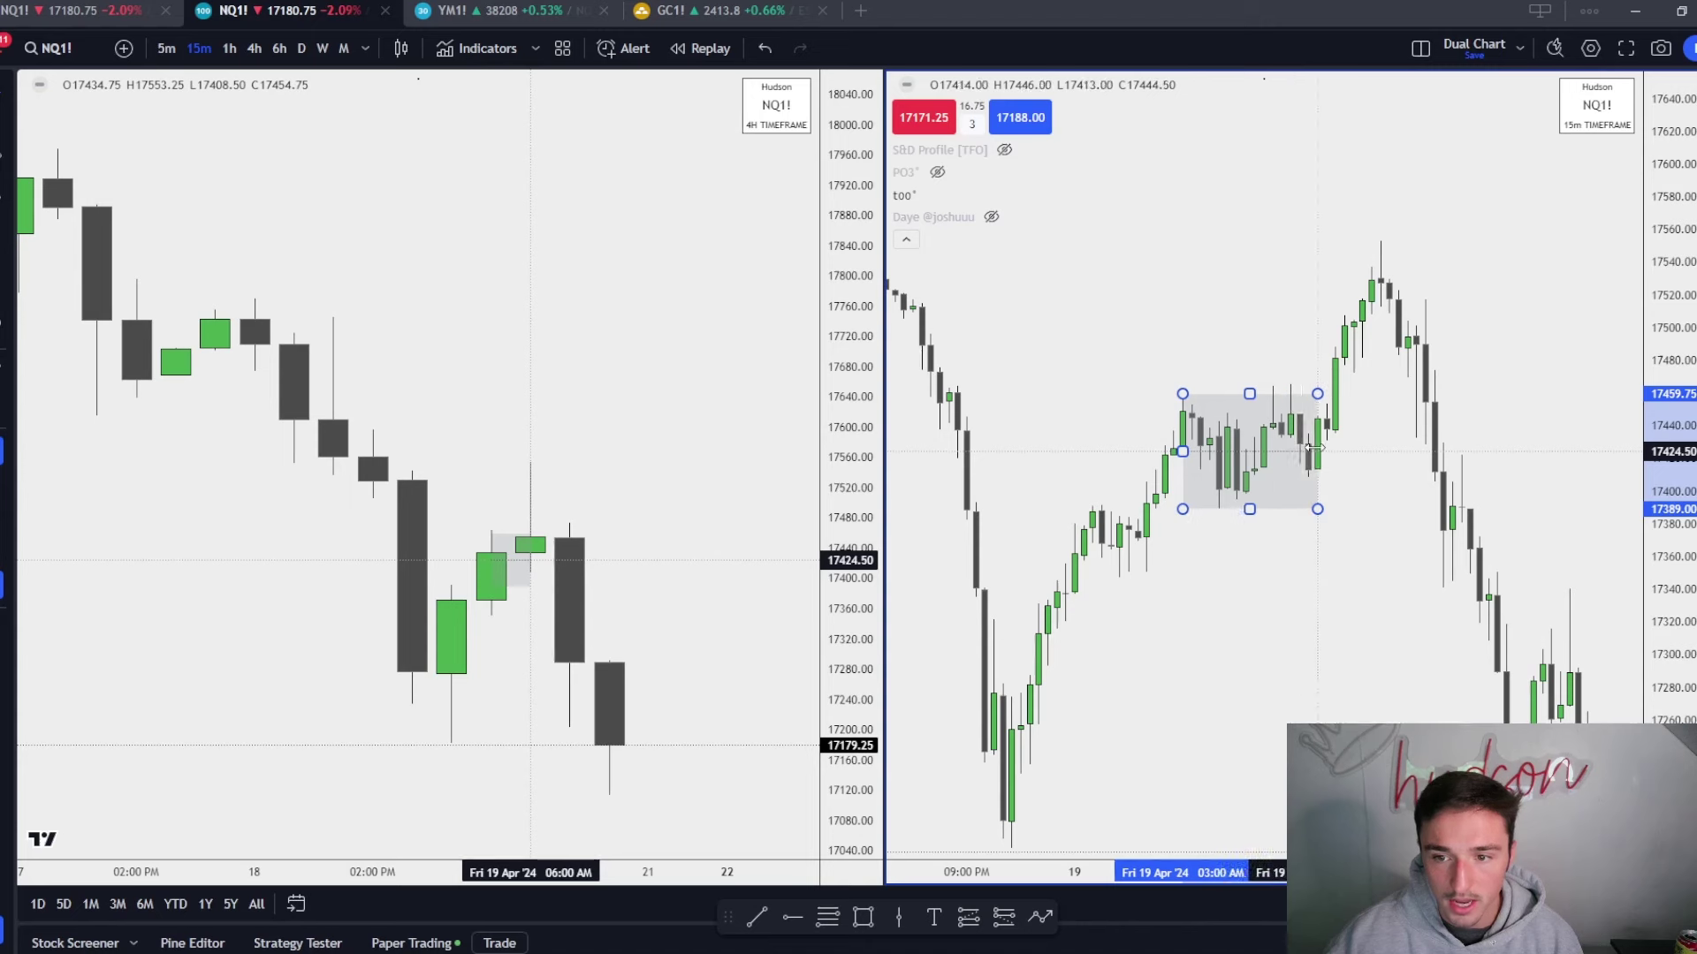
drag(1249, 394, 1292, 384)
click(1268, 363)
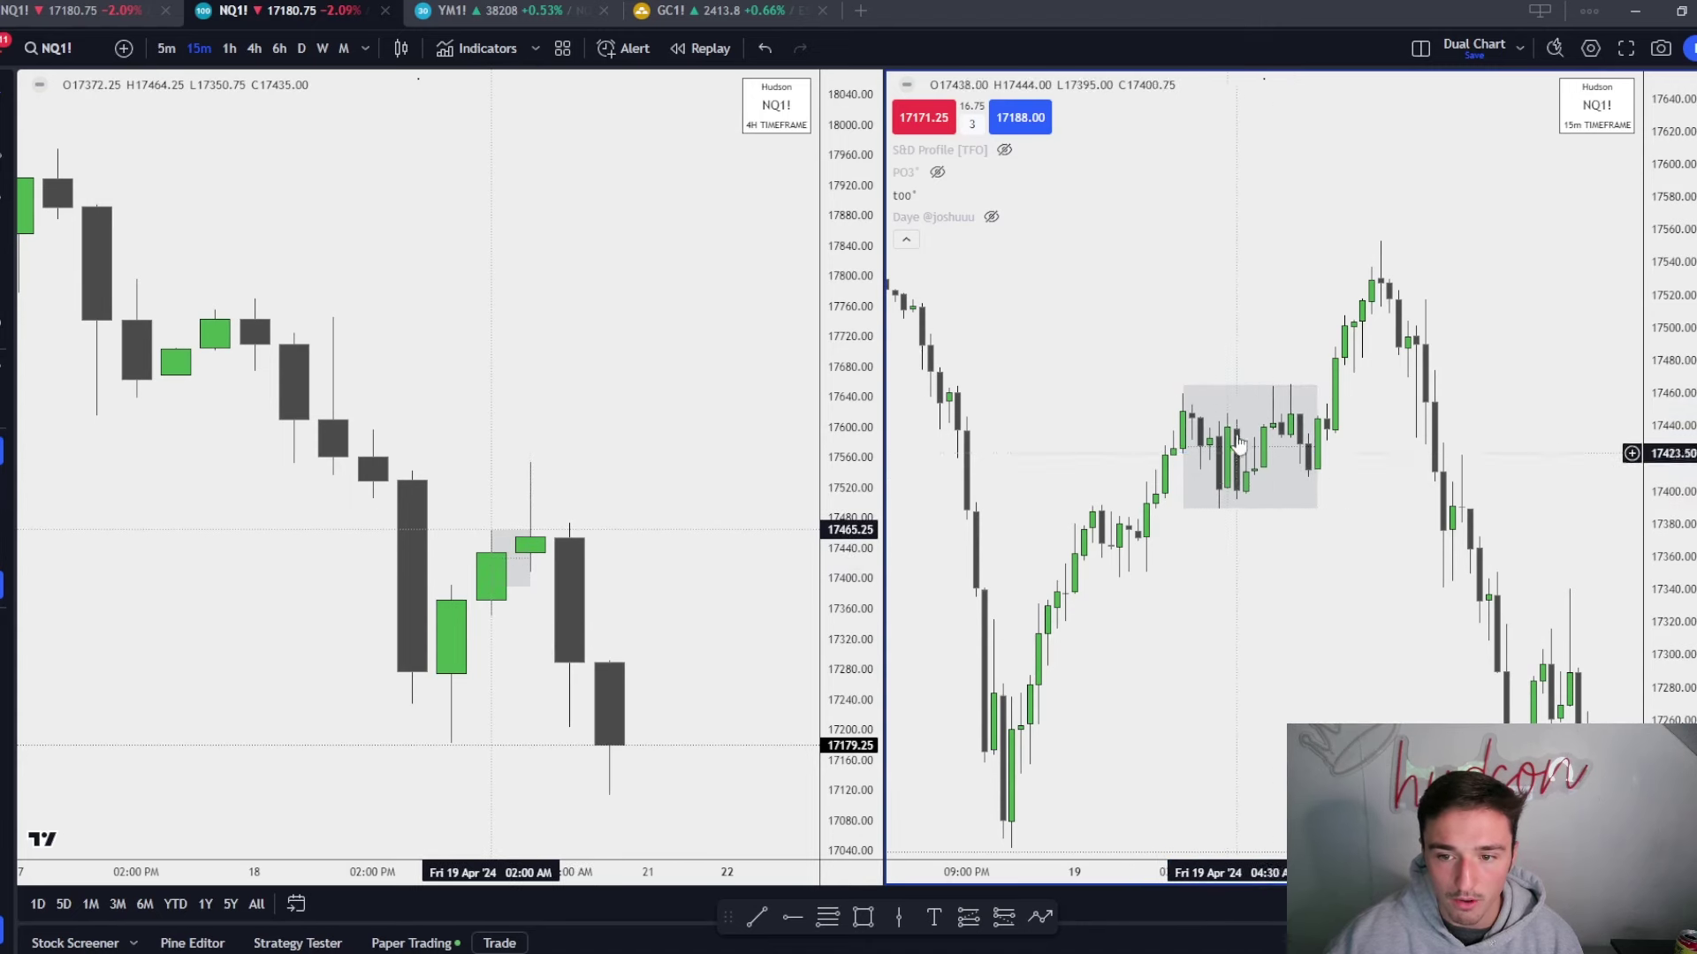
Restrict the consolidation rectangle's interval visibility so that it shows on the 15m chart but not on the 4h chart.
drag(1272, 561, 1275, 439)
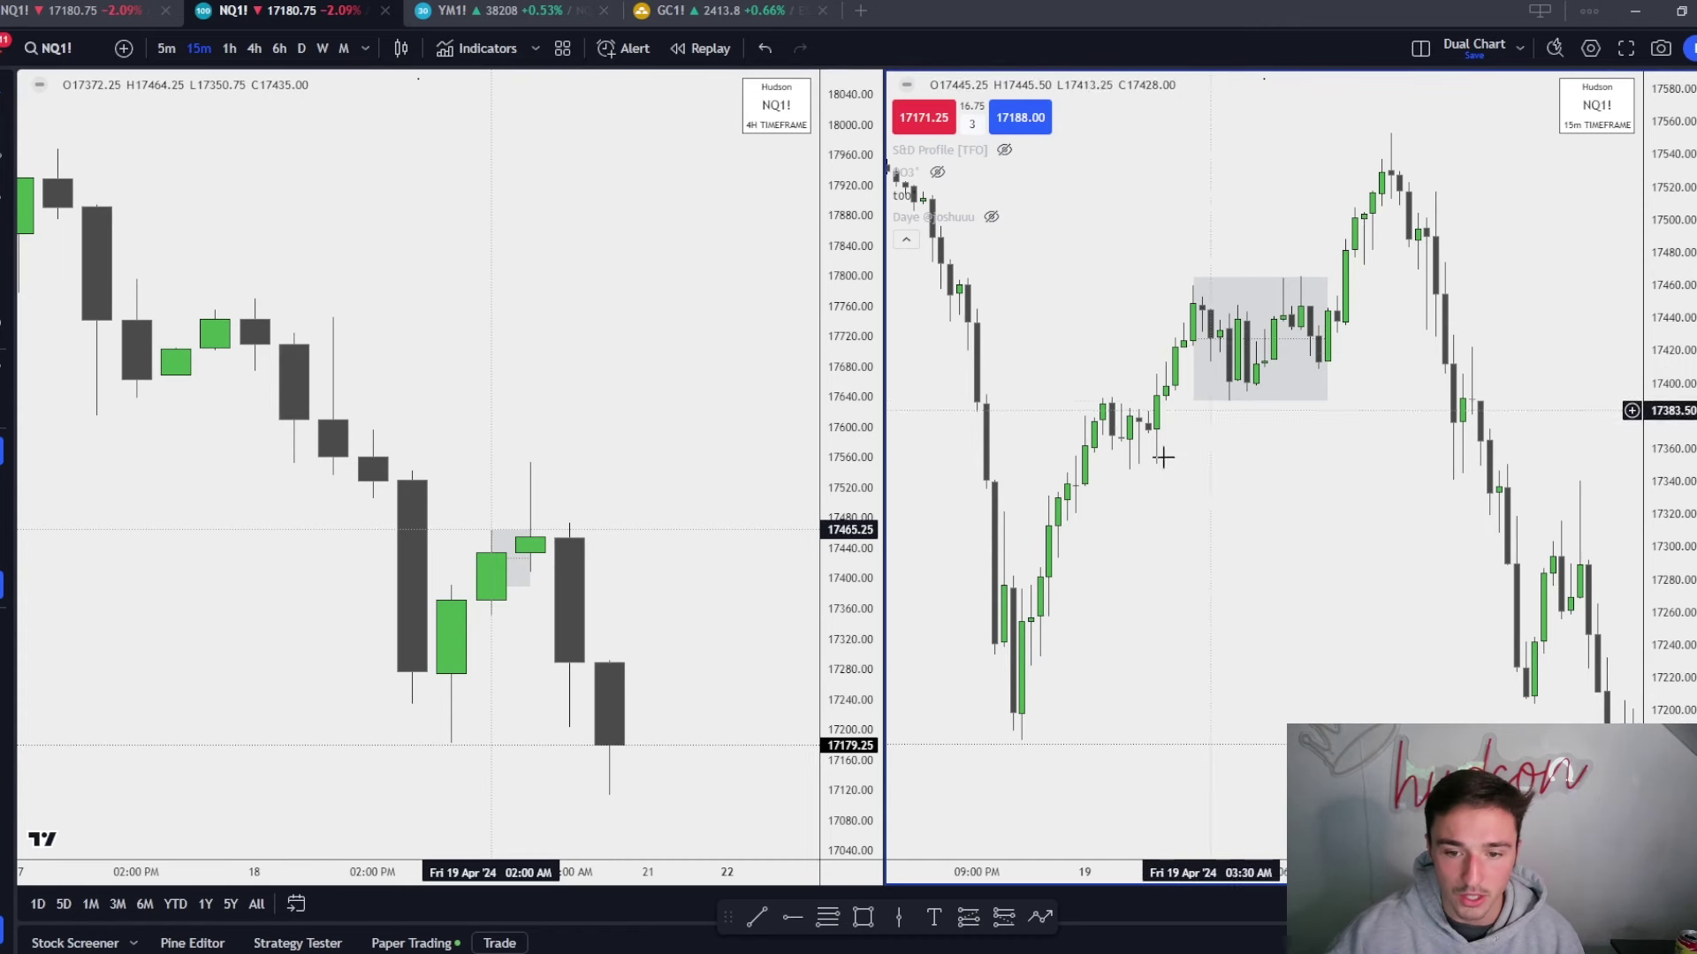
drag(1042, 418, 1176, 519)
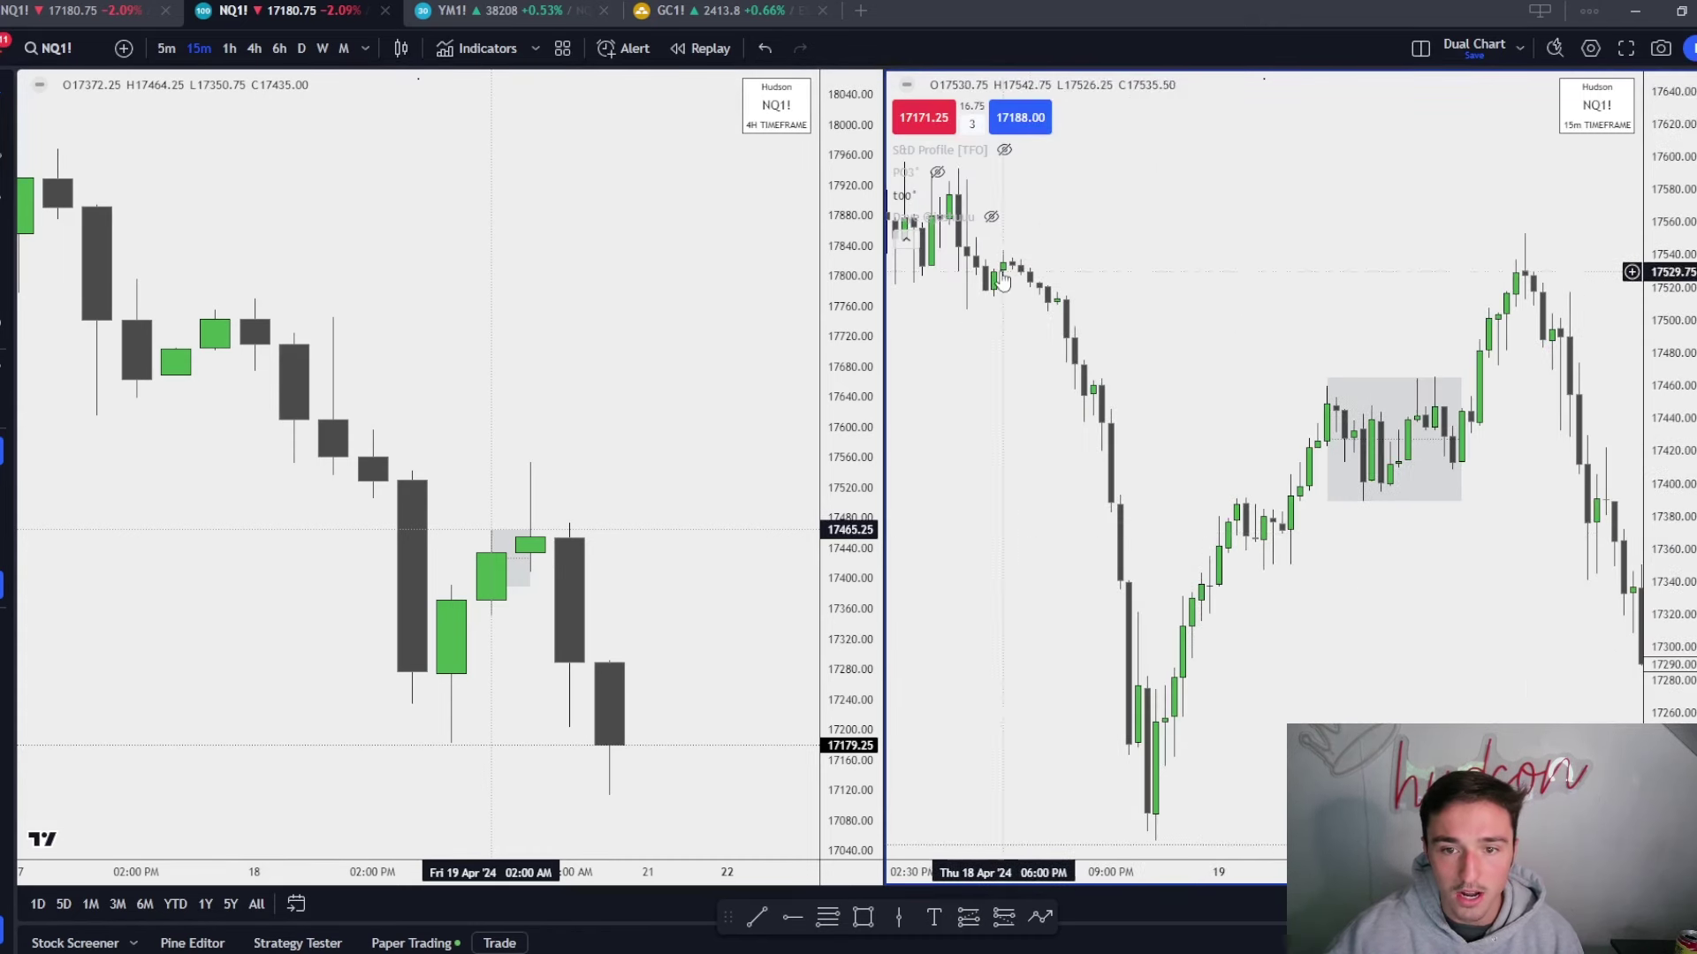
drag(1259, 476, 1209, 372)
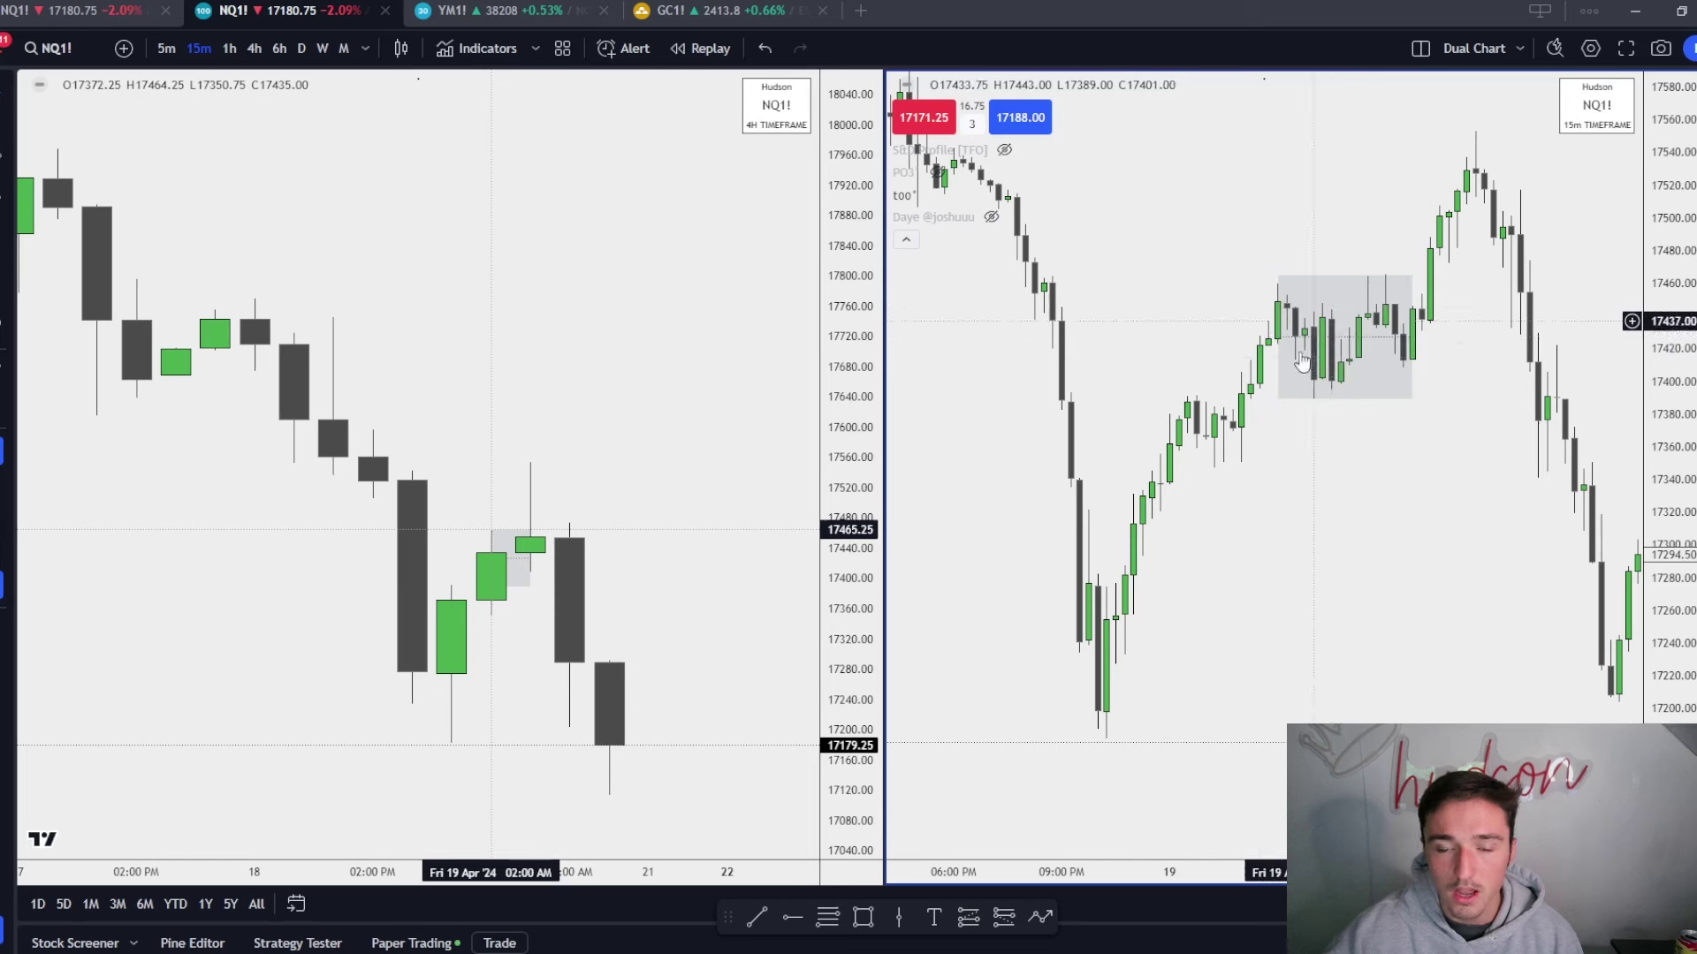
drag(1421, 479, 1357, 572)
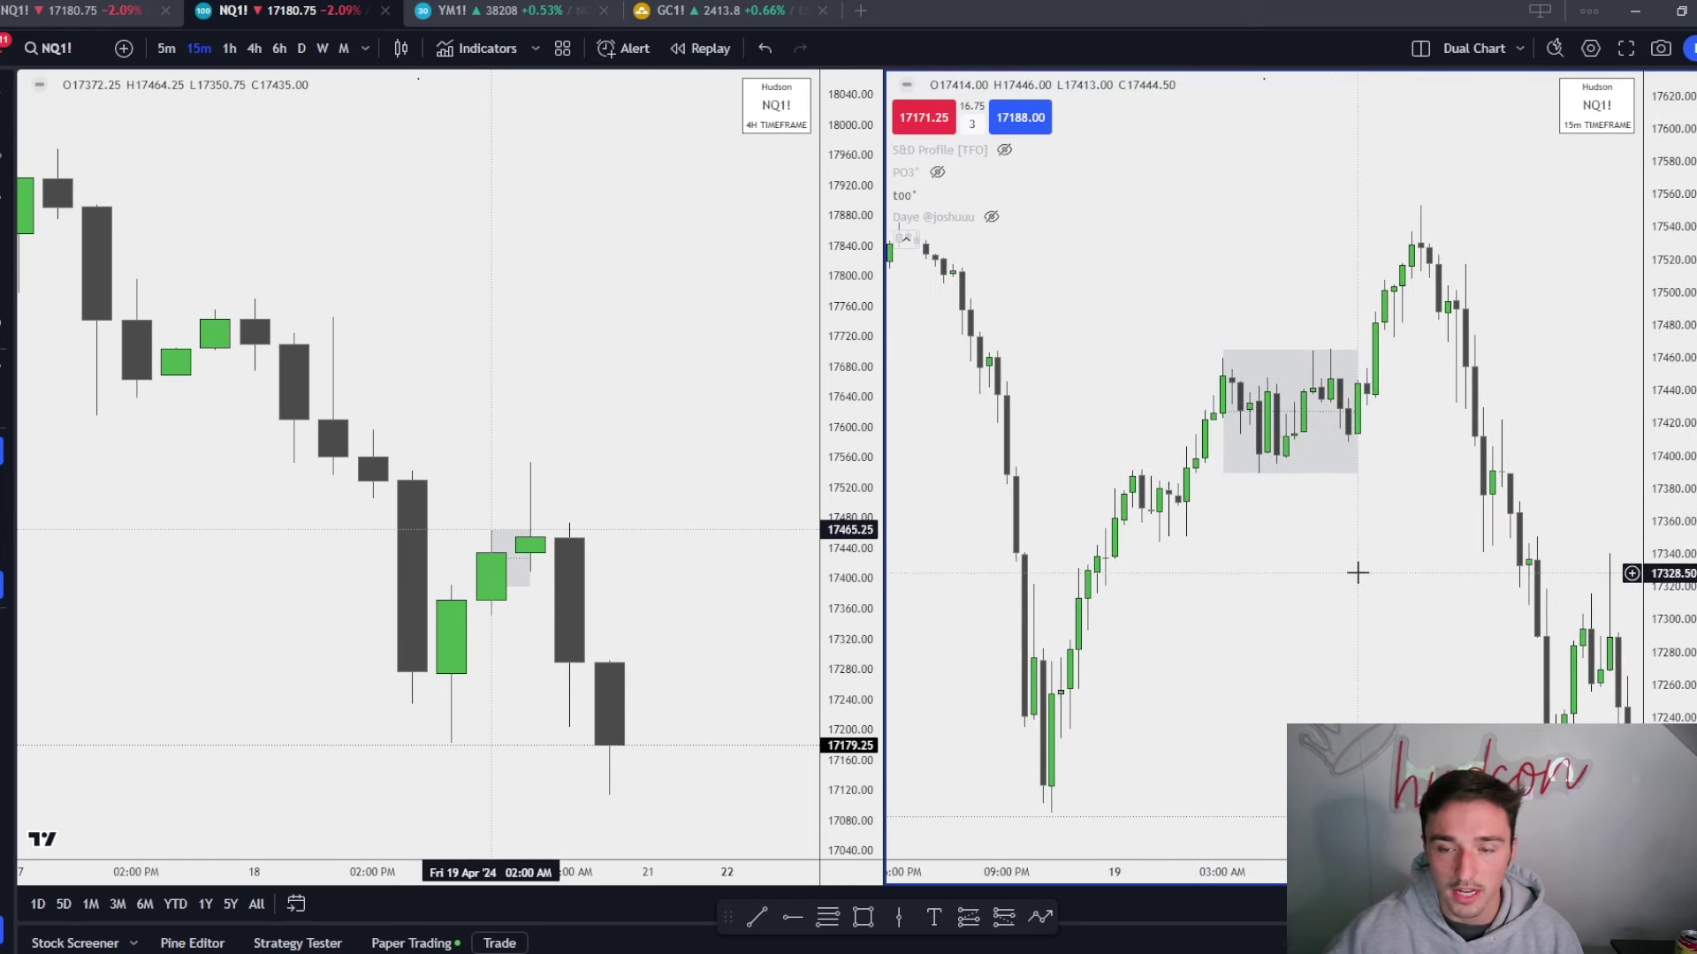
click(1324, 413)
right_click(1324, 412)
mouse_move(1411, 490)
click(1569, 552)
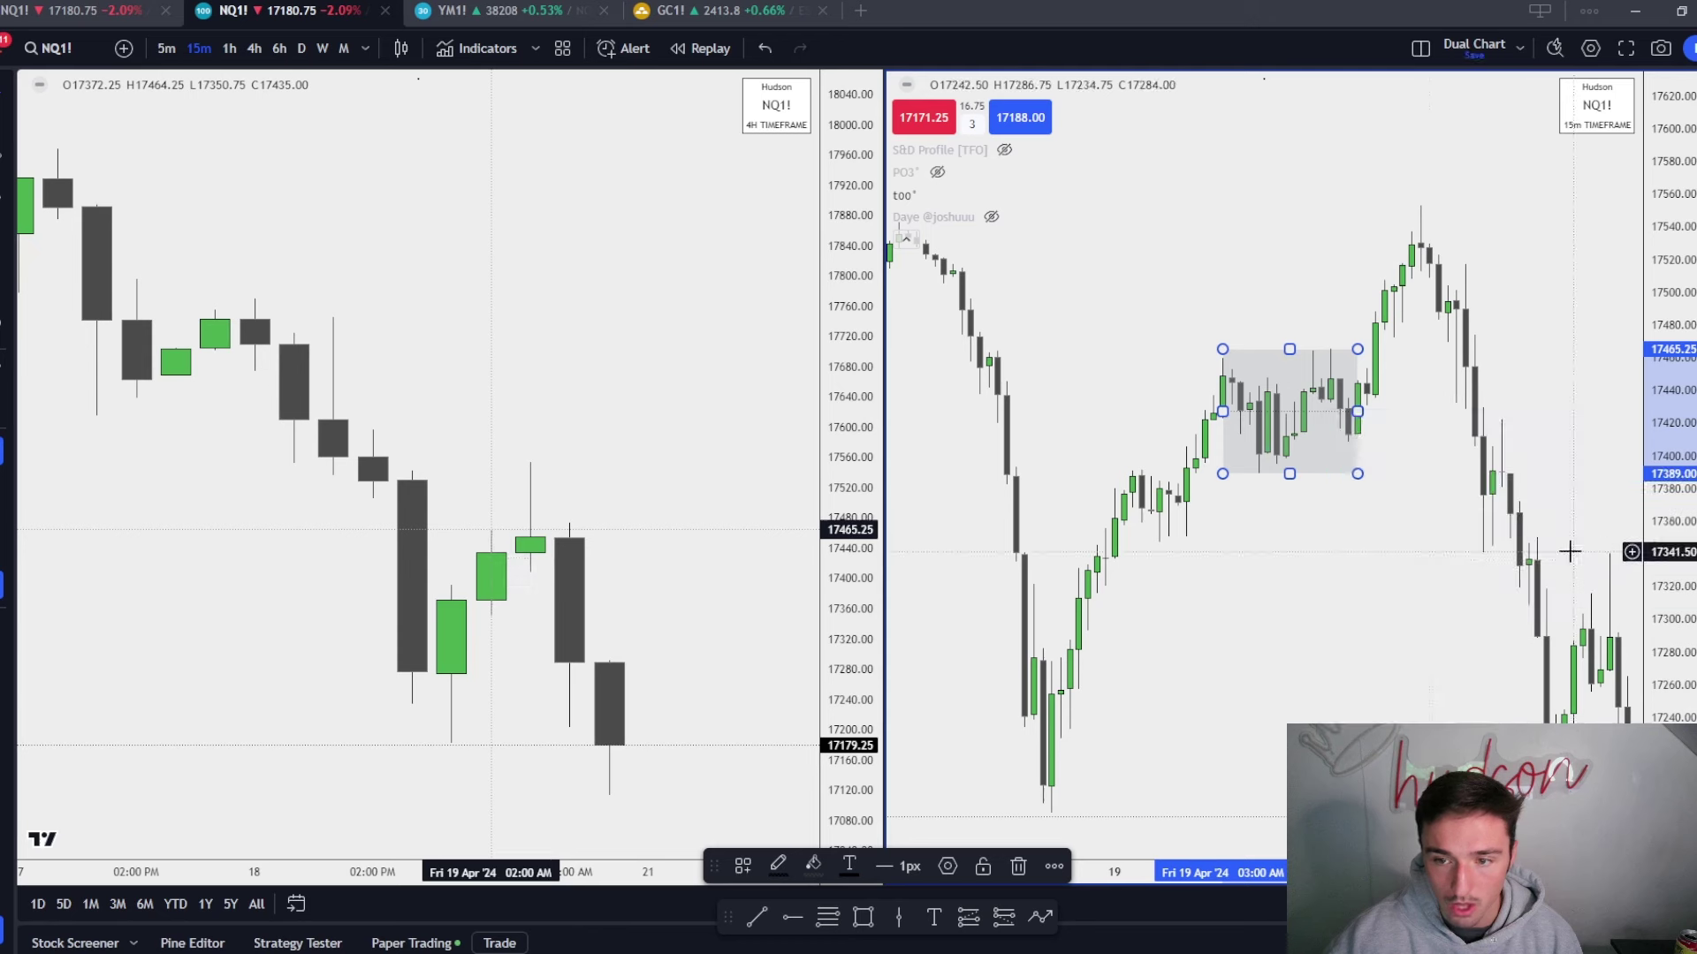
click(1538, 556)
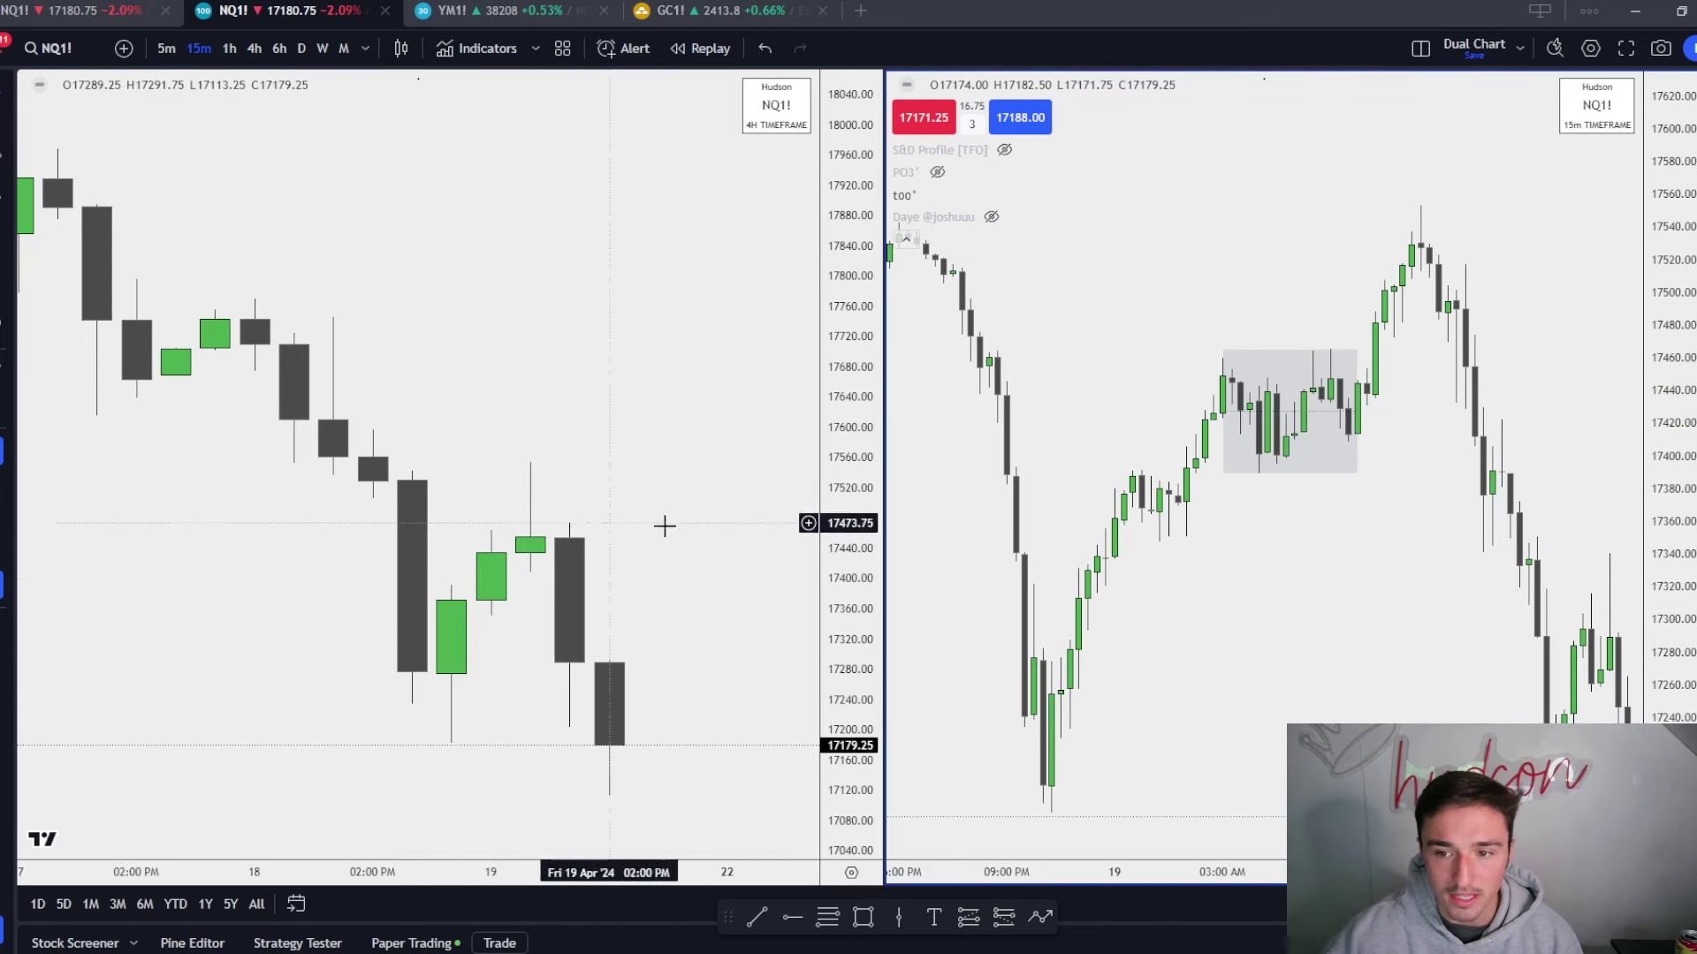
Place a vertical line at 06:00 AM on 19 April on the 15m chart and hide it on the 4h interval.
drag(1433, 541, 1379, 541)
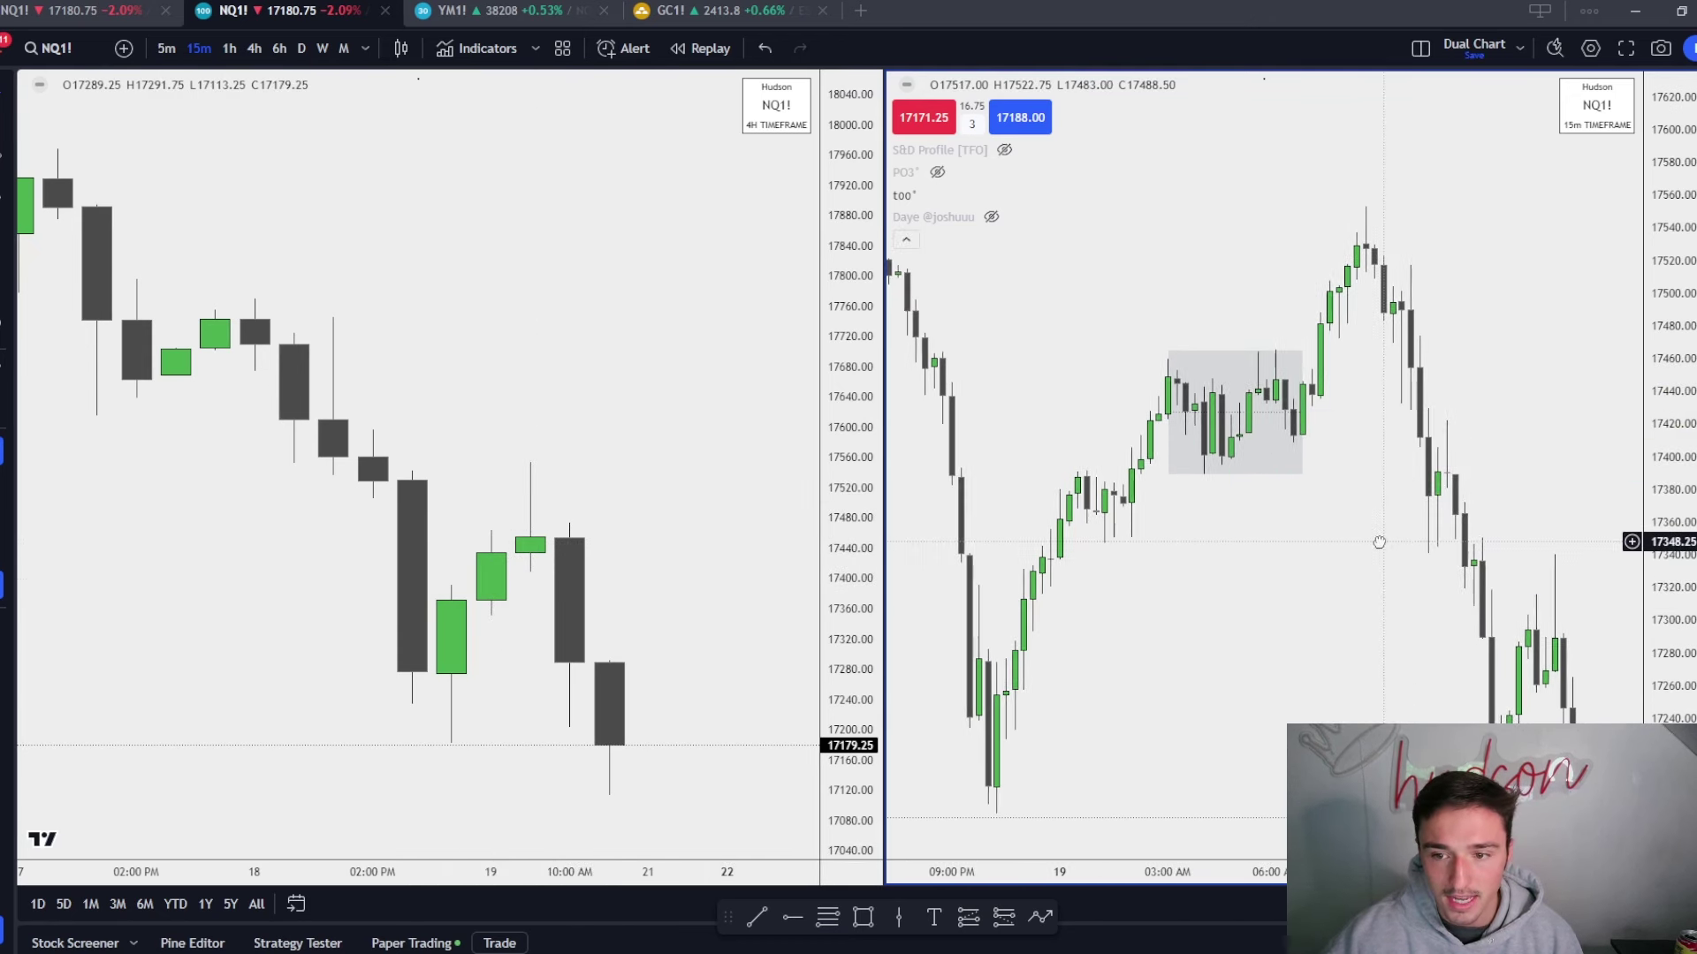
click(1275, 586)
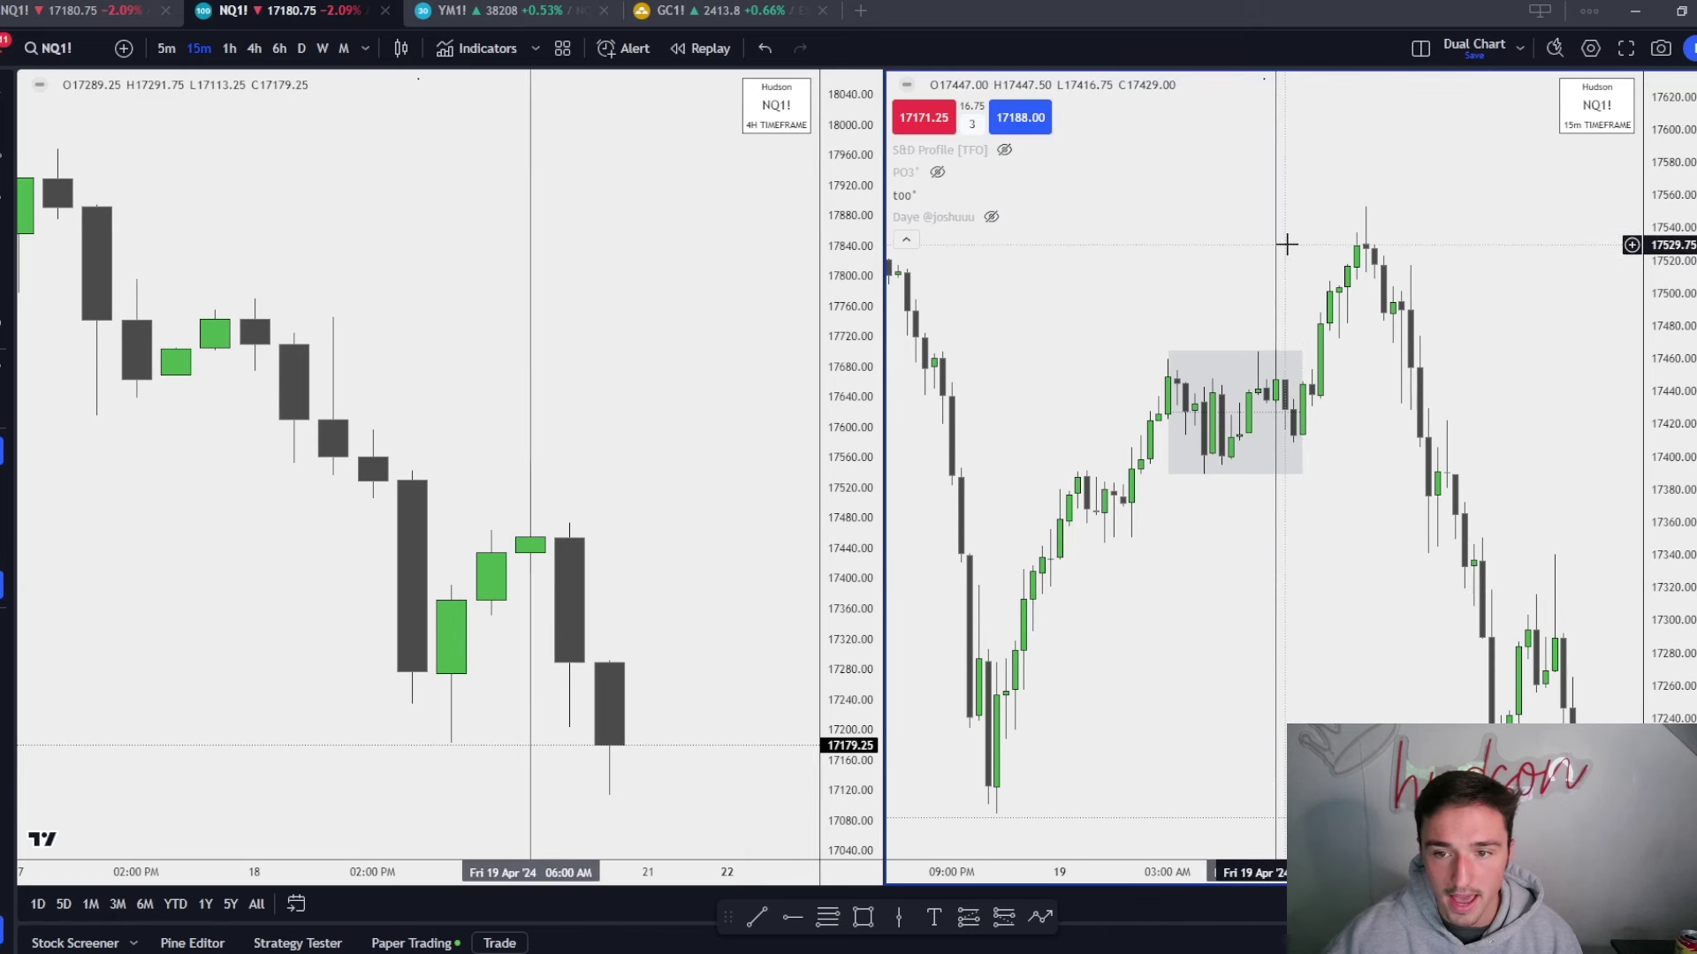
click(1277, 552)
right_click(1276, 553)
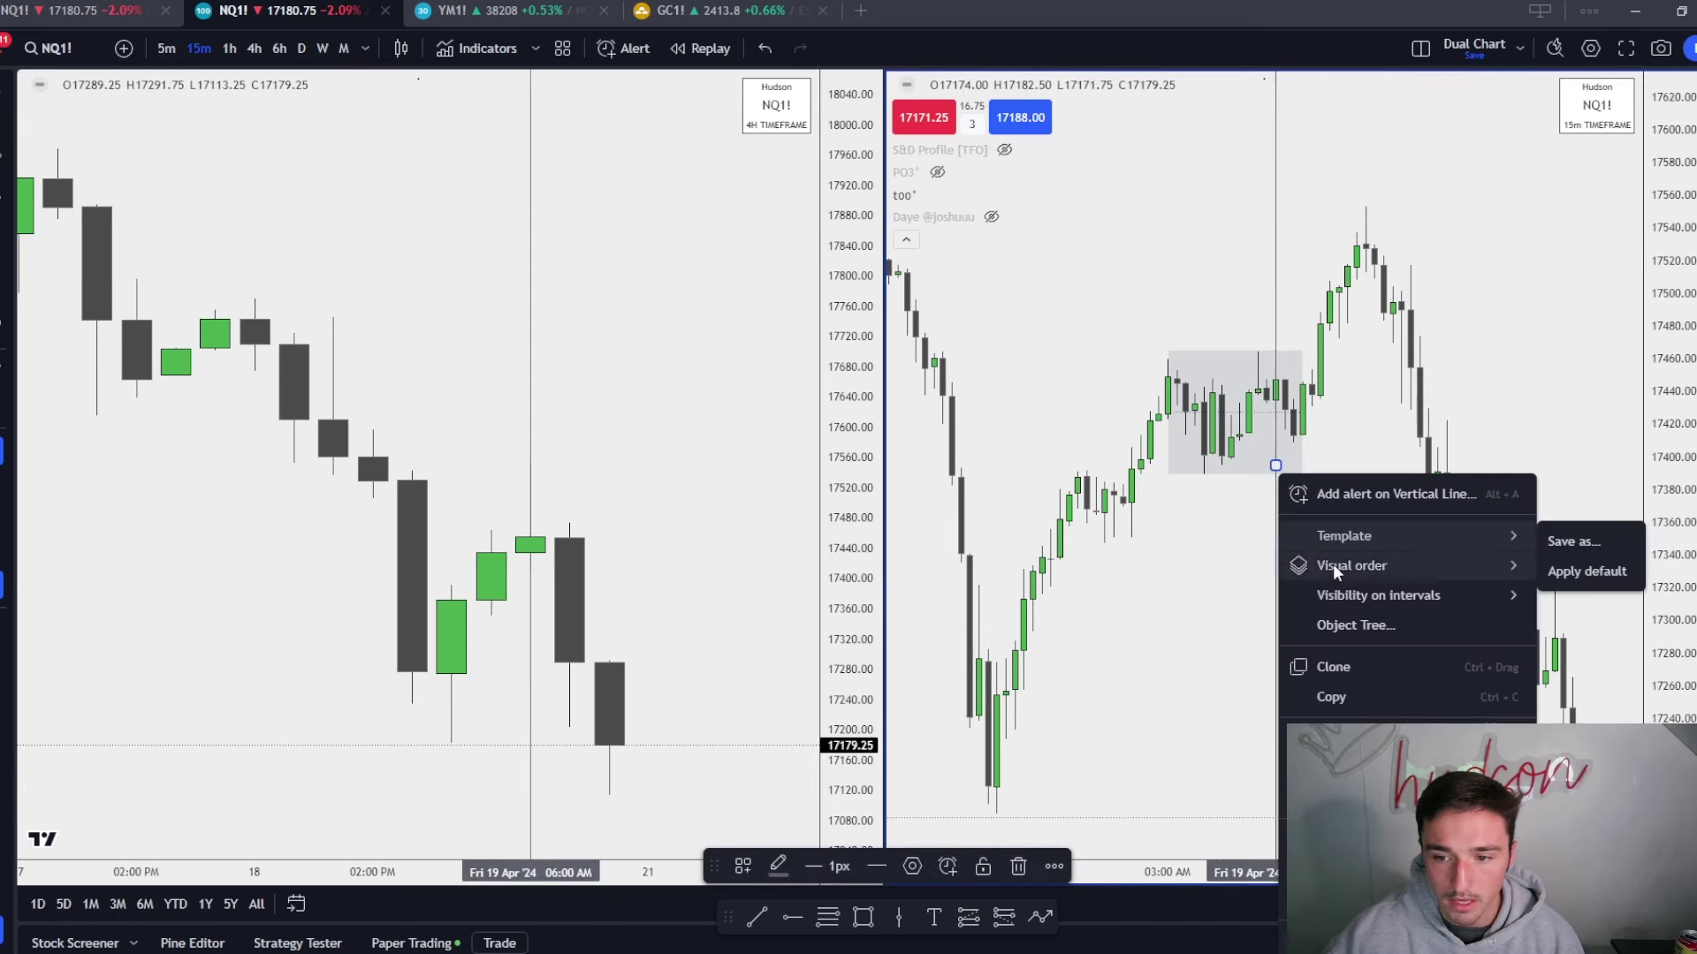
mouse_move(1508, 606)
click(1631, 656)
scroll(1374, 644, up, 3)
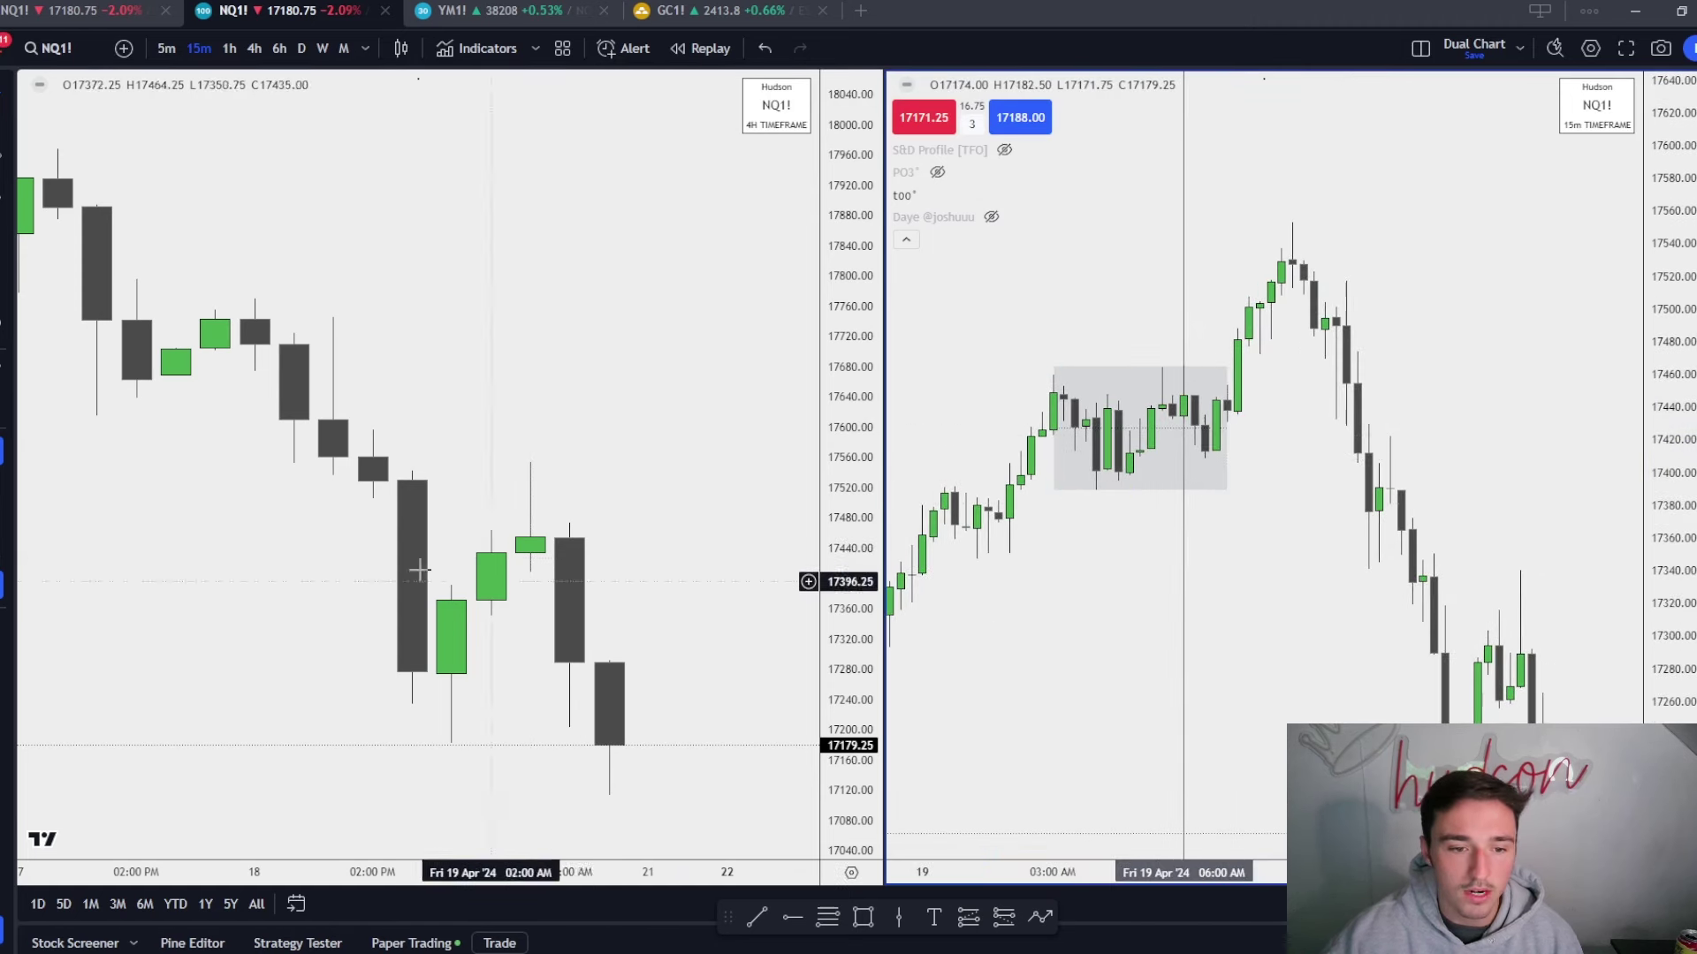
Draw a horizontal trend line at 17464.25 from the 02:00 AM 4h candle's high to 10:00 AM, and align its start with the 15m high.
click(651, 636)
key(alt+t)
click(492, 531)
click(569, 530)
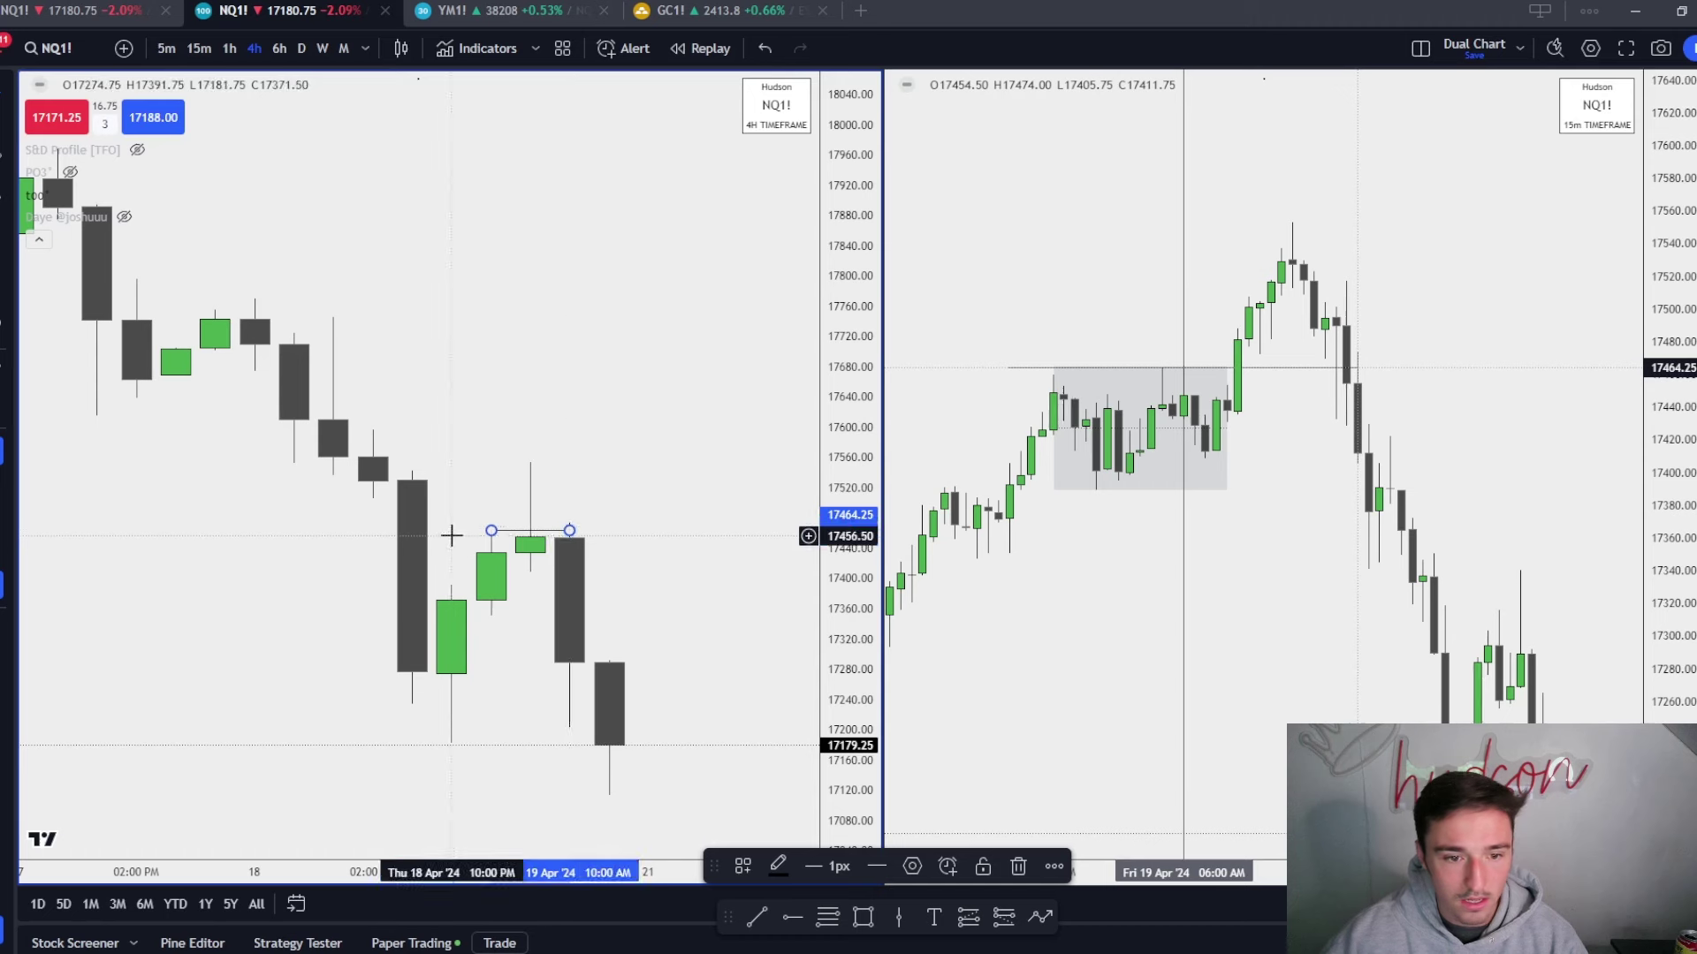
click(1009, 375)
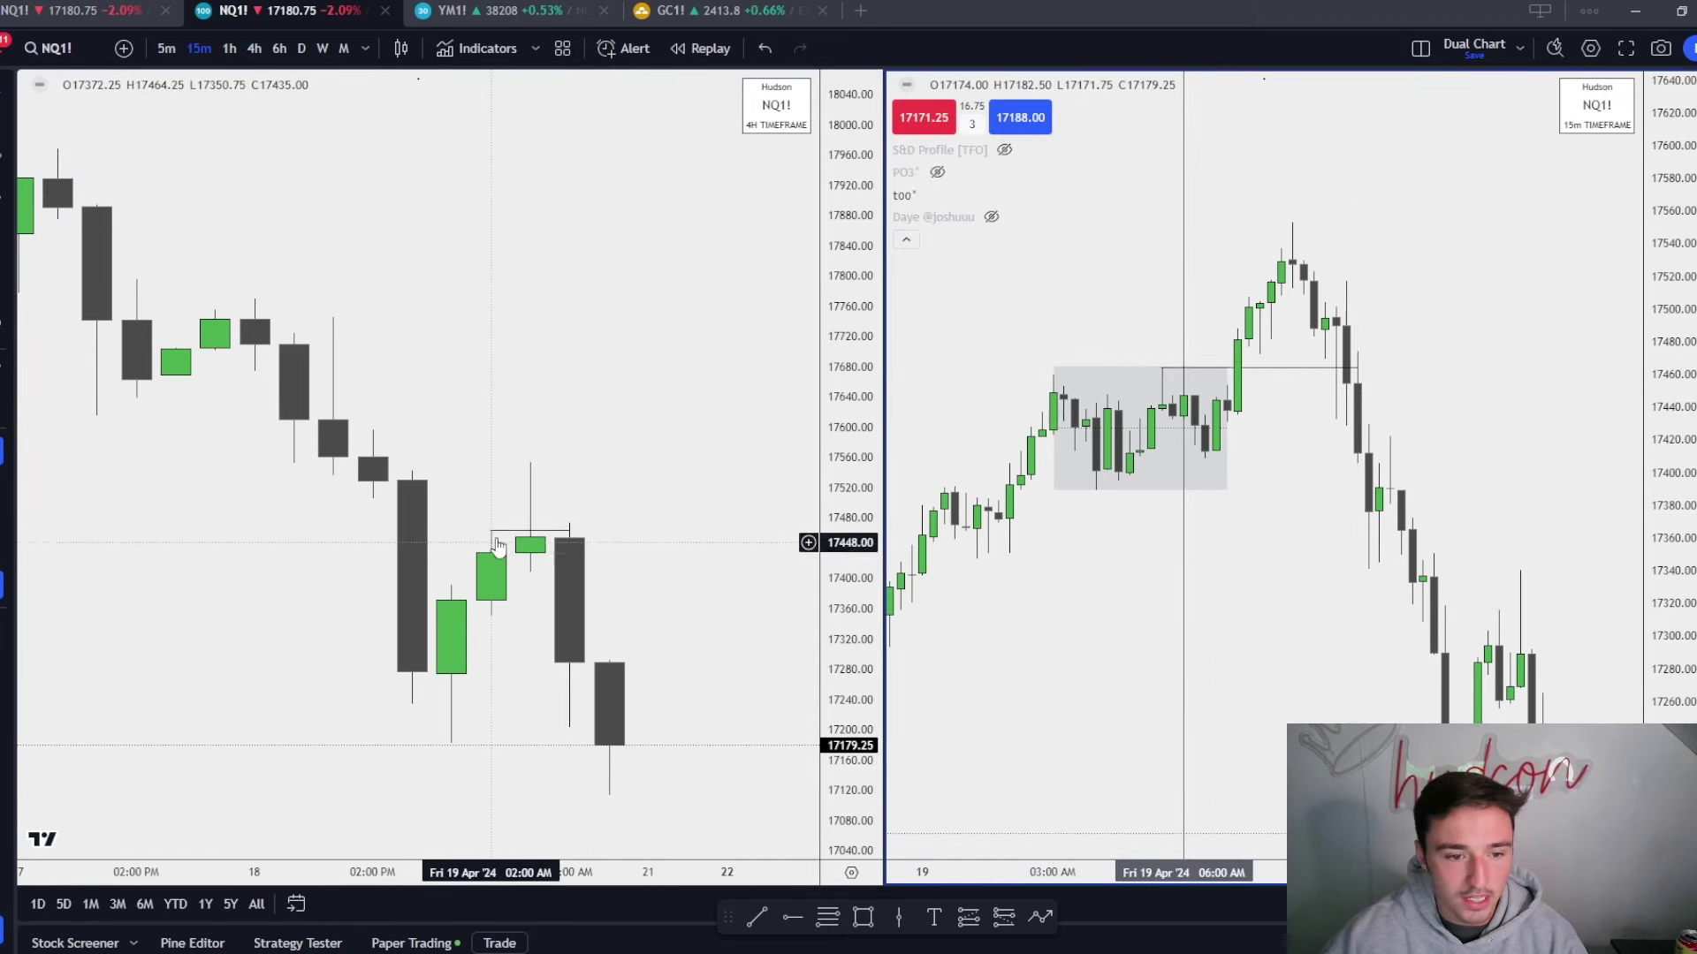
Draw a second horizontal trend line from the low of the 02:00 AM 4h candle across to the 10:00 AM candle.
click(756, 916)
click(491, 616)
click(563, 621)
click(1063, 663)
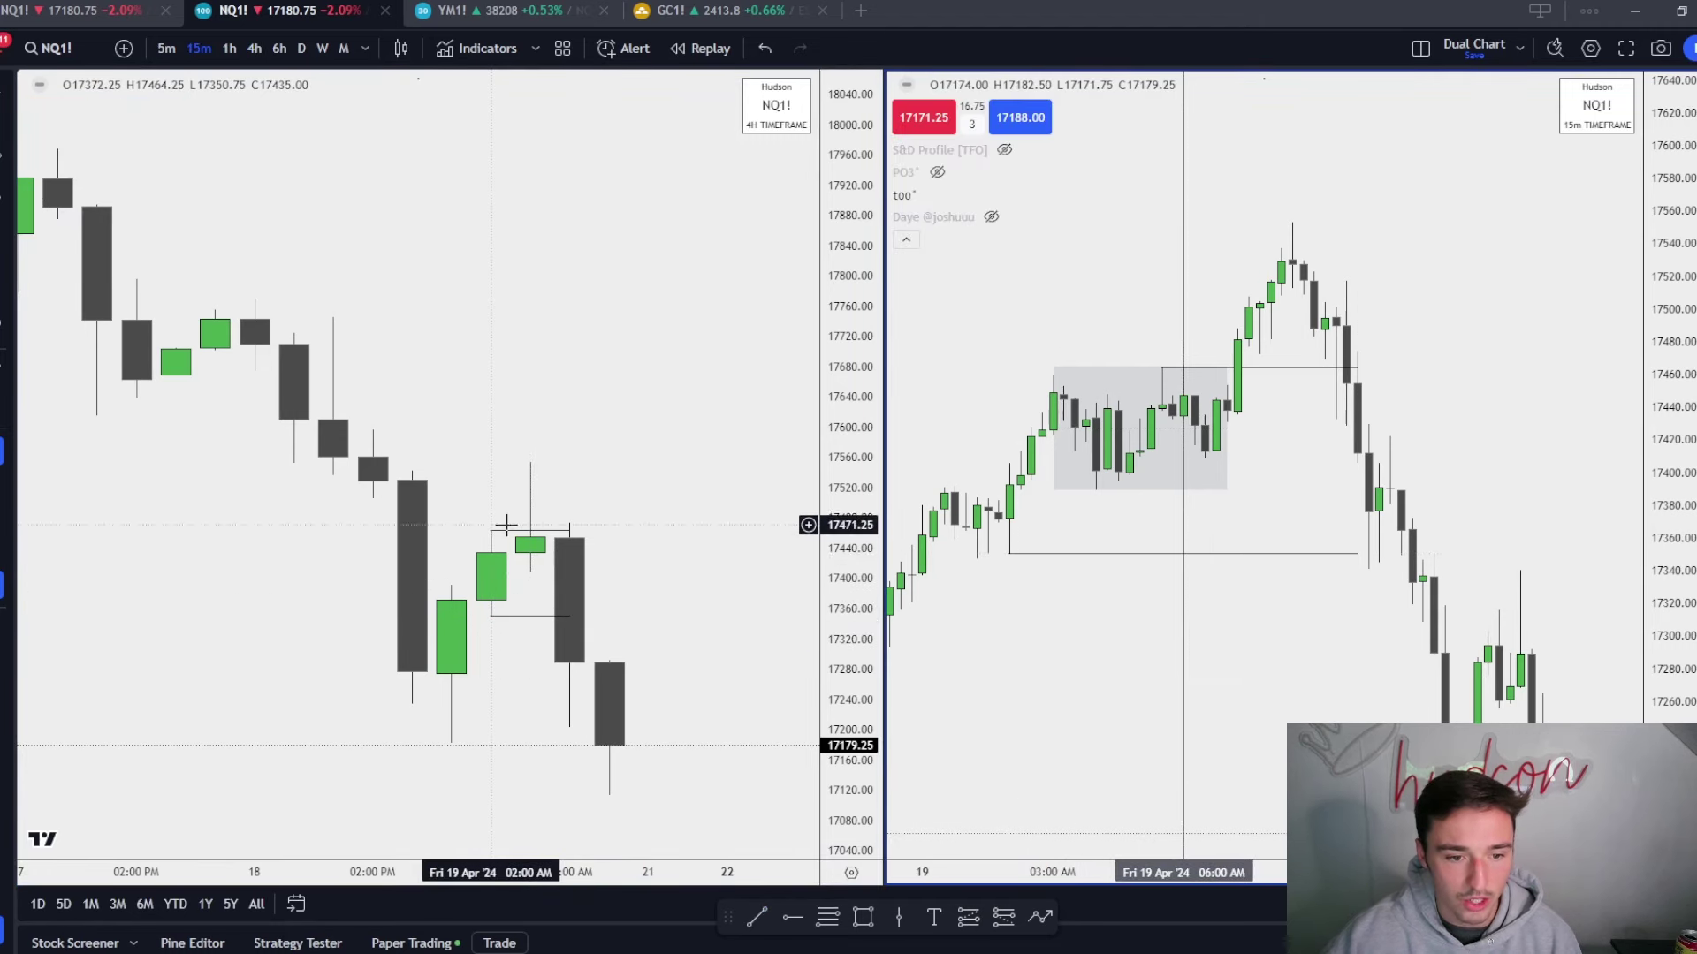
click(1124, 446)
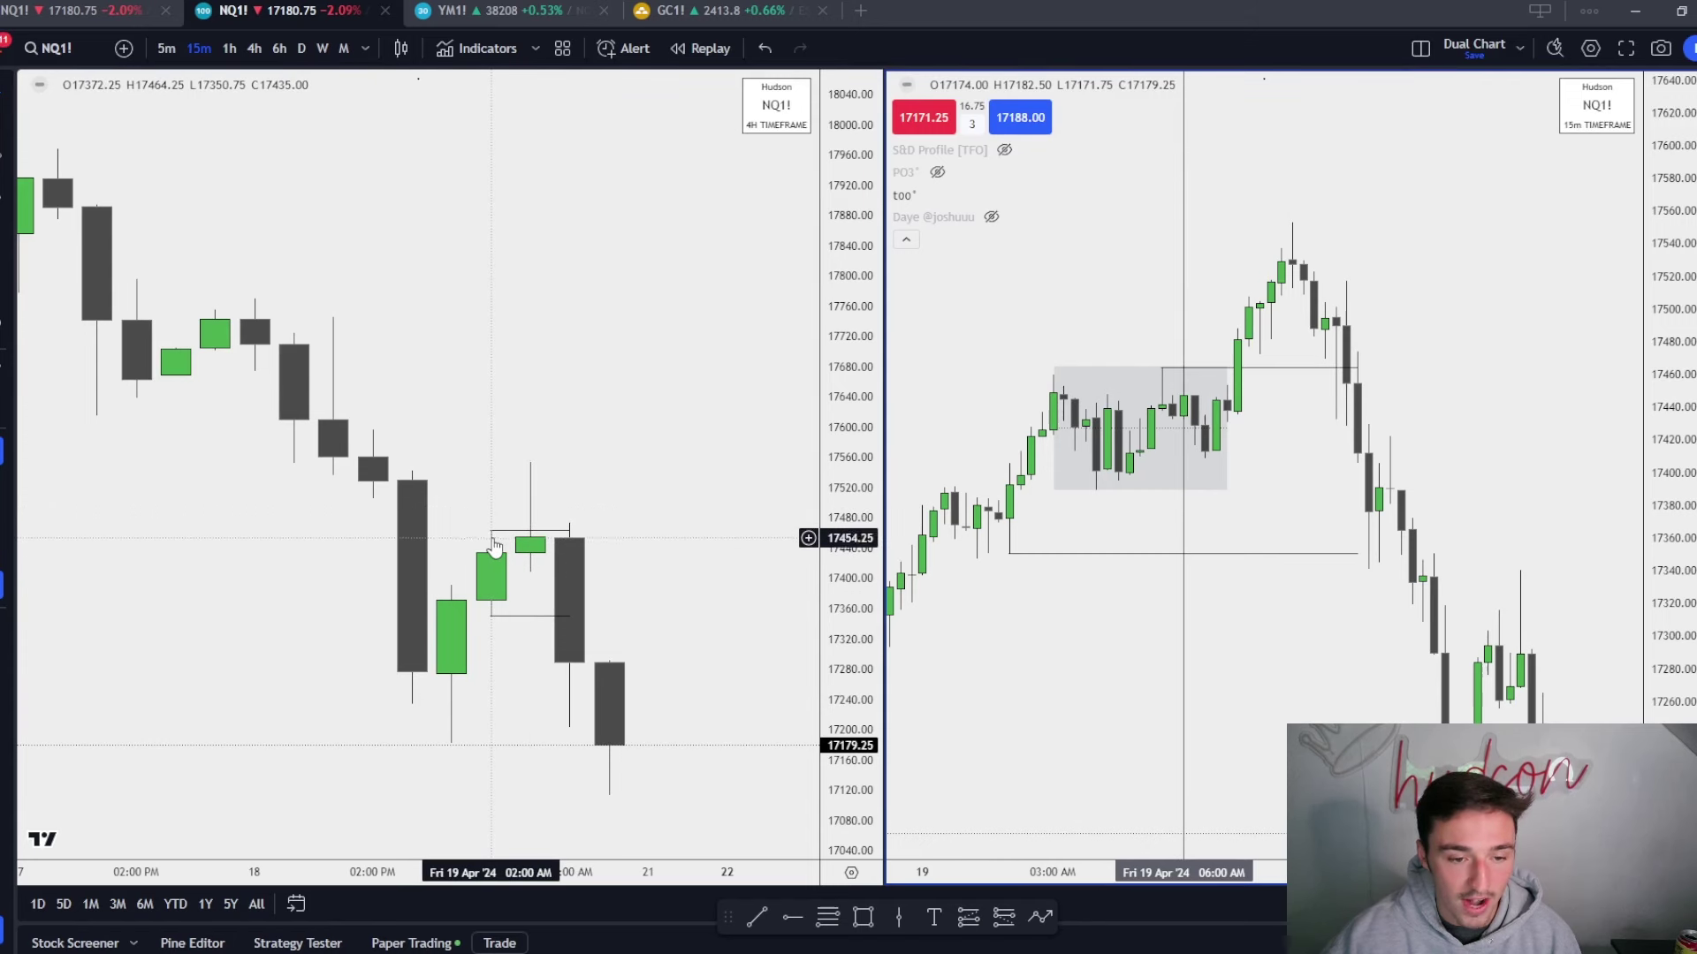
Draw a rectangle over the 15m swing high above the consolidation, starting at 07:00 AM and spanning 17465.00 to 17553.25.
click(863, 916)
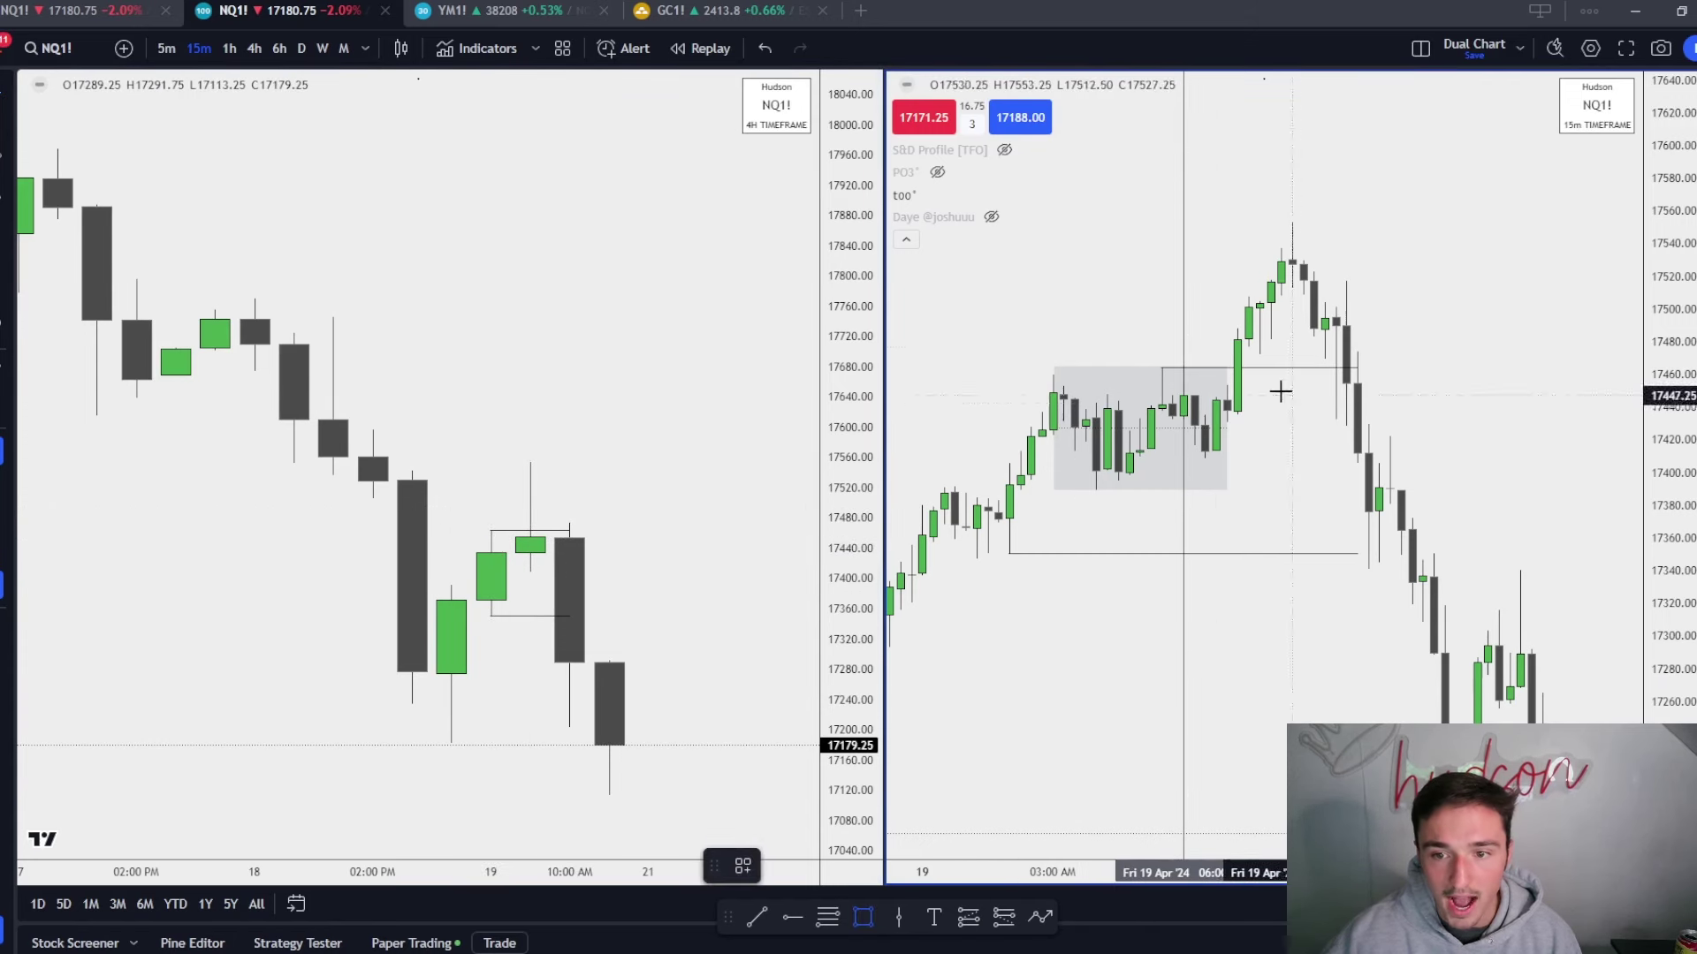
drag(1237, 339, 1291, 223)
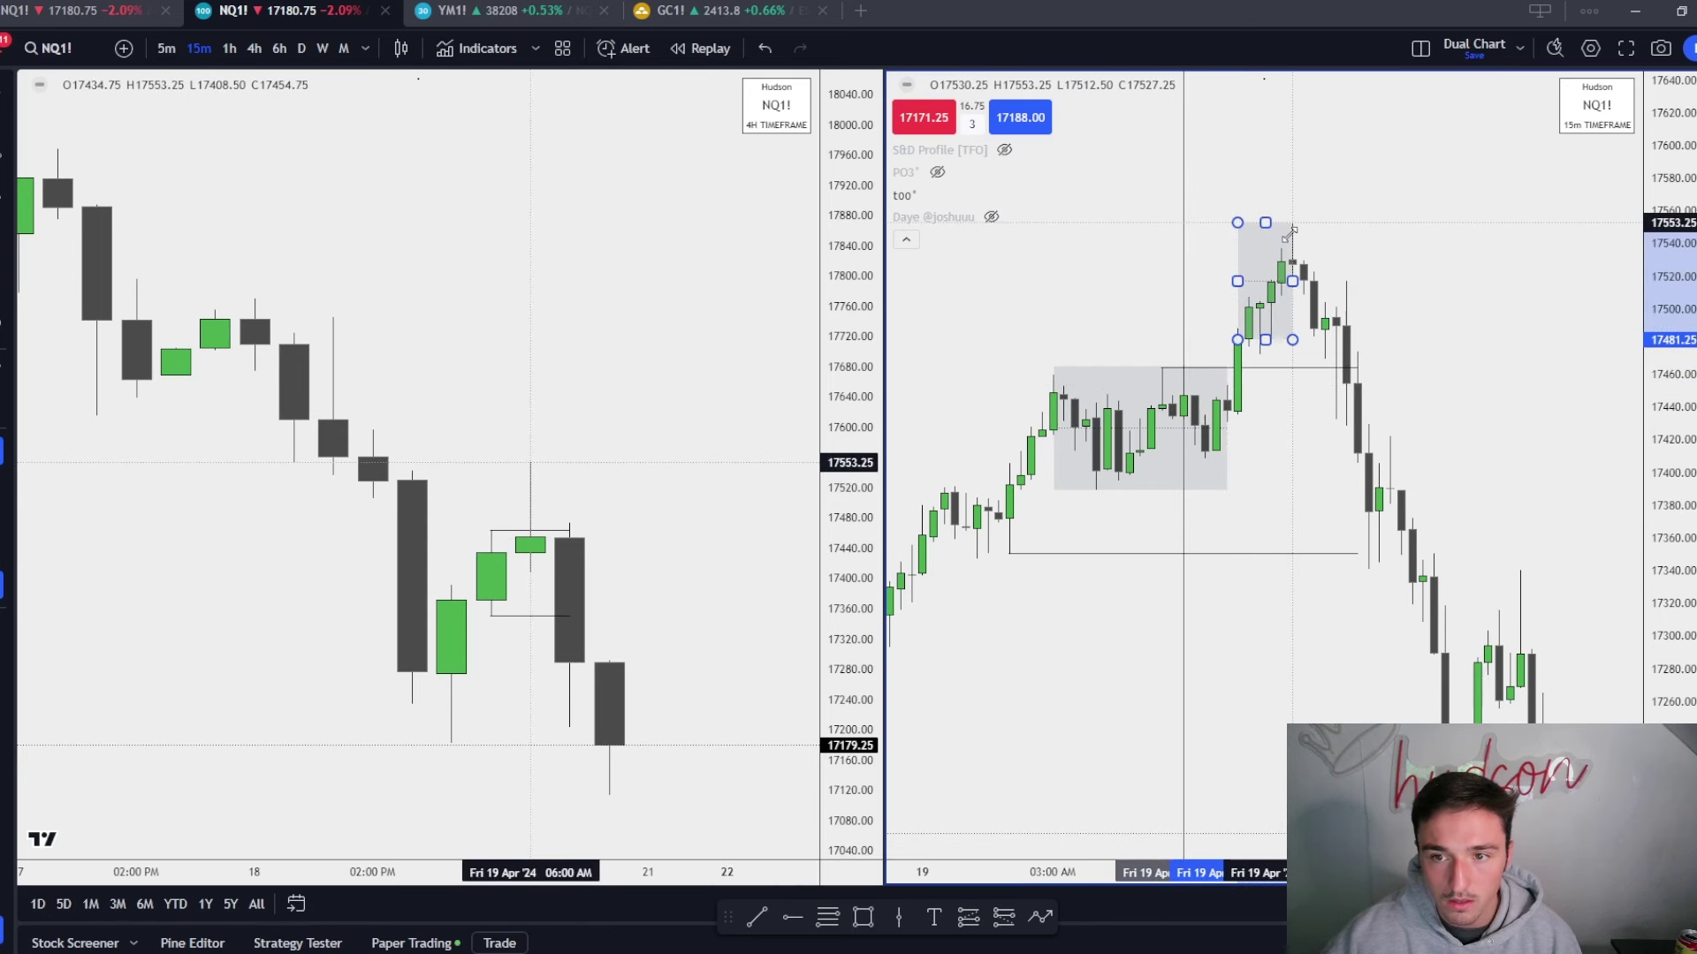
drag(1292, 281, 1376, 281)
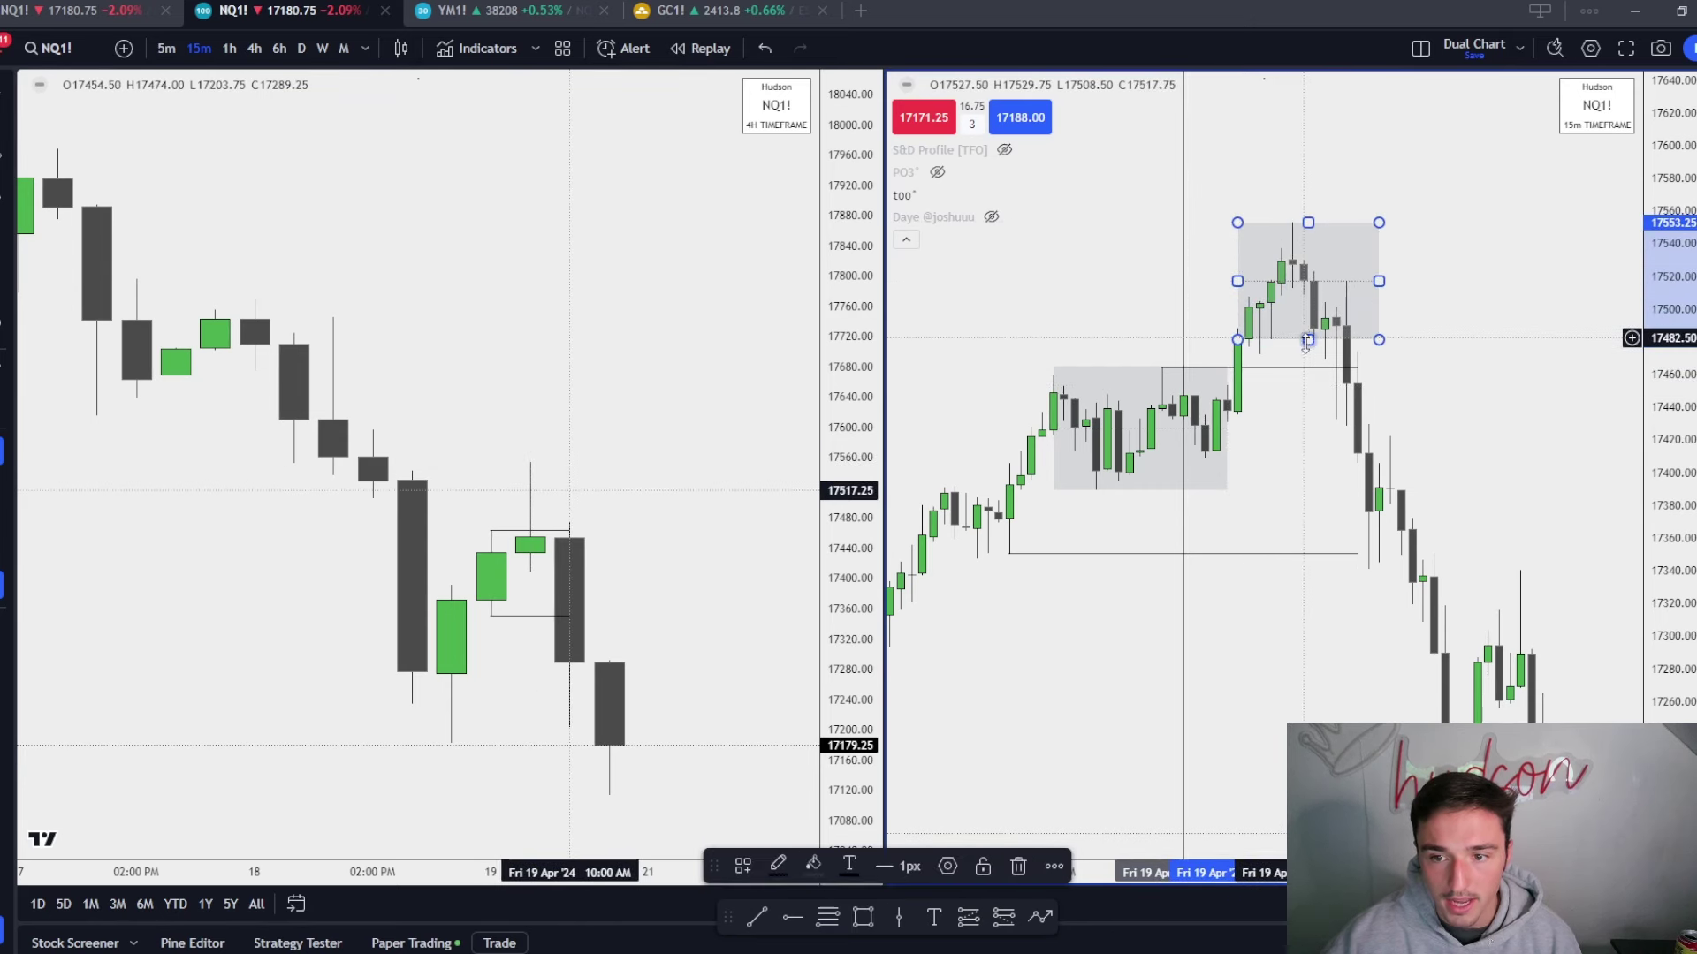
drag(1306, 341, 1298, 368)
drag(1237, 295, 1227, 294)
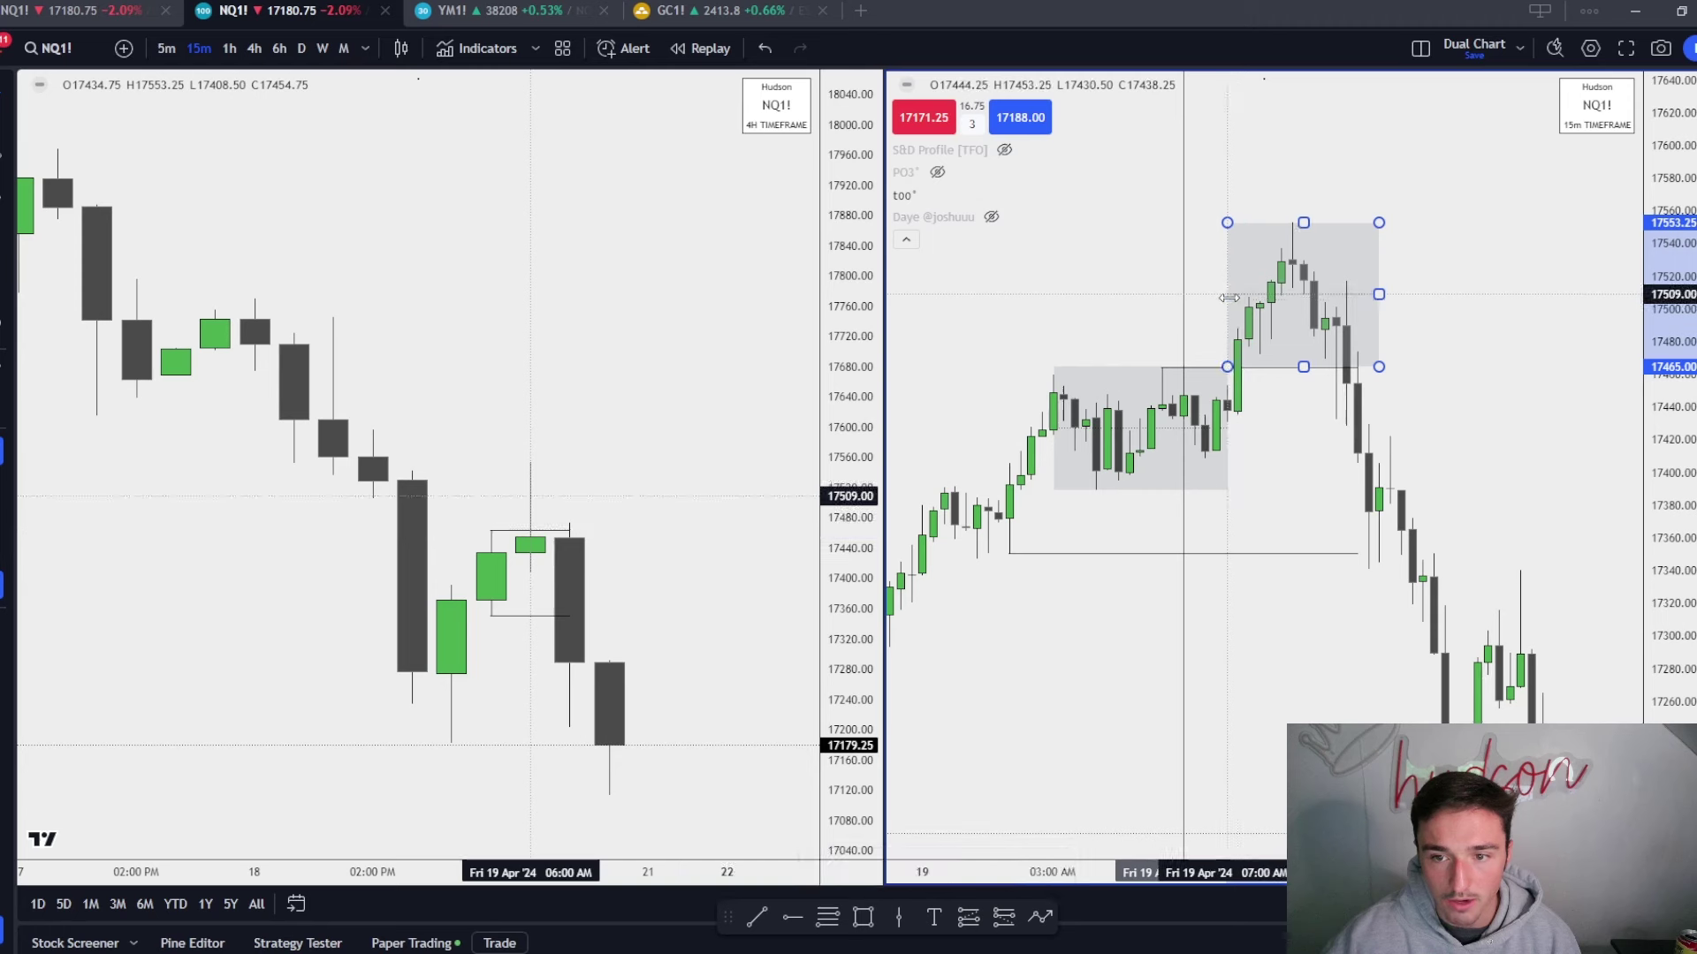
Recolour the rectangle over the 15m swing high red and shorten it slightly at its later end.
click(814, 866)
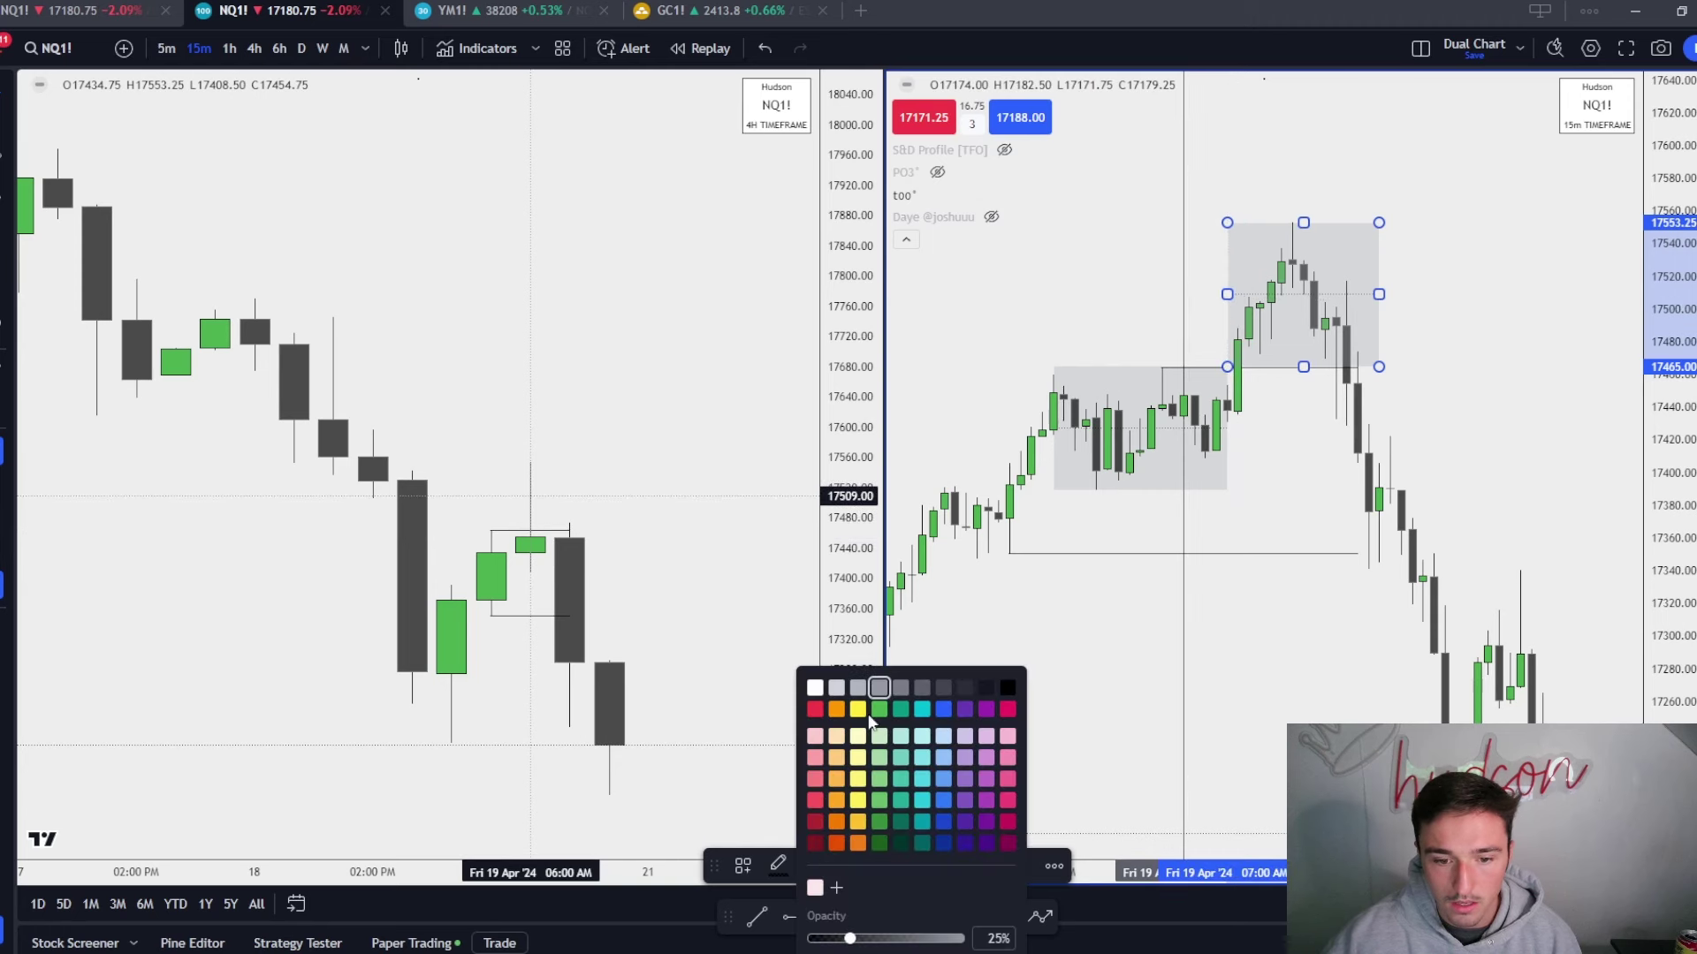
click(814, 708)
click(1004, 681)
drag(1379, 292, 1368, 292)
click(1458, 330)
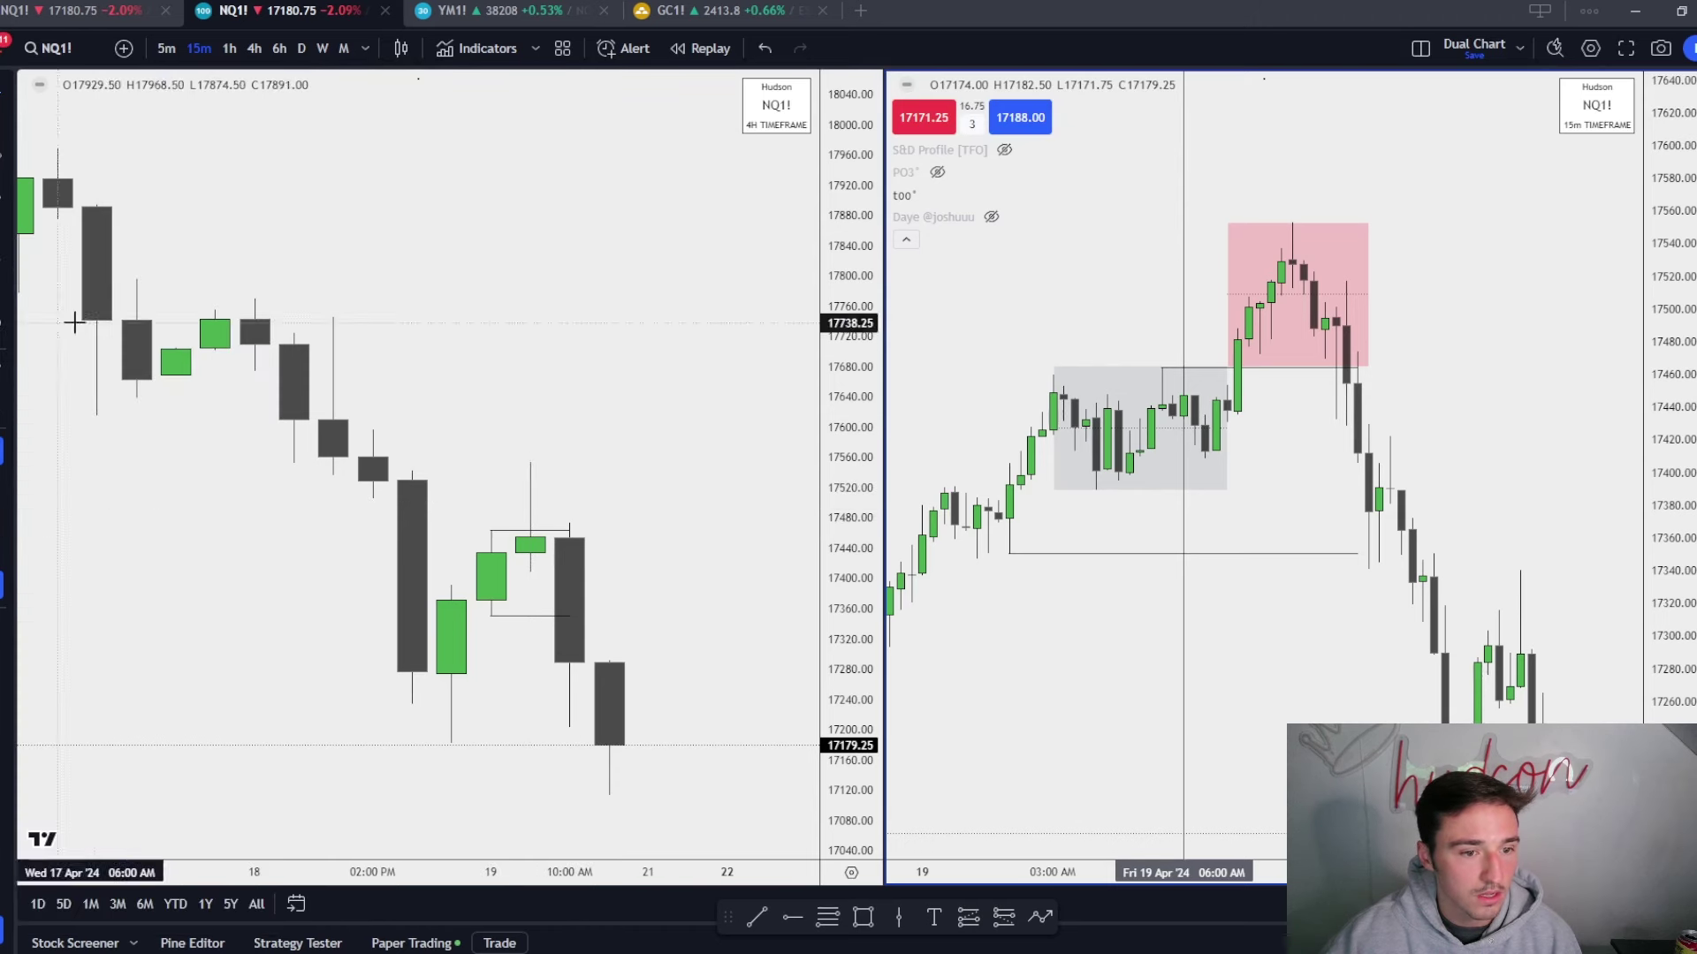
Mark the highs of the 02:00 AM, 06:00 AM and 10:00 AM candles on the 4h chart with yellow dots.
click(527, 458)
click(527, 458)
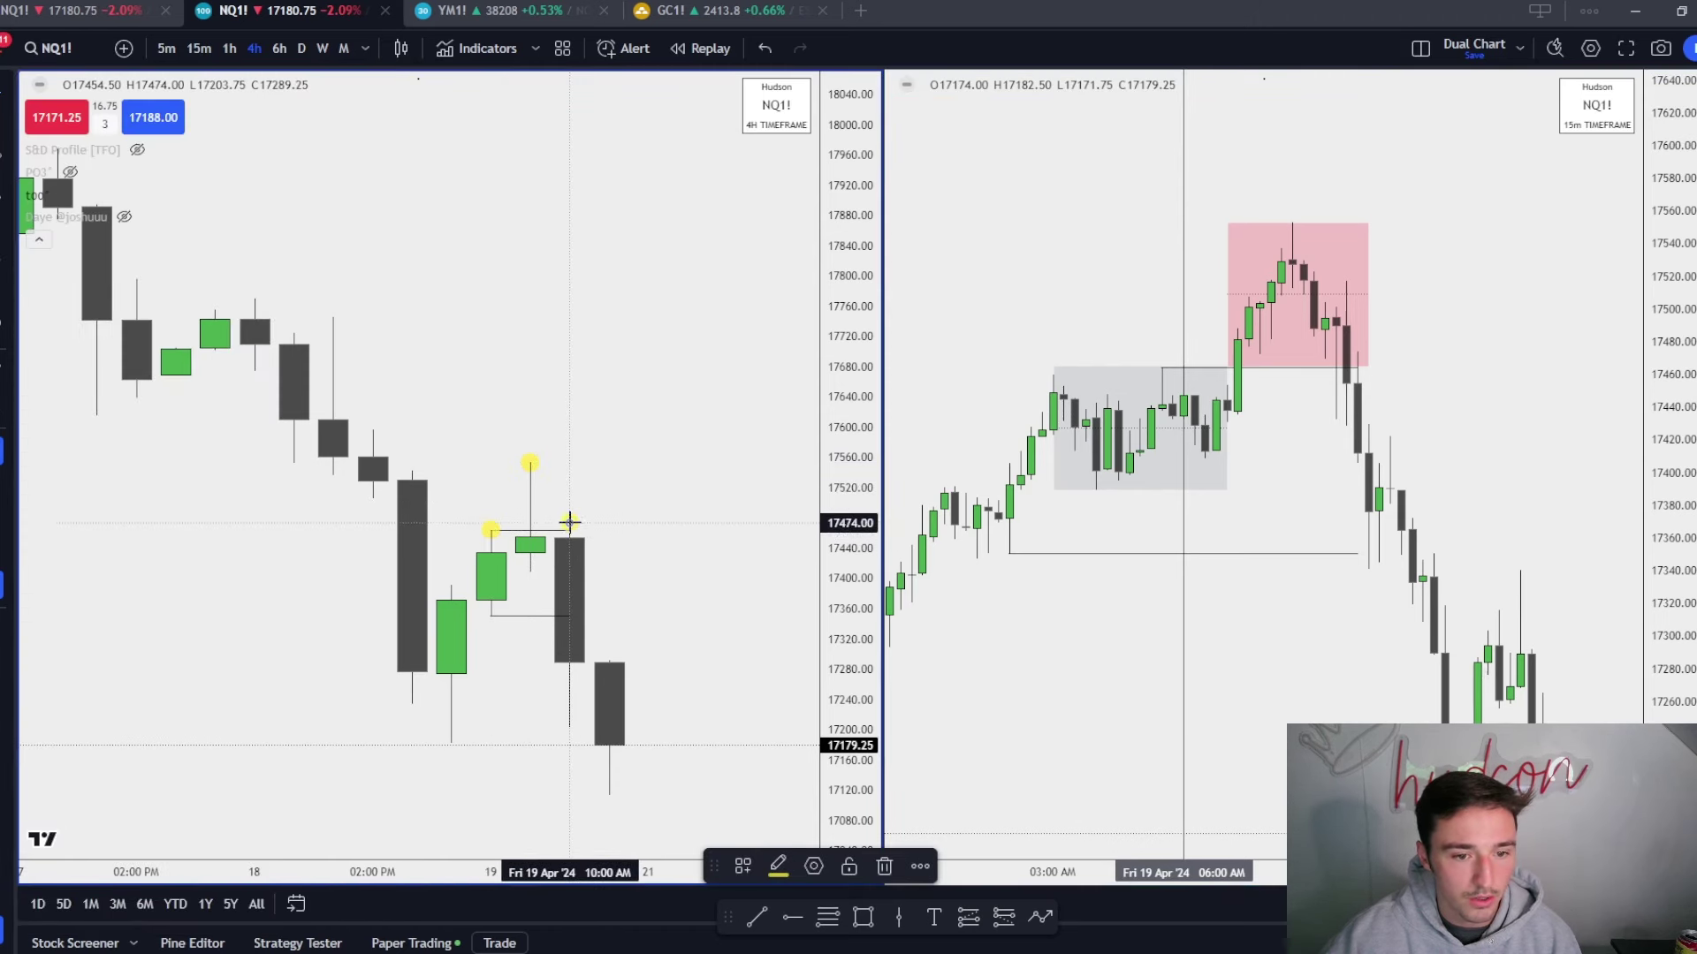
click(569, 522)
click(686, 539)
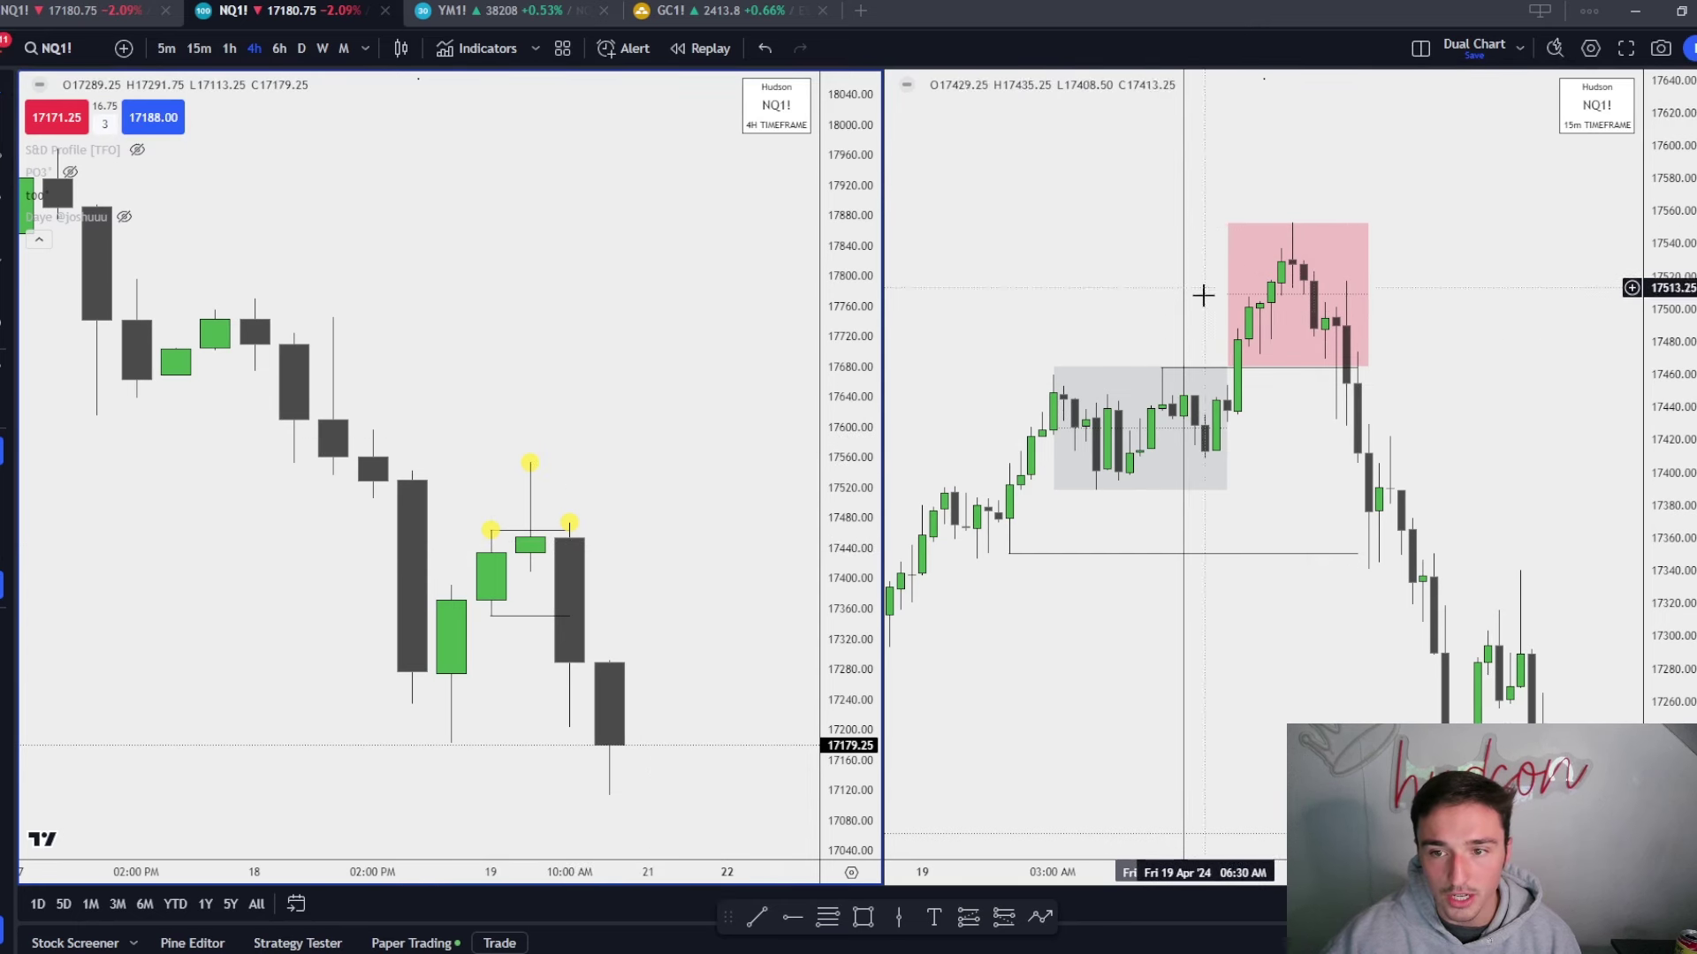
Draw a 4h trend line at 17181.75 from the 10:00 PM candle's low on 18 April to 10:00 AM on 19 April, labelled Sellside Liquidity.
click(1440, 487)
drag(1440, 487, 1424, 449)
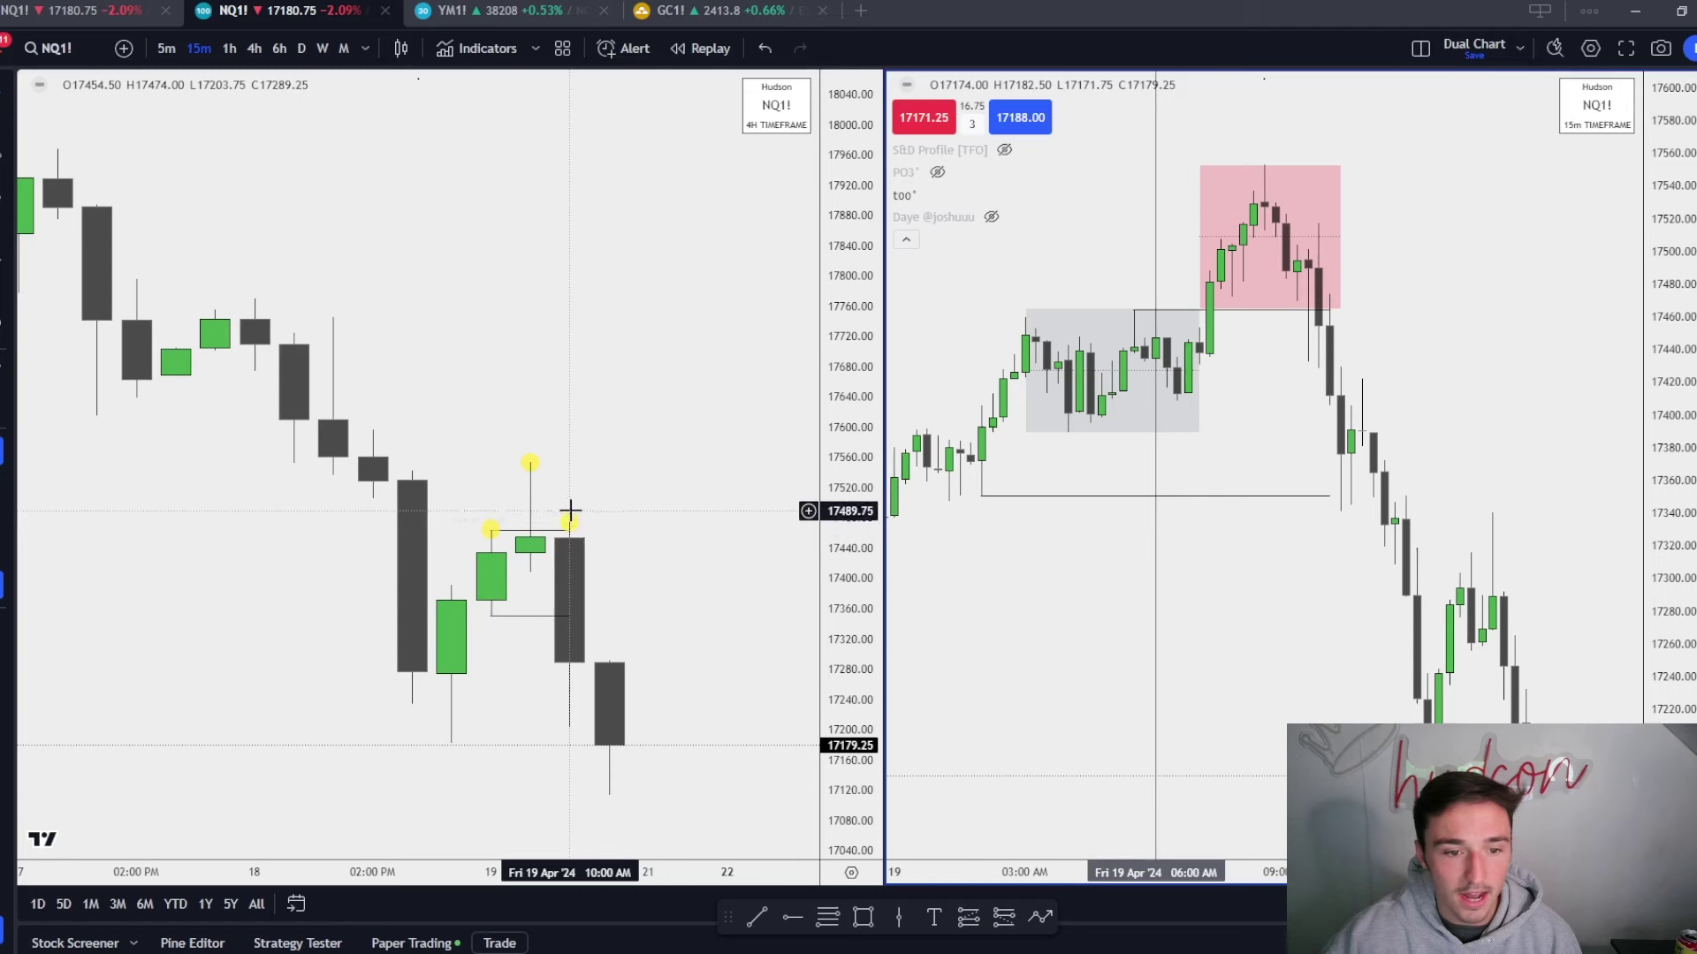
scroll(1238, 632, down, 3)
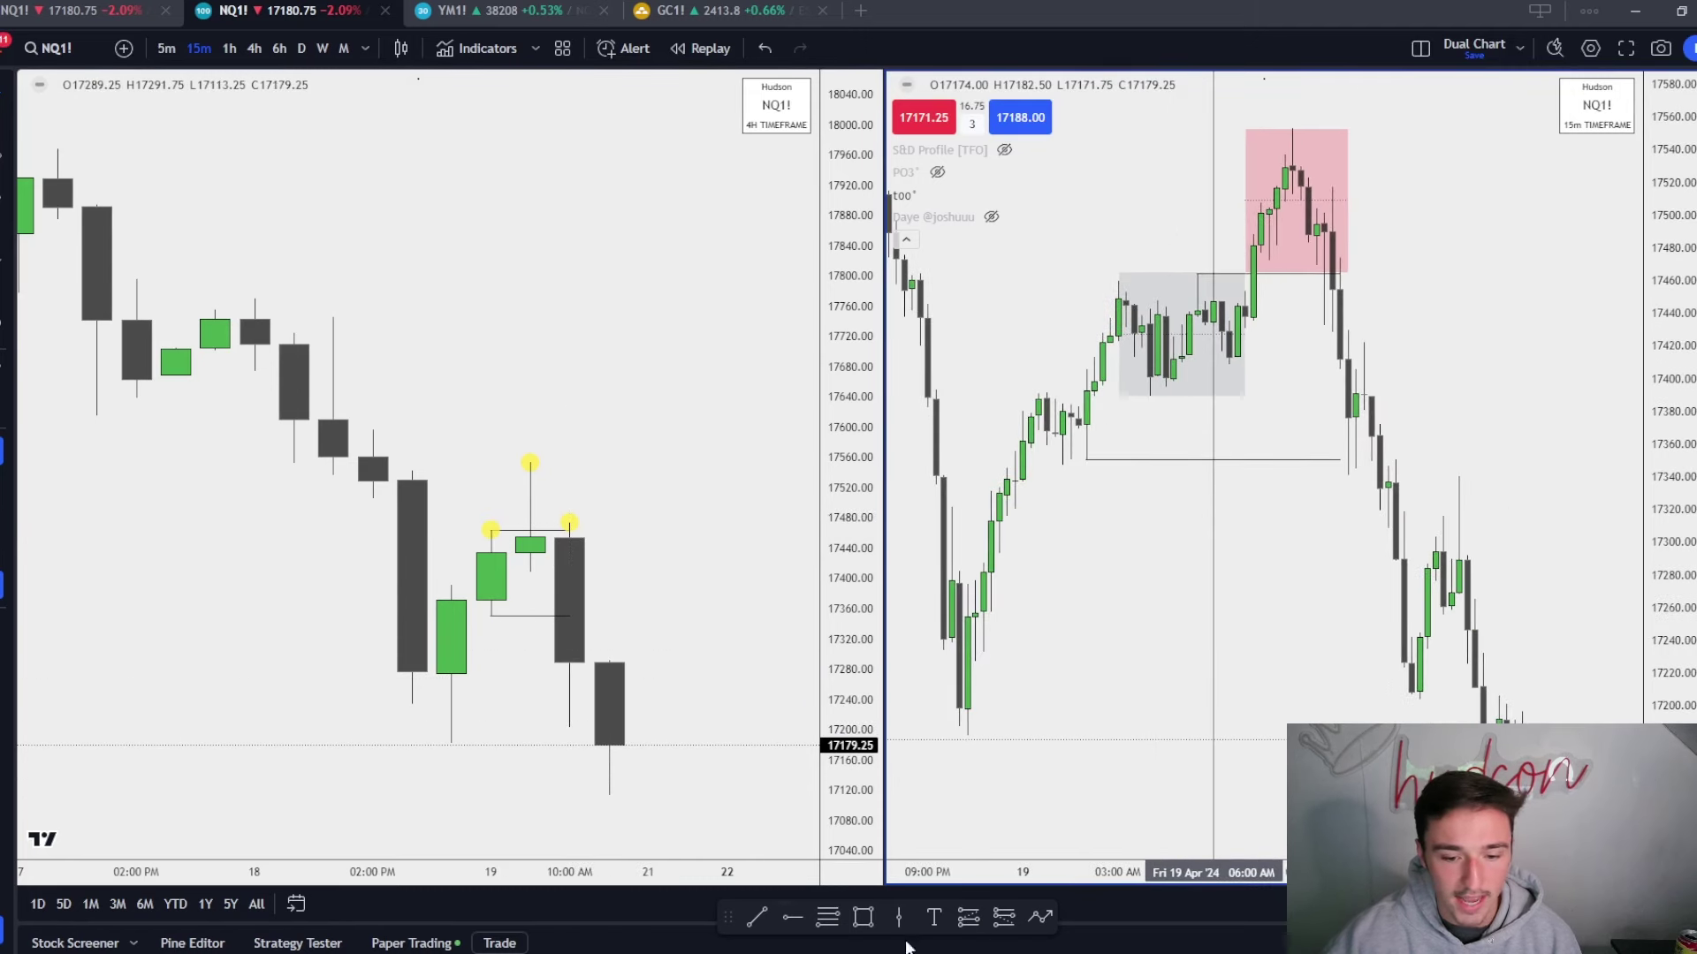
drag(450, 744, 569, 743)
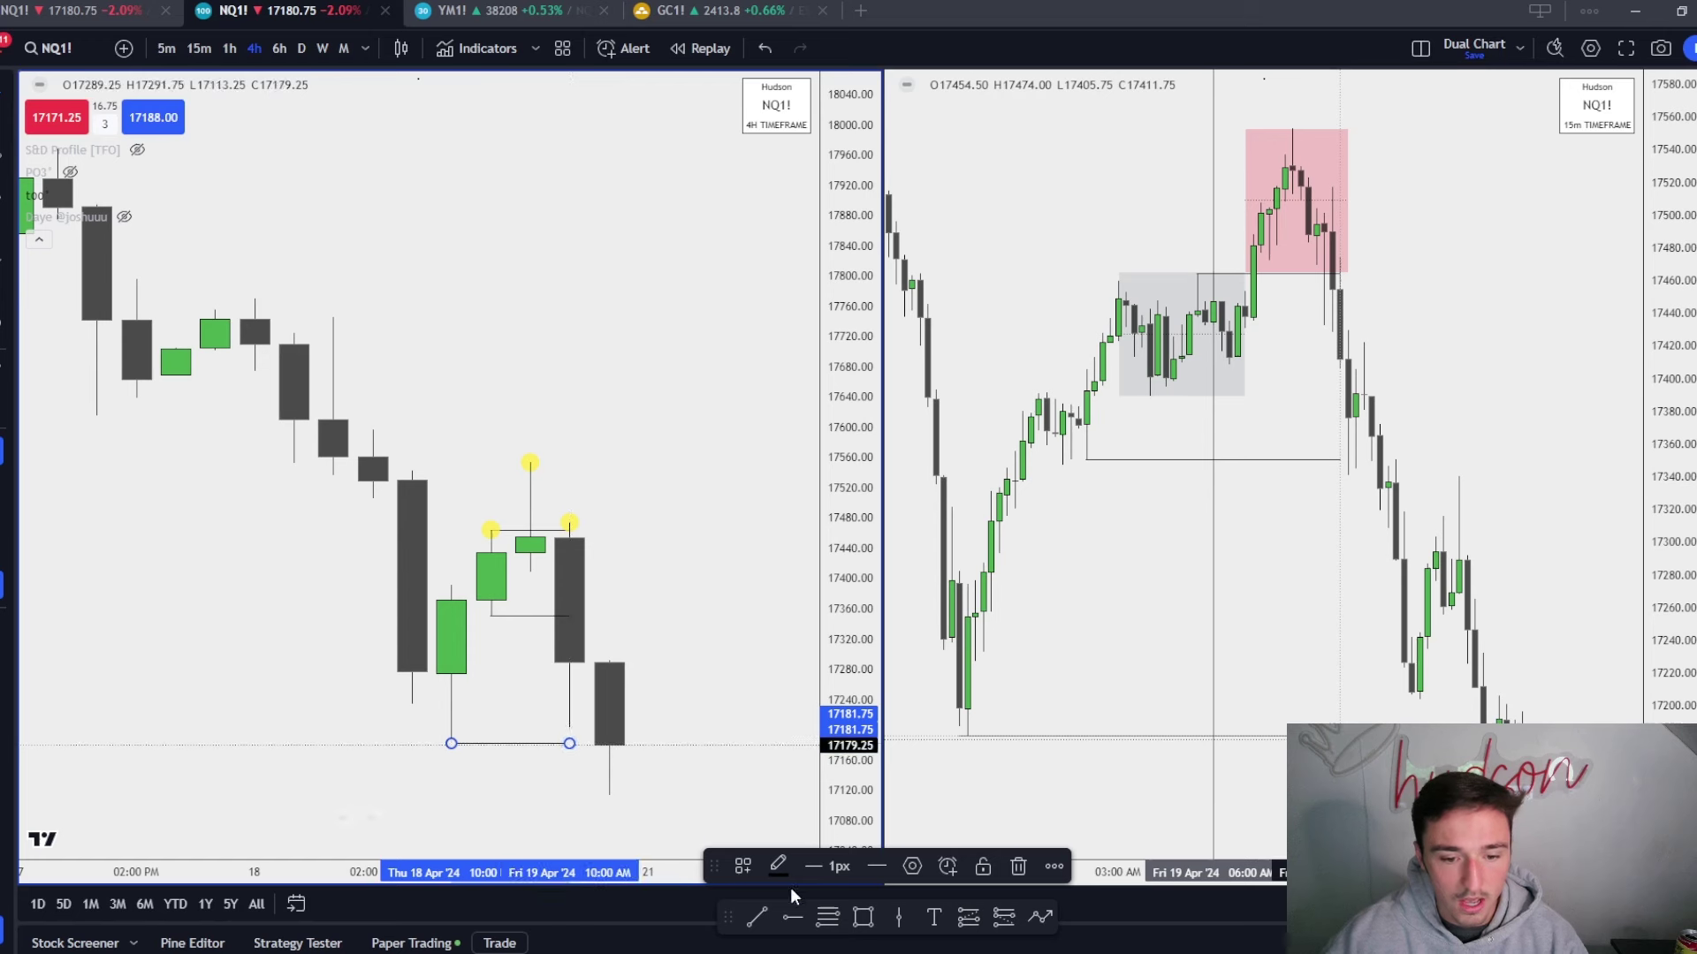
click(747, 866)
click(748, 940)
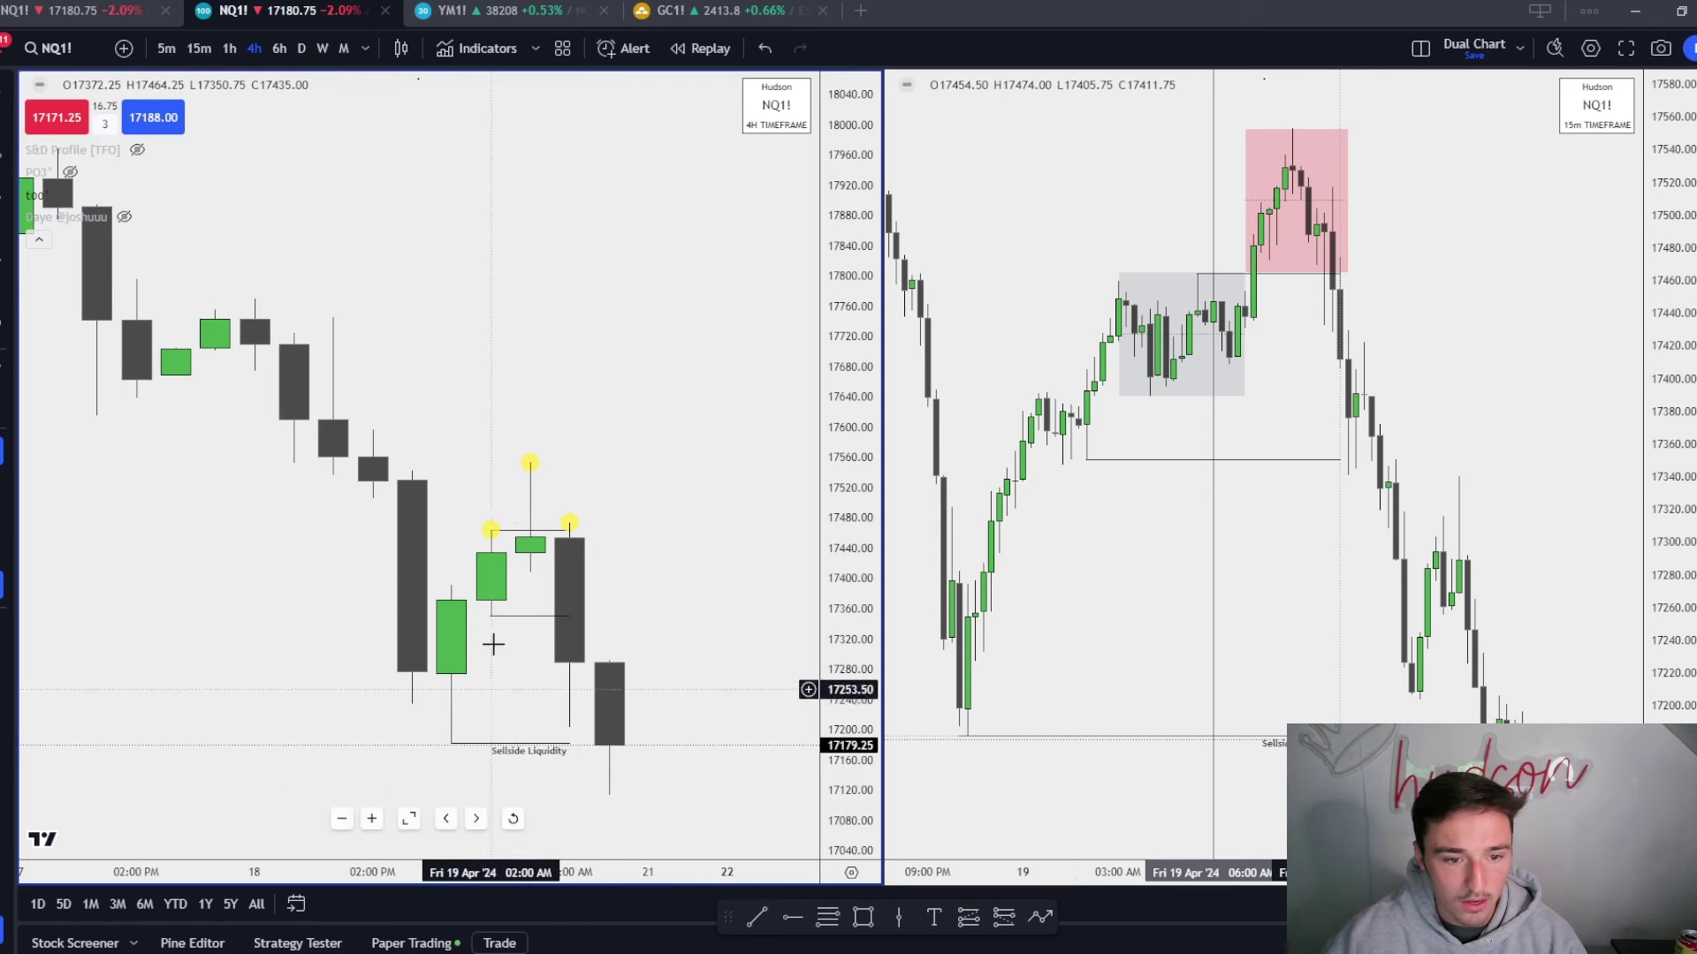
click(490, 533)
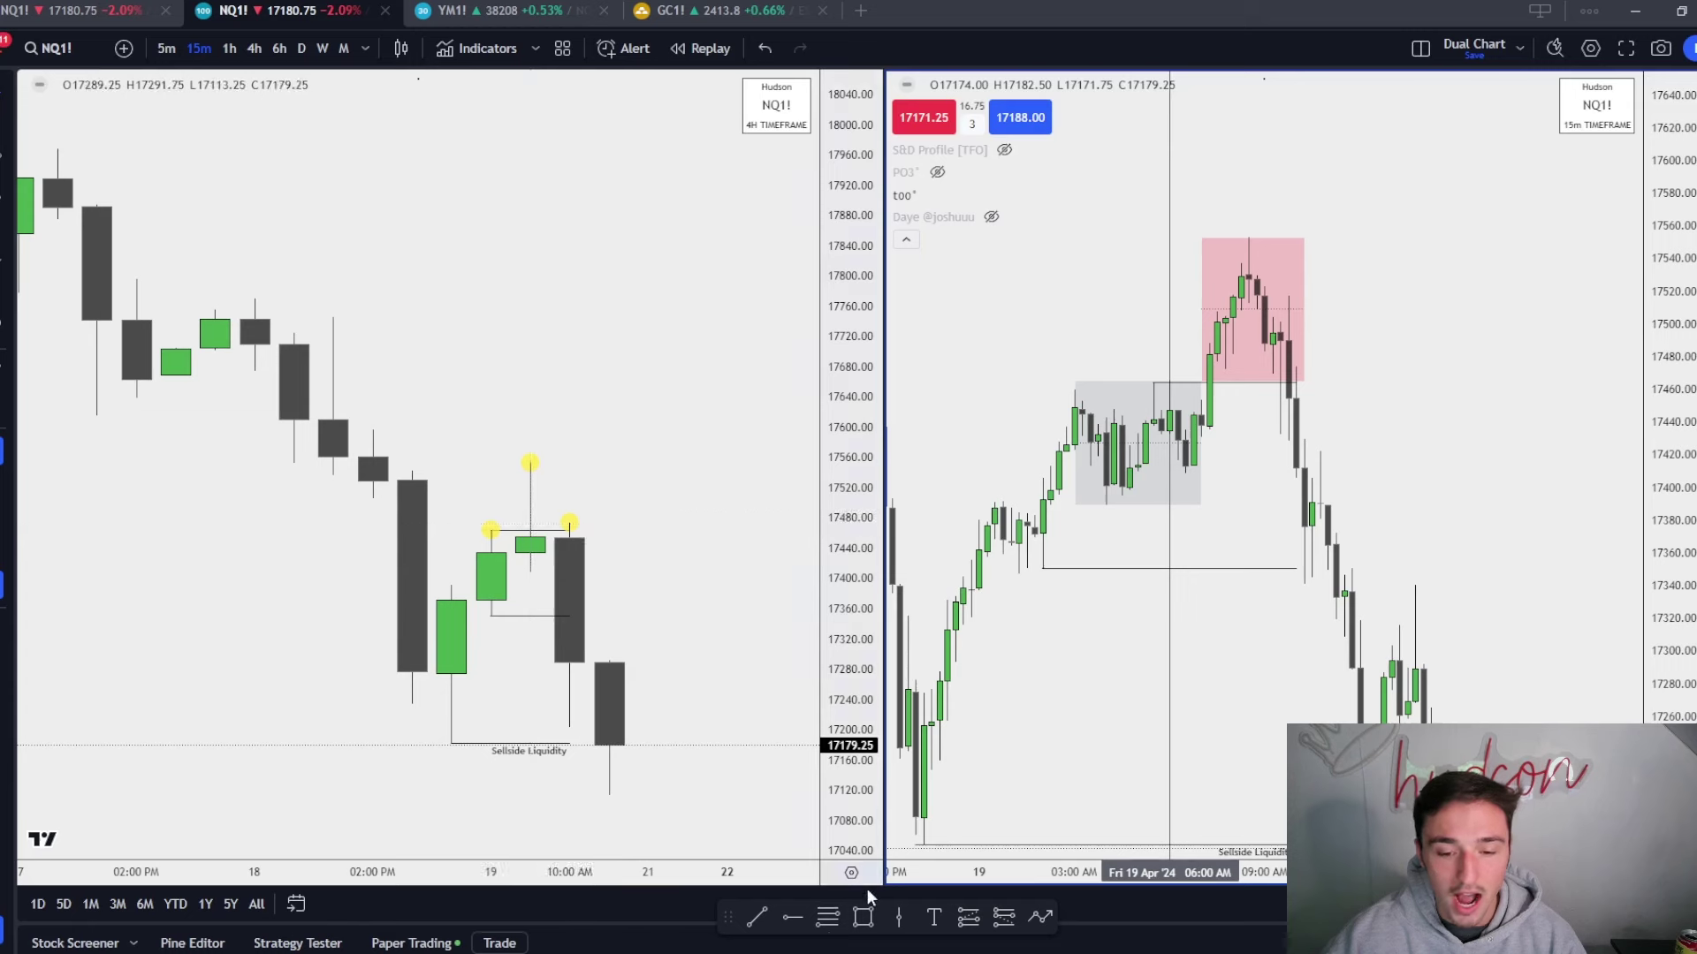
Draw two short horizontal trend lines just above 17500 on the 15m chart, starting at the decline inside the red rectangle.
click(757, 918)
click(1273, 317)
click(1311, 317)
click(757, 918)
click(1256, 309)
key(Escape)
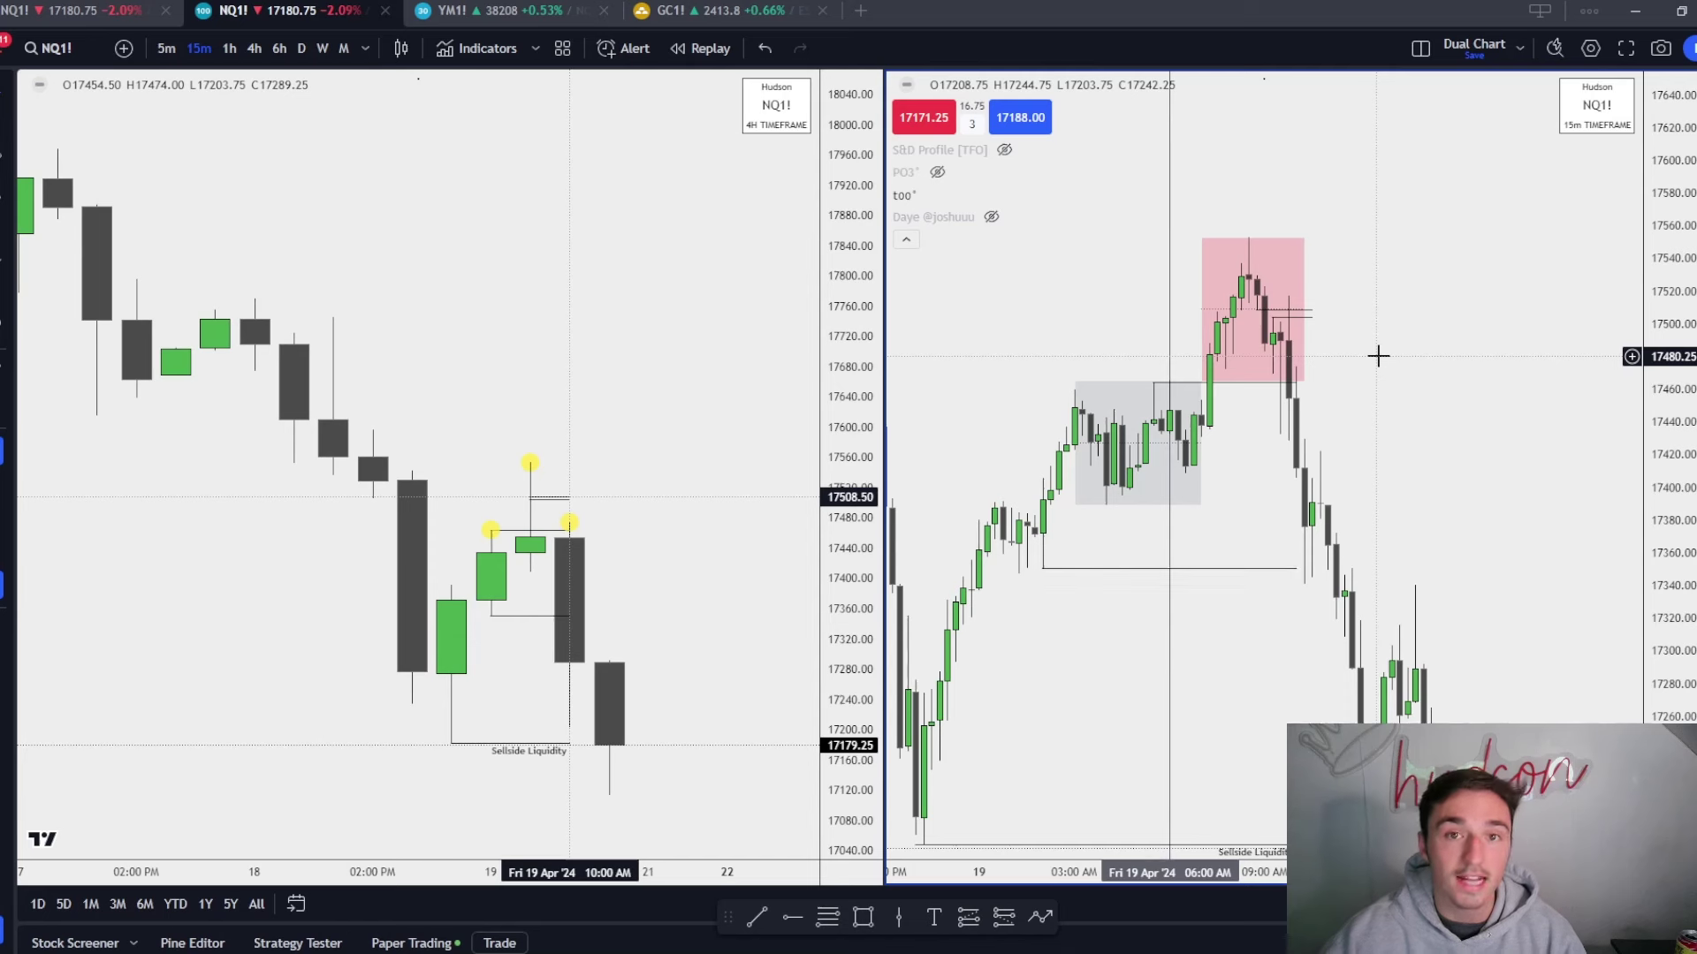
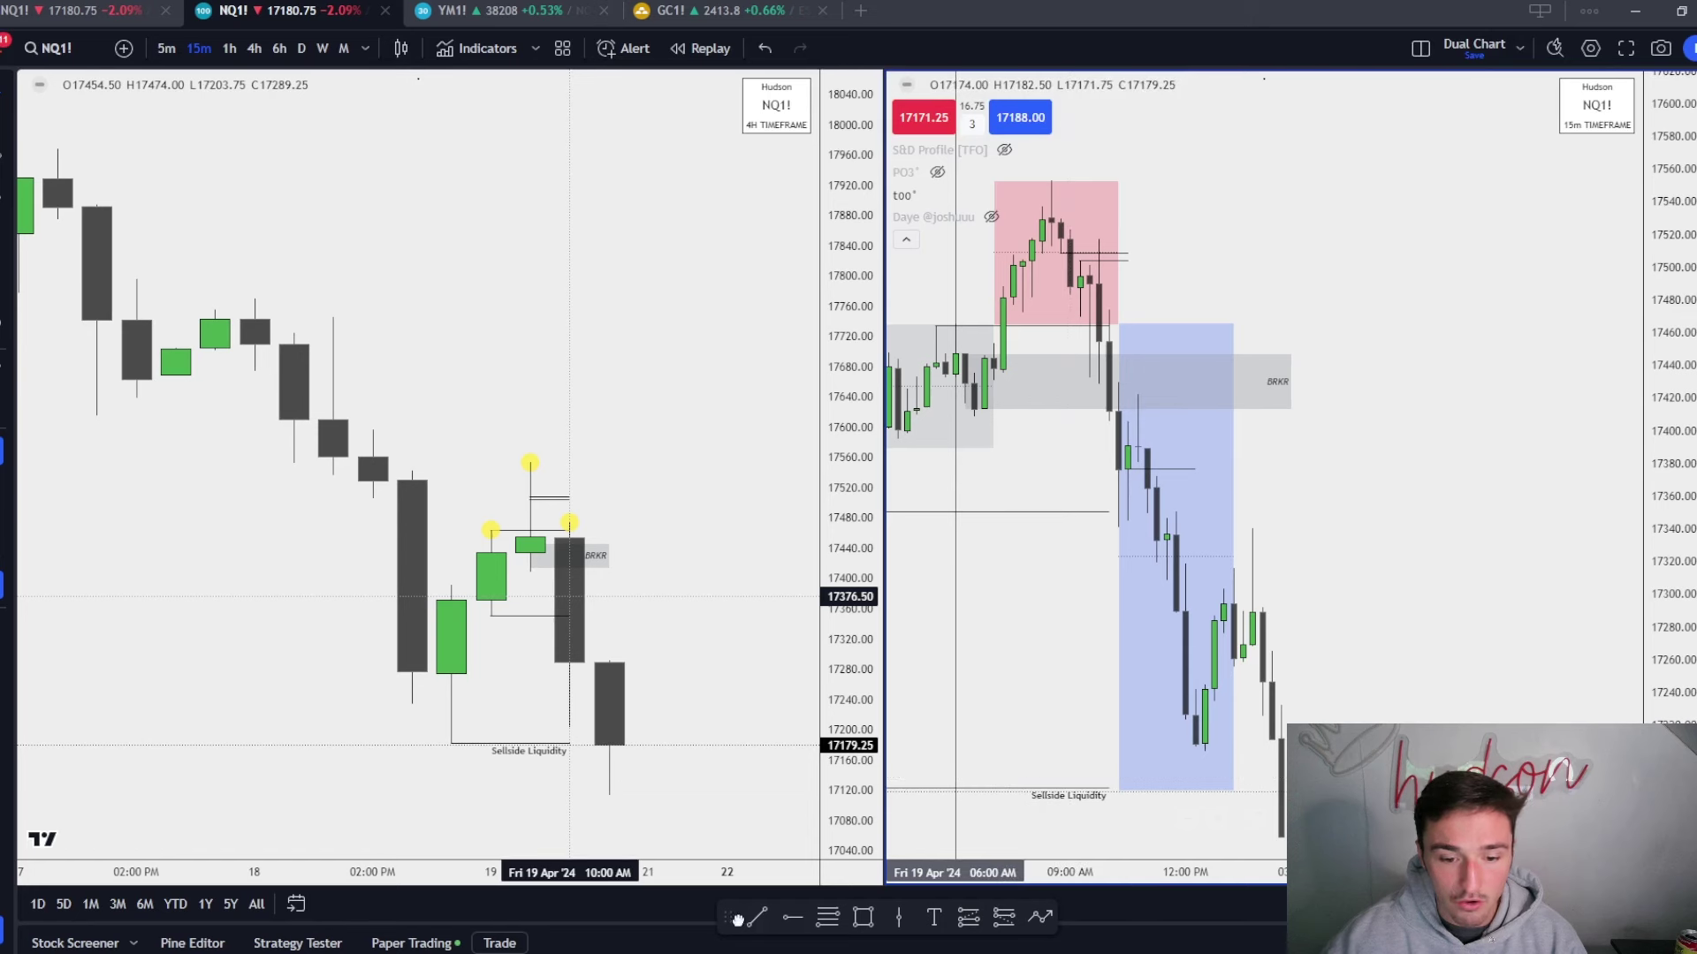
Draw two short horizontal trend lines at 17346.75 and 17349.25 on the decline inside the blue rectangle on the 15m chart.
drag(1167, 519, 1214, 519)
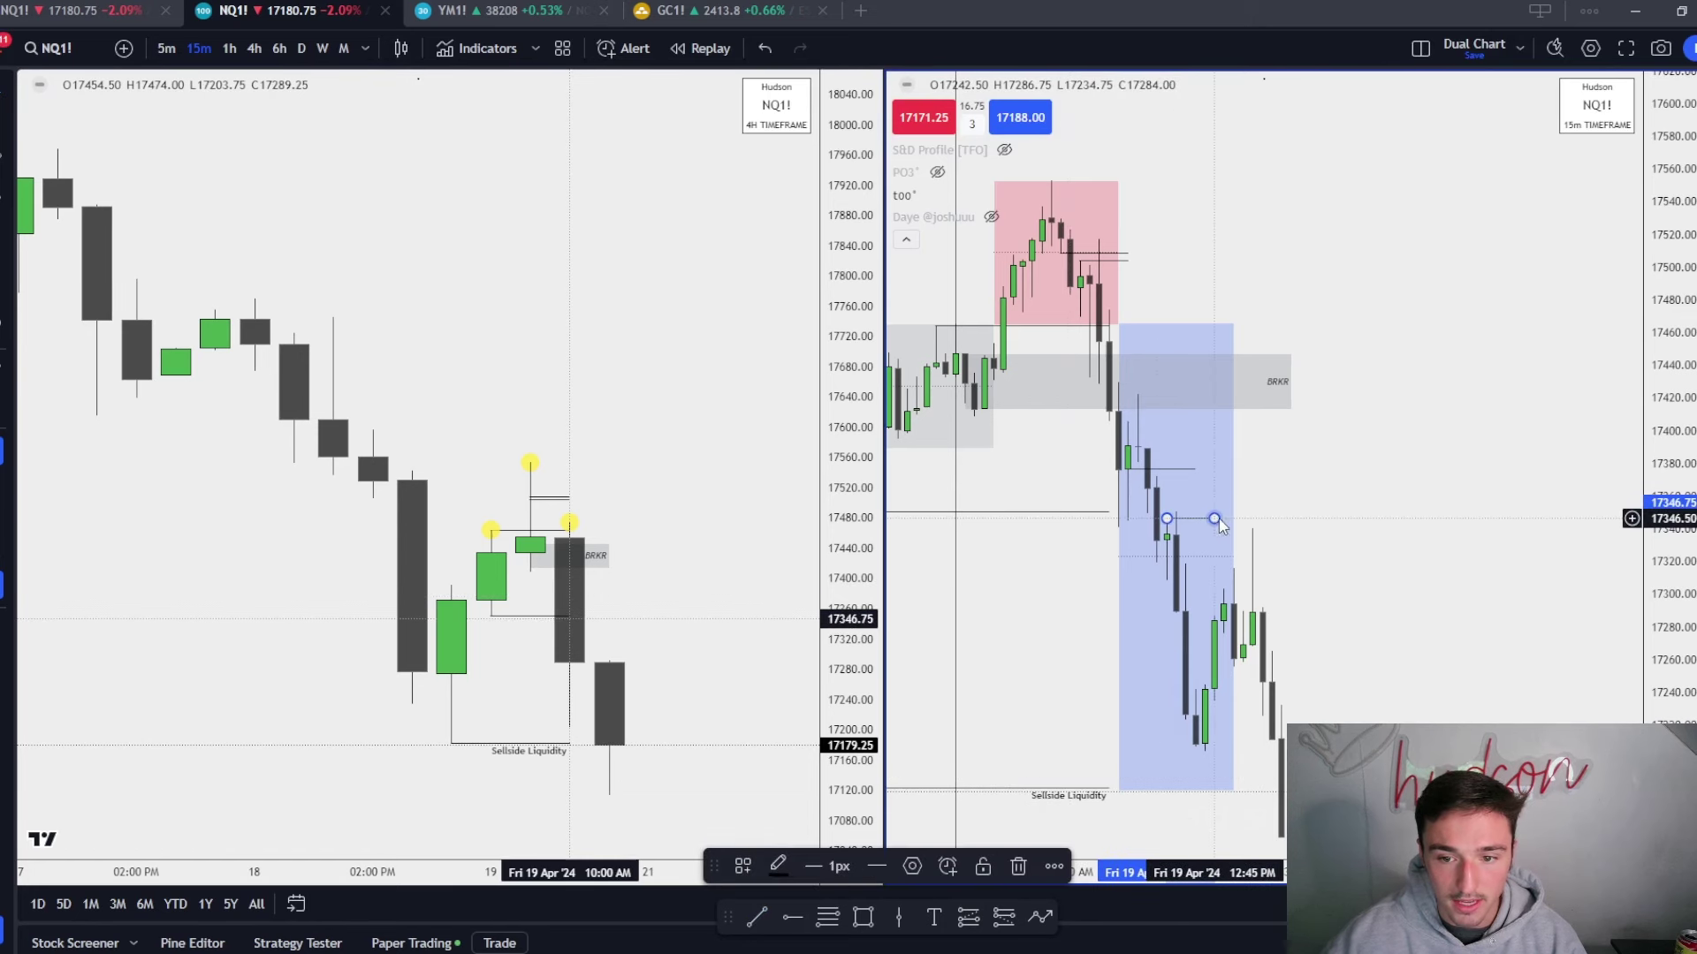
click(757, 917)
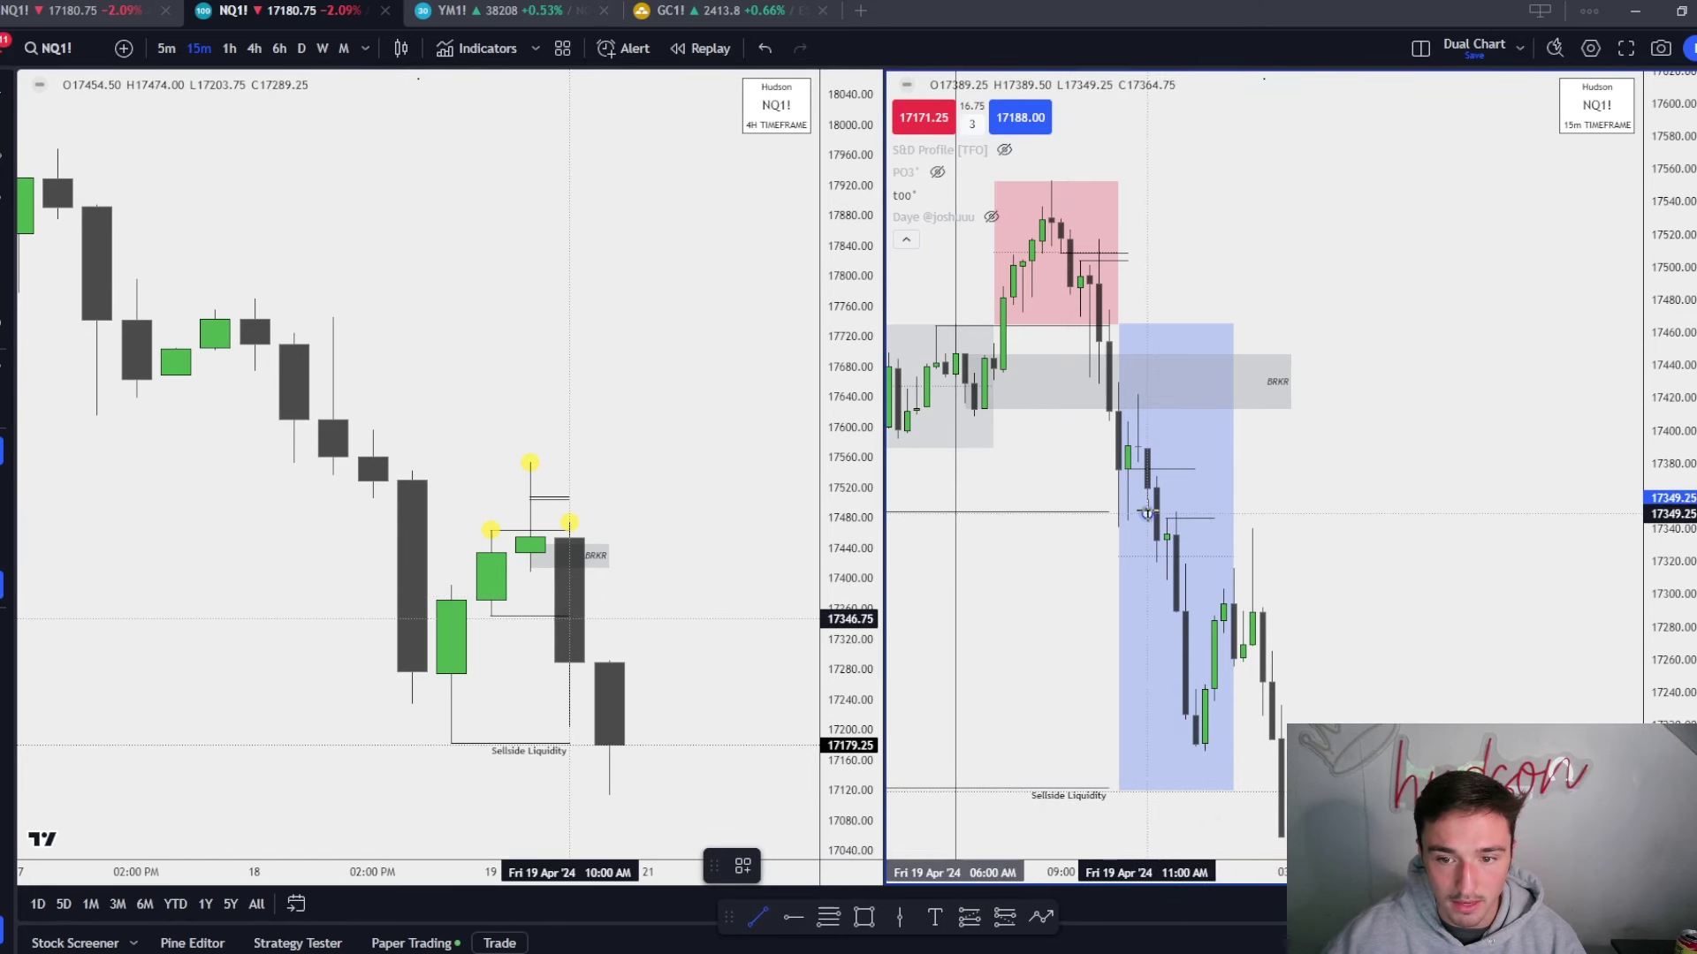
click(1214, 512)
Extend the later end of the Sellside Liquidity line to the 02:00 PM 4h candle on 19 April.
drag(1375, 571, 1343, 445)
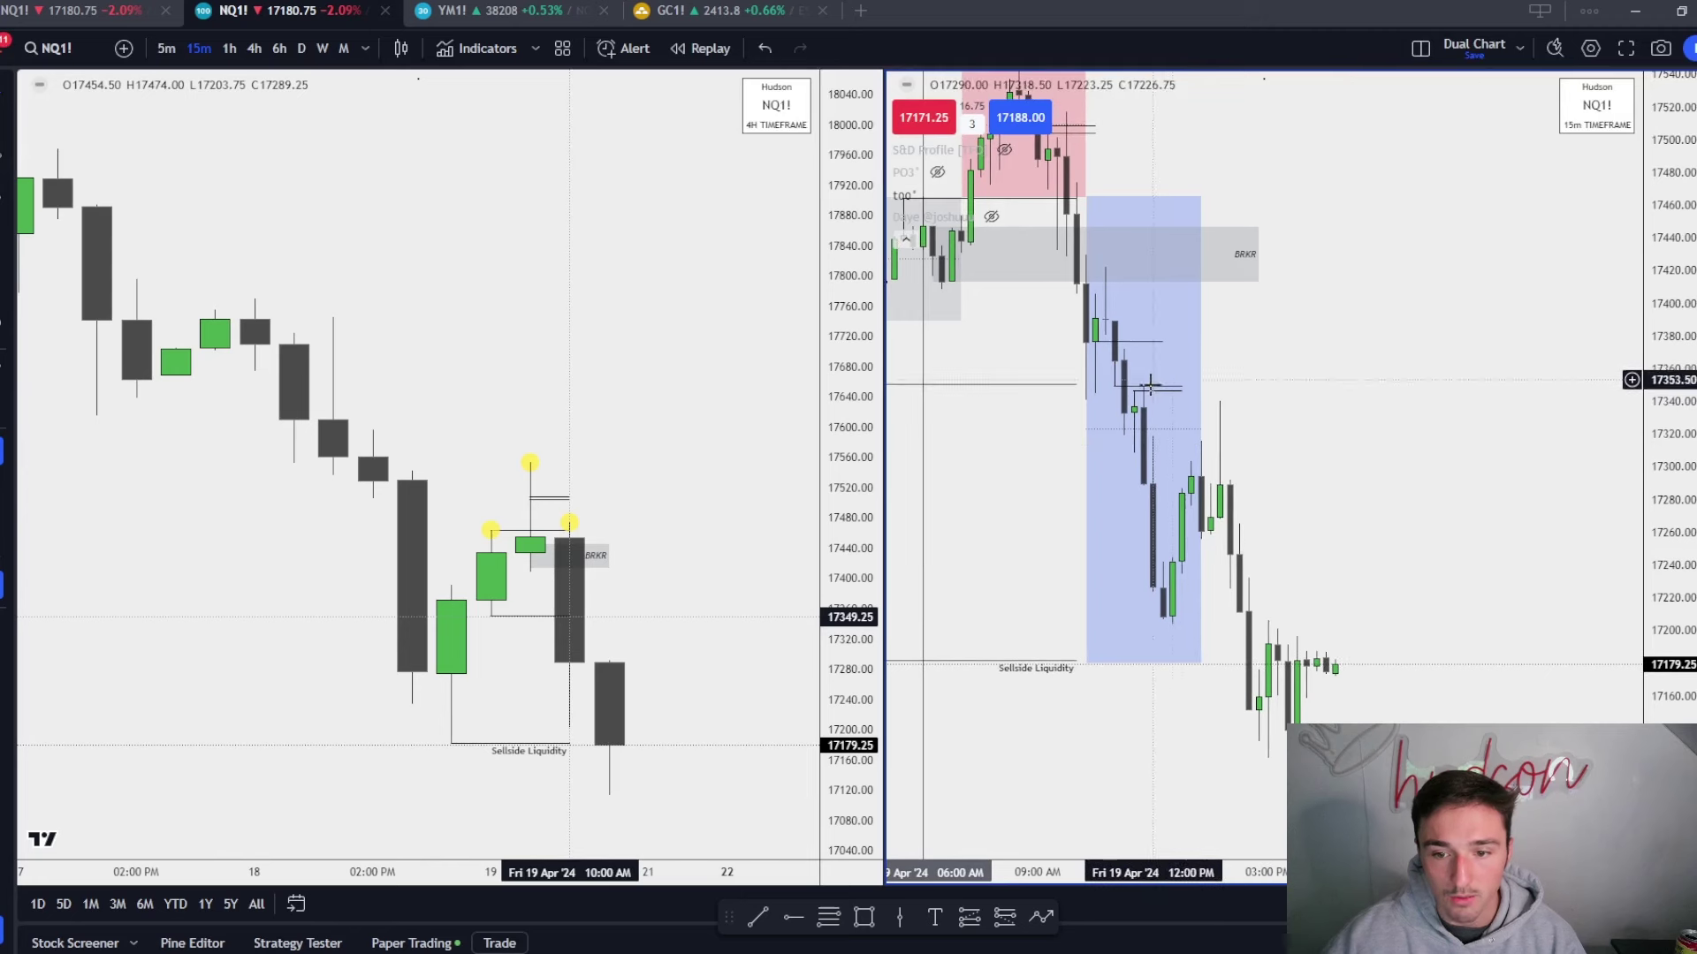
drag(1237, 873, 932, 875)
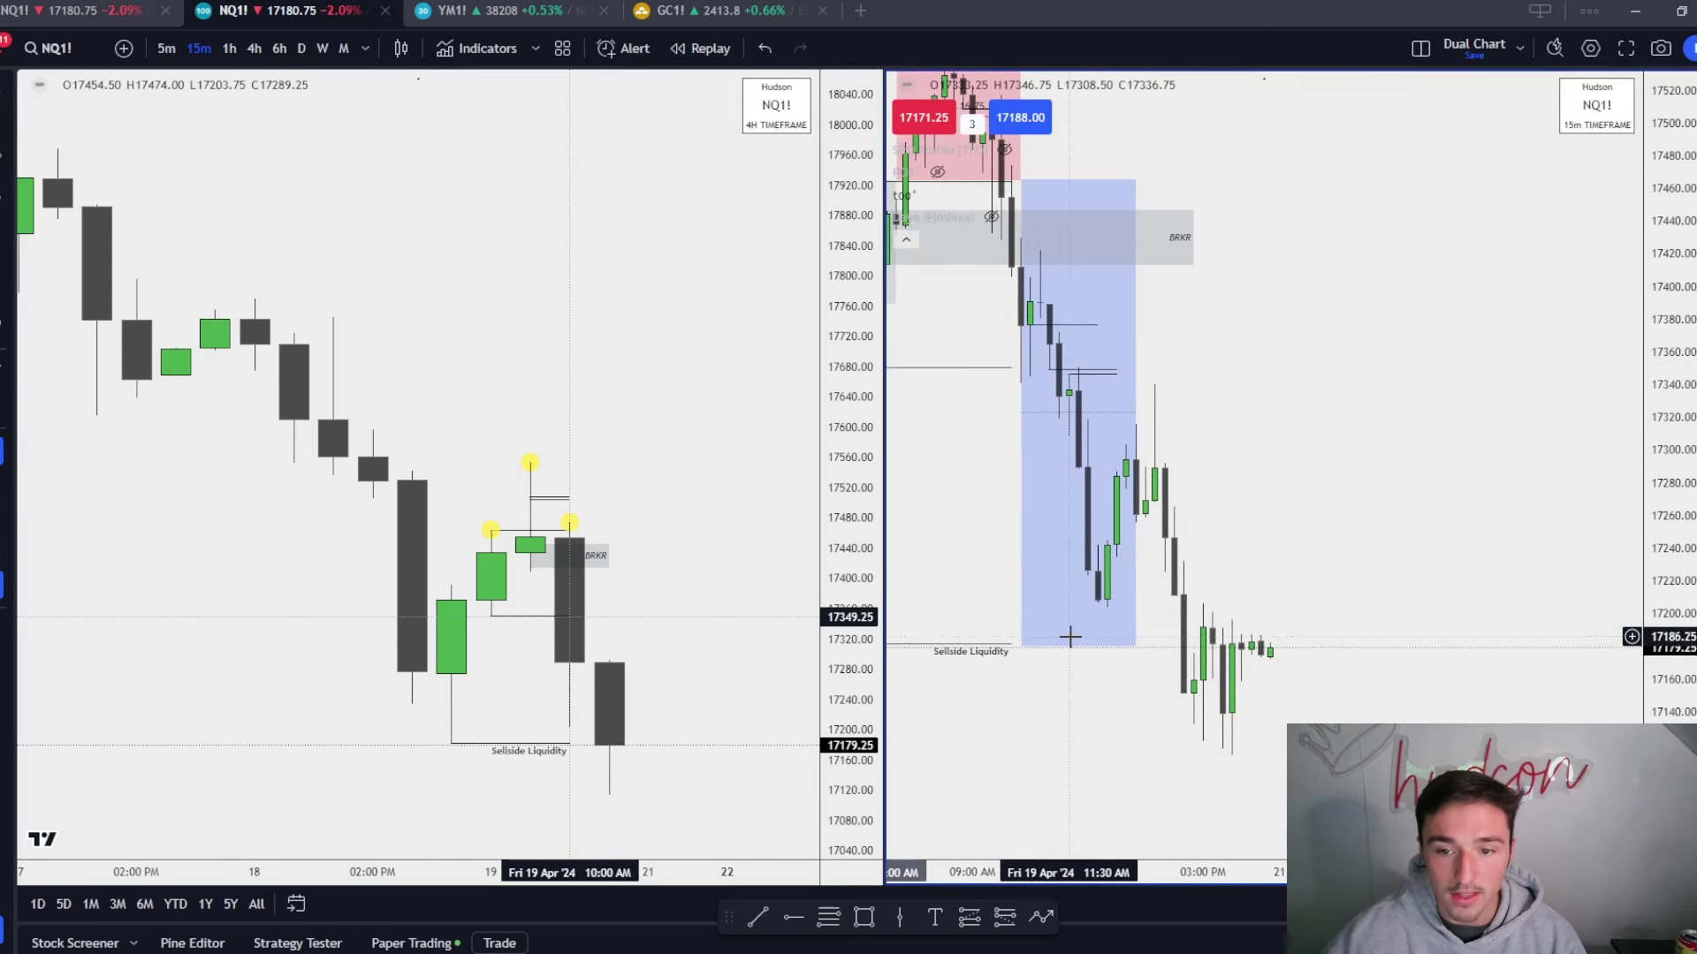
drag(1012, 644, 1183, 652)
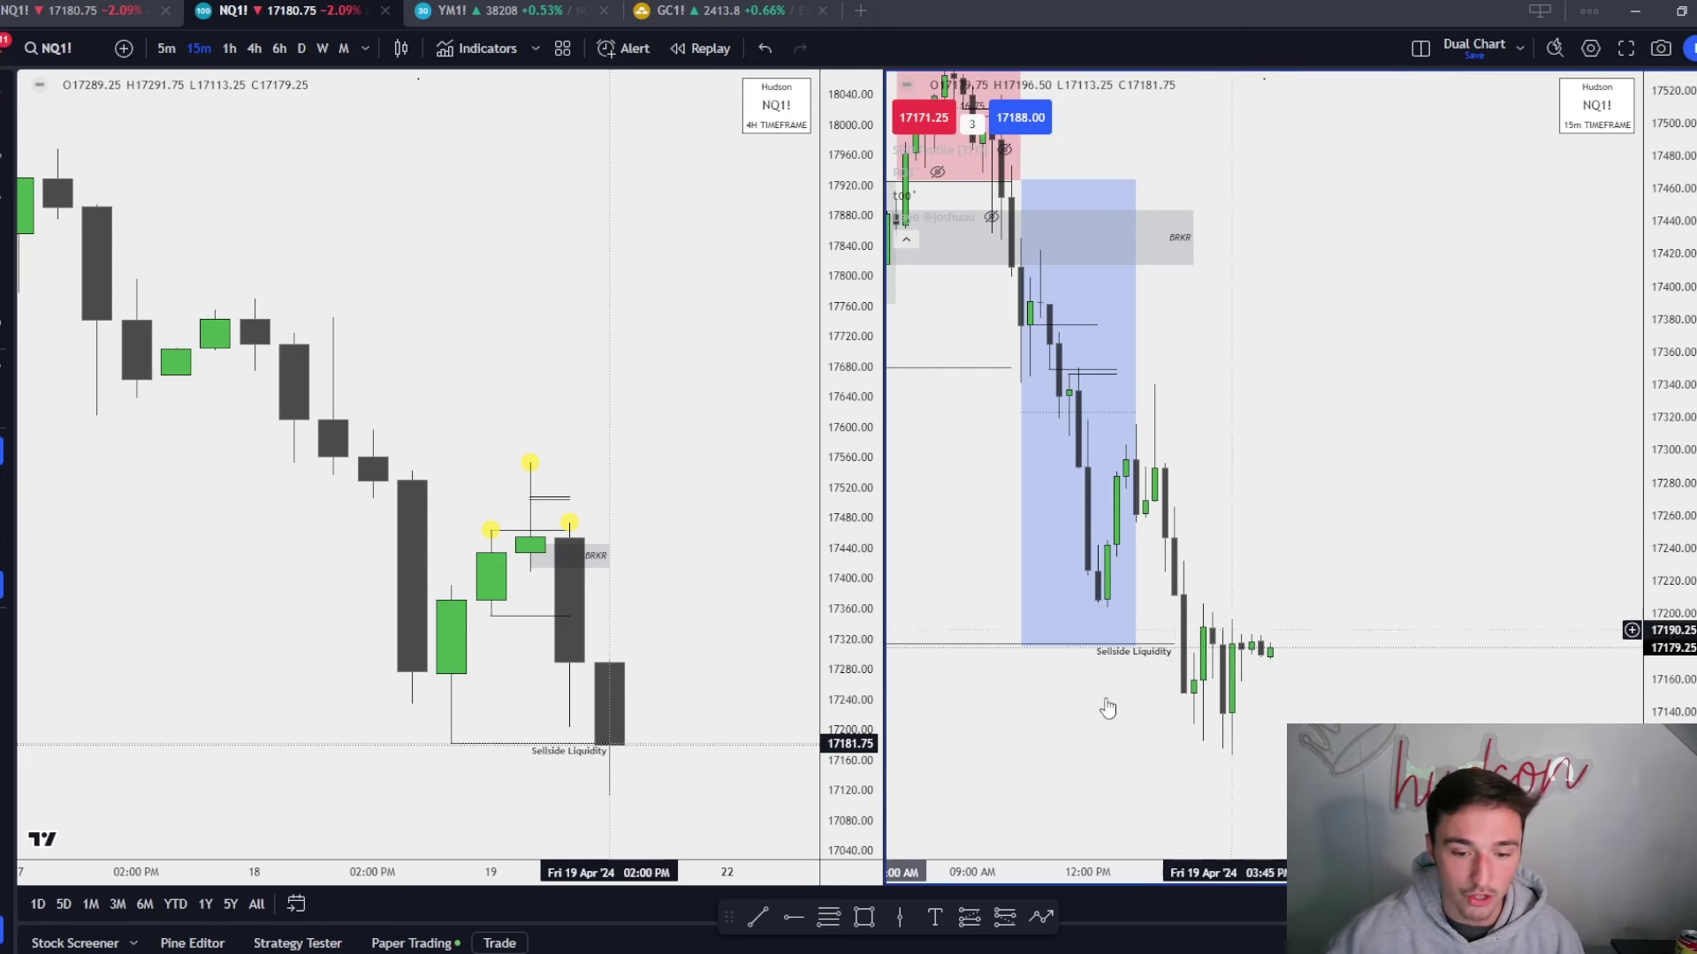
Draw a short trend line at 17315.75 from the 01:15 PM high to 01:45 PM and apply the saved template that marks it with an x.
click(761, 921)
click(1136, 424)
click(1155, 424)
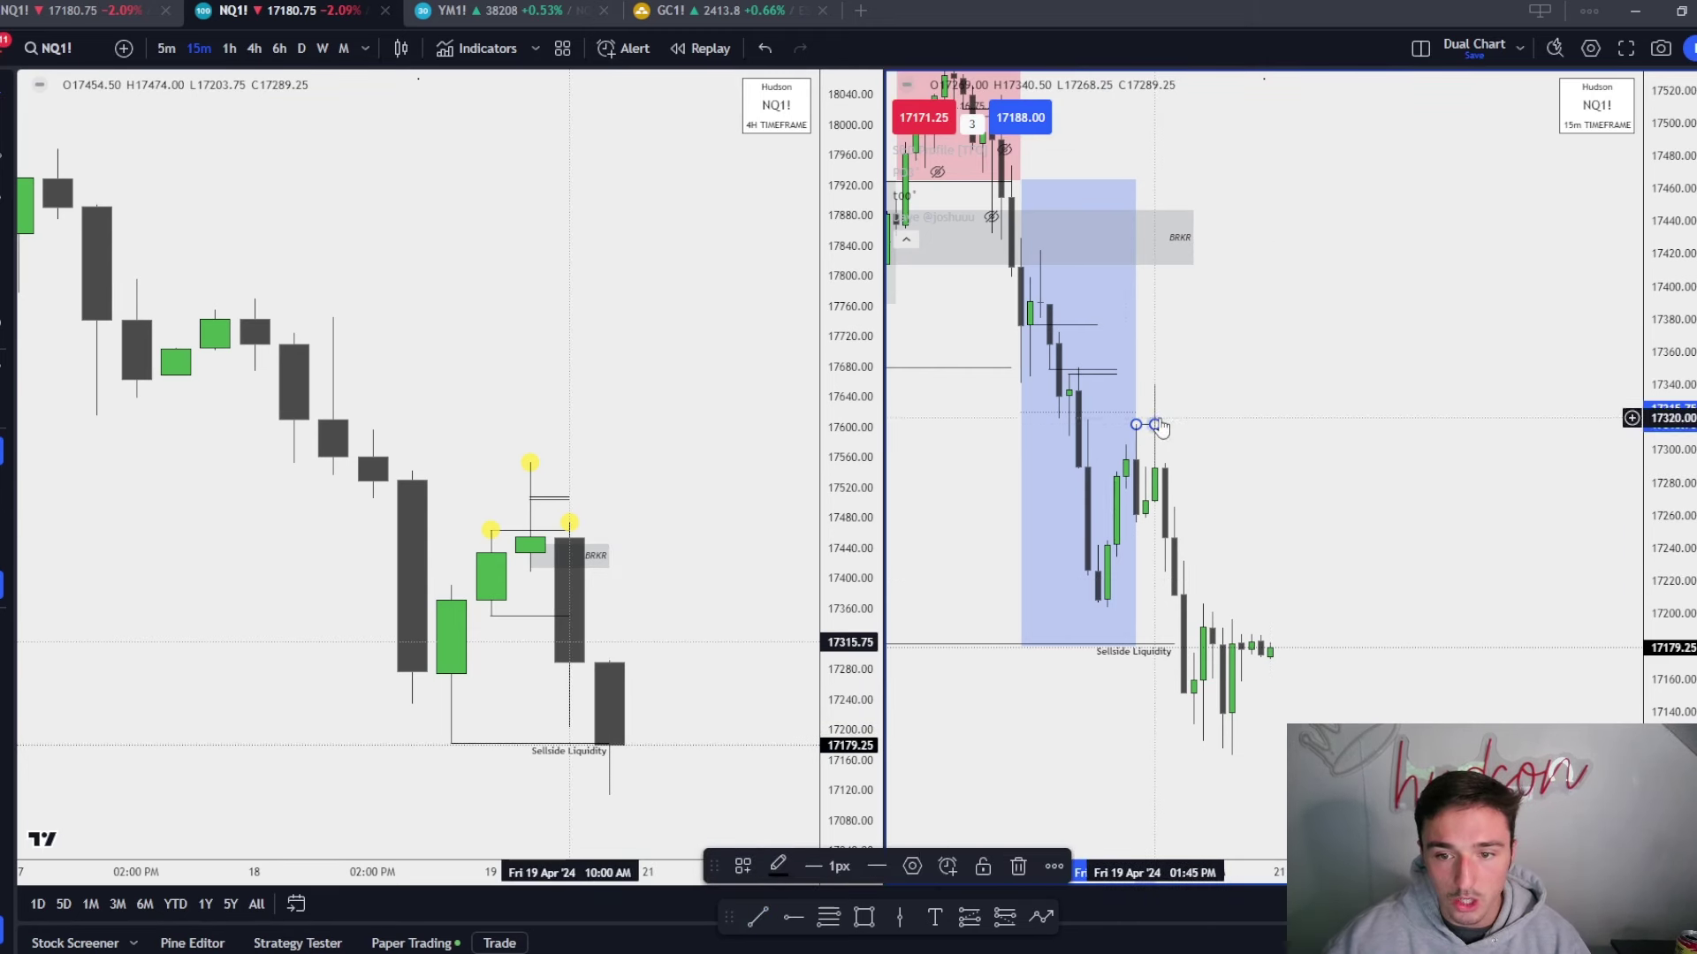
click(742, 866)
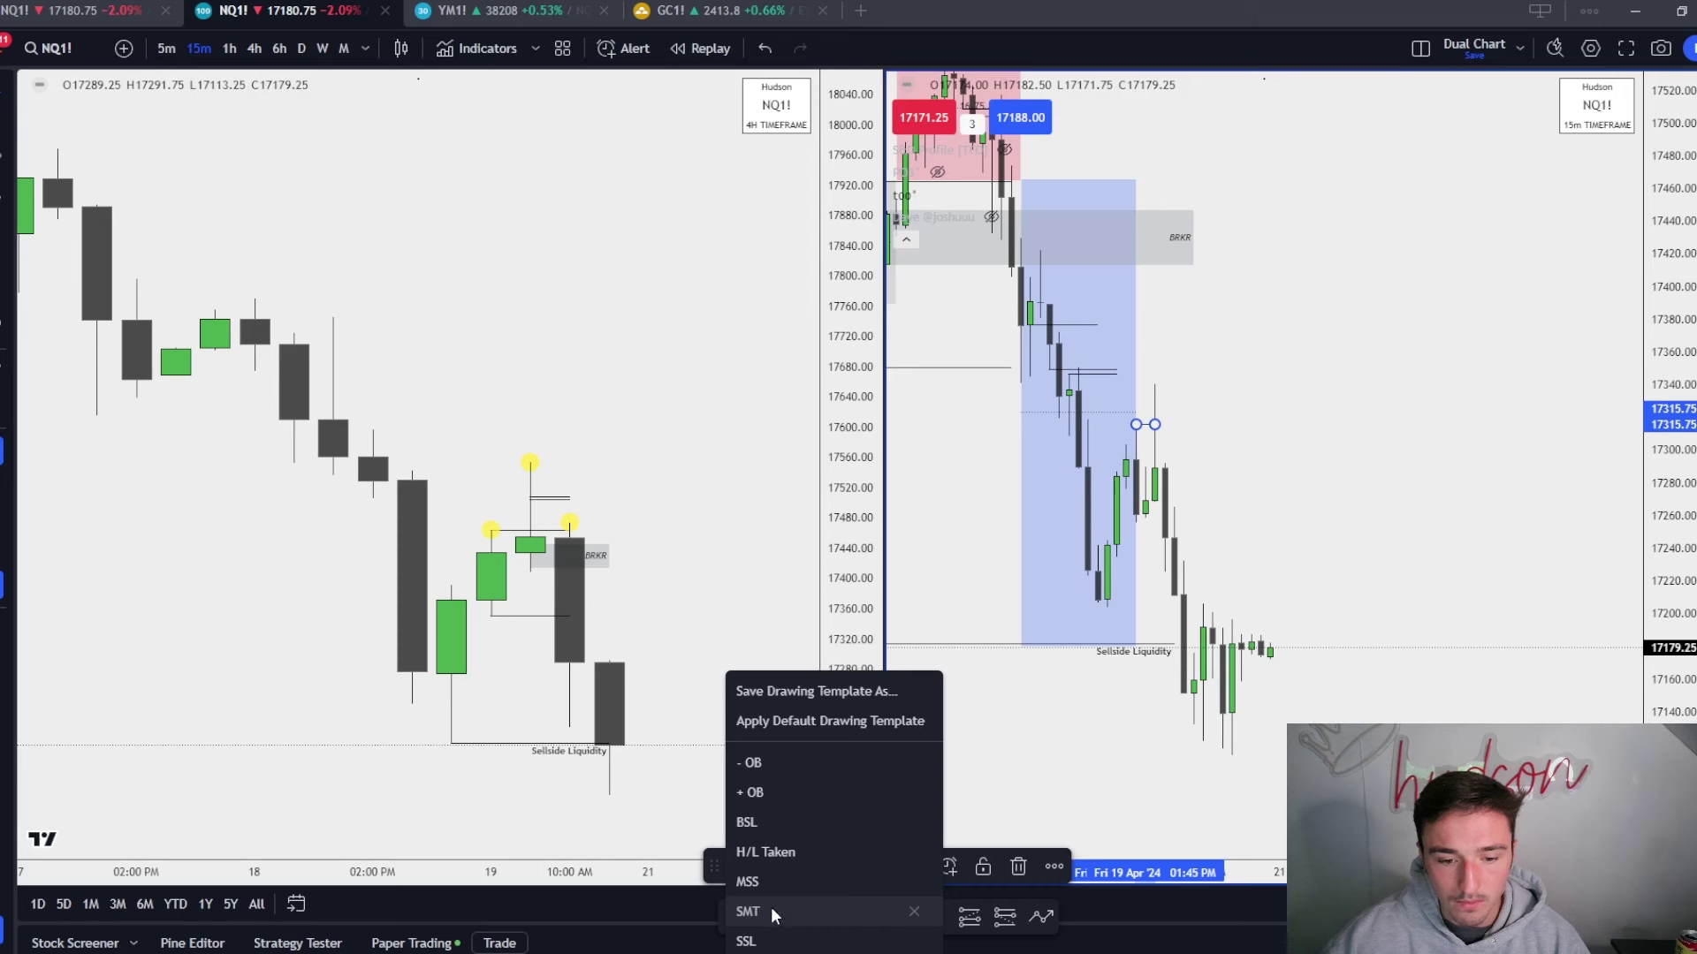
click(770, 912)
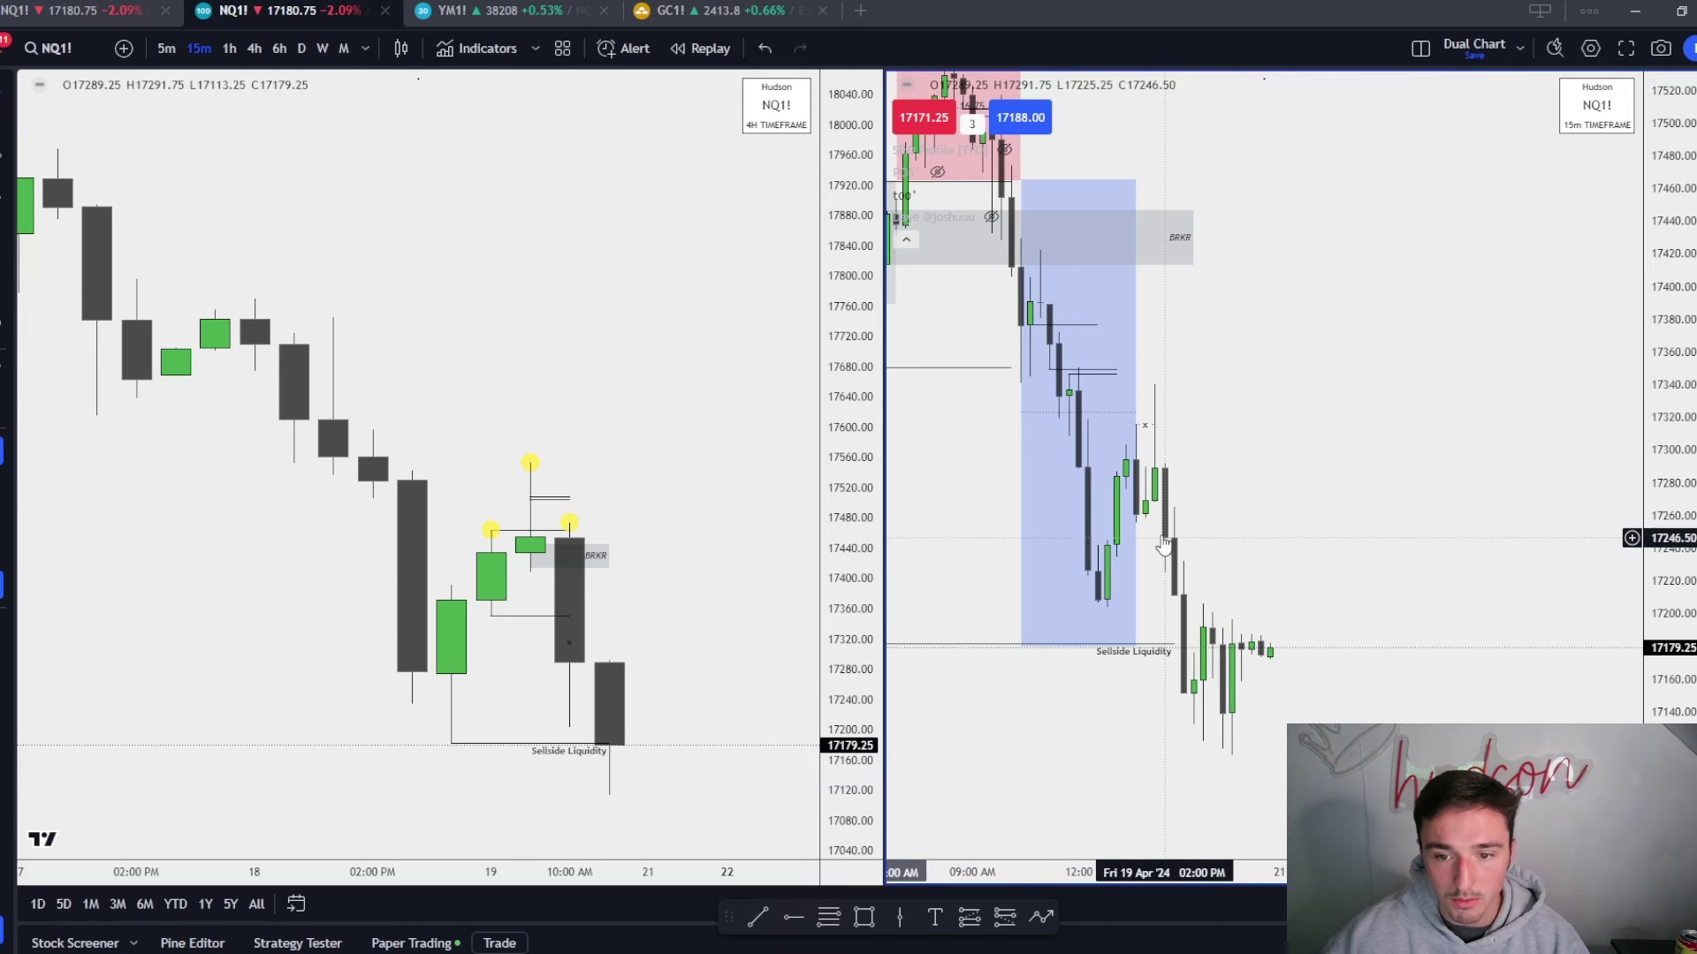
Draw a horizontal trend line at 17258.50 from 01:30 PM to 03:00 PM on the 15m chart and apply the - OB template.
click(754, 921)
click(1145, 501)
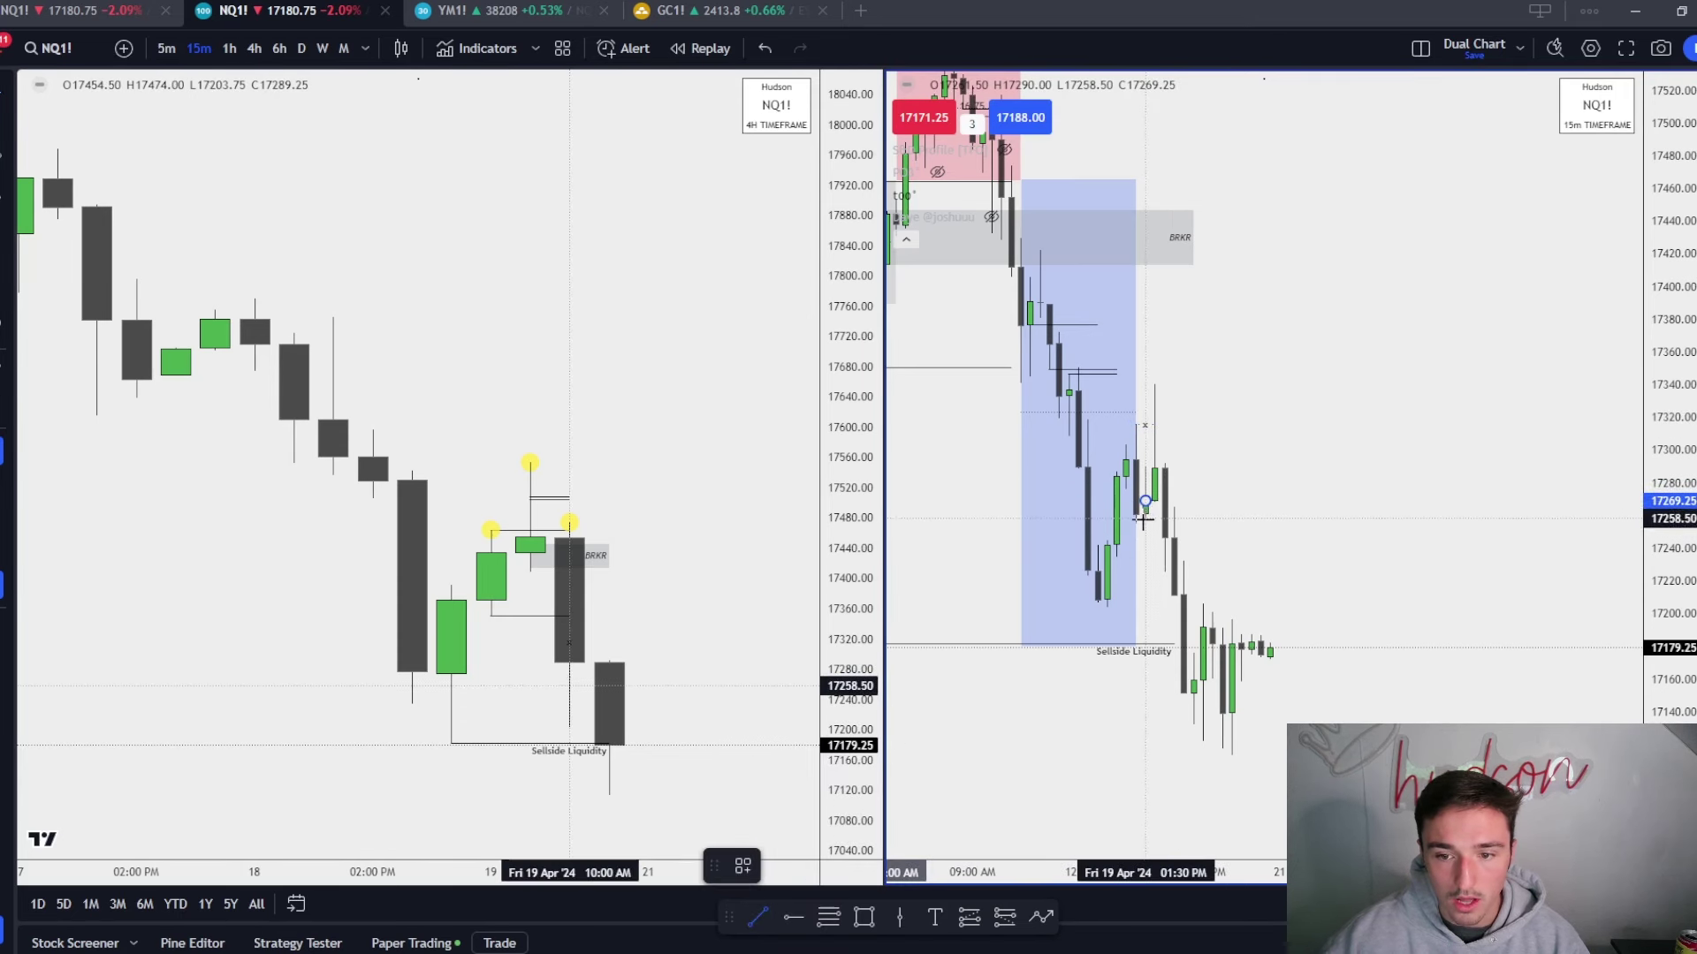
click(1145, 517)
click(1145, 493)
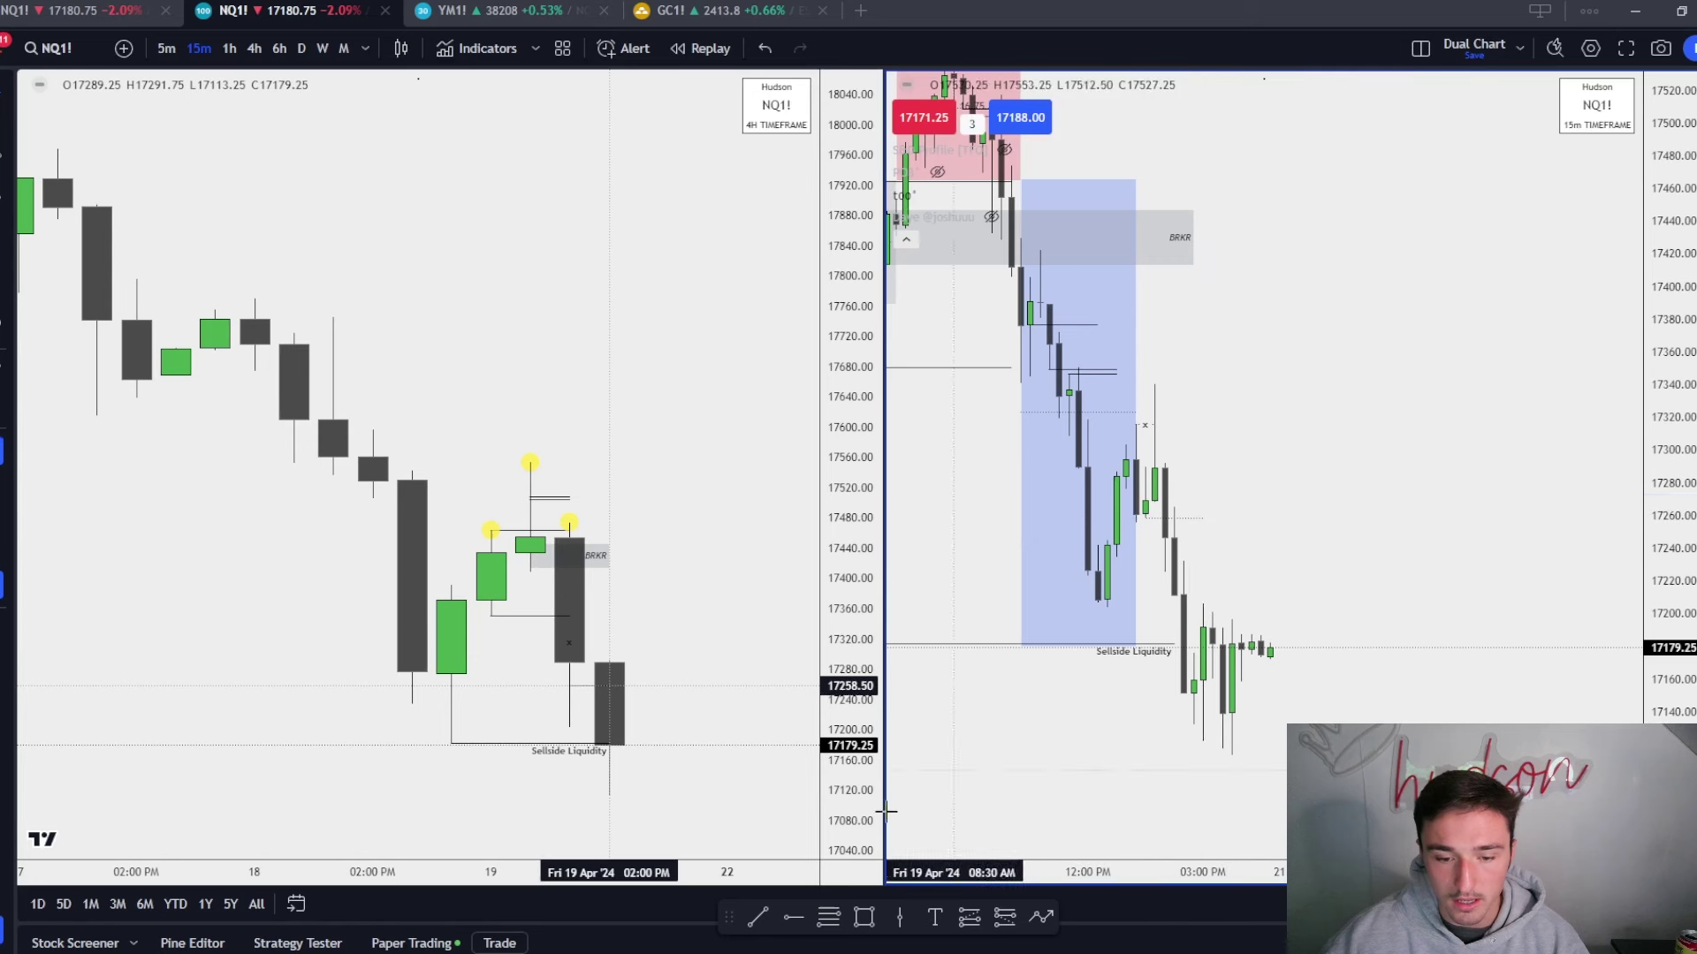
drag(1145, 519, 1202, 519)
click(745, 865)
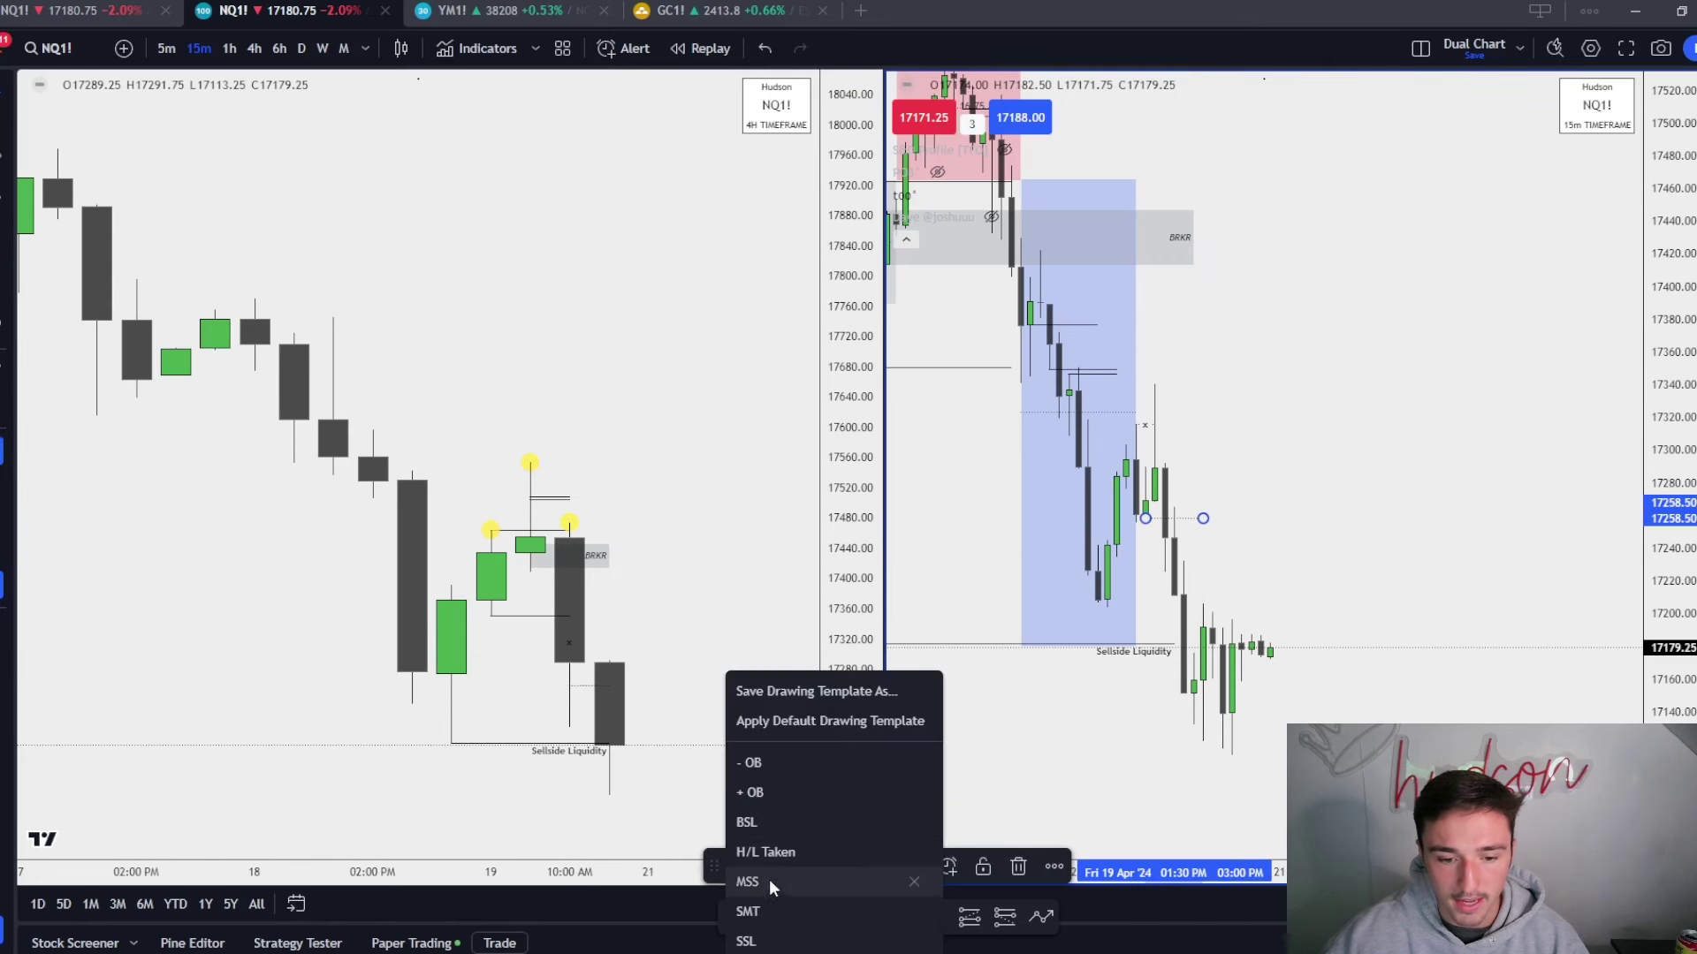
click(785, 761)
Draw a rectangle between 17261.00 and 17294.50 from 01:15 PM to 03:00 PM and apply the BRKR template.
click(865, 919)
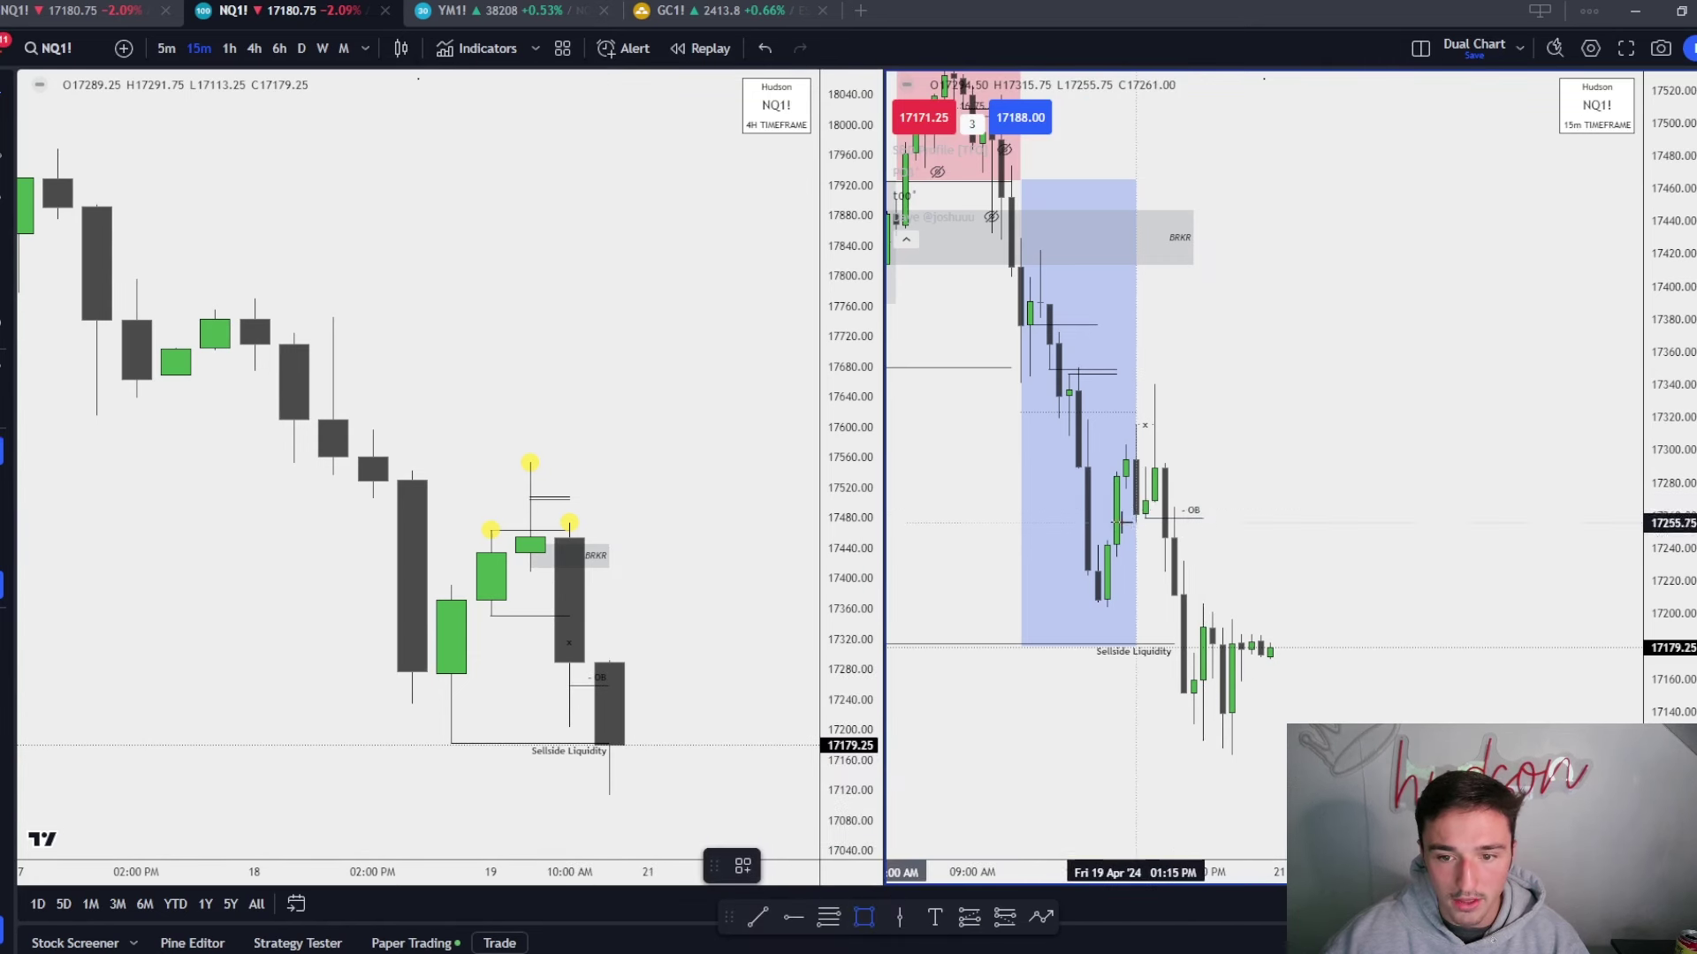
mouse_move(1136, 514)
mouse_down()
mouse_move(1140, 465)
mouse_move(1237, 457)
mouse_move(1202, 459)
mouse_up()
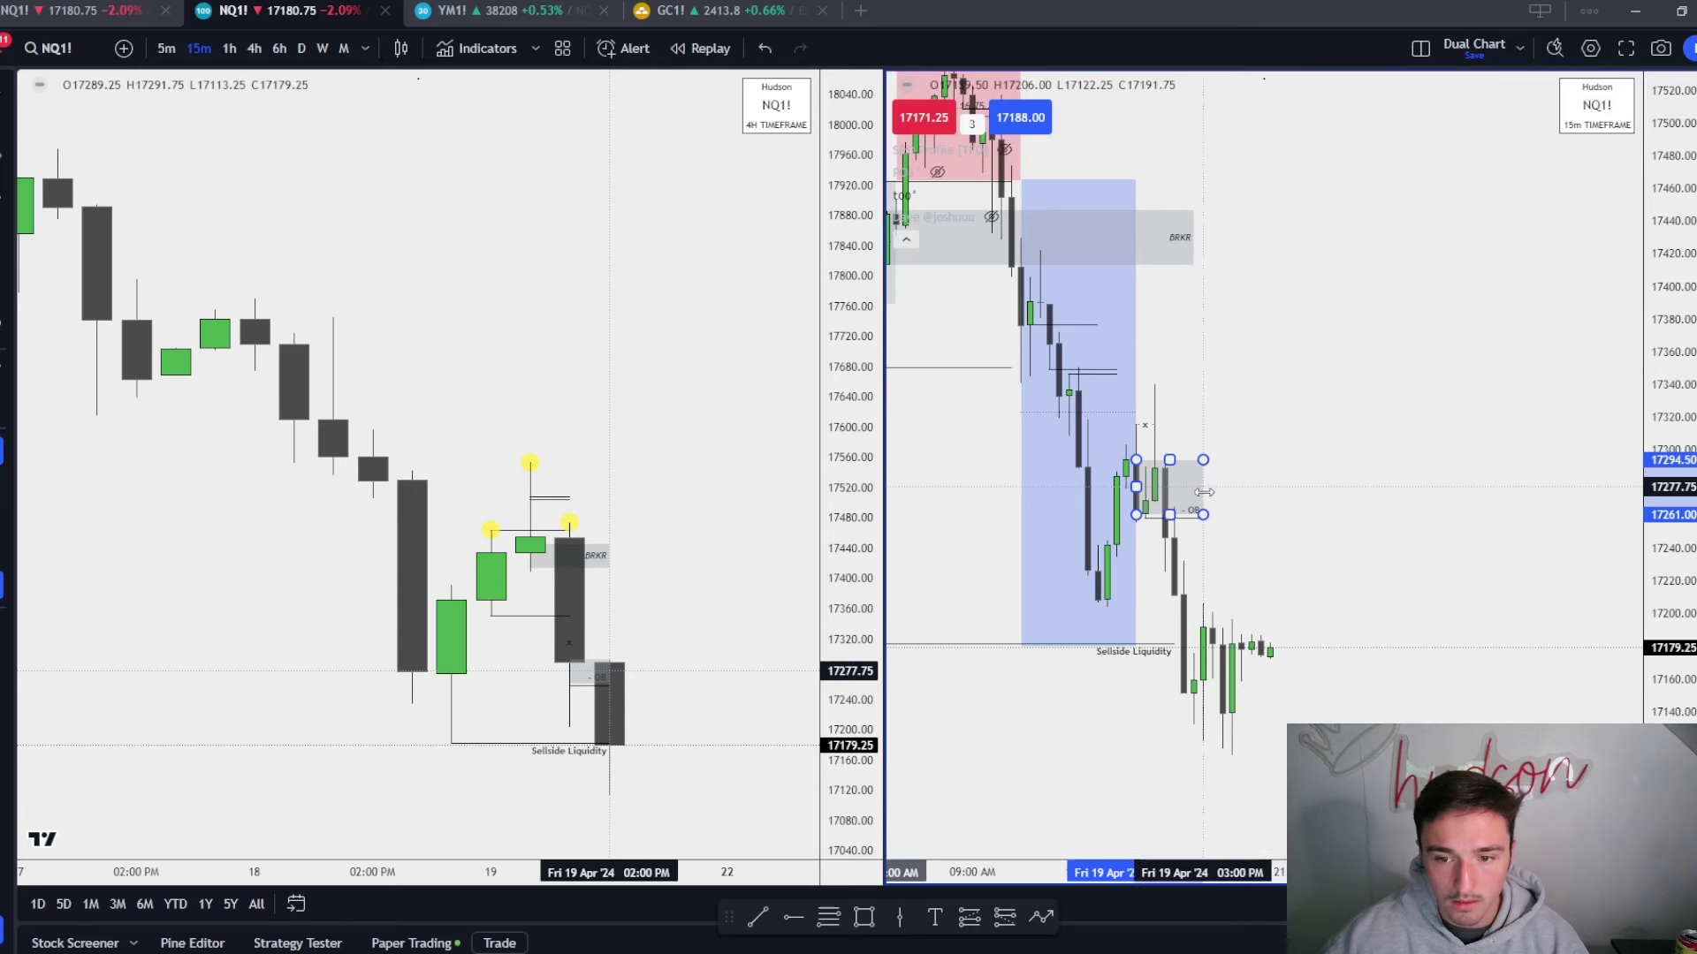
click(743, 866)
click(750, 912)
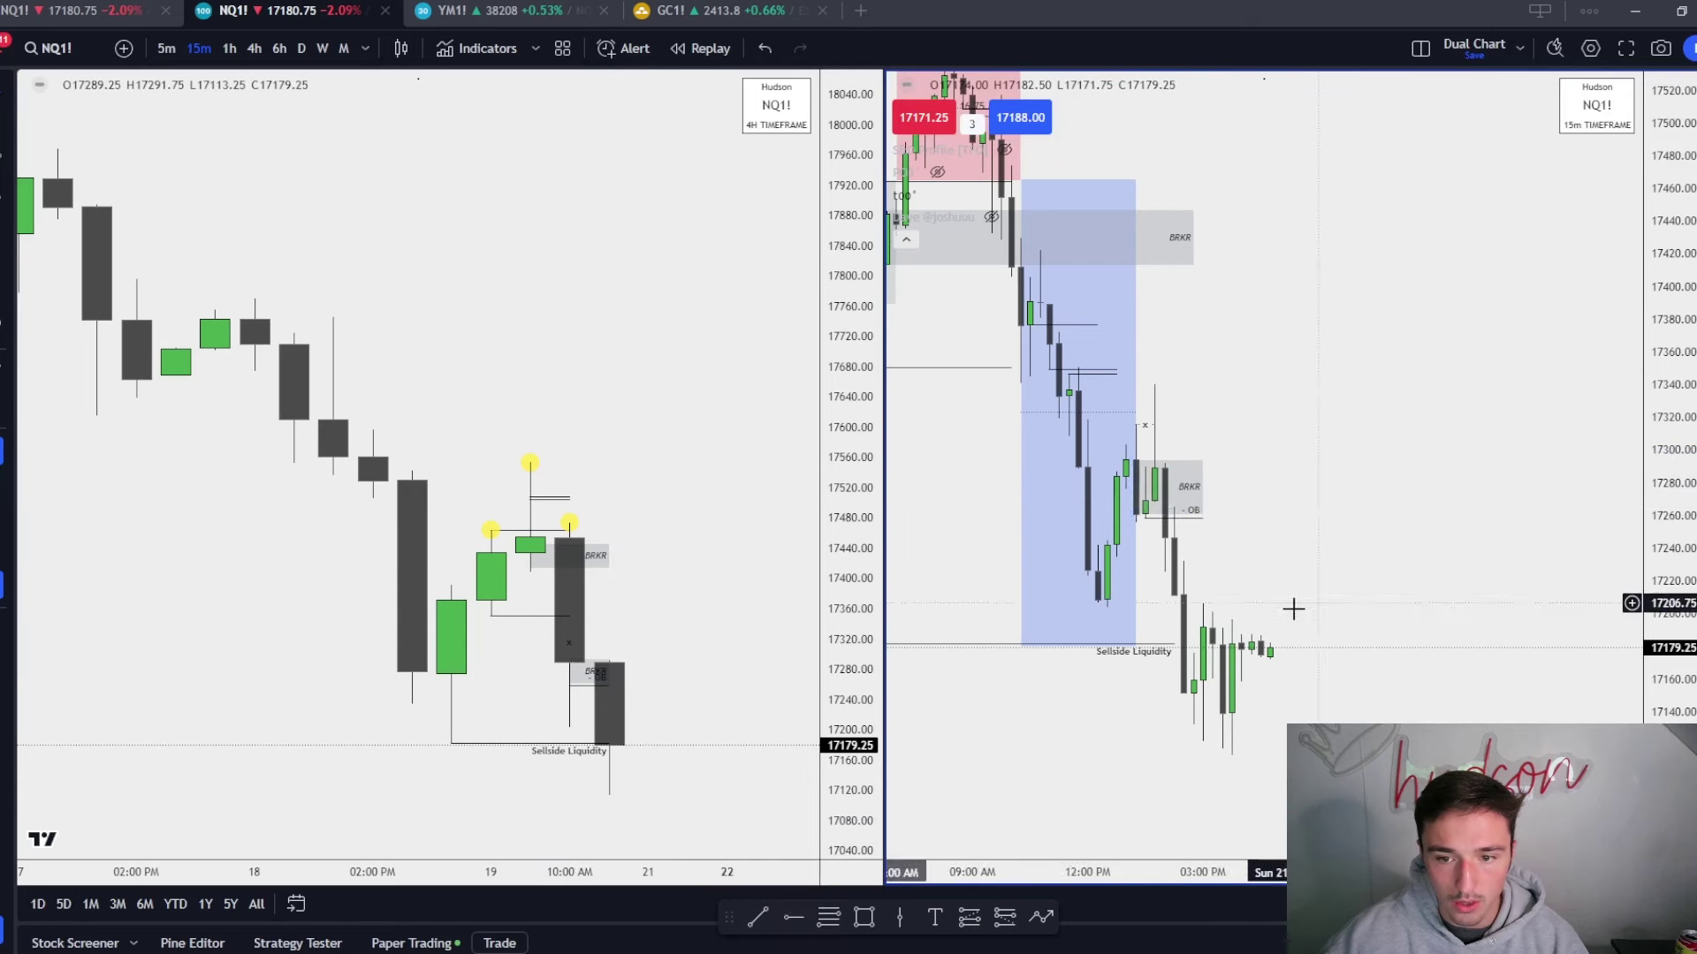
Draw a rectangle between 17244.75 and 17276.00 starting at 12:30 PM, extend it past the 03:00 PM candles and apply the FVG template.
scroll(1281, 575, up, 2)
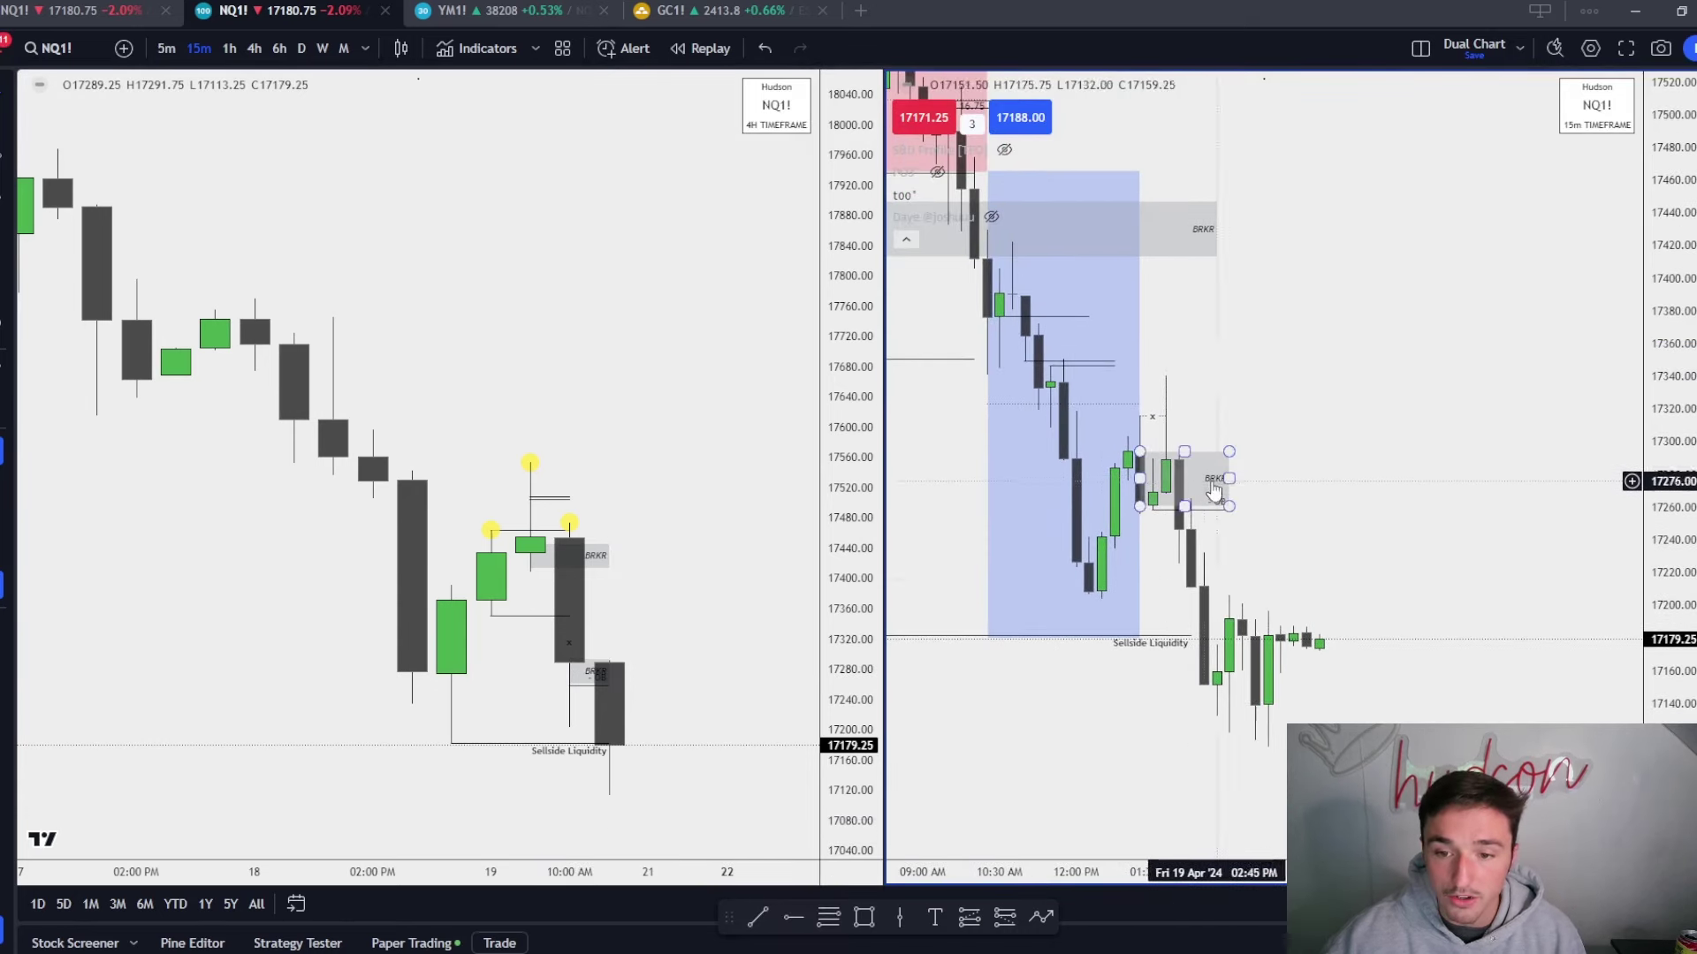
drag(1305, 544, 1323, 536)
click(858, 919)
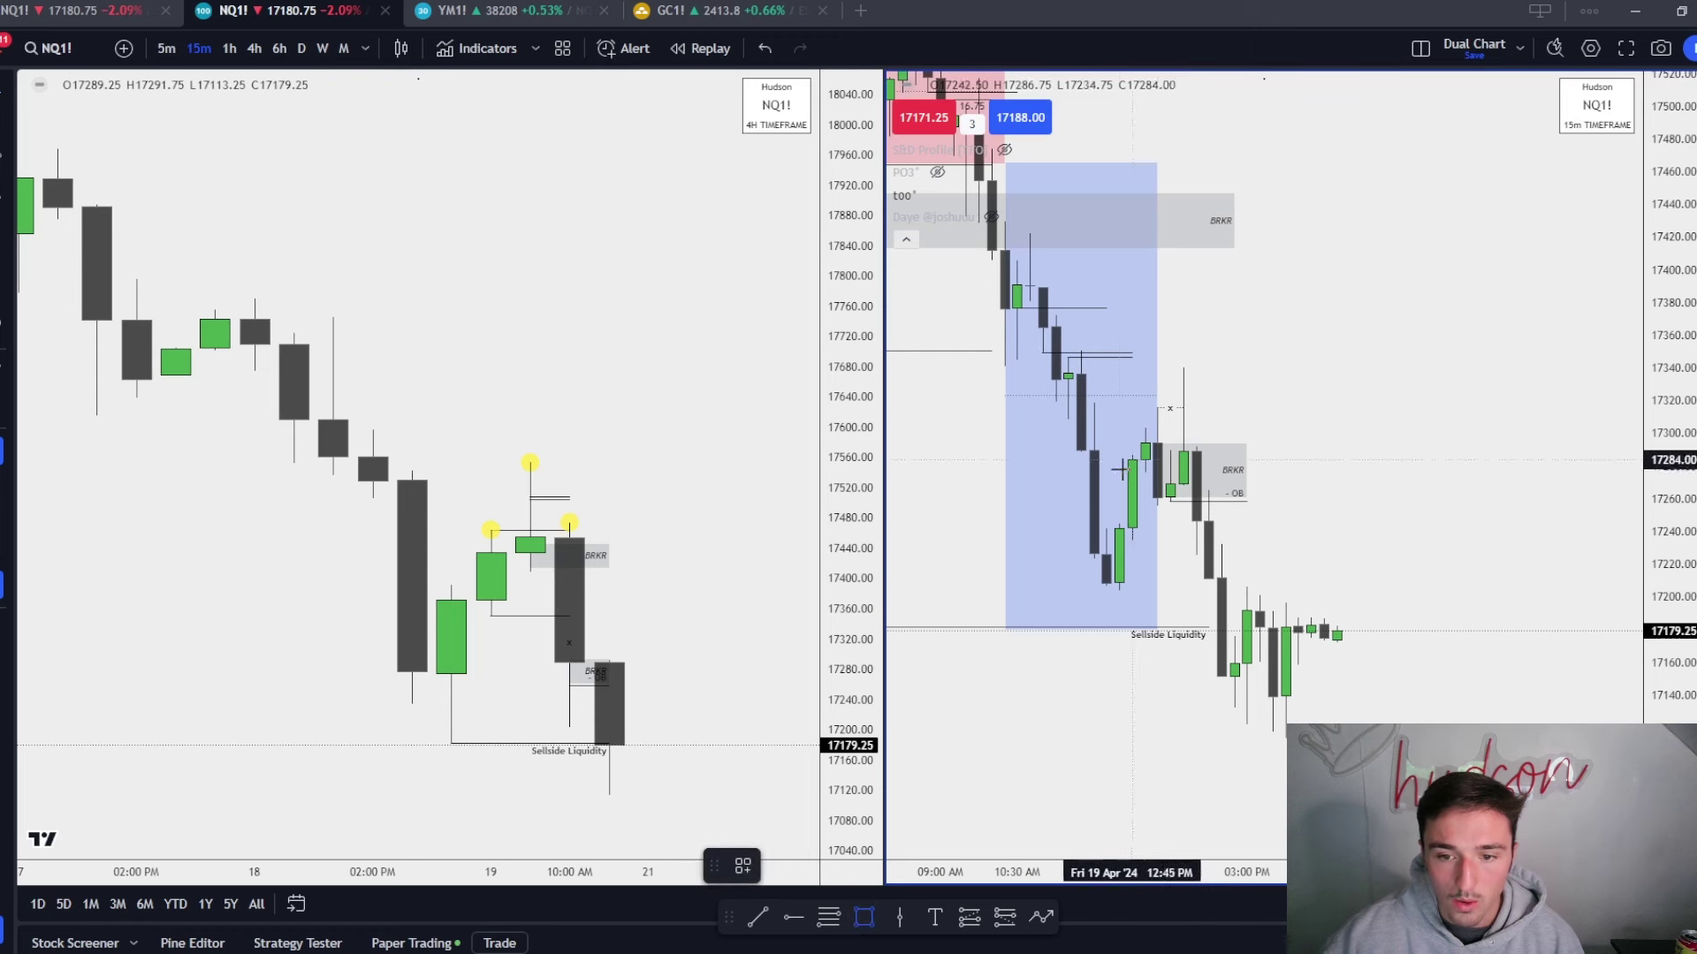
click(1145, 473)
drag(1145, 498, 1337, 499)
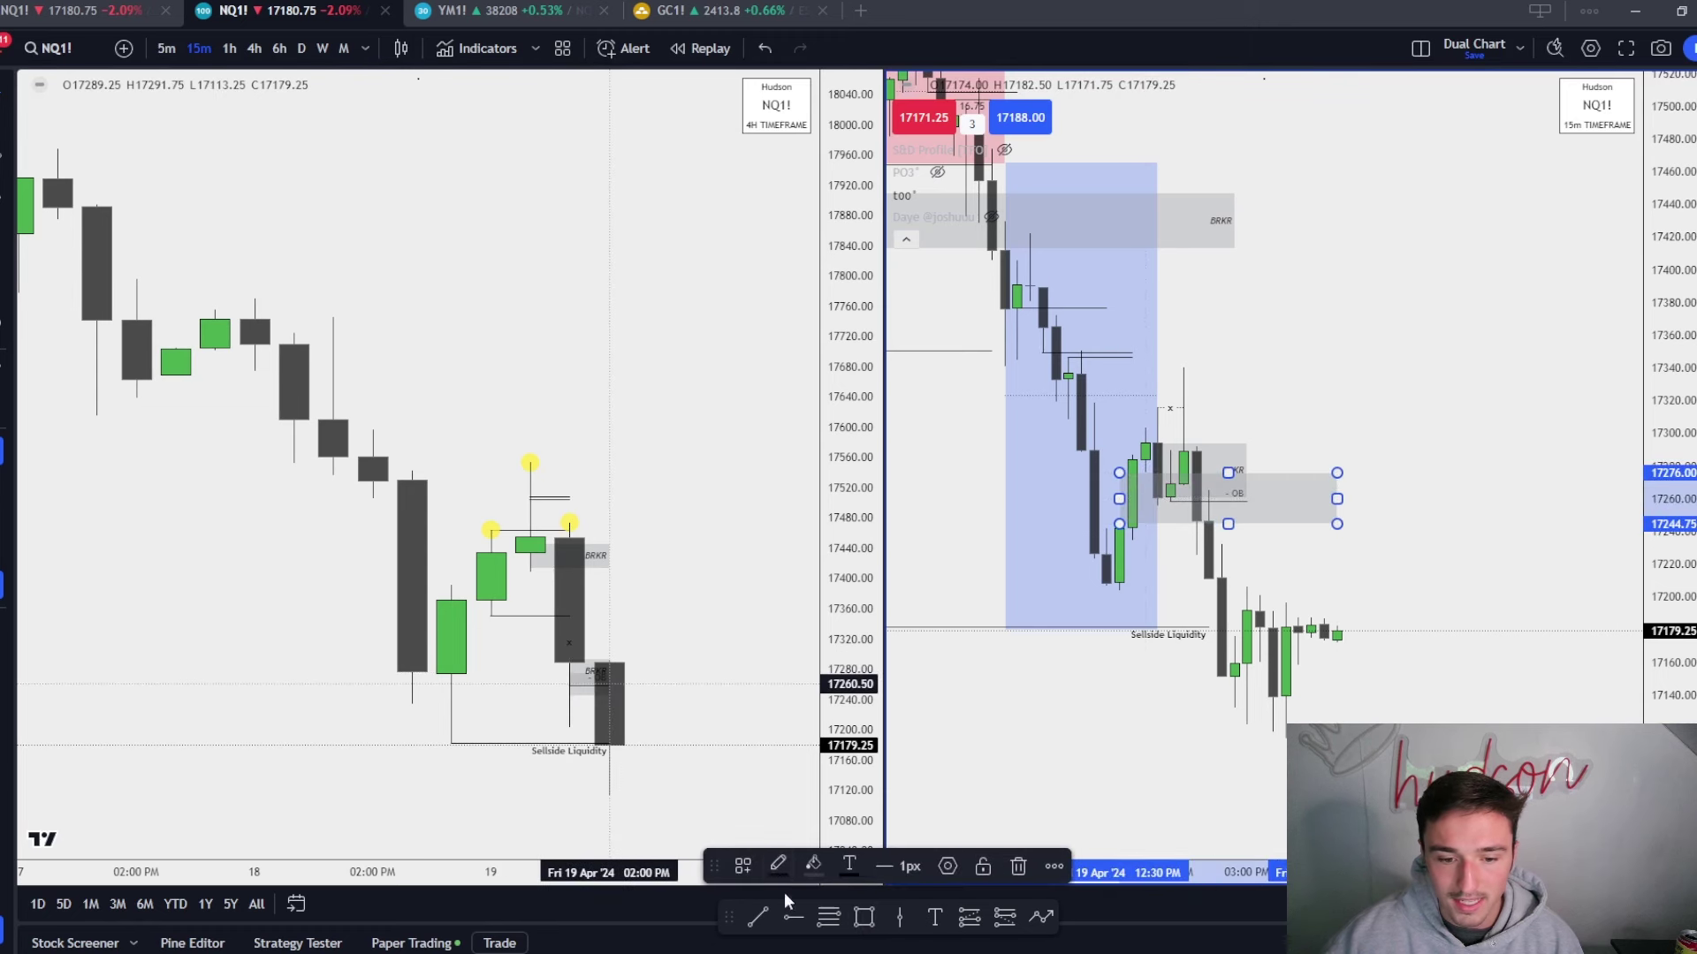
click(748, 866)
click(778, 941)
click(1427, 584)
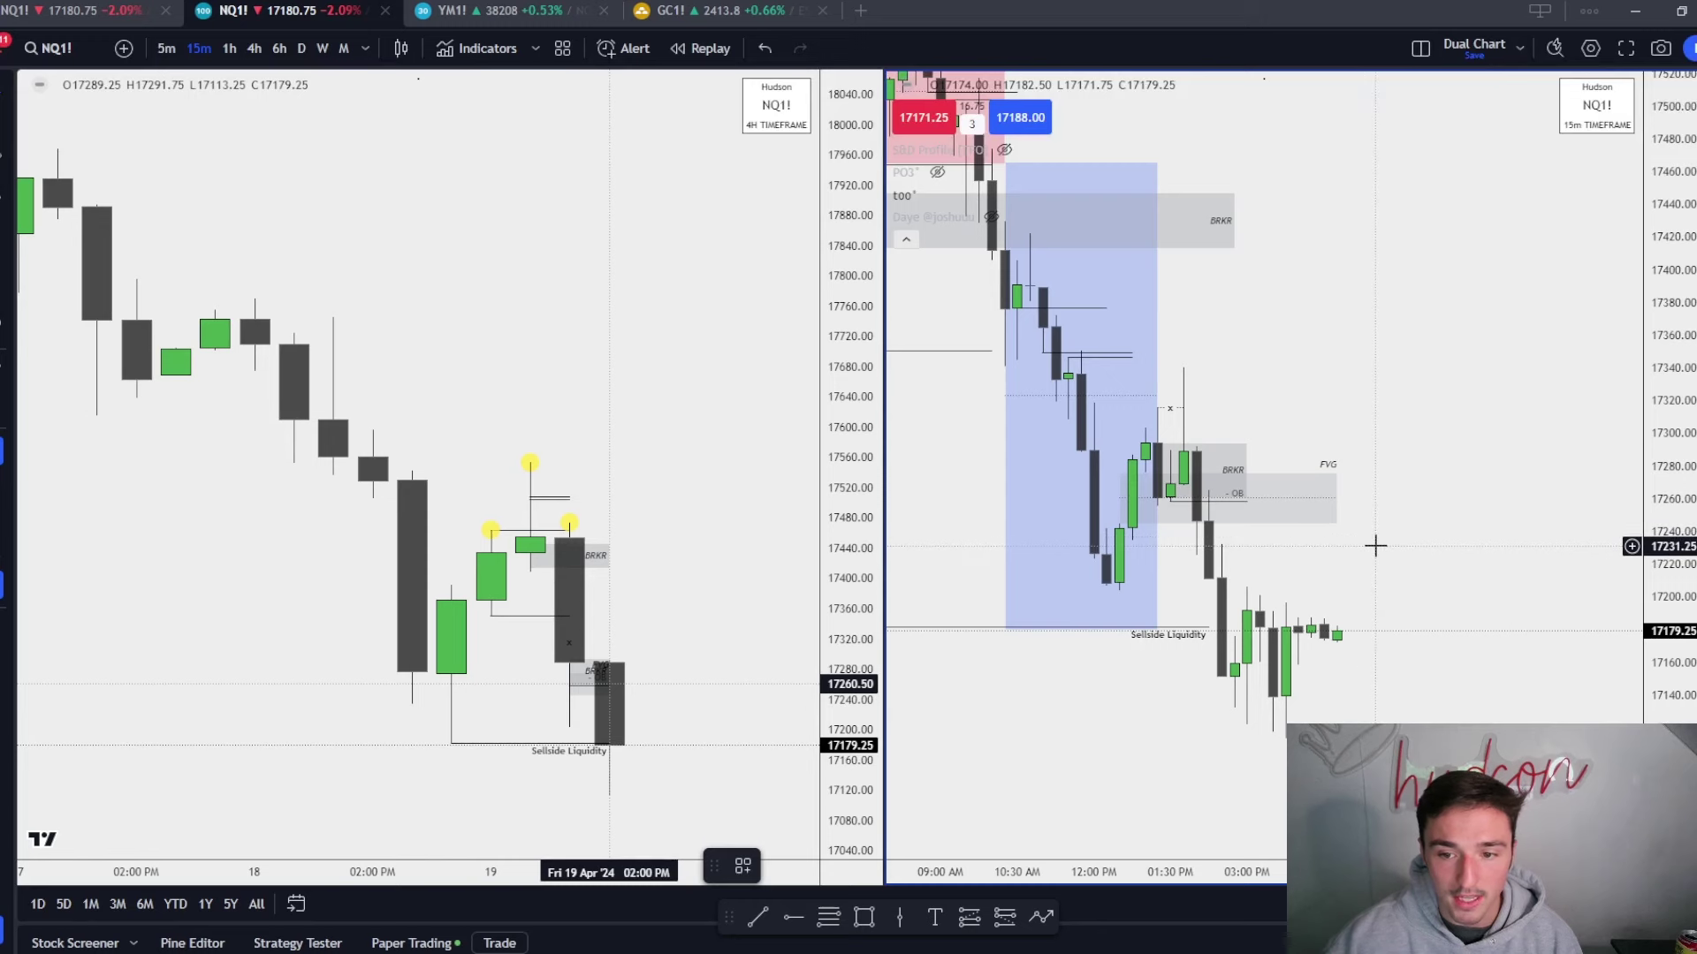
Enable trade executions in the 15m chart's trading settings and inspect the exit arrow below the 02:30 PM candle.
drag(1347, 552, 1351, 549)
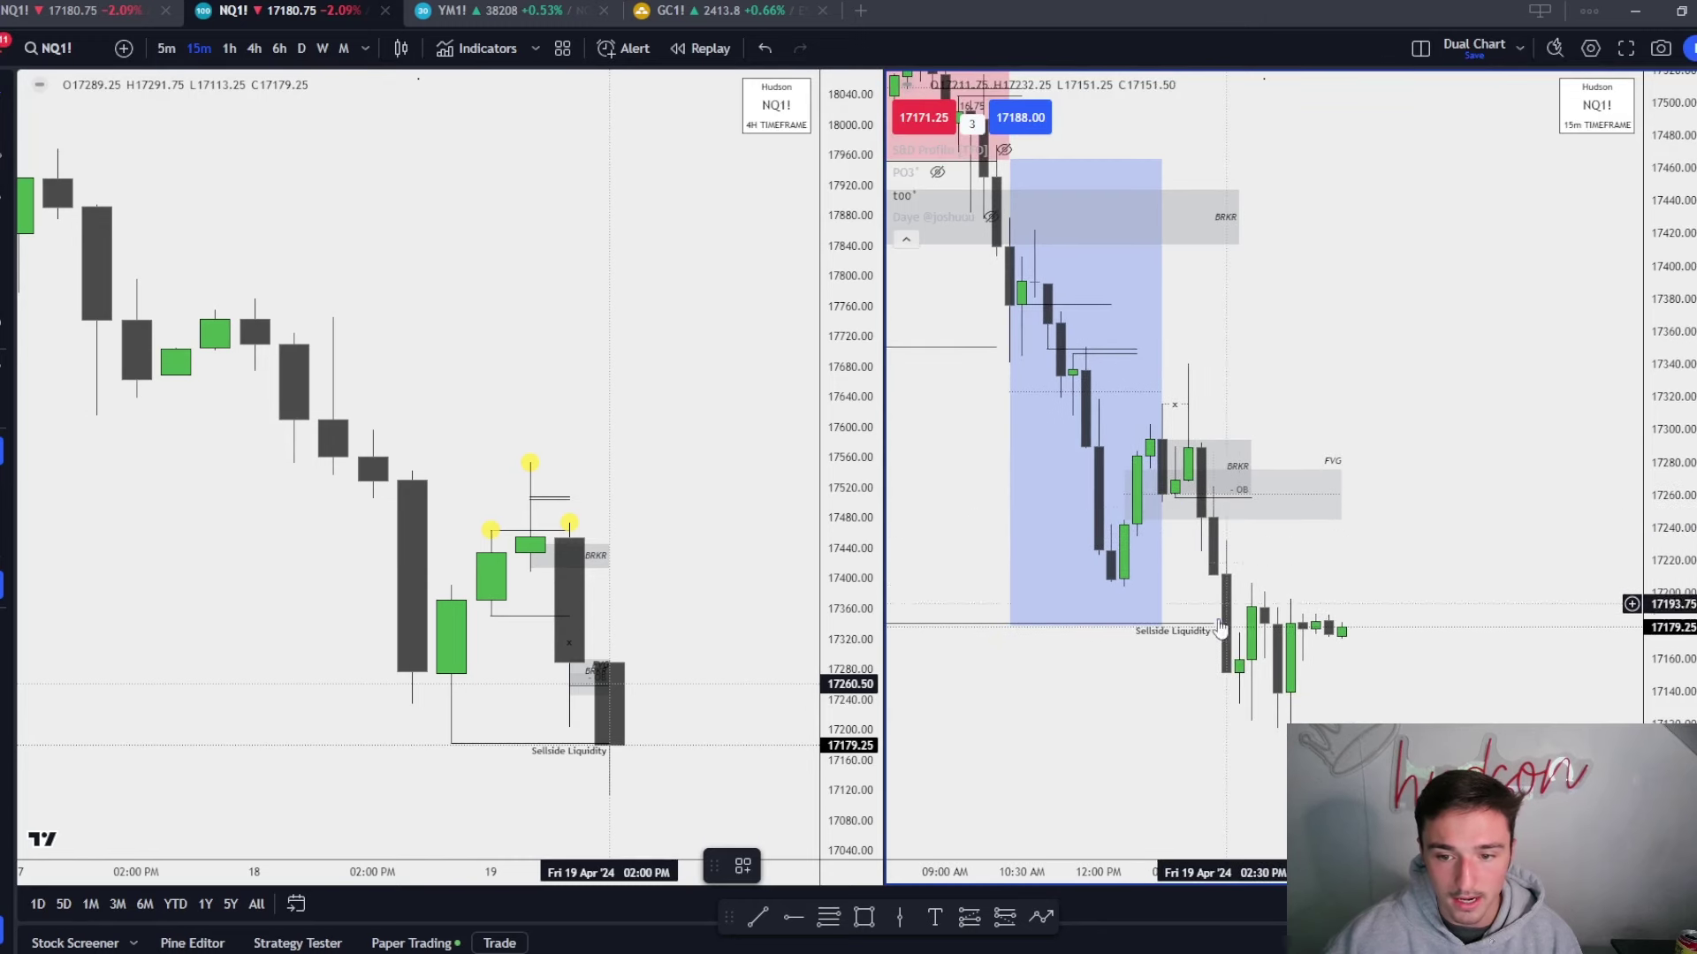
right_click(1466, 466)
click(1515, 926)
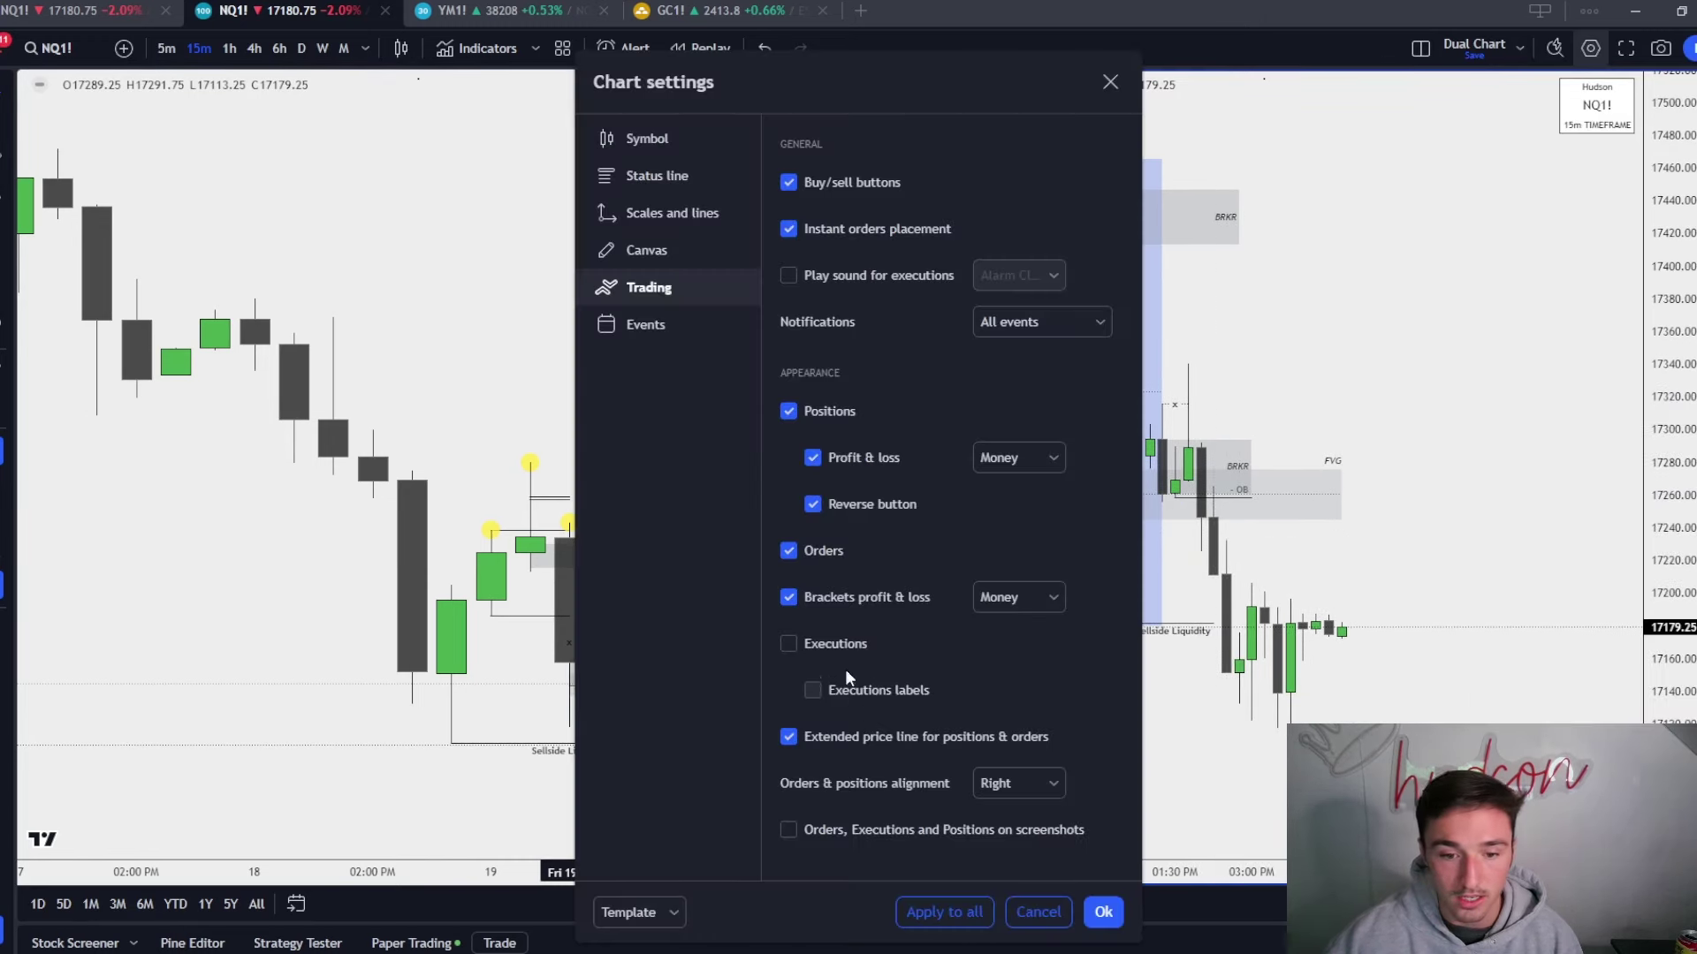
click(1104, 914)
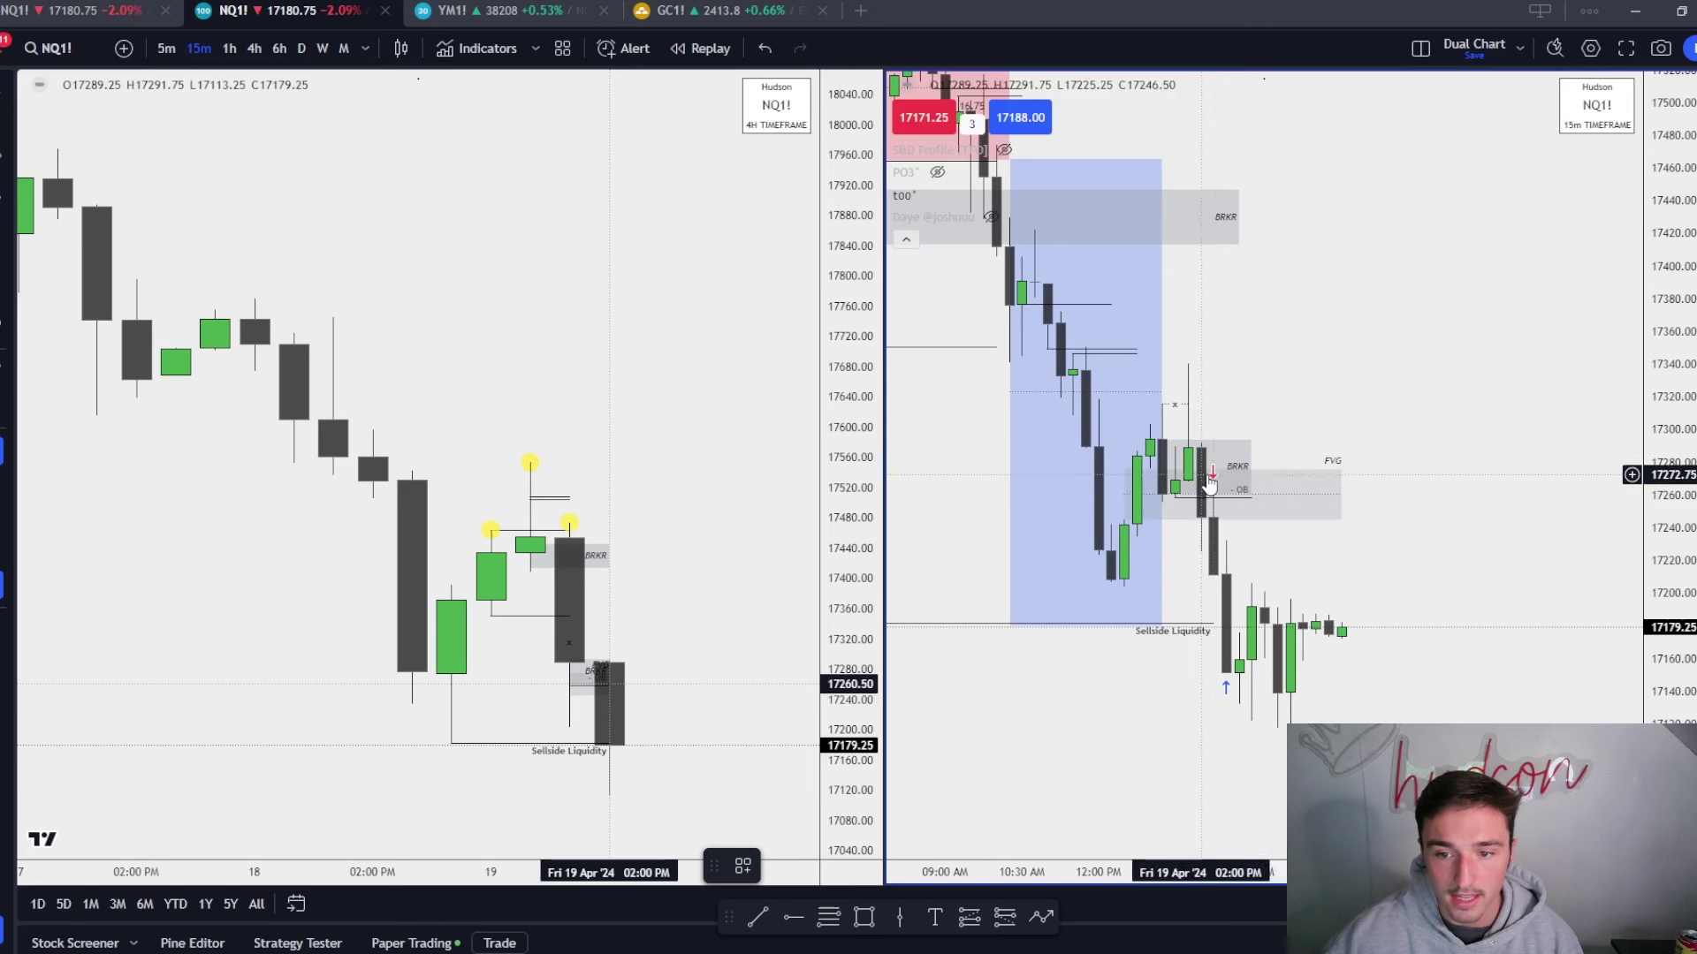
click(1223, 683)
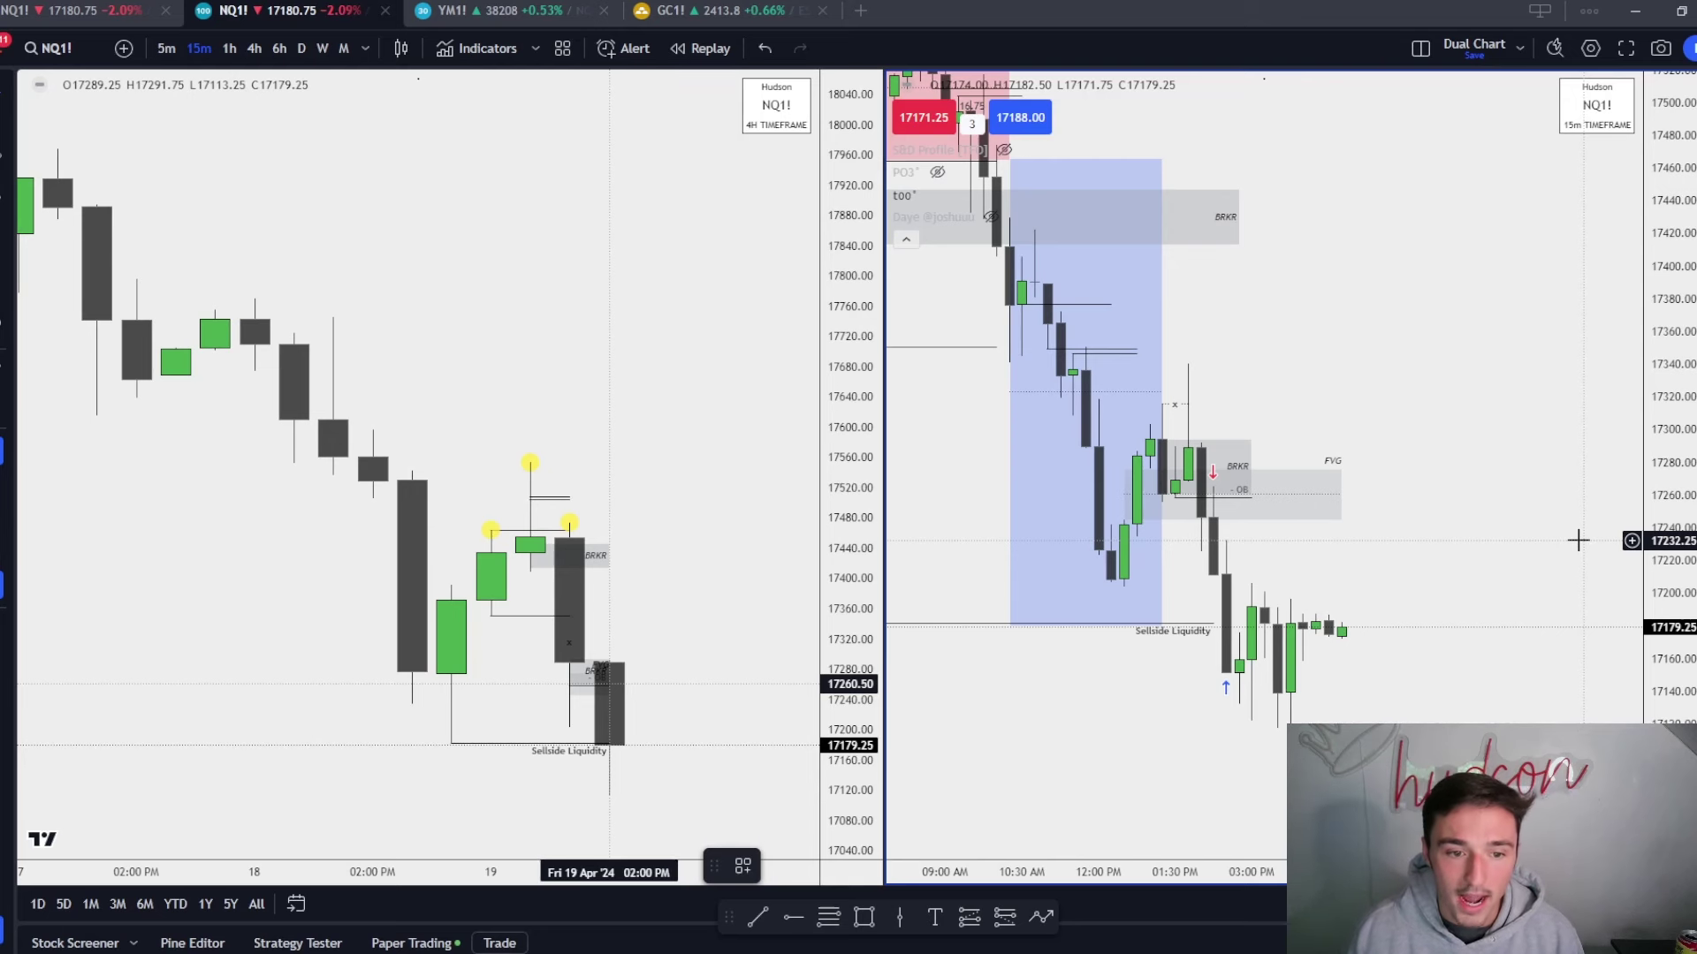
right_click(1520, 372)
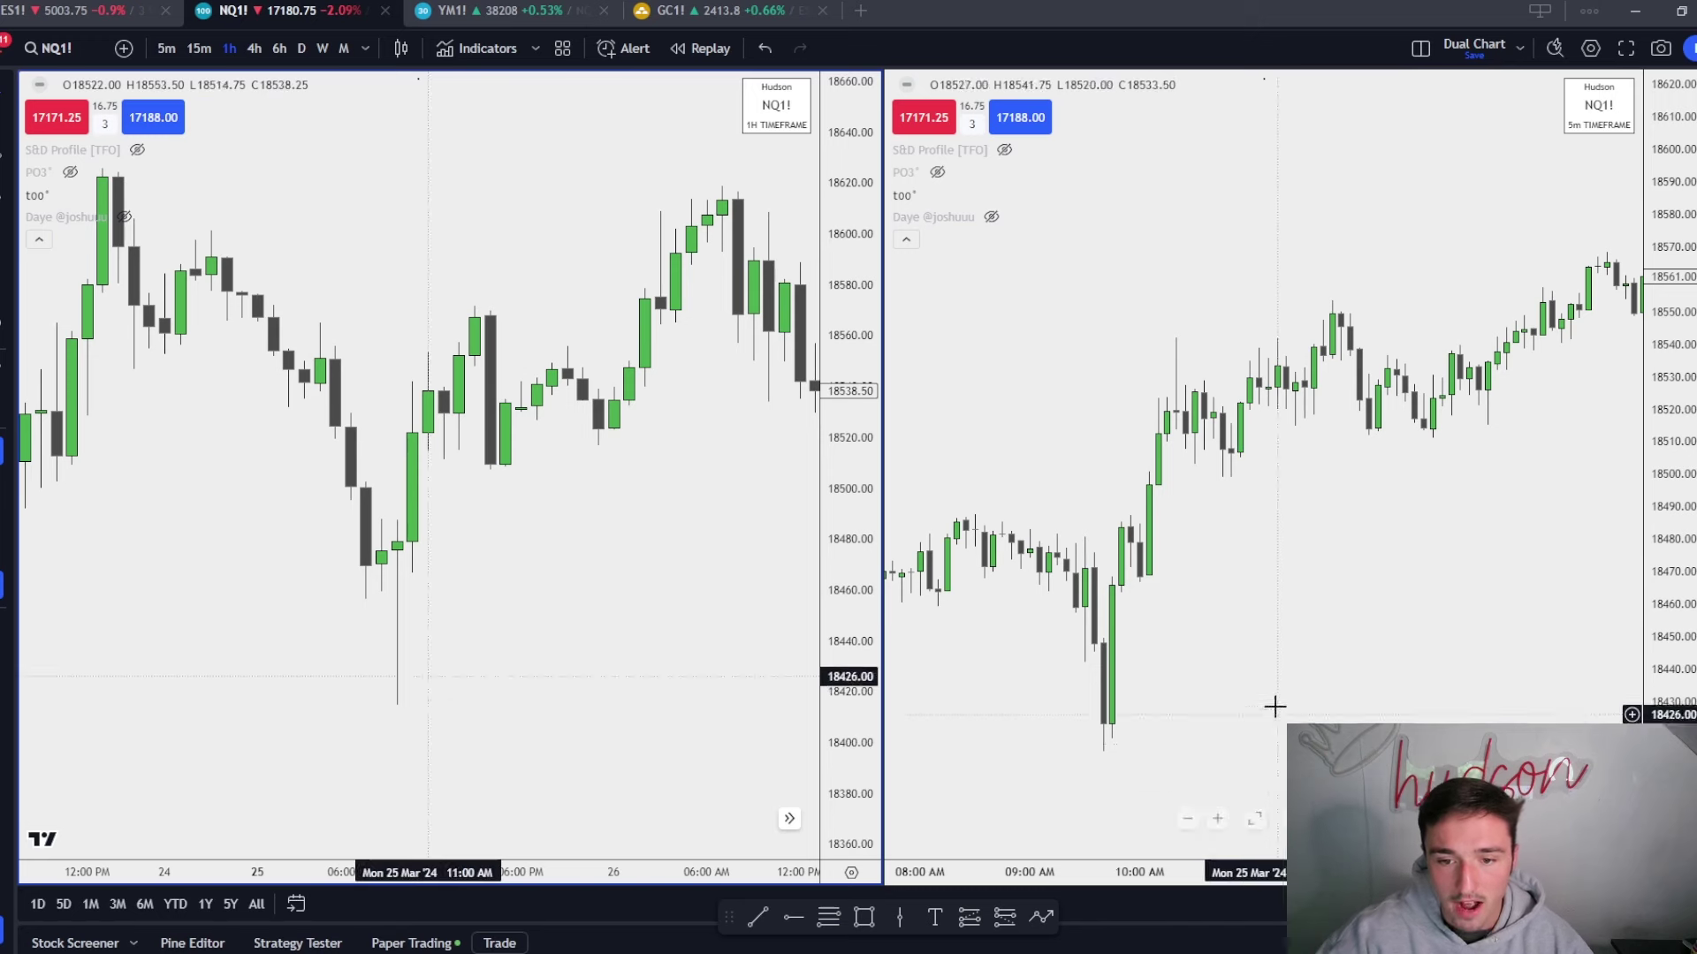
Draw a rectangle between 18456.50 and 18487.75 over the consolidation ending at 09:30 AM on the 25 March 5m chart and fill it grey.
scroll(1274, 706, left, 3)
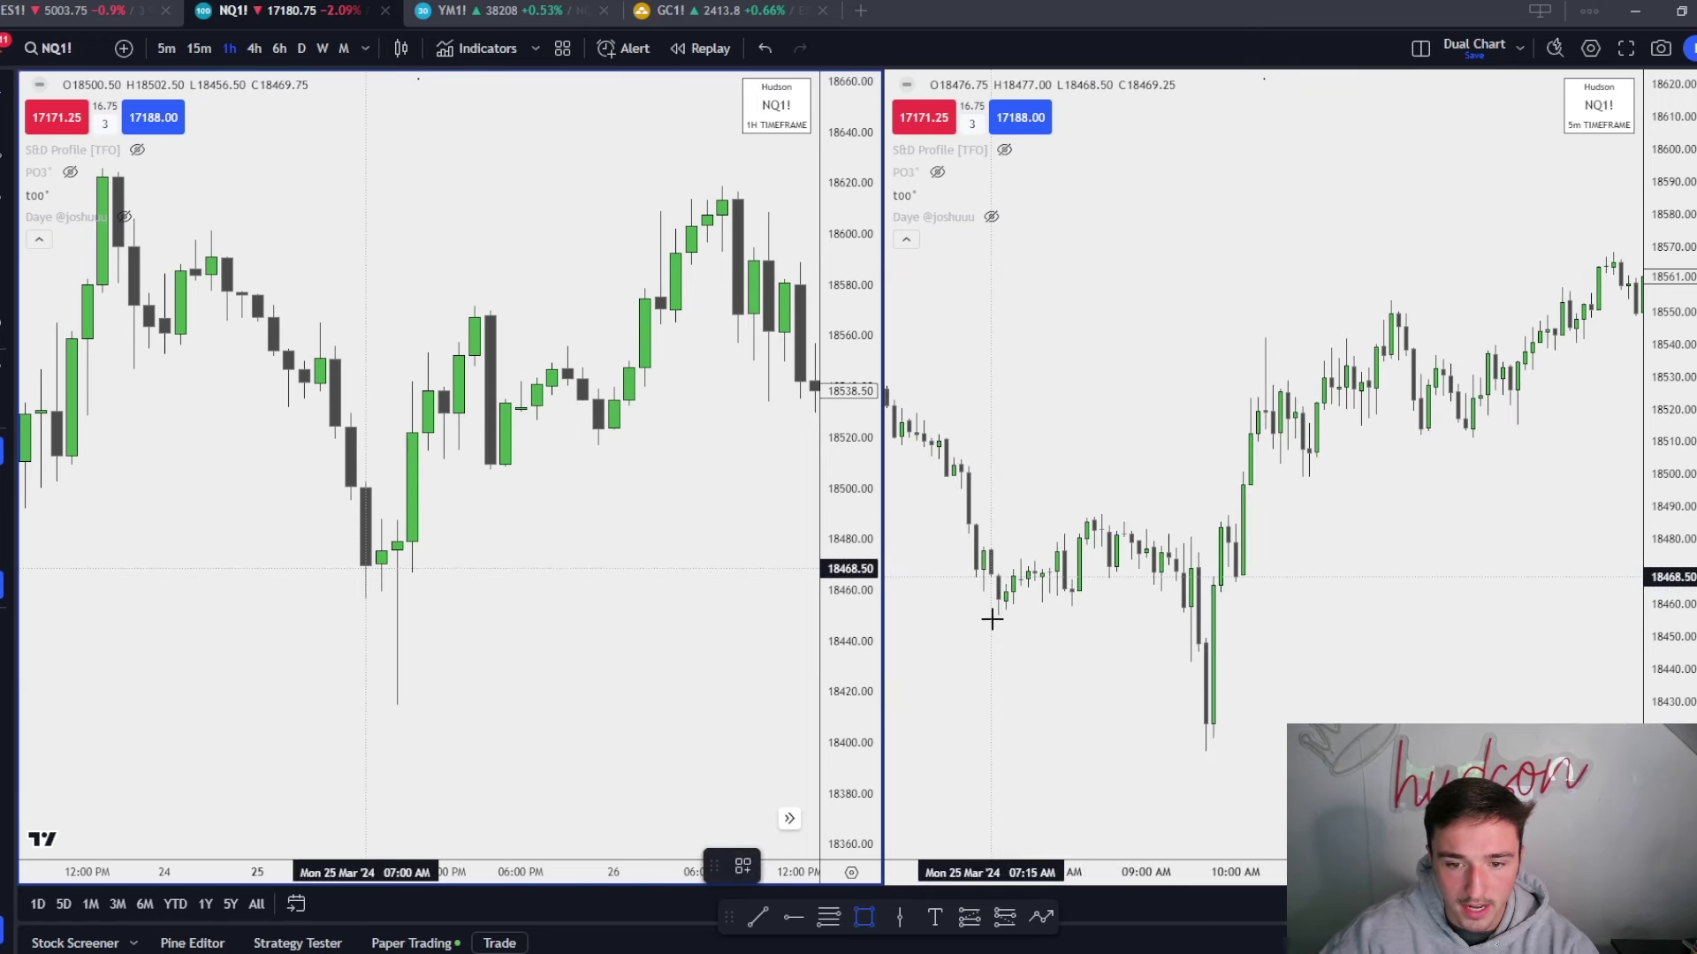
mouse_move(998, 616)
mouse_down()
mouse_move(1084, 515)
mouse_move(1190, 515)
mouse_up()
click(781, 864)
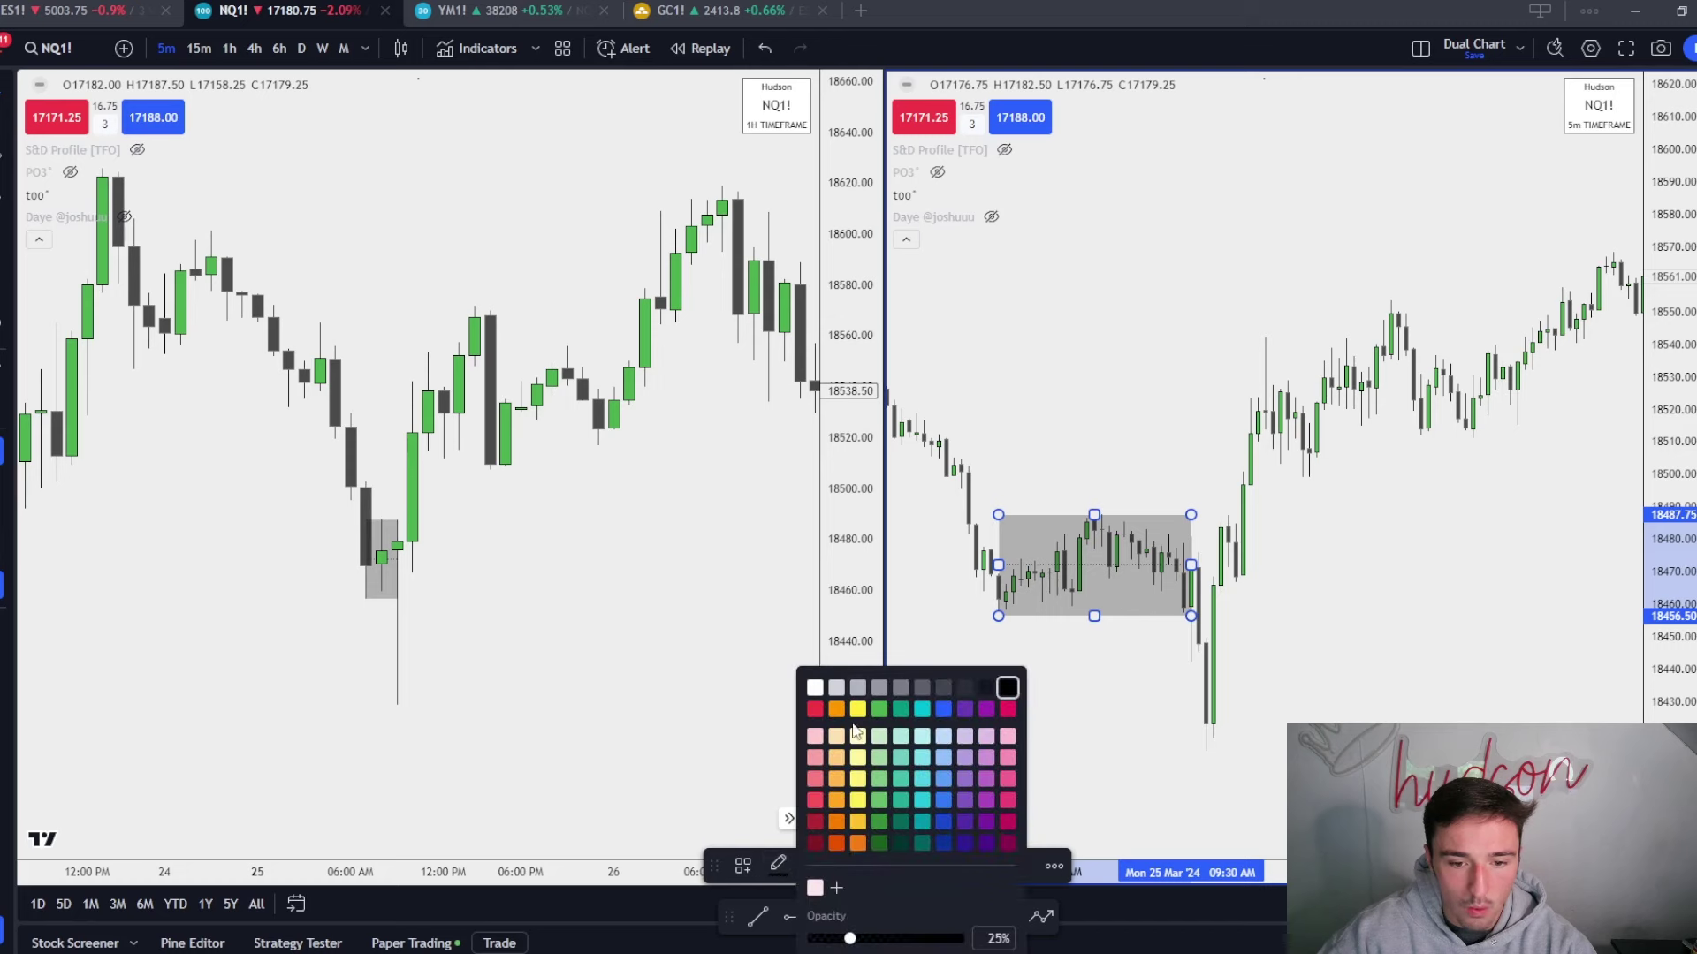
click(902, 690)
click(894, 686)
scroll(1263, 744, down, 3)
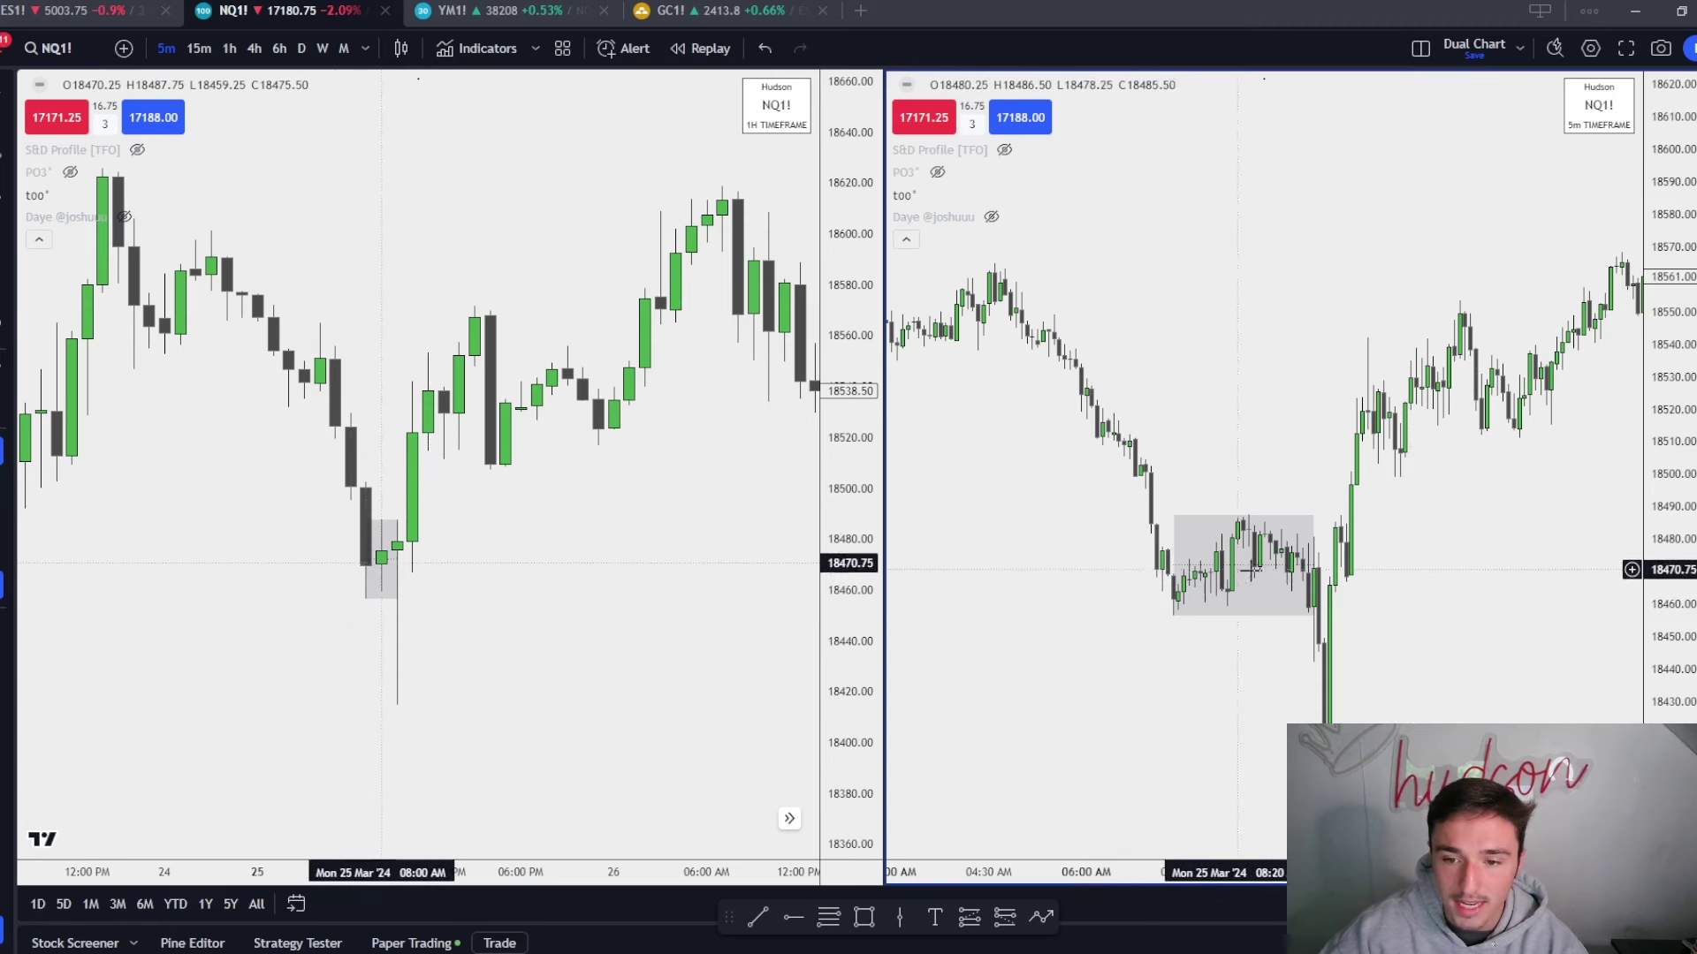
right_click(1249, 574)
mouse_move(1248, 576)
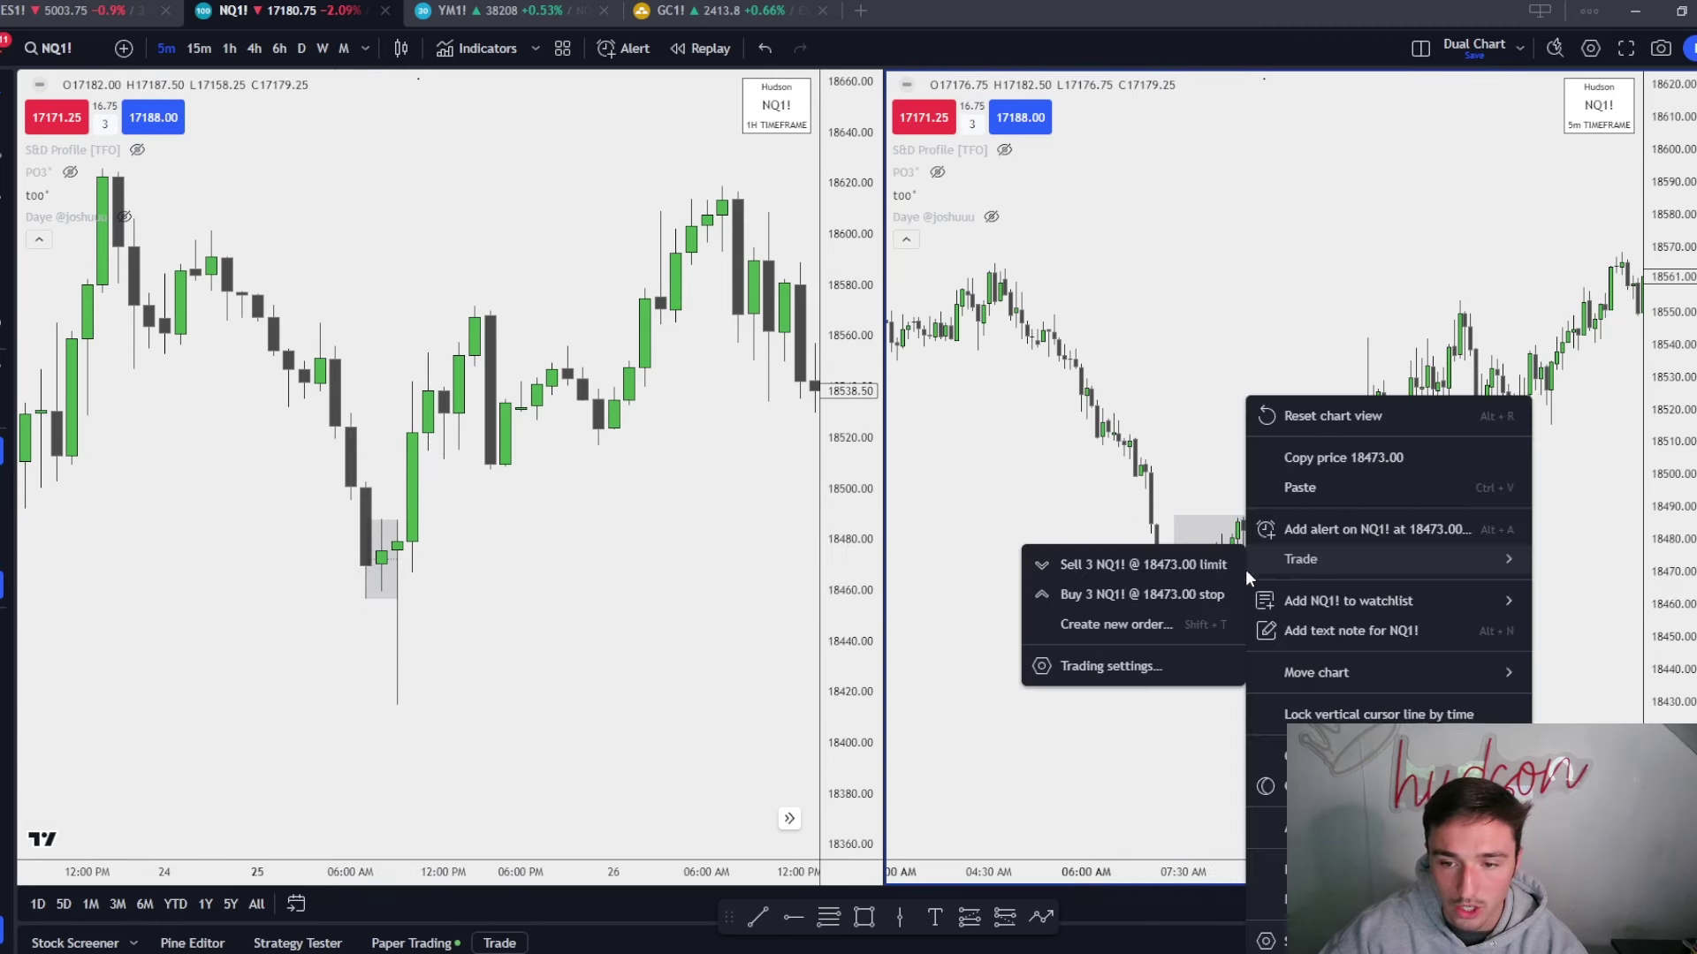
click(1210, 529)
right_click(1173, 519)
click(1436, 659)
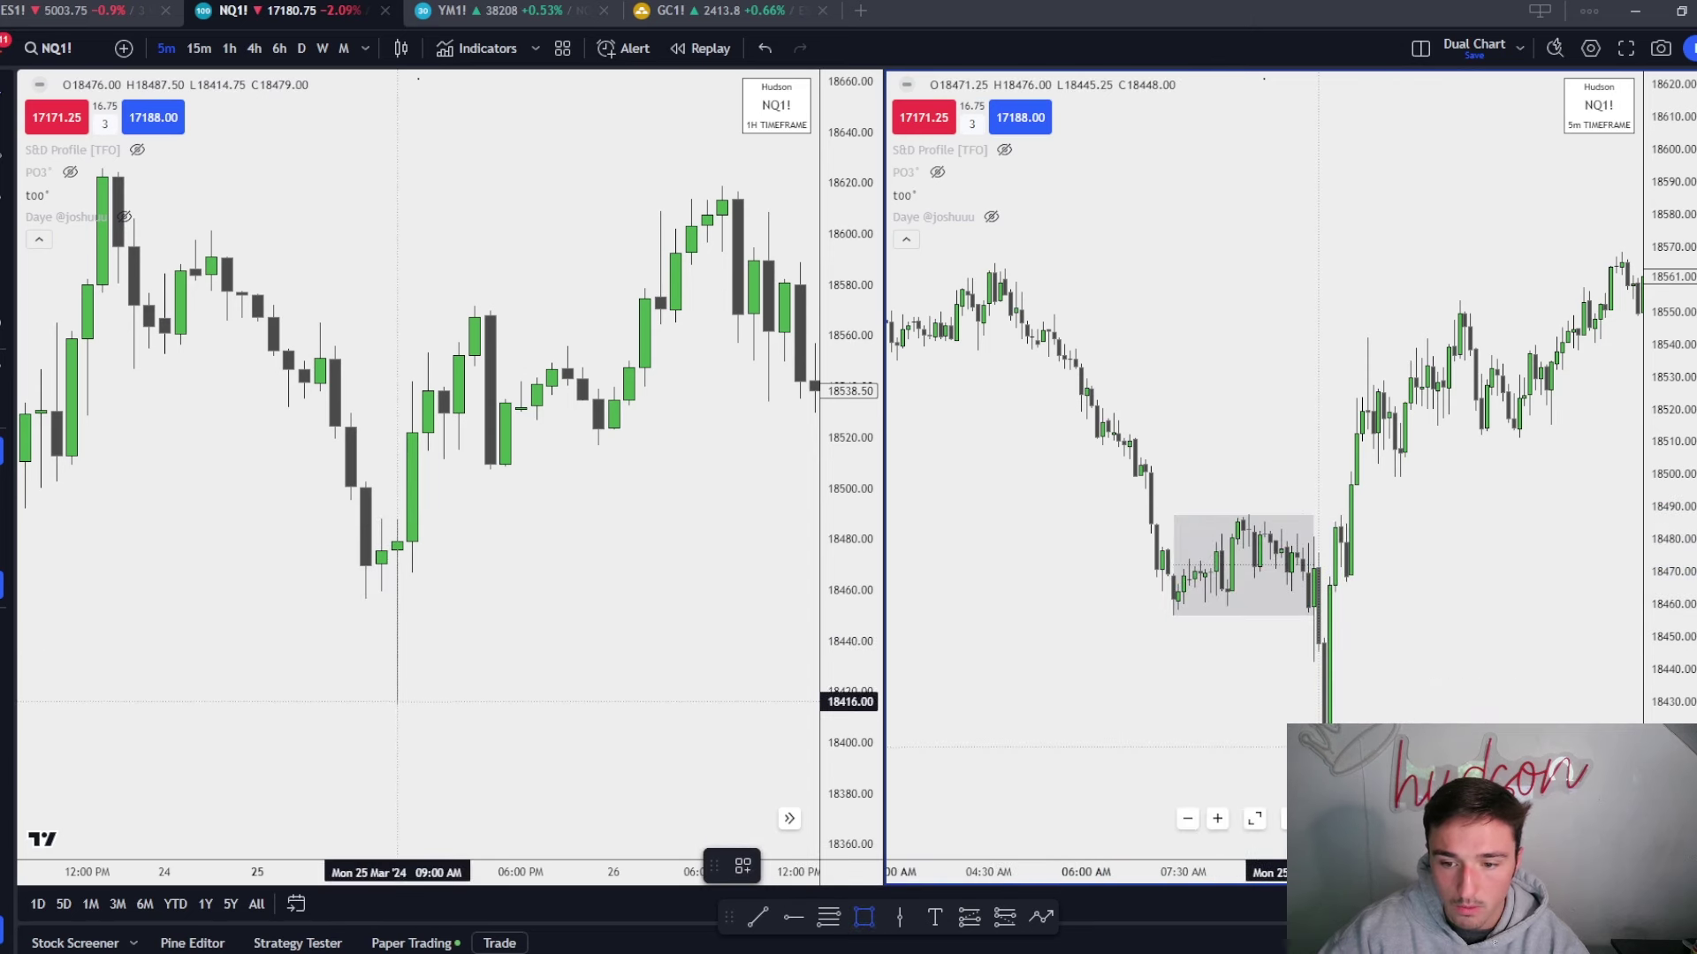
Draw a rectangle from 18457.00 down to the low of the drop below the grey box, start it slightly earlier and fill it red.
mouse_move(1317, 681)
mouse_down()
mouse_move(1387, 613)
mouse_move(1336, 610)
mouse_move(1341, 626)
mouse_move(1380, 615)
mouse_up()
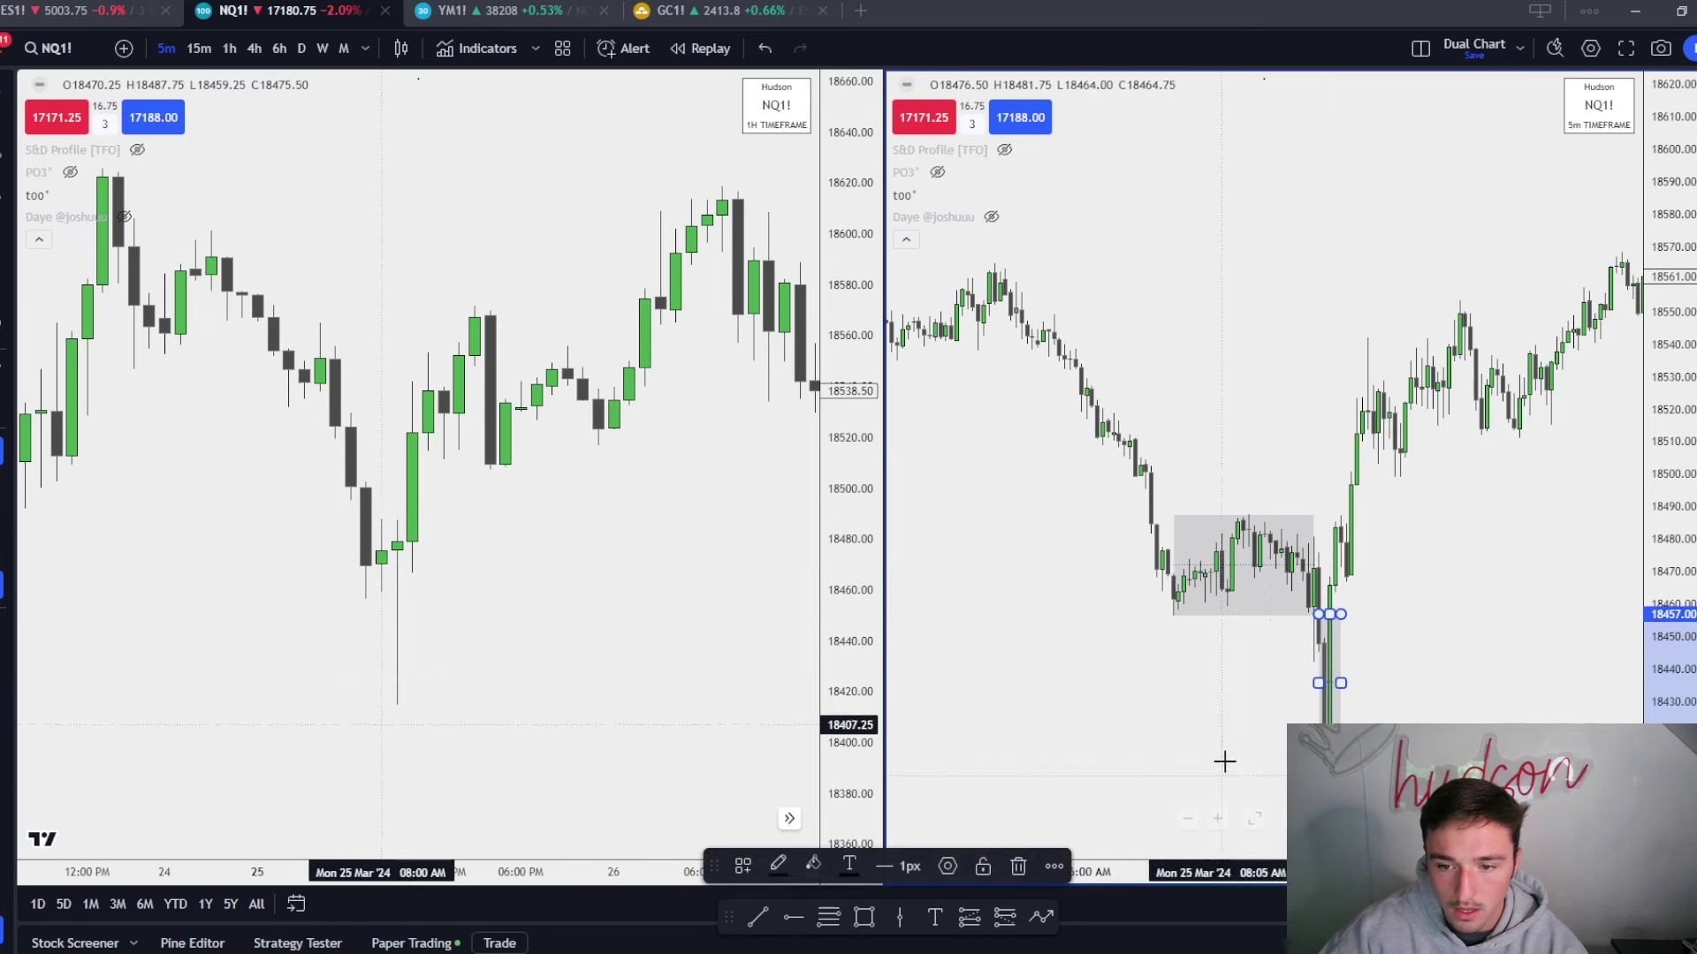
drag(1316, 684, 1308, 685)
click(813, 864)
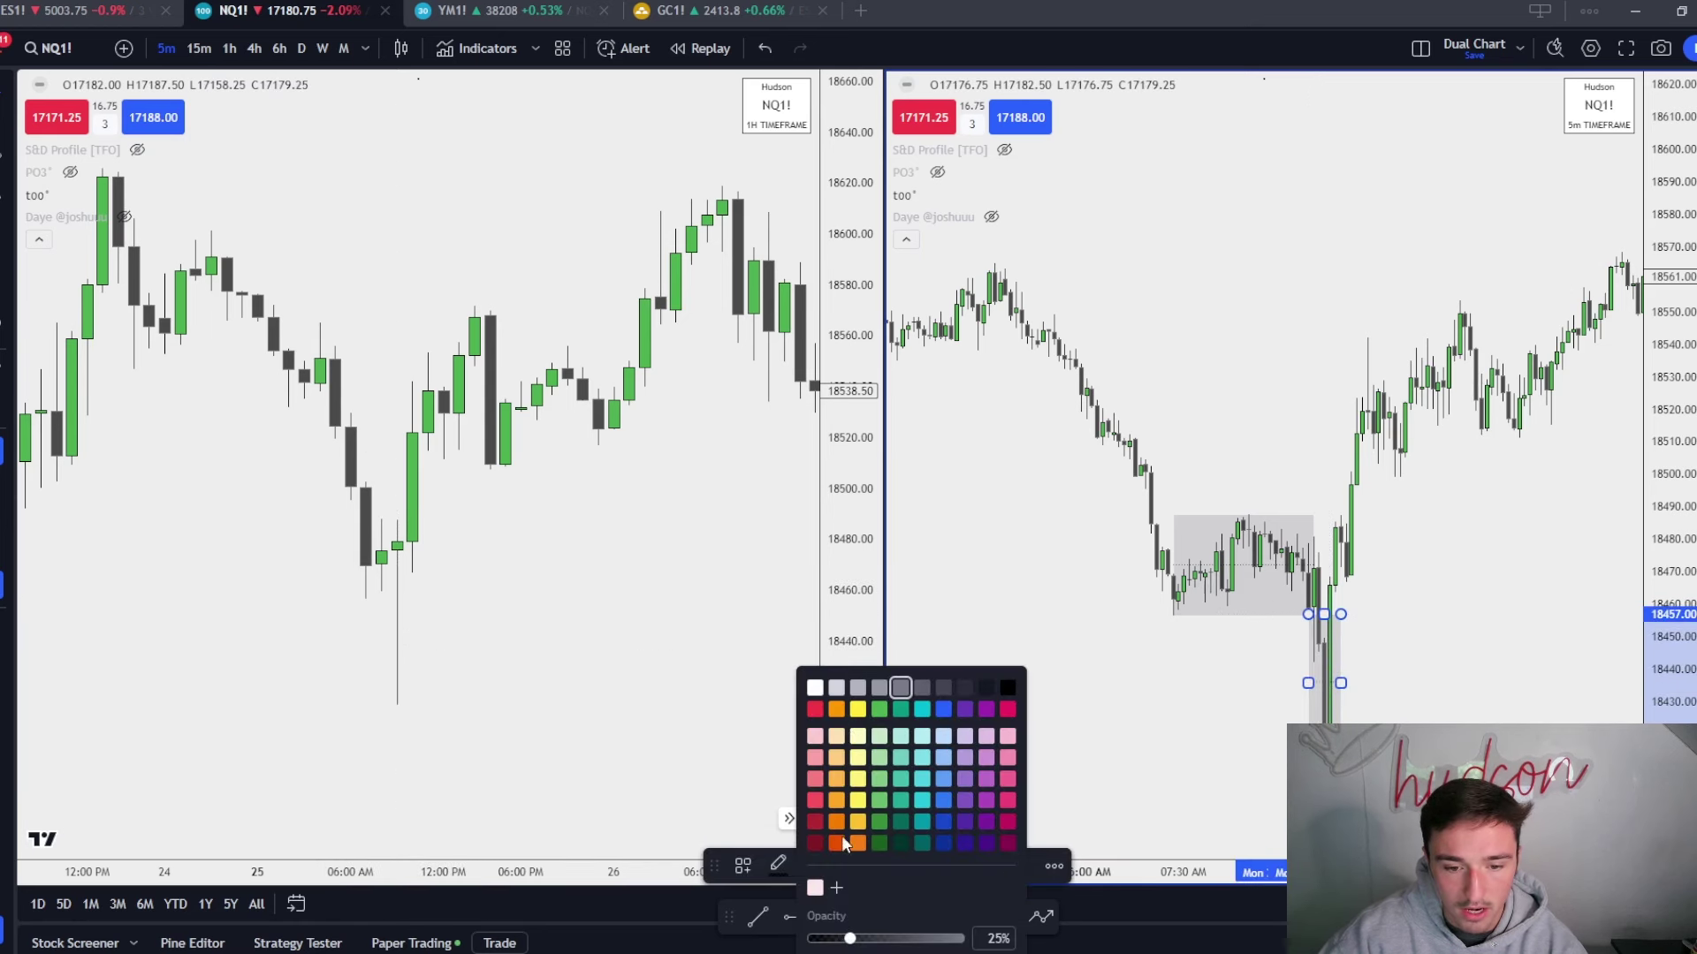
click(815, 708)
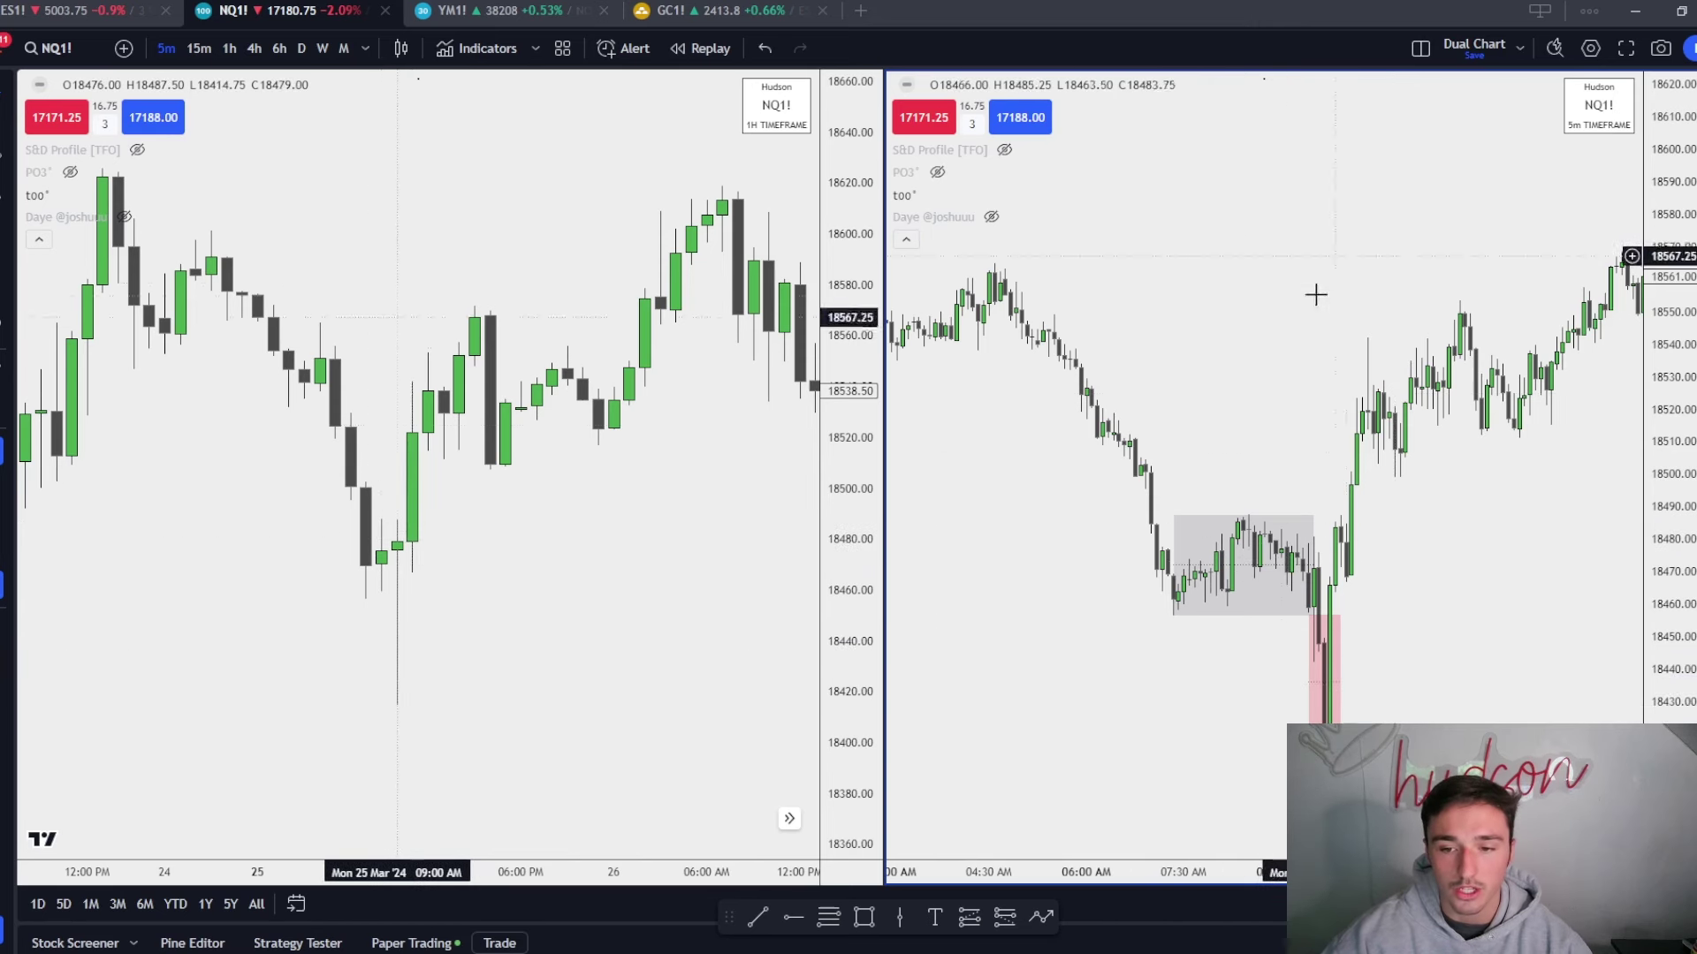
click(1310, 687)
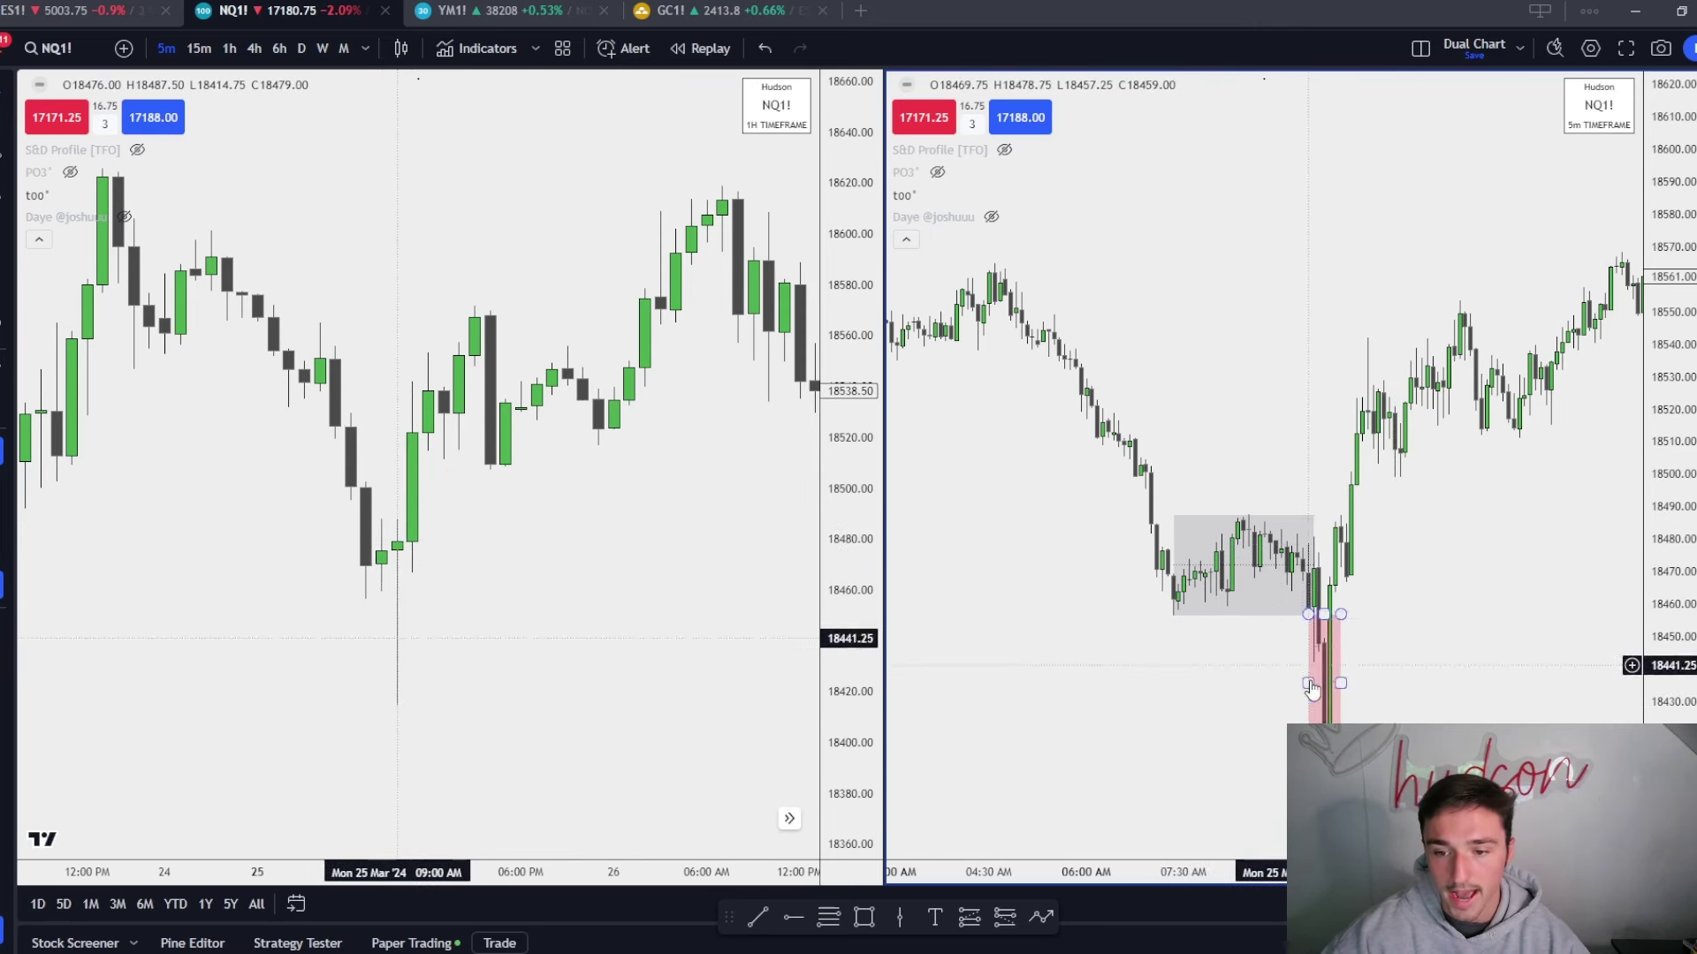
Draw 1h trend lines from the 08:00 AM candle's high at 18487.75 to 10:00 AM and from its low to 11:00 AM.
scroll(1384, 565, up, 2)
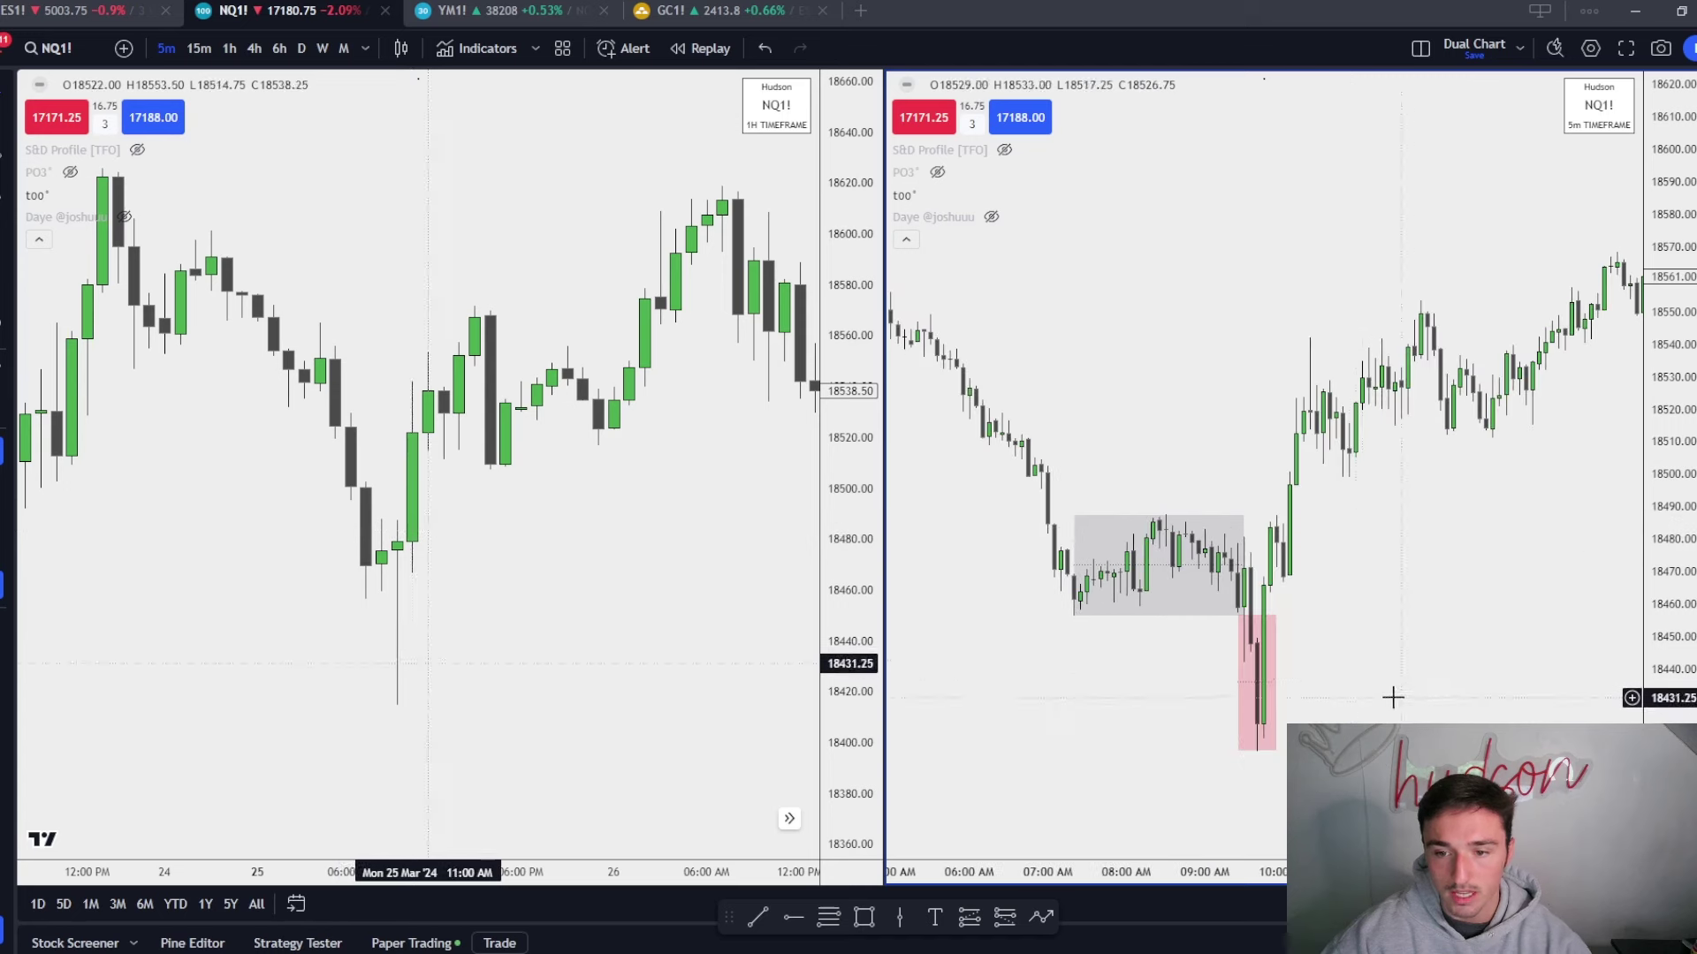
click(757, 917)
drag(380, 519, 412, 518)
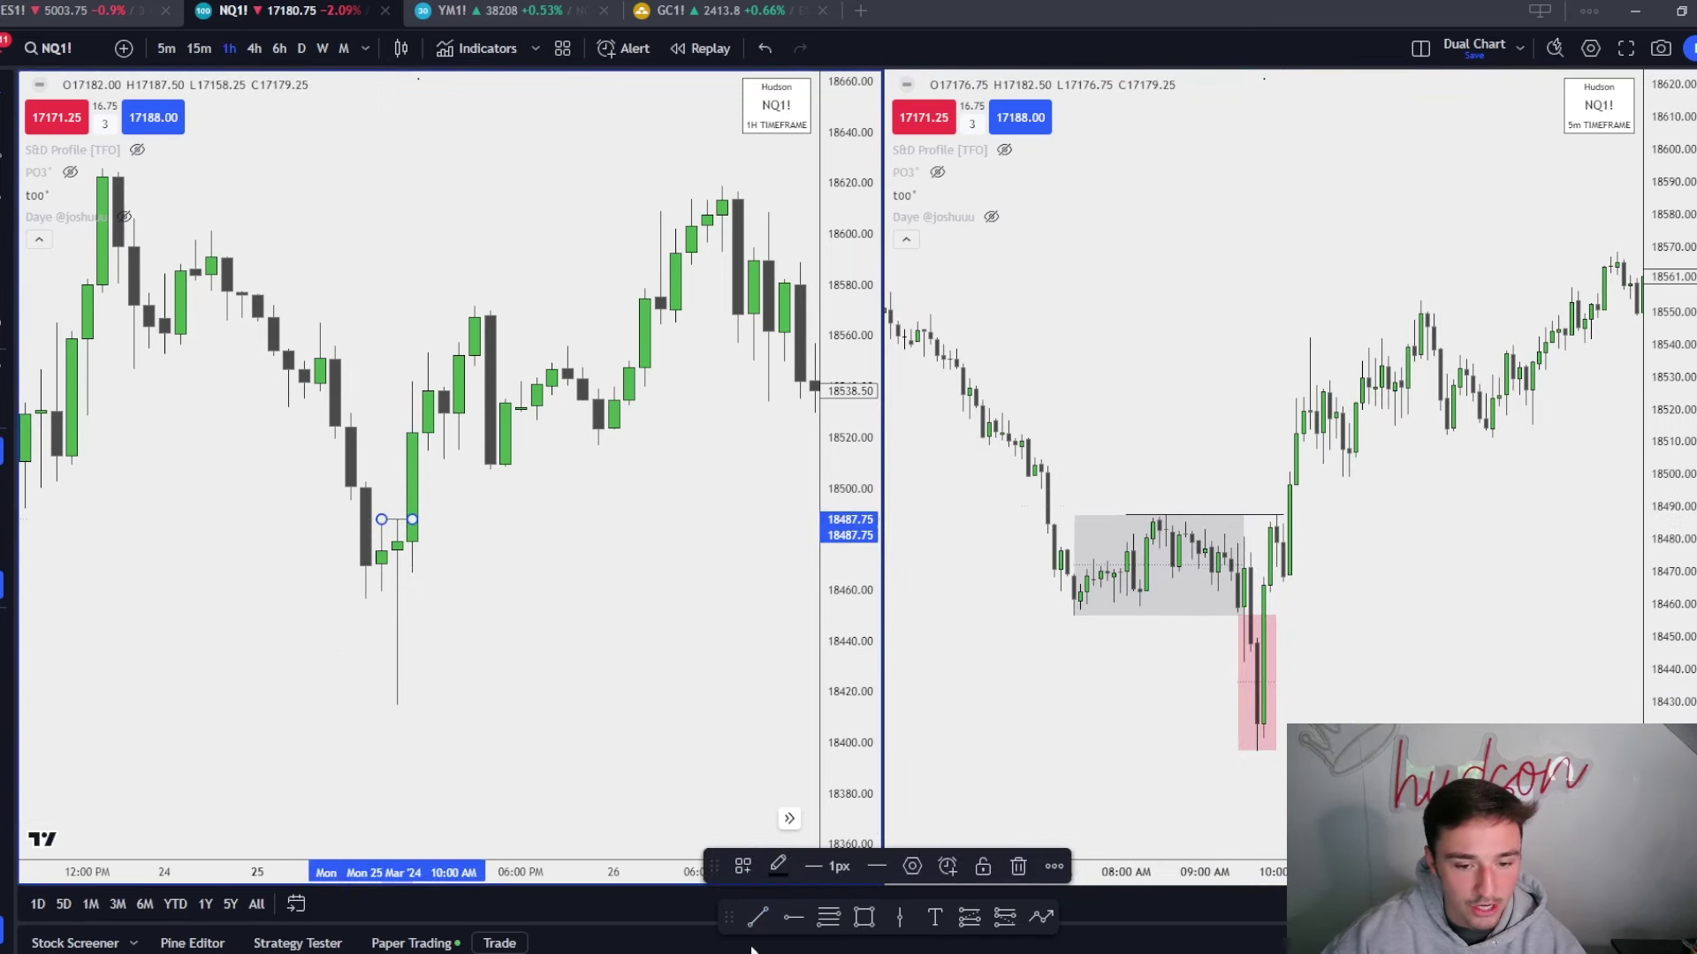
click(749, 923)
drag(381, 591, 429, 591)
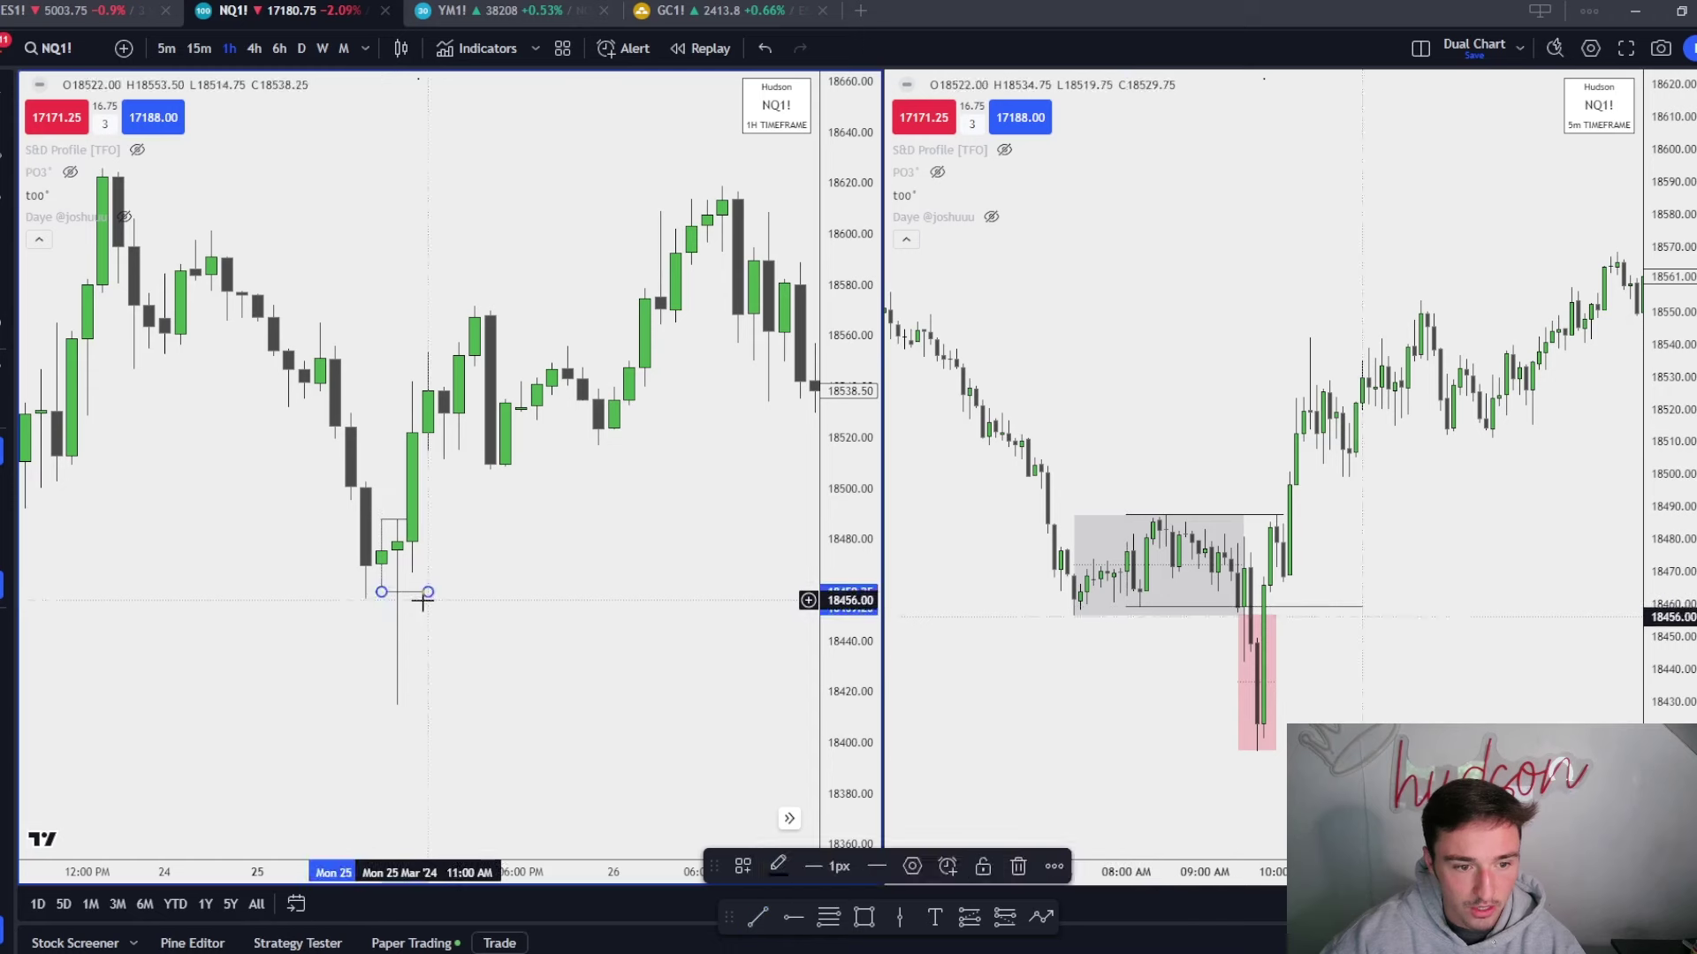
Trim the 5m range-low line at 18459.25 and the range-high line so they start at their swing candles and end near the drop and rebound.
click(1144, 607)
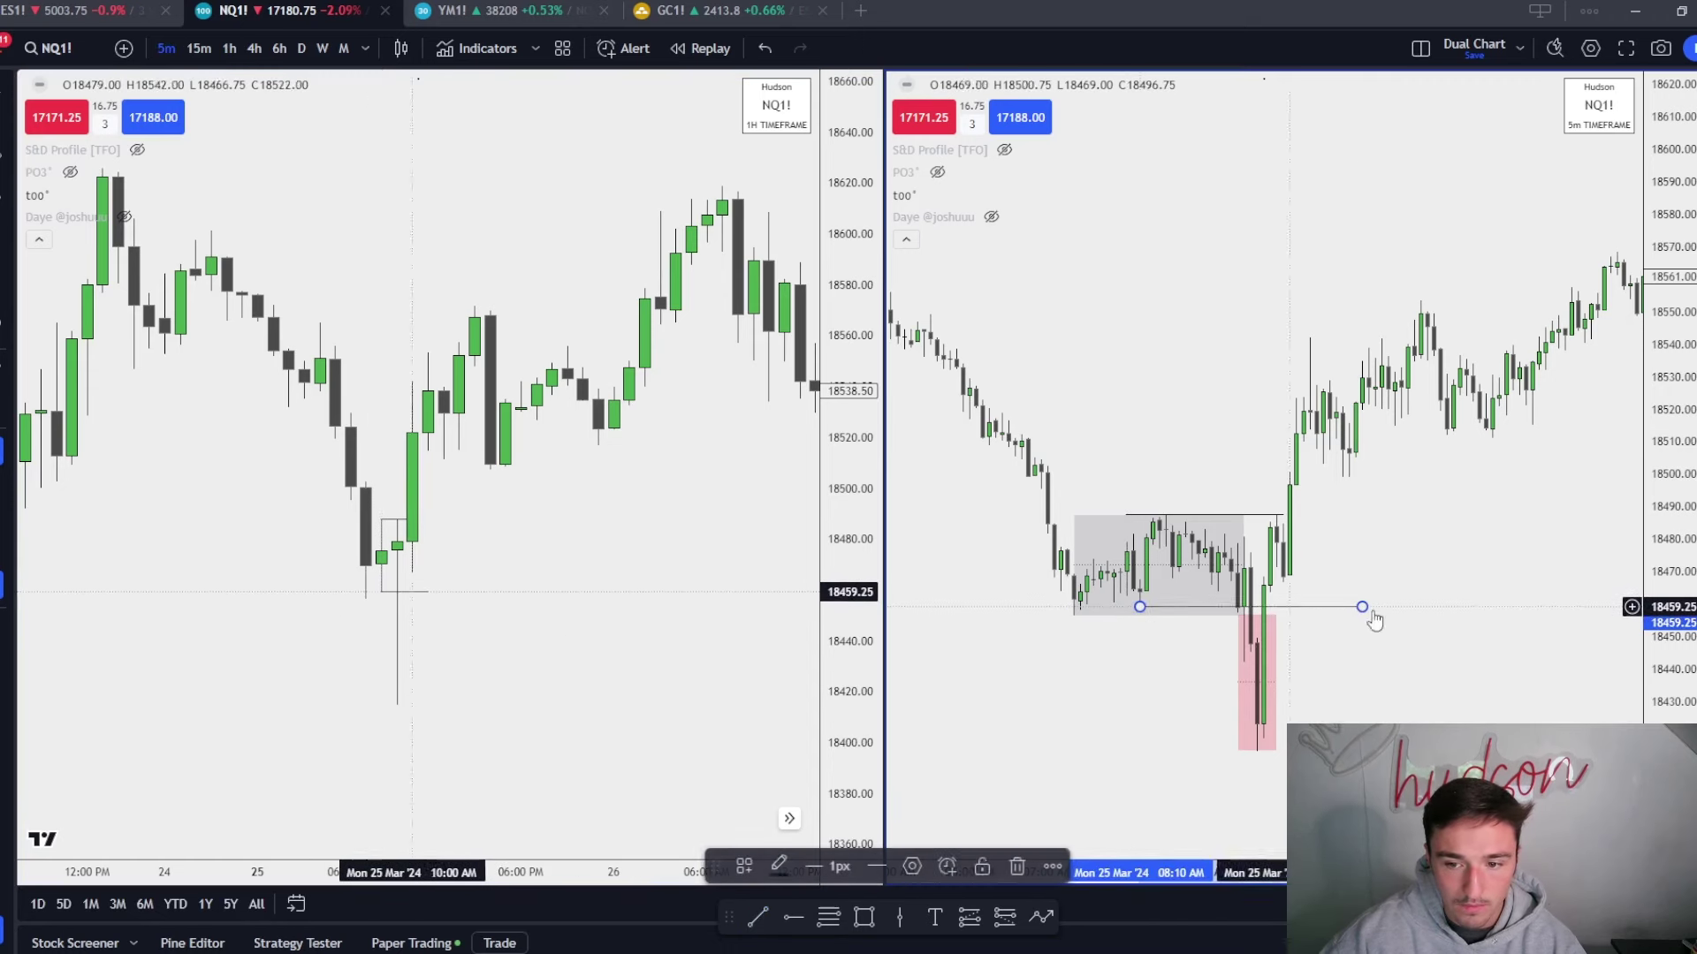
drag(1361, 607, 1233, 617)
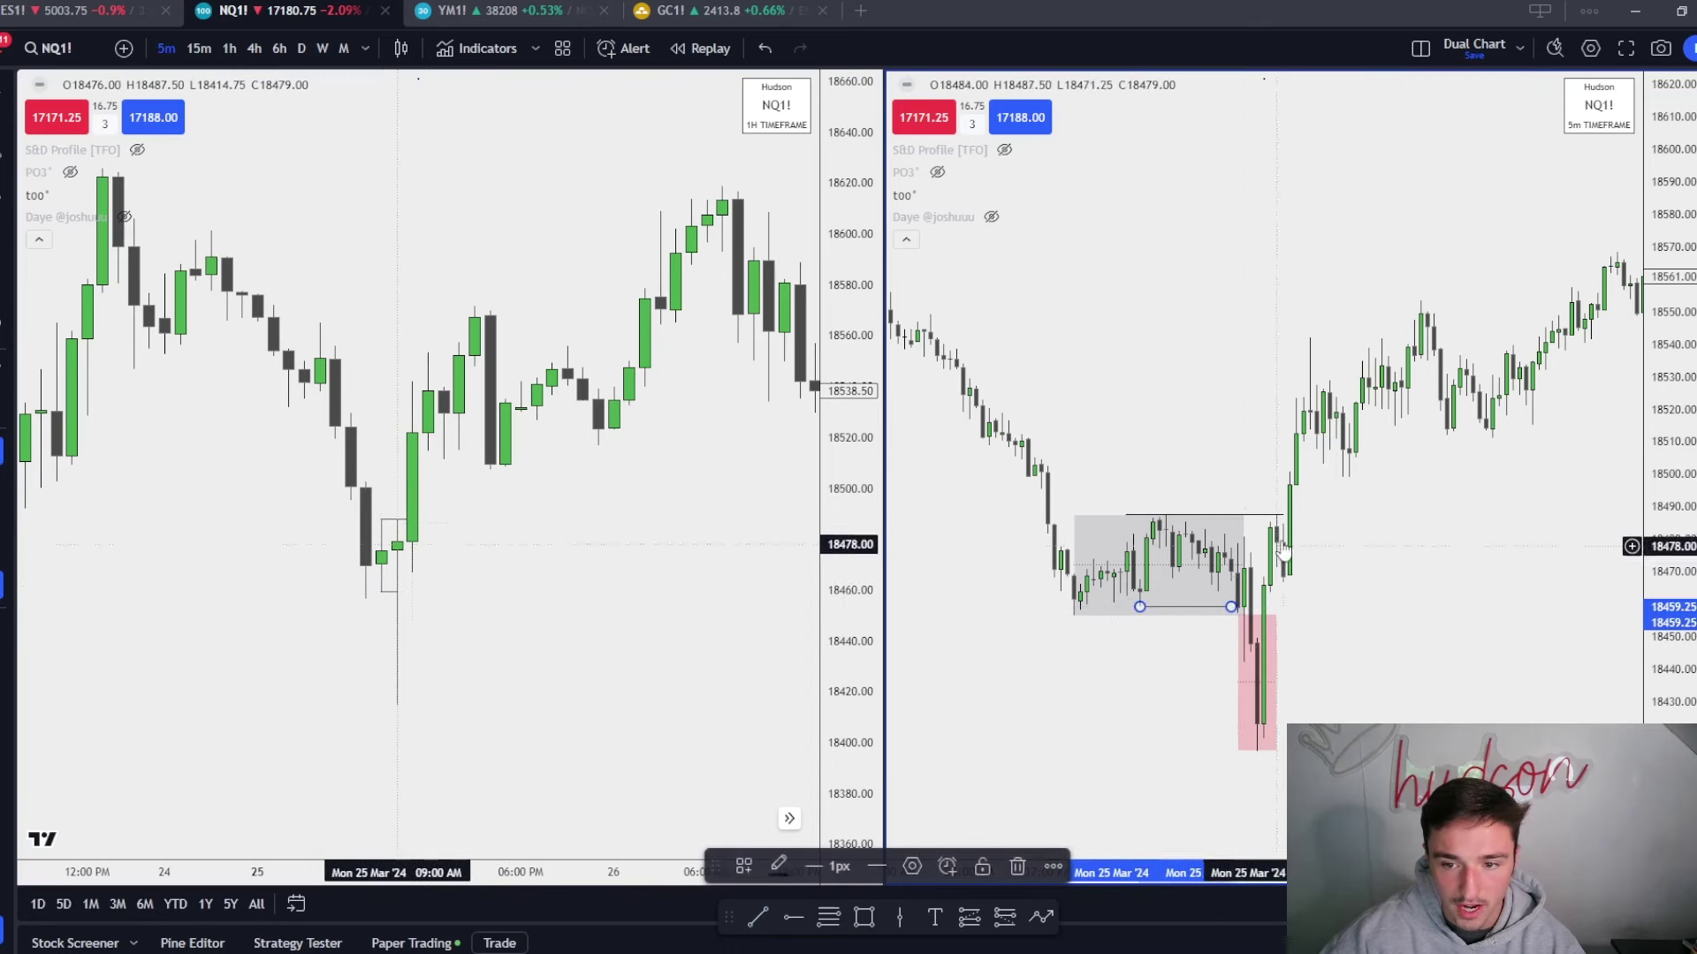
click(1281, 515)
drag(1283, 515, 1270, 516)
drag(1129, 516, 1166, 516)
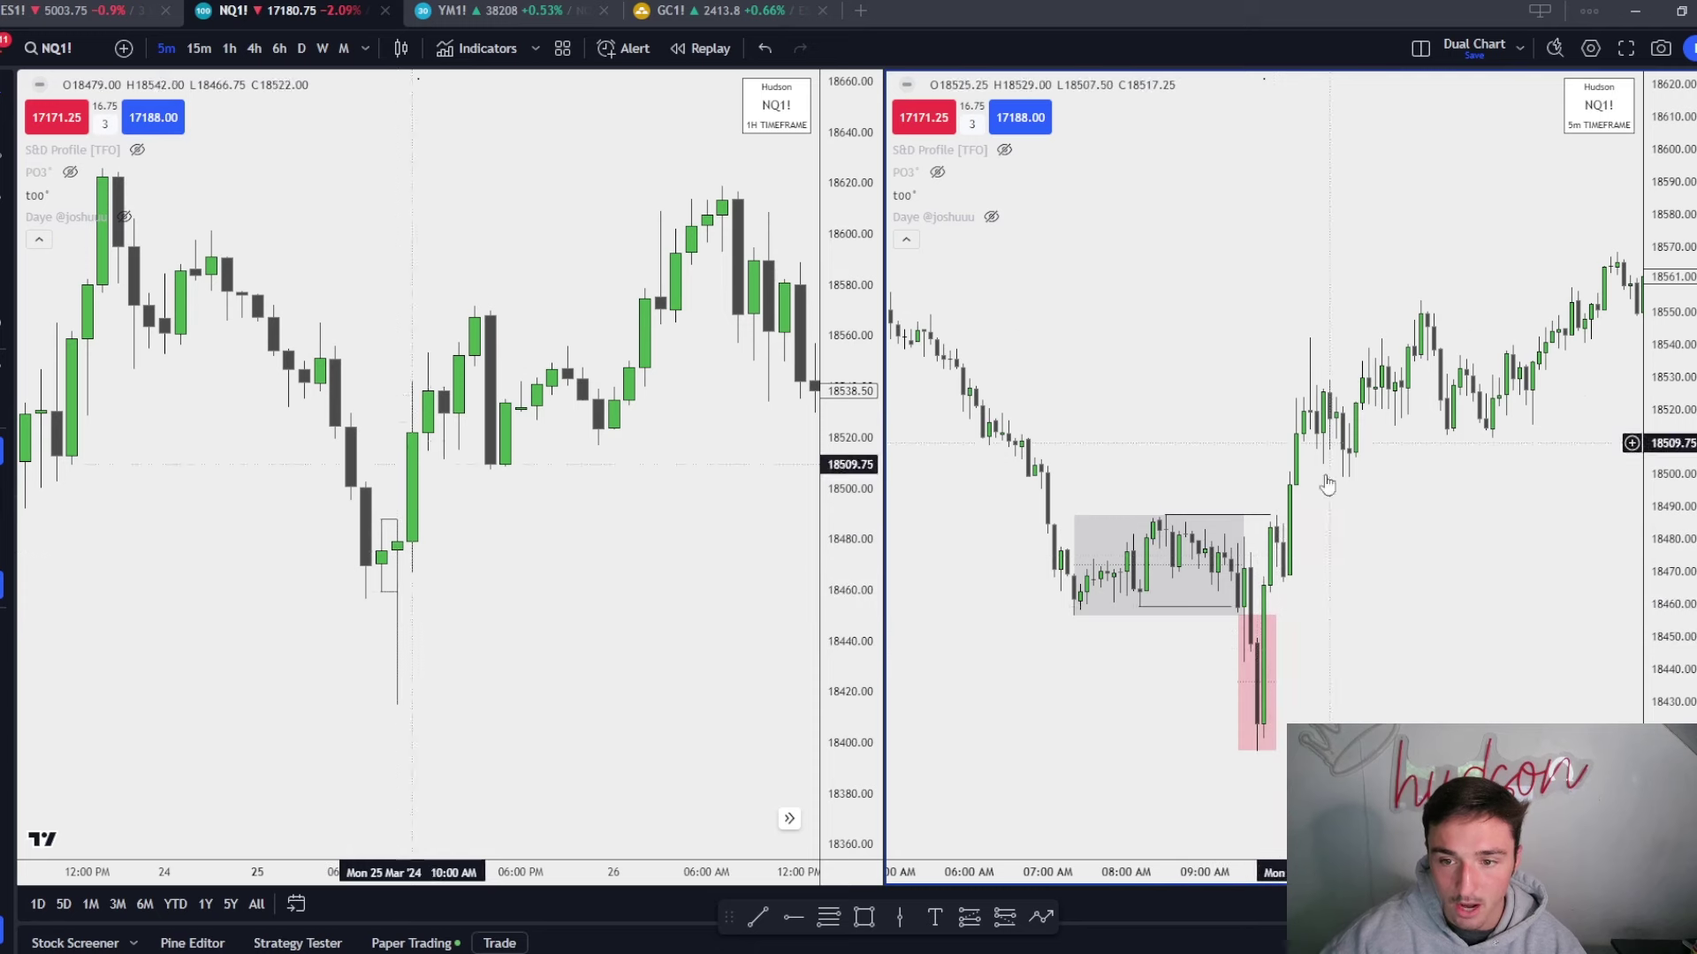
Draw short 5m trend lines at 18471.25 and 18468.50, marking the gap left by the rebound from the drop.
click(757, 917)
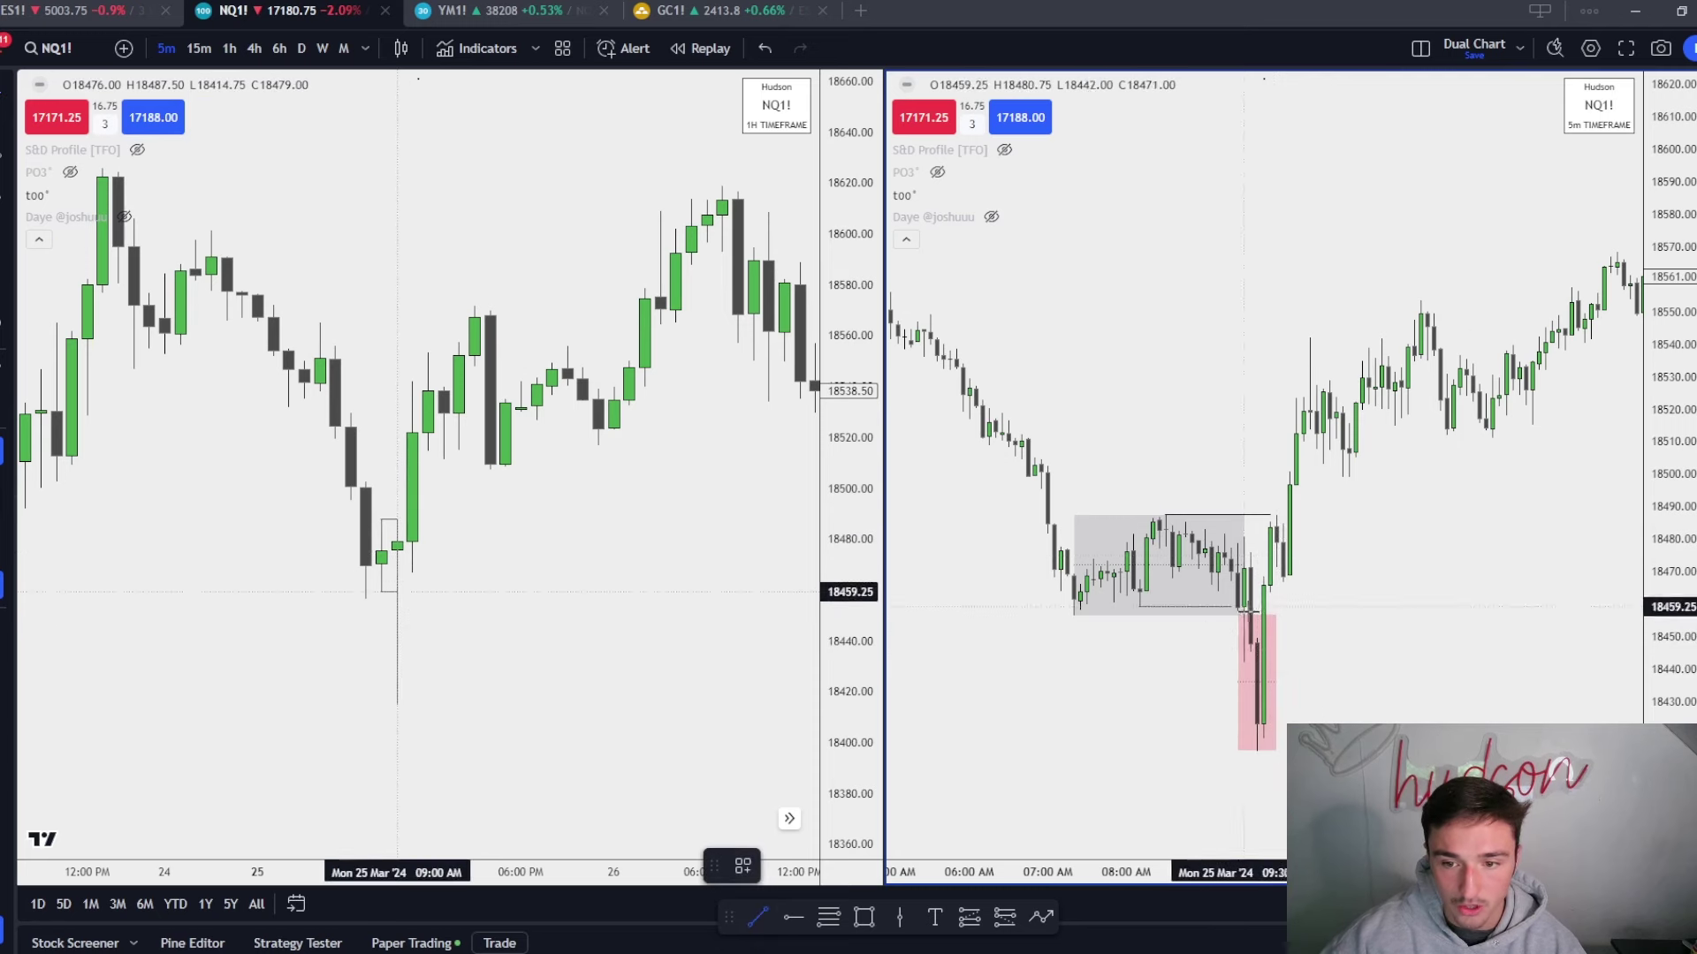
click(1315, 562)
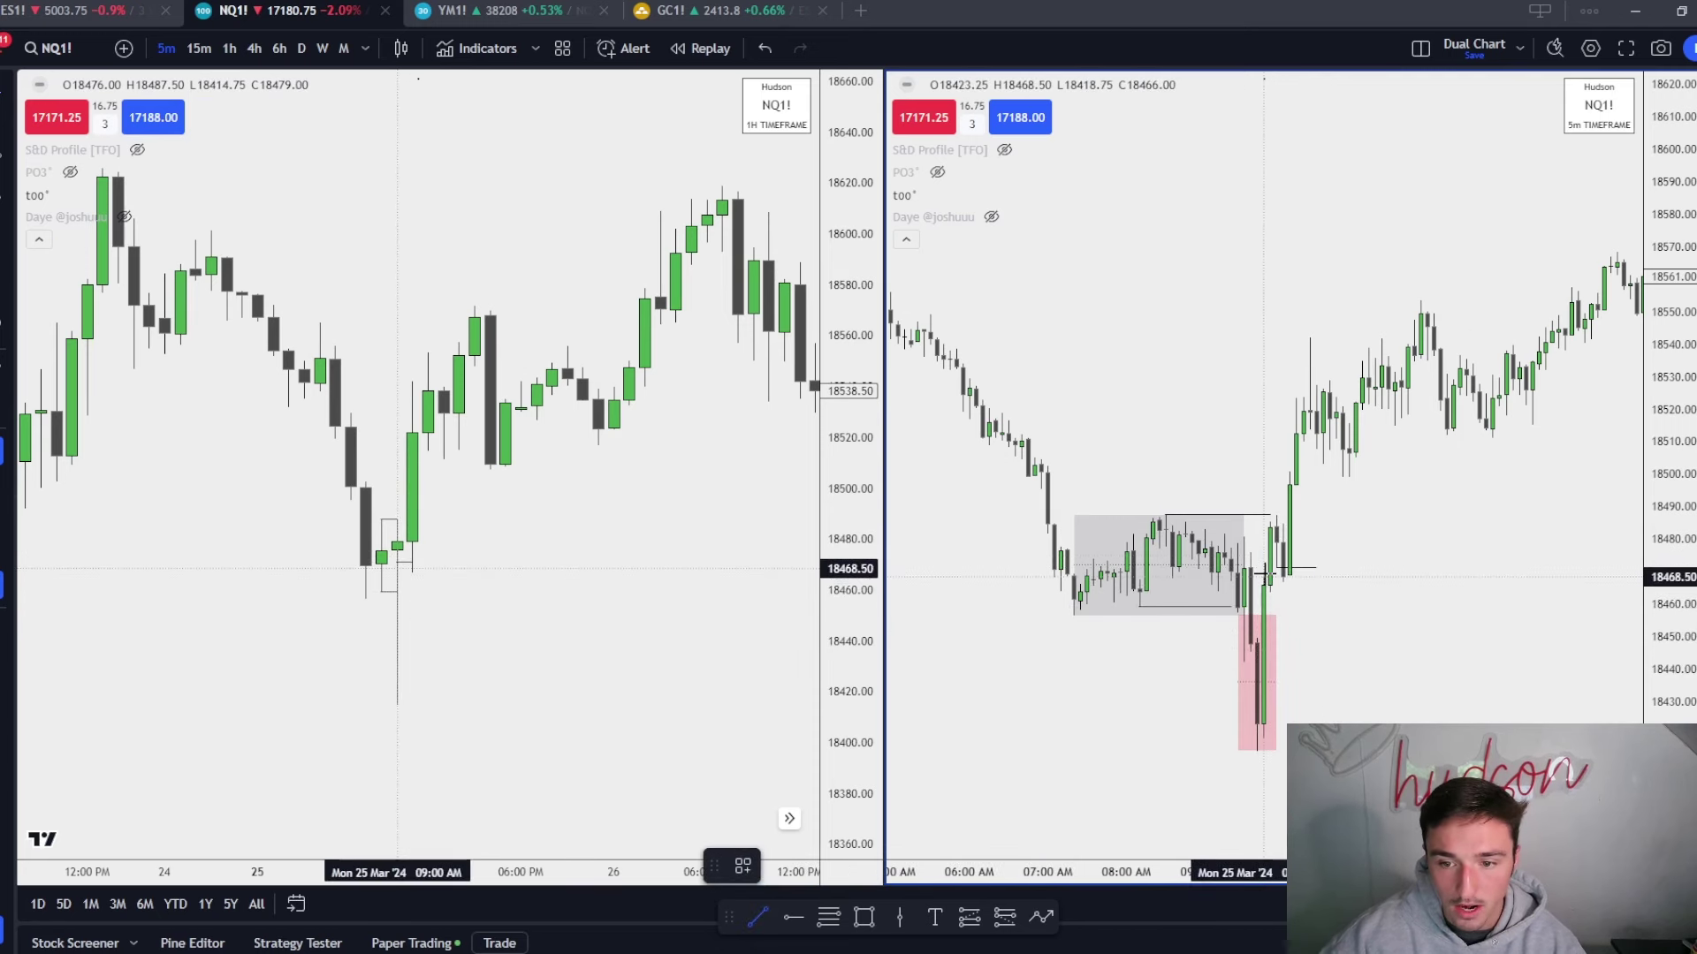
click(1314, 574)
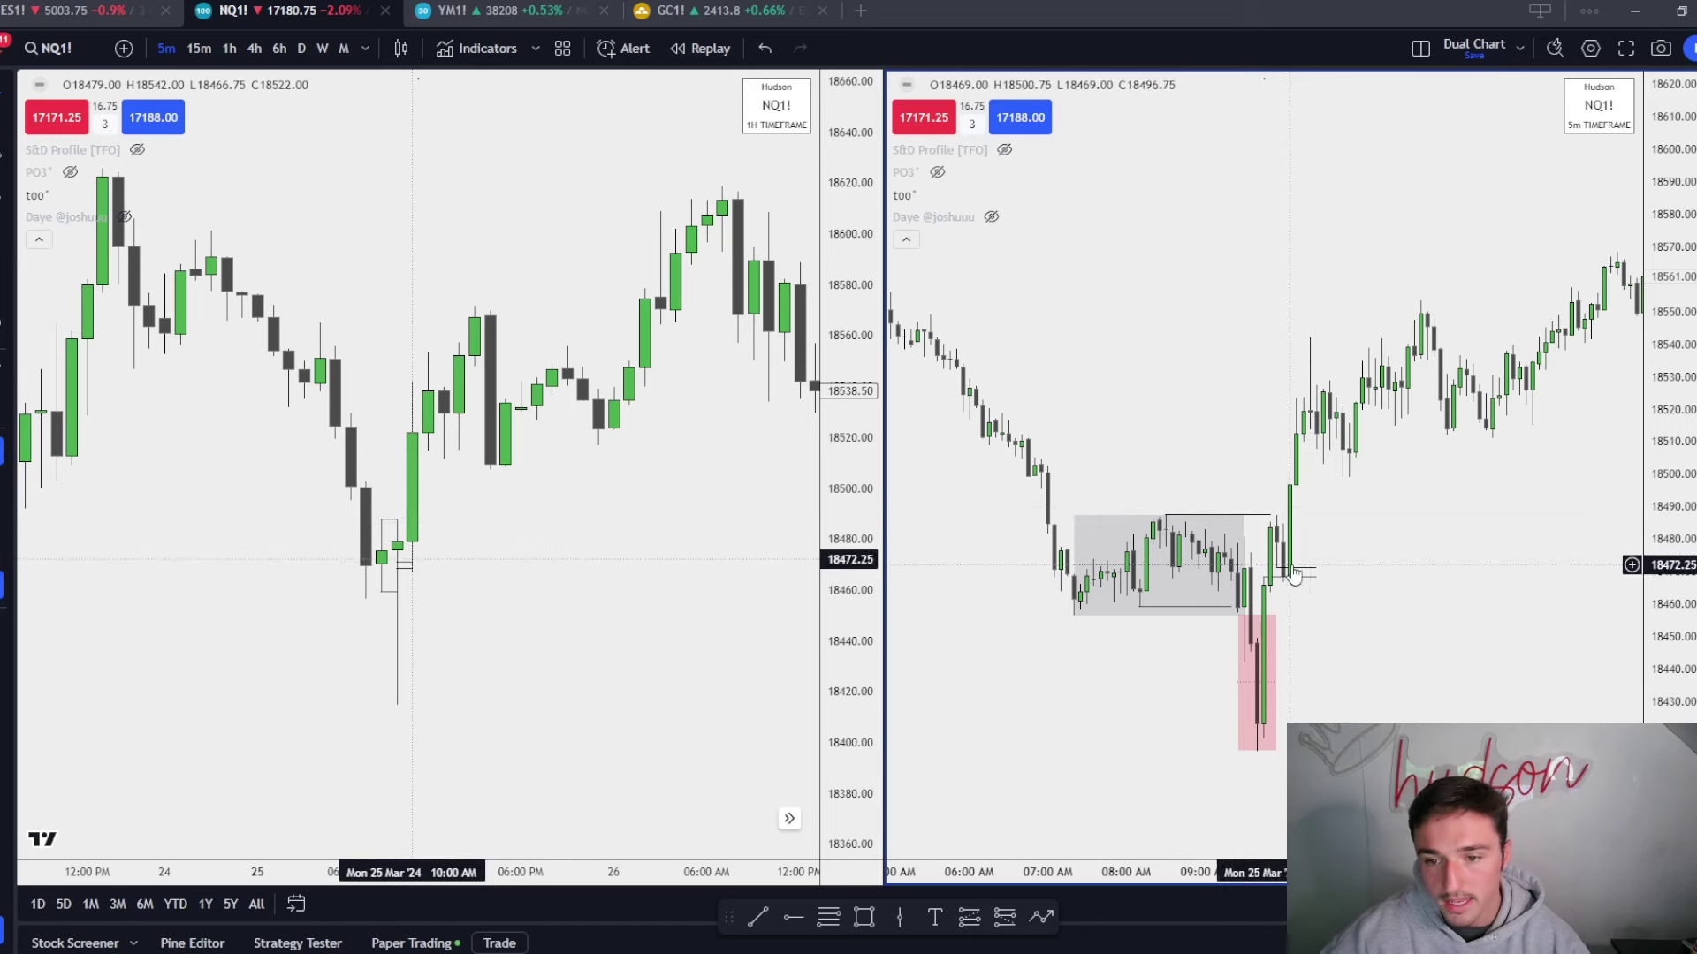
Shorten the grey consolidation box on the 5m chart so it ends just before the 09:30 AM candle.
scroll(1251, 719, up, 2)
scroll(1251, 718, up, 3)
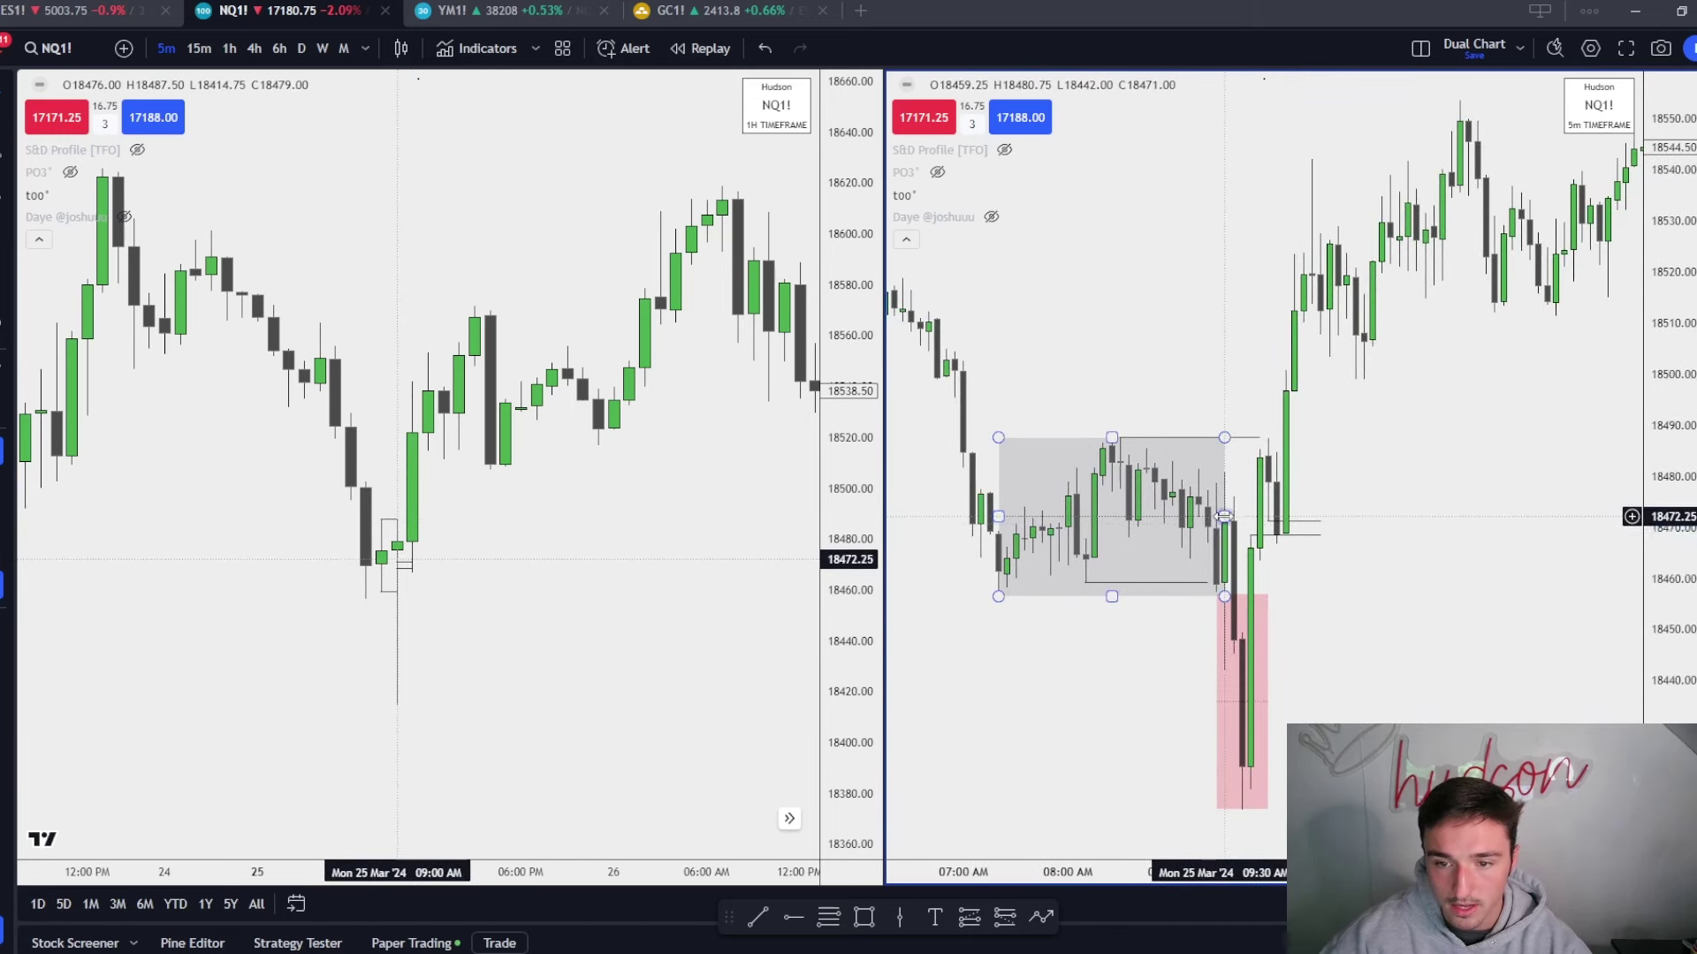
drag(1224, 516, 1207, 516)
click(1348, 610)
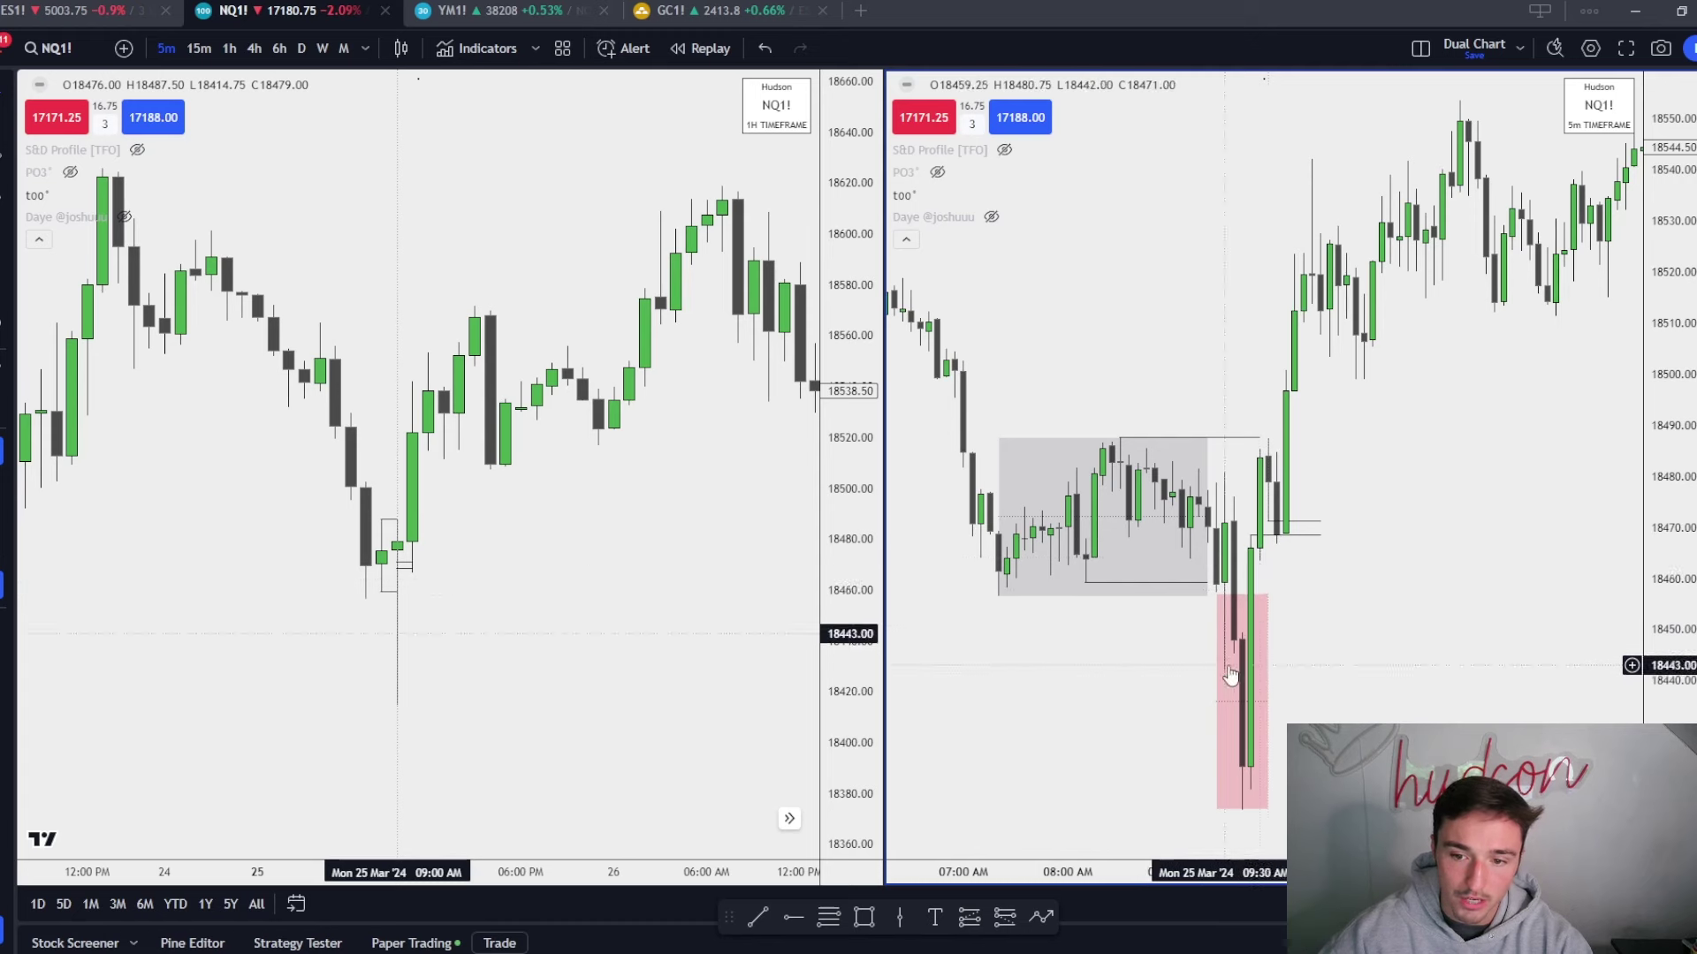
Draw a short 5m trend line at 18442.00 from the 09:30 AM candle's low across the red box.
click(757, 917)
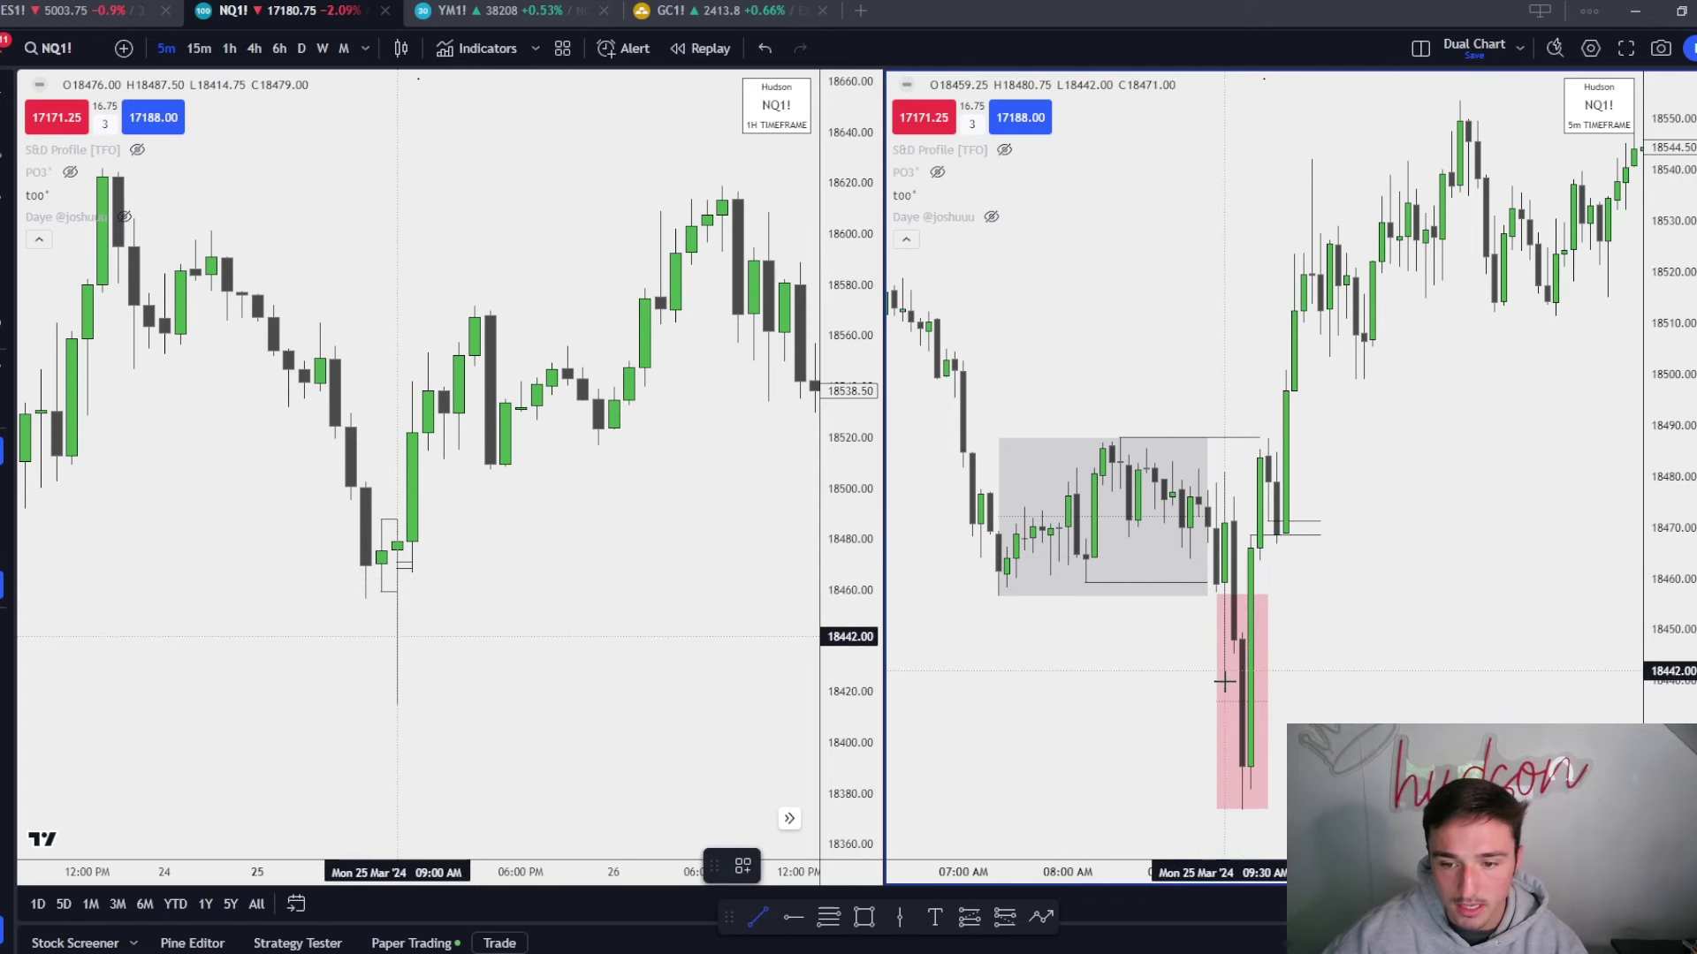
click(1223, 682)
click(1310, 676)
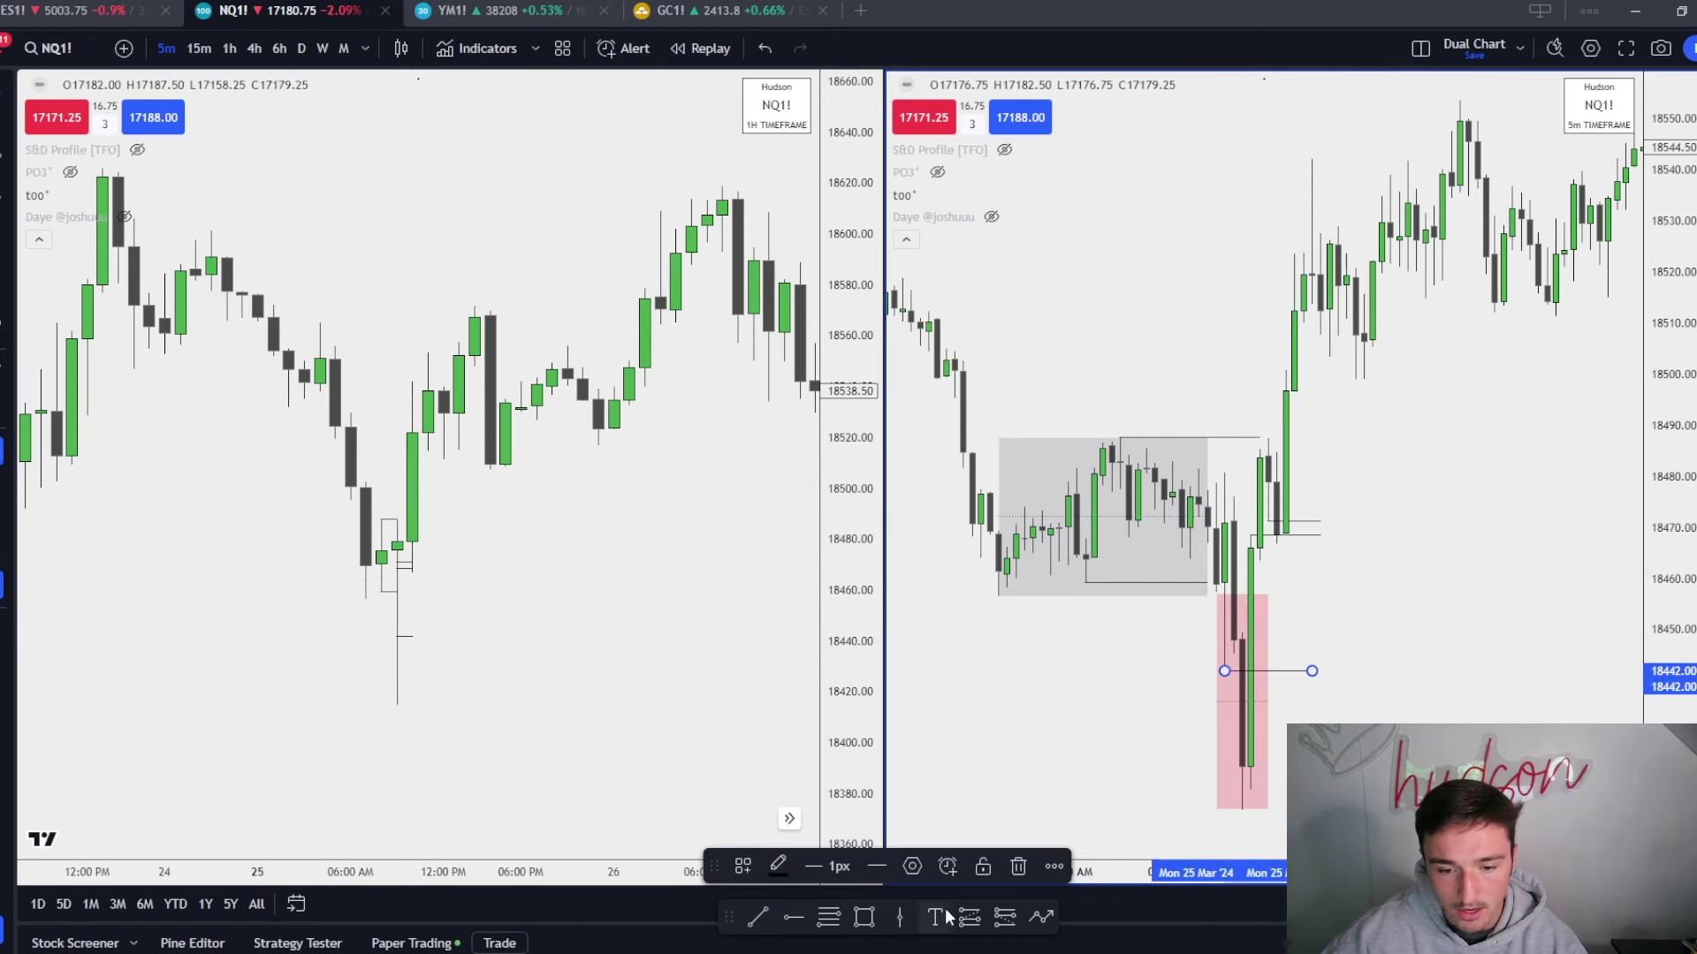
Place a long position on the 5m chart with its entry at 18471.25 and its stop at 18441.50.
click(969, 916)
click(1268, 522)
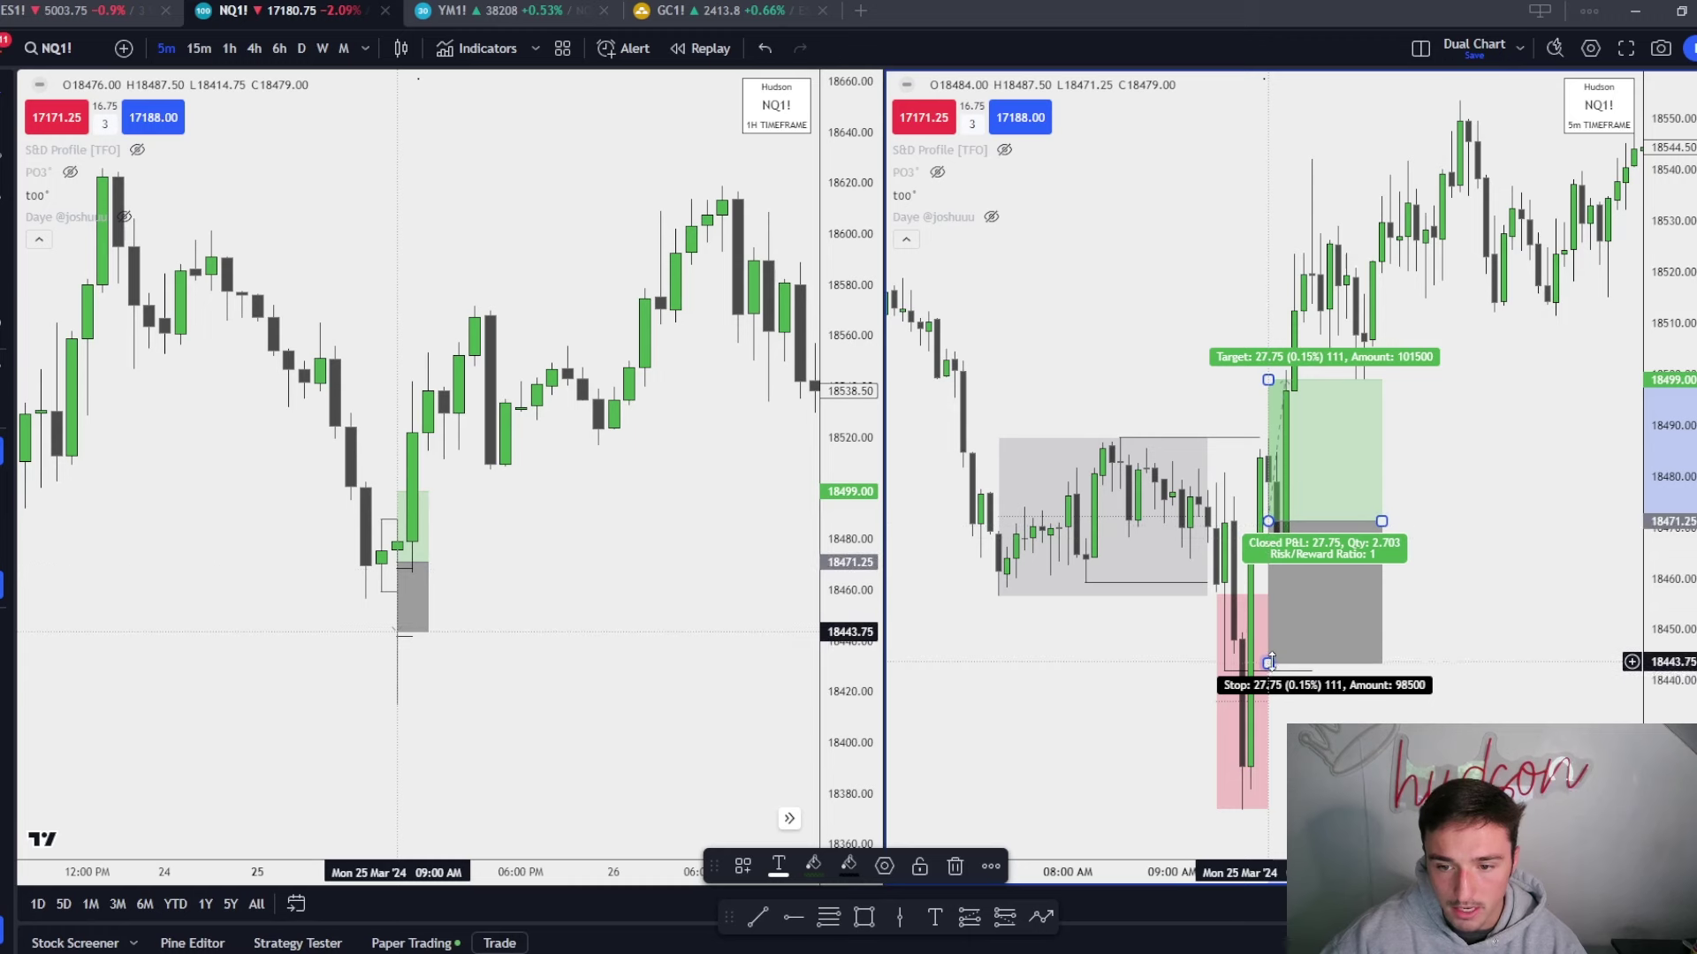
drag(1270, 661, 1270, 673)
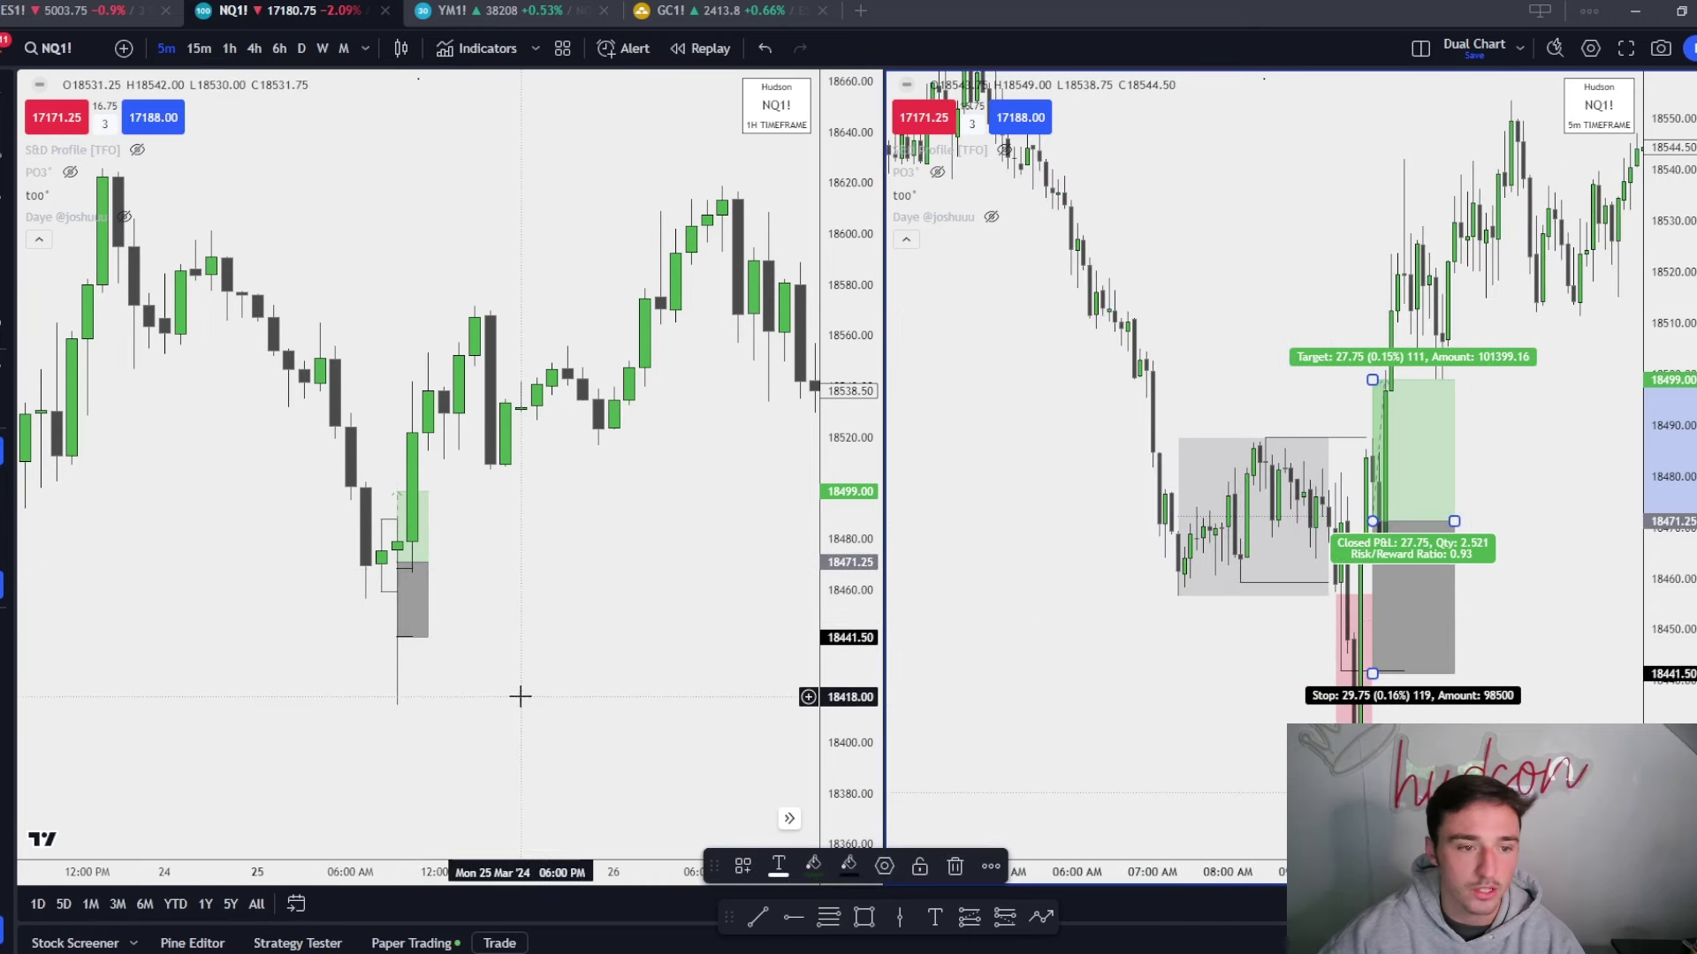
Draw a 1h trend line at 18565.00 from the swing high before the sell-off to the 02:00 PM candle.
key(alt+t)
click(320, 323)
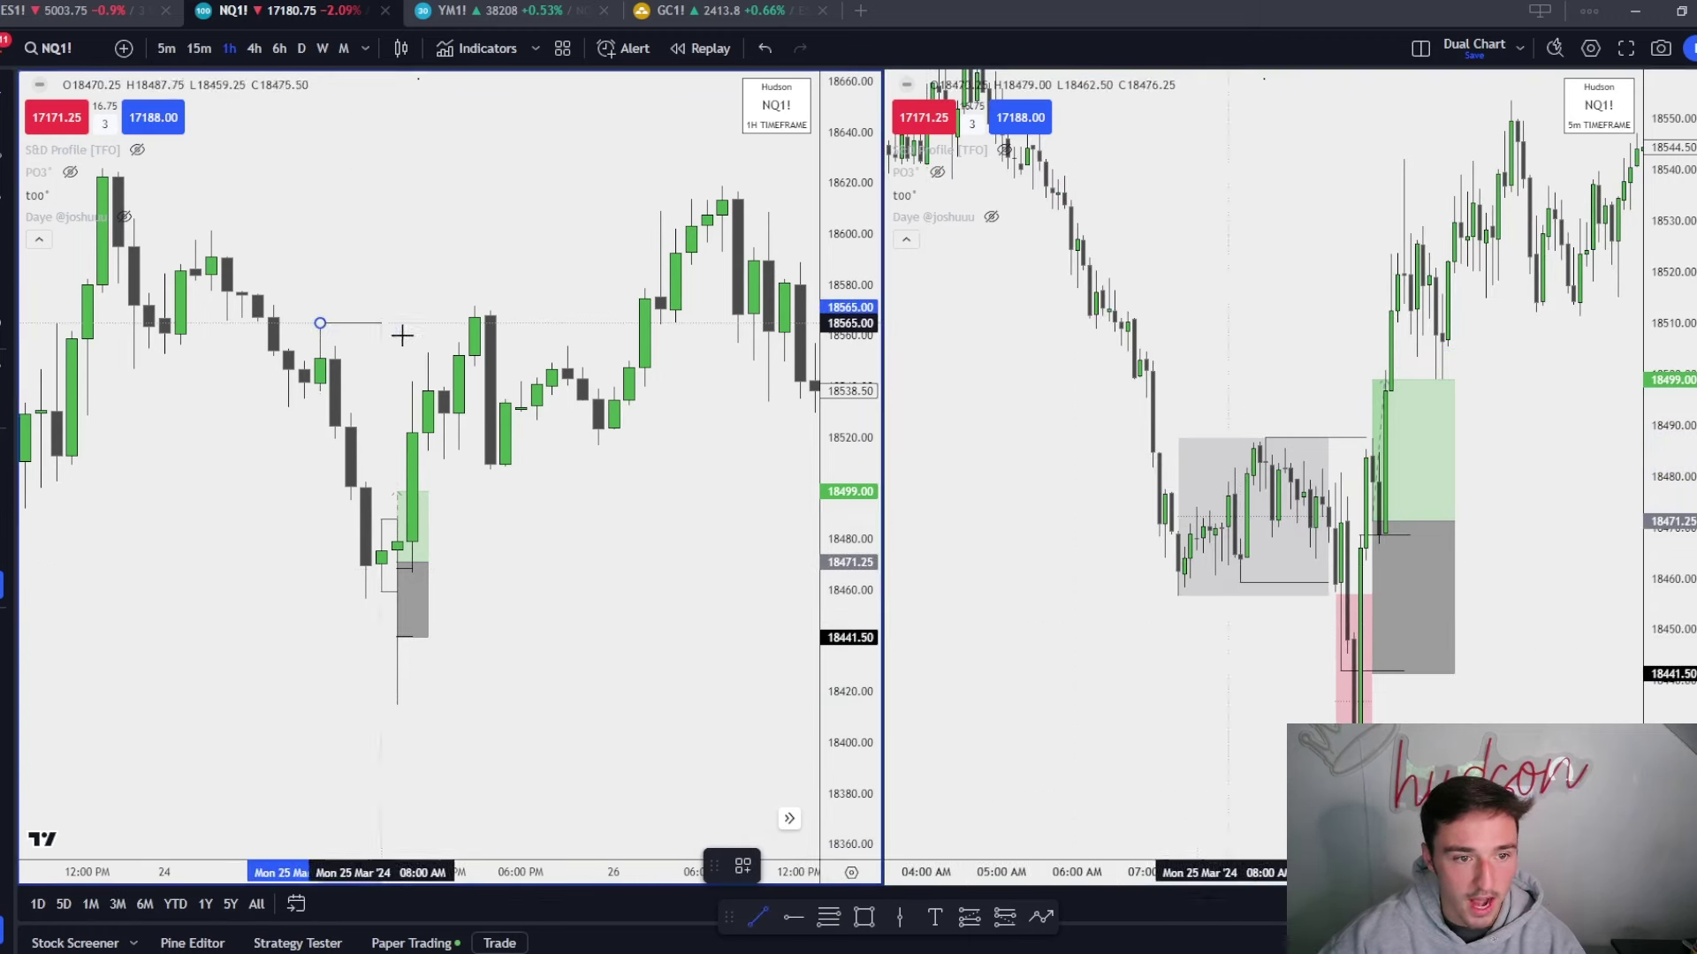
click(474, 323)
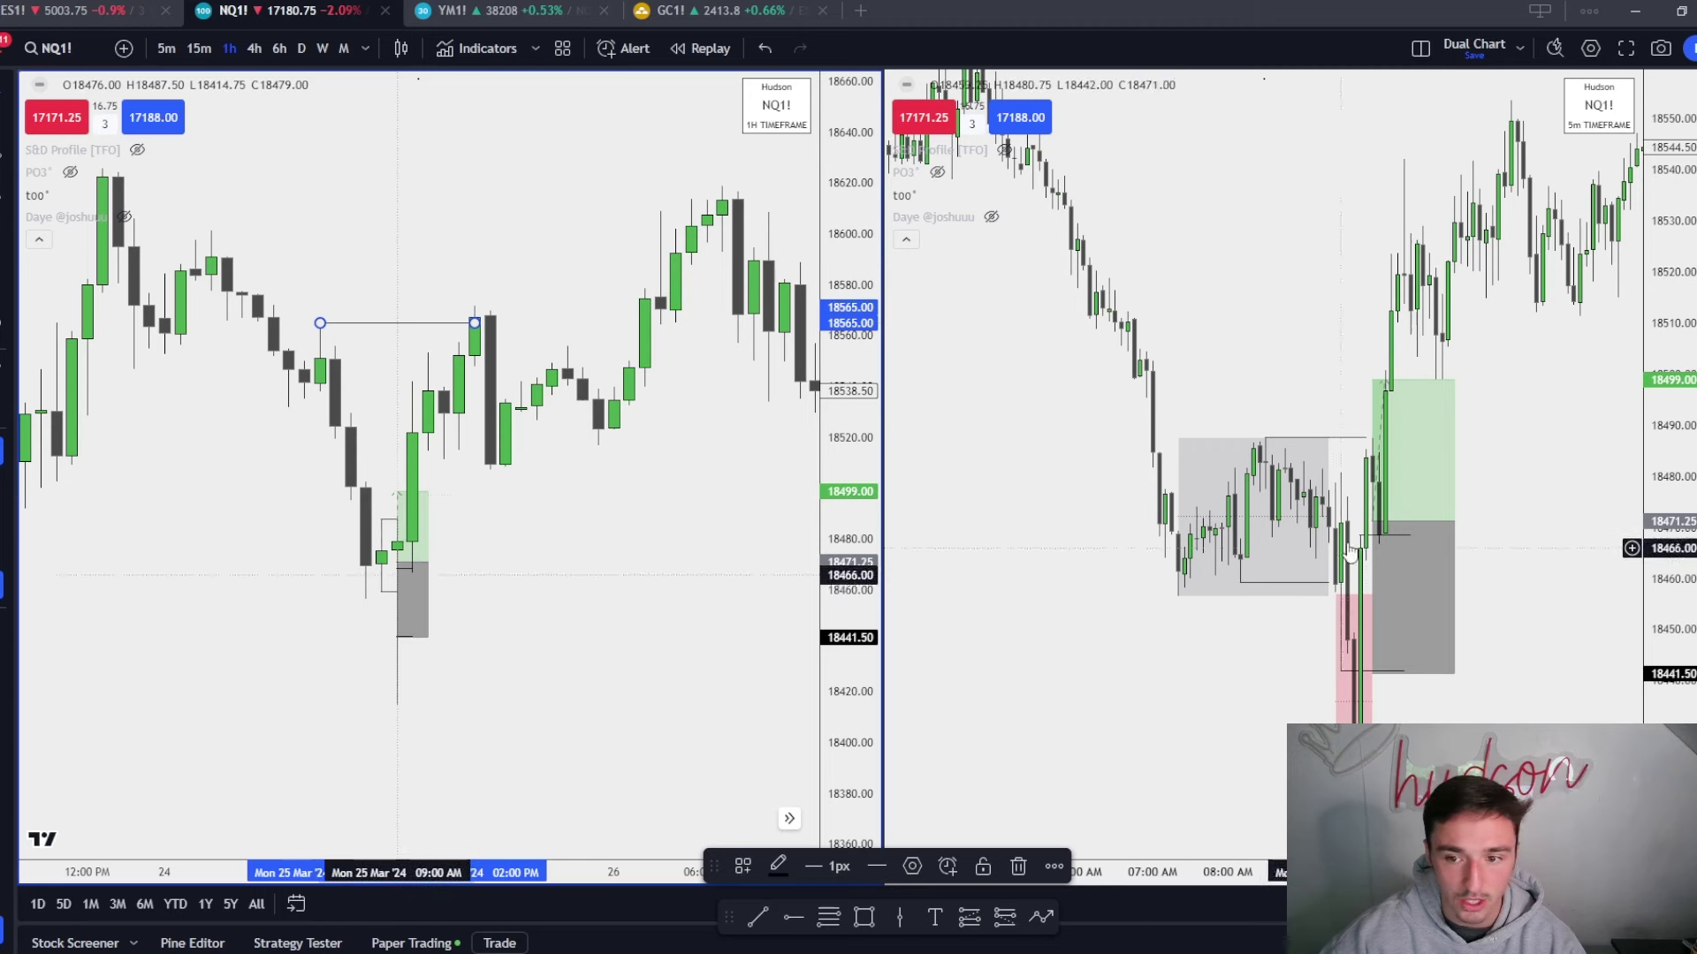
Raise the long position's target to 18565.50 at the swing-high line, and delete the position.
mouse_move(1333, 336)
mouse_down()
mouse_move(1310, 422)
mouse_move(1317, 126)
mouse_move(1342, 303)
mouse_move(1332, 127)
mouse_up()
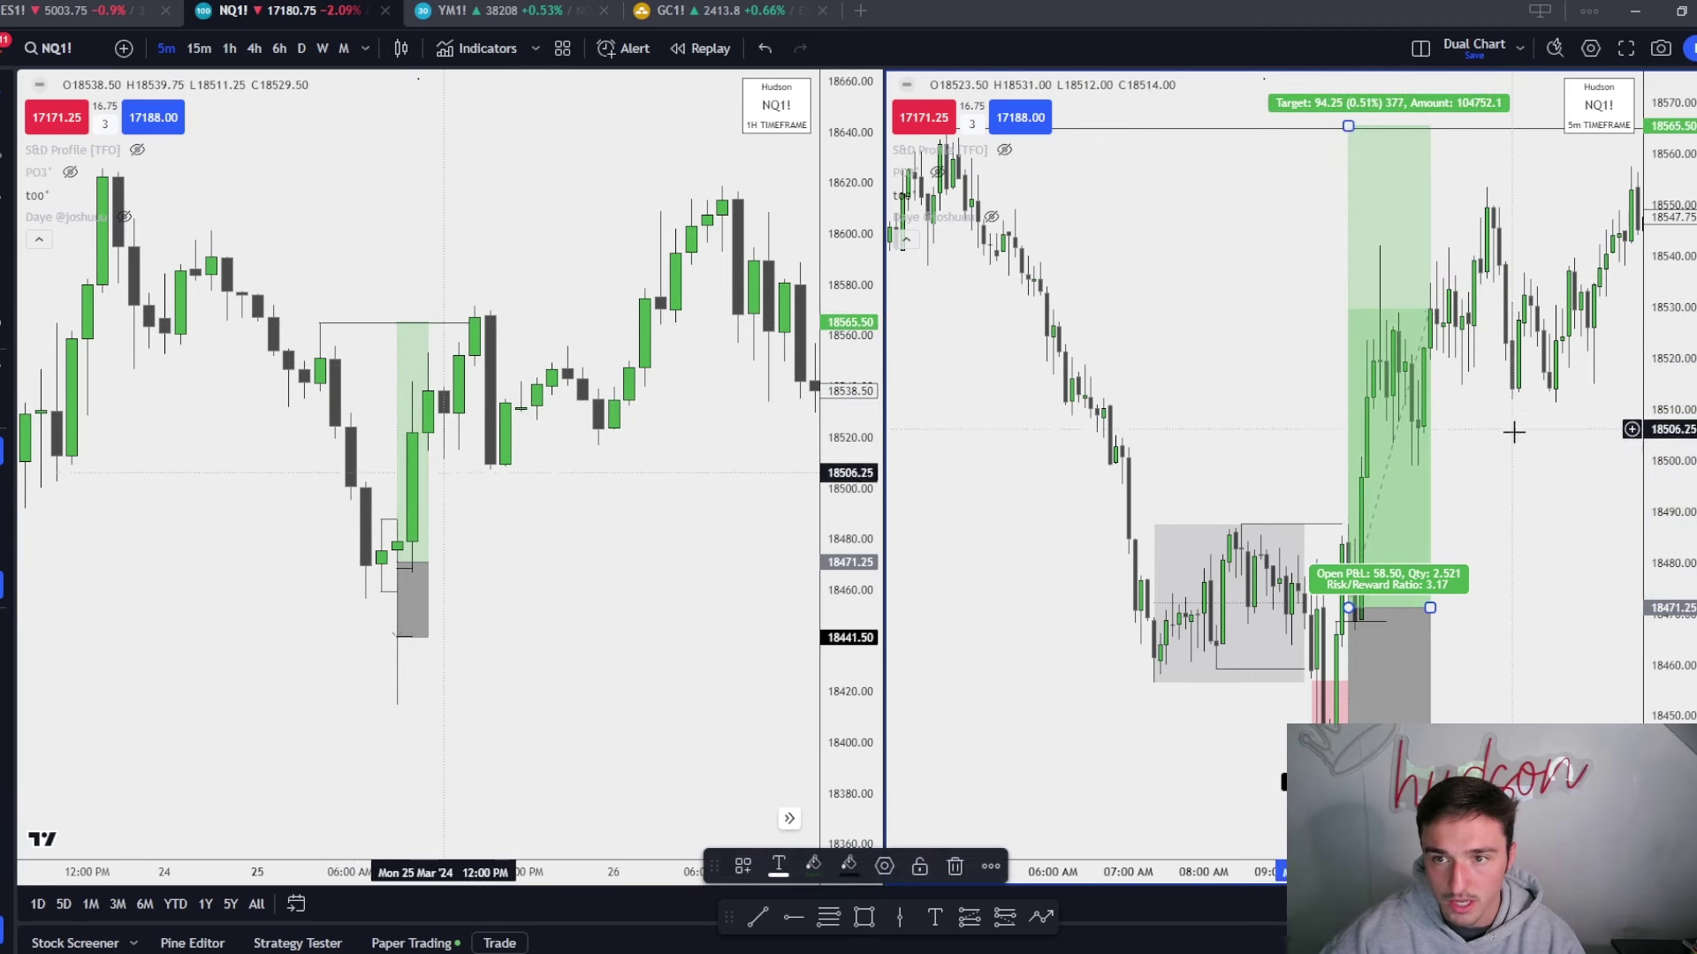
click(1474, 622)
click(1425, 600)
key(Delete)
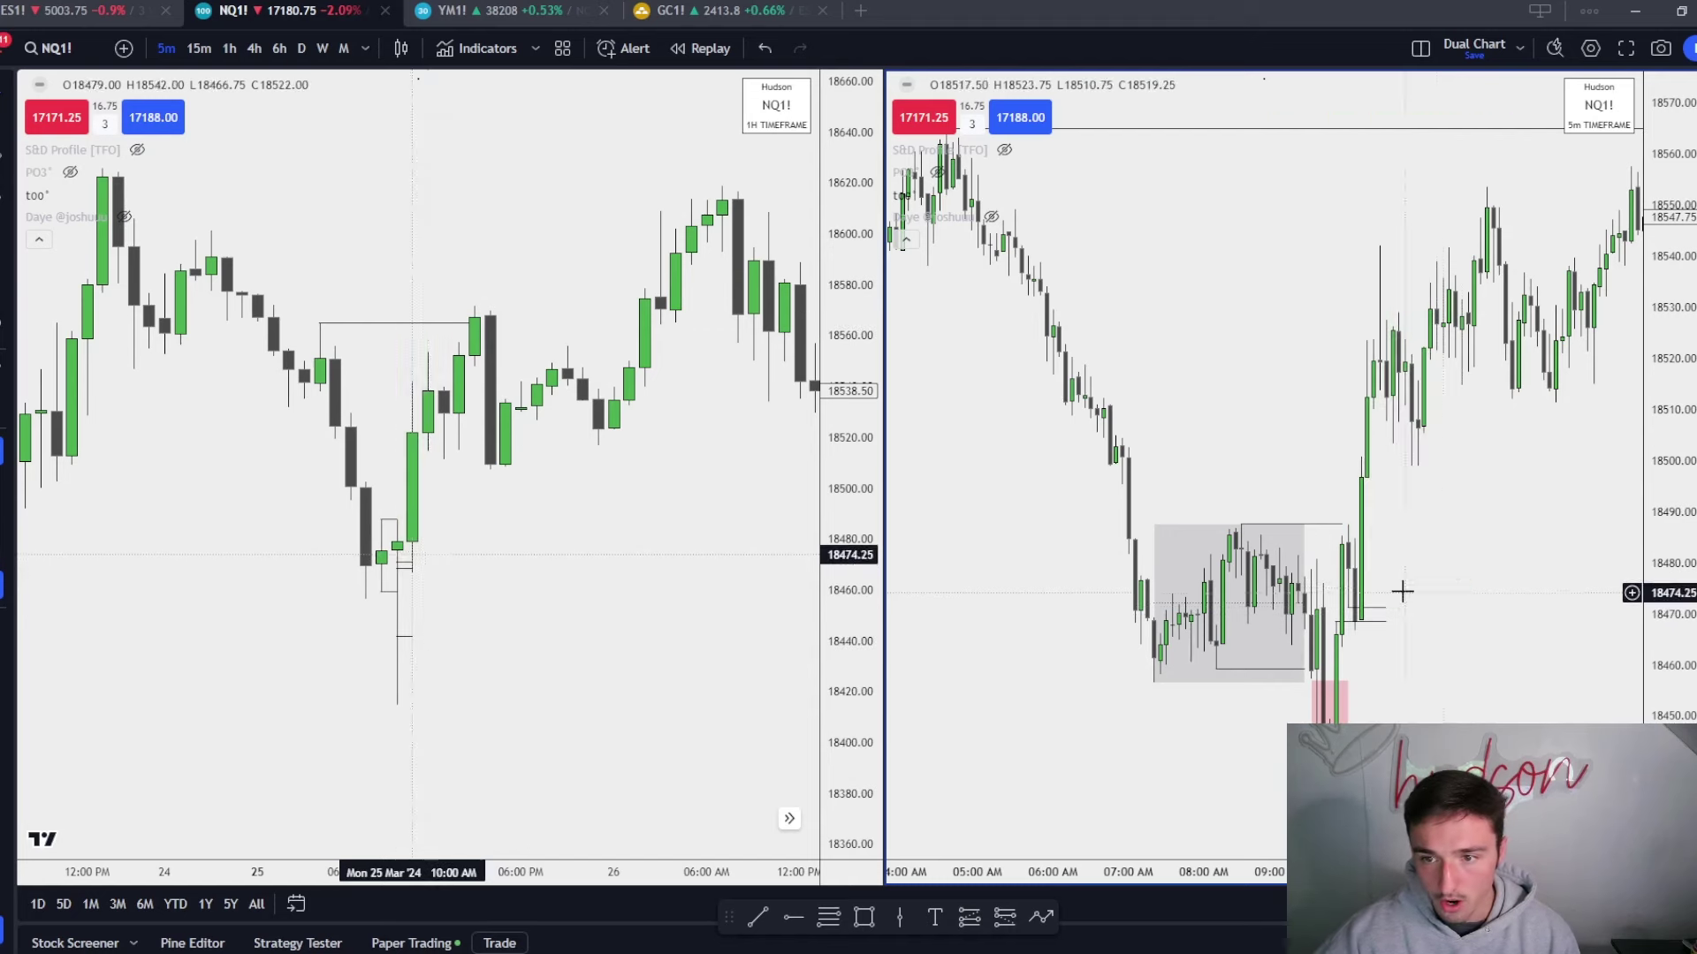
Draw a 5m rectangle between 18510.00 and 18500.75 over the gap in the rally and apply the FVG template.
drag(1402, 577, 1328, 584)
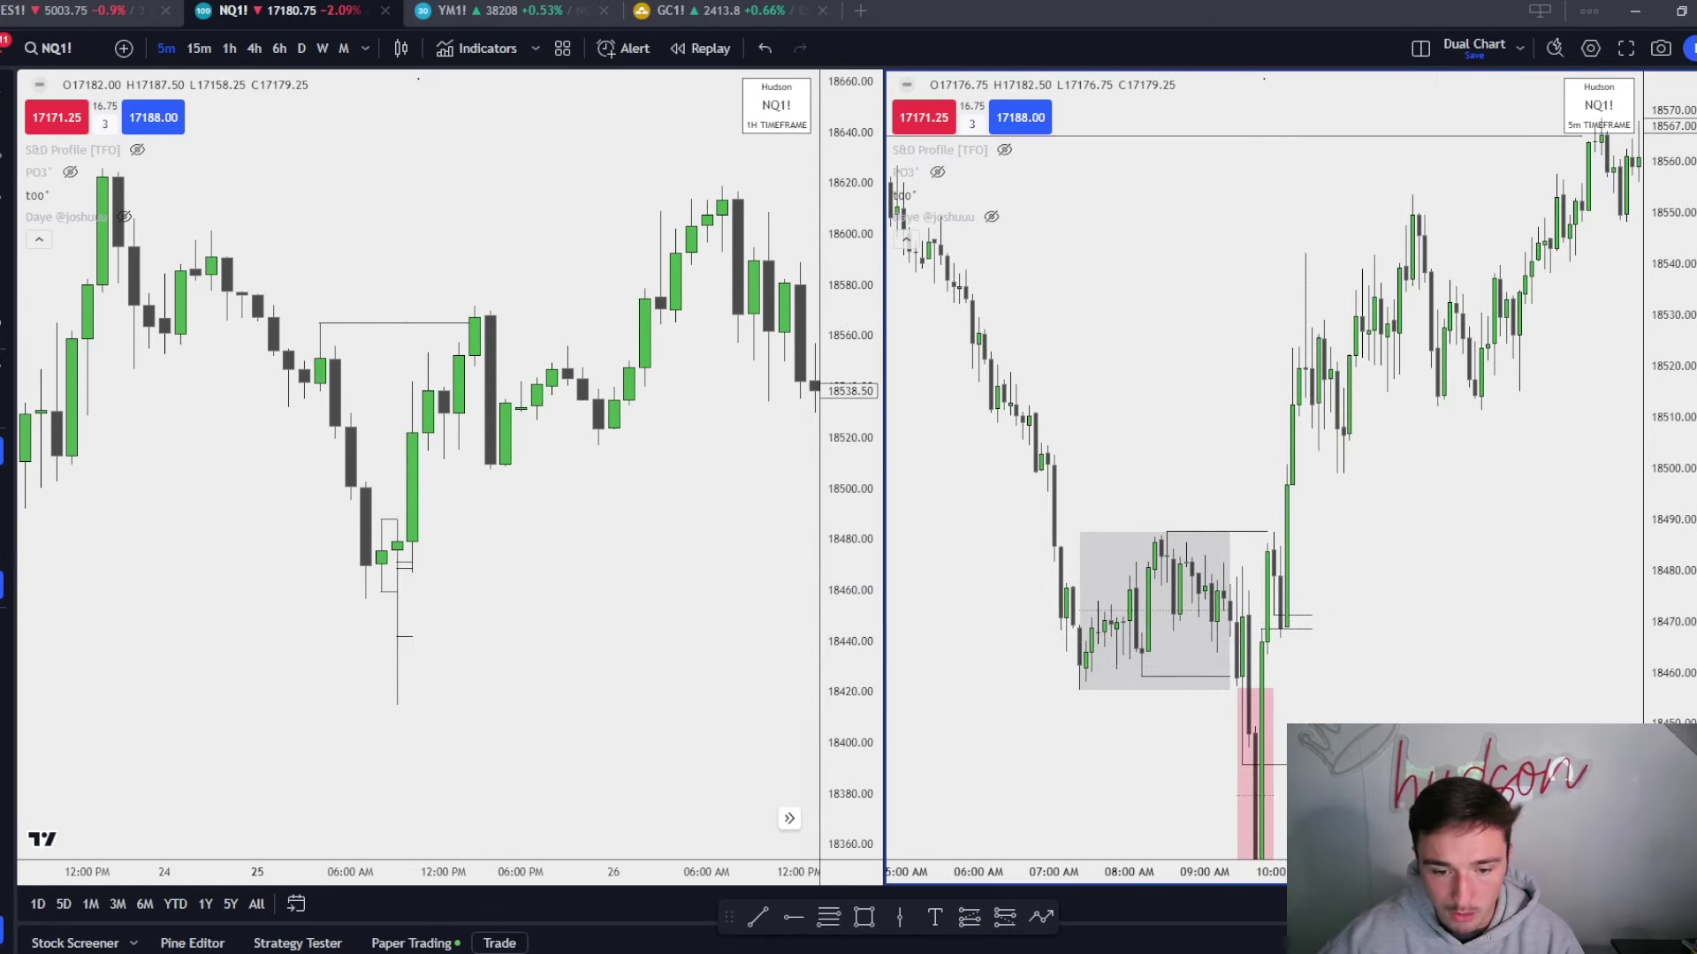
click(863, 919)
mouse_move(1285, 417)
mouse_down()
mouse_move(1299, 465)
mouse_move(1538, 441)
mouse_up()
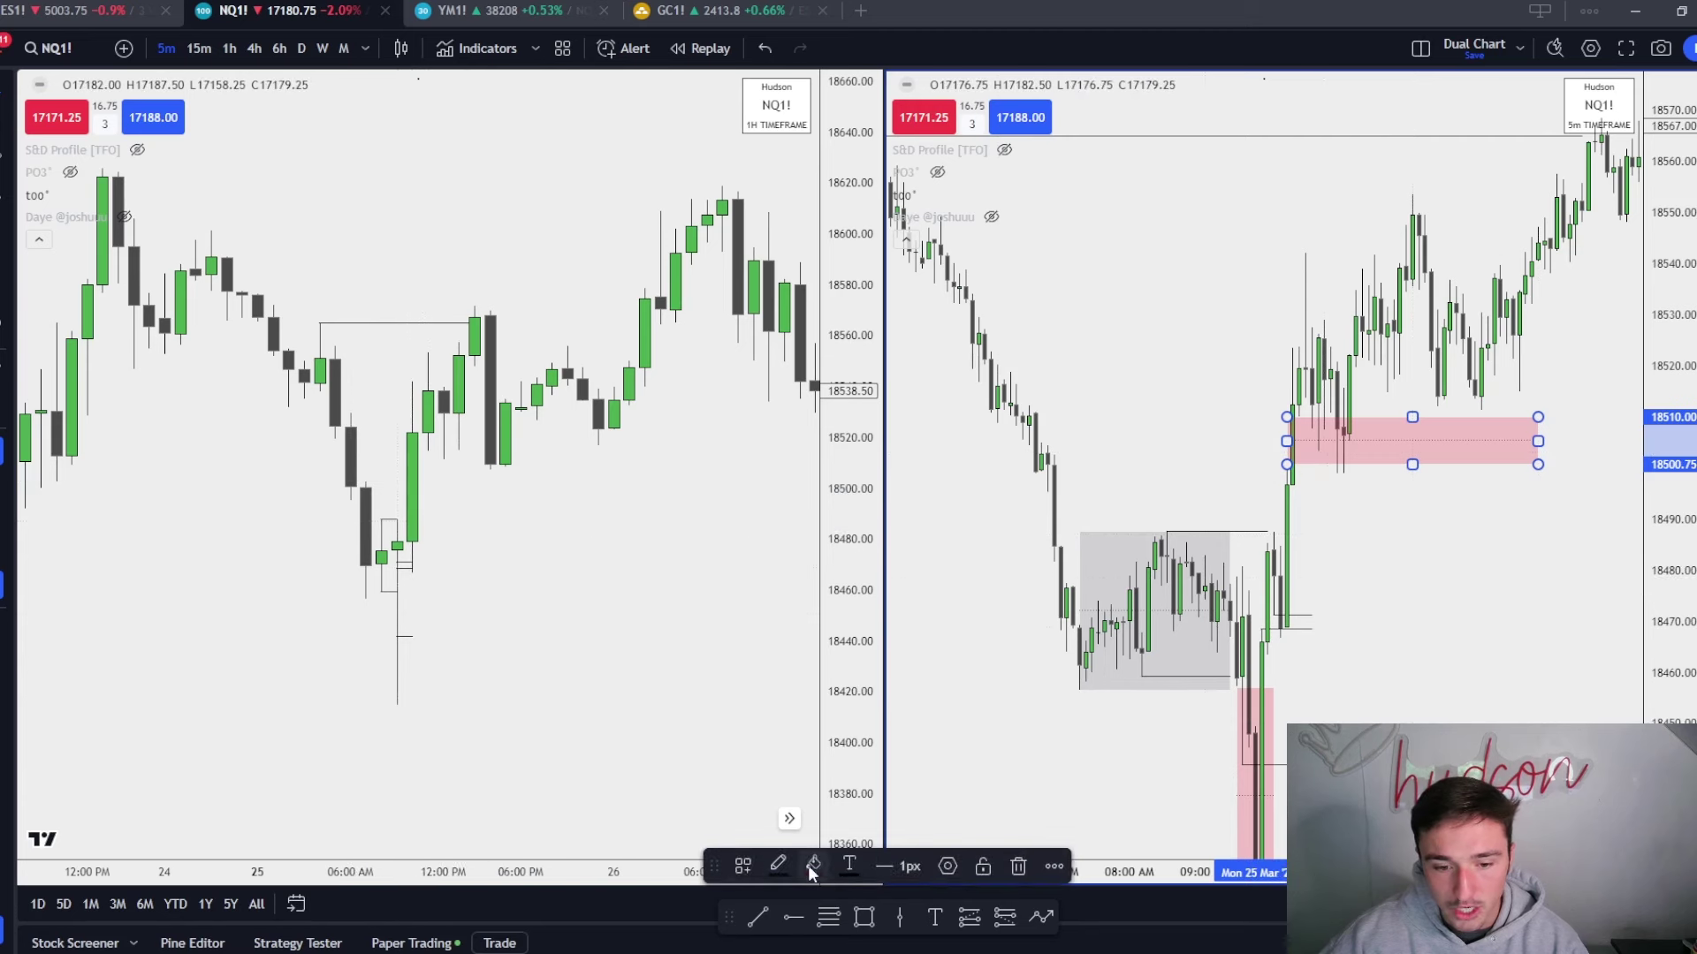
click(743, 866)
click(778, 941)
Draw a rectangle from 18456.50 at 10:00 AM up to 18565.50 over the 5m expansion and fill it blue.
drag(1496, 575, 1229, 678)
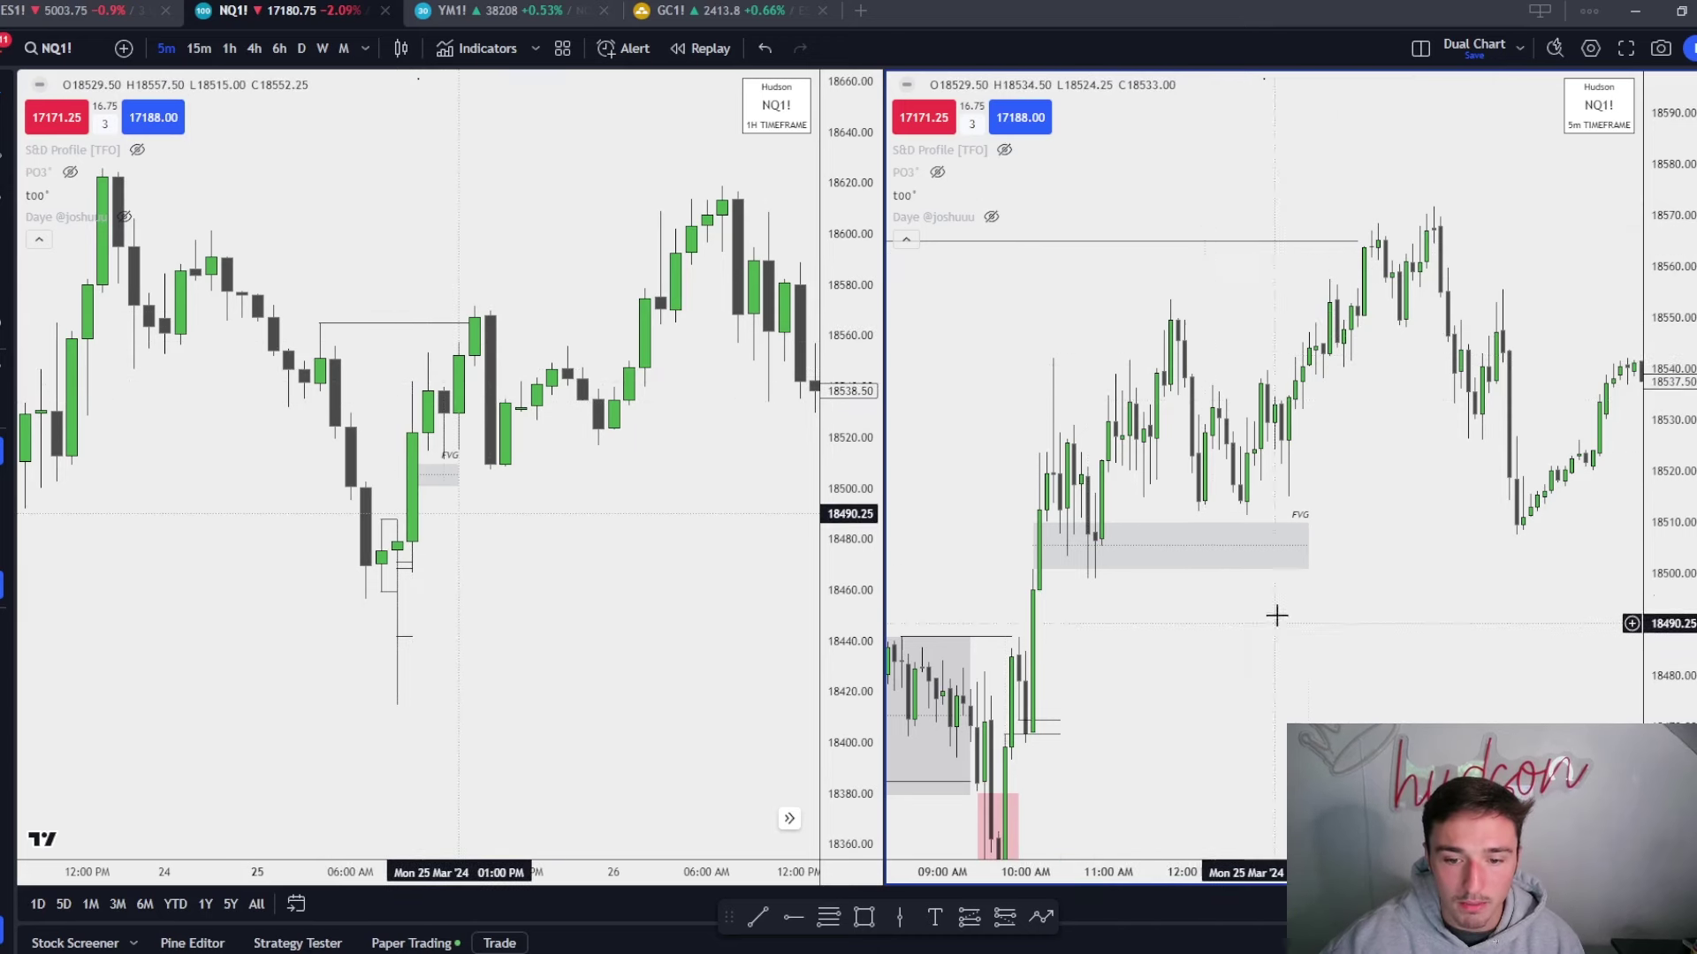
drag(1276, 613, 1323, 533)
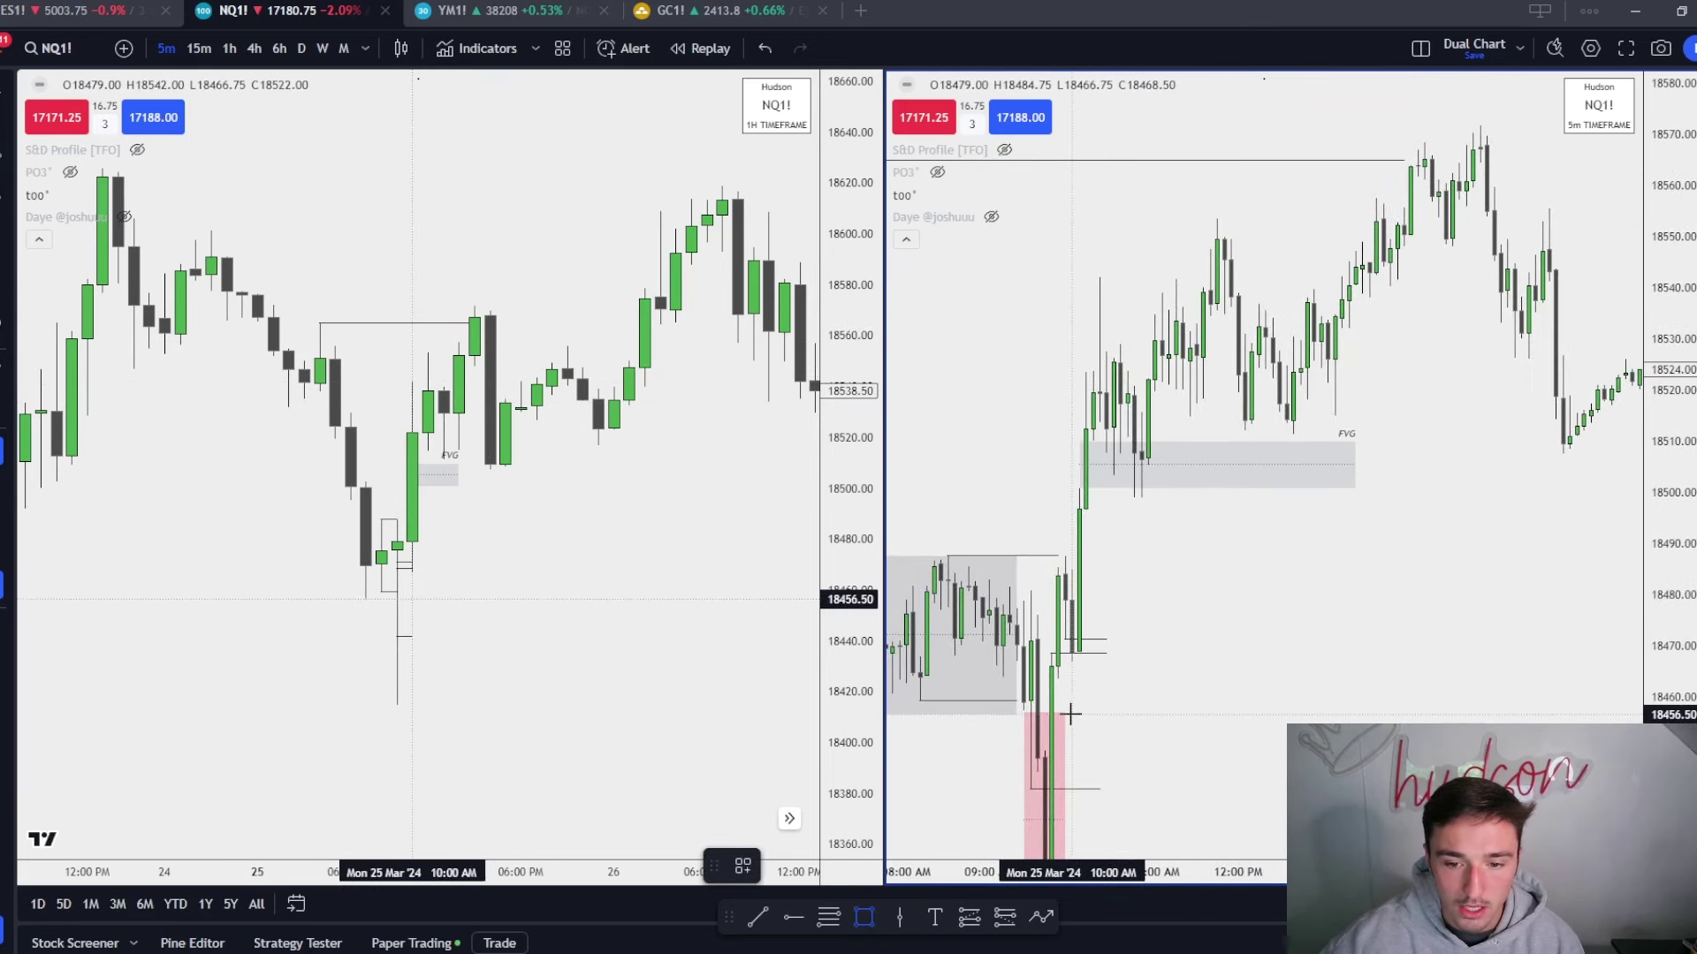
mouse_move(1072, 714)
mouse_down()
mouse_move(1352, 182)
mouse_move(1320, 157)
mouse_up()
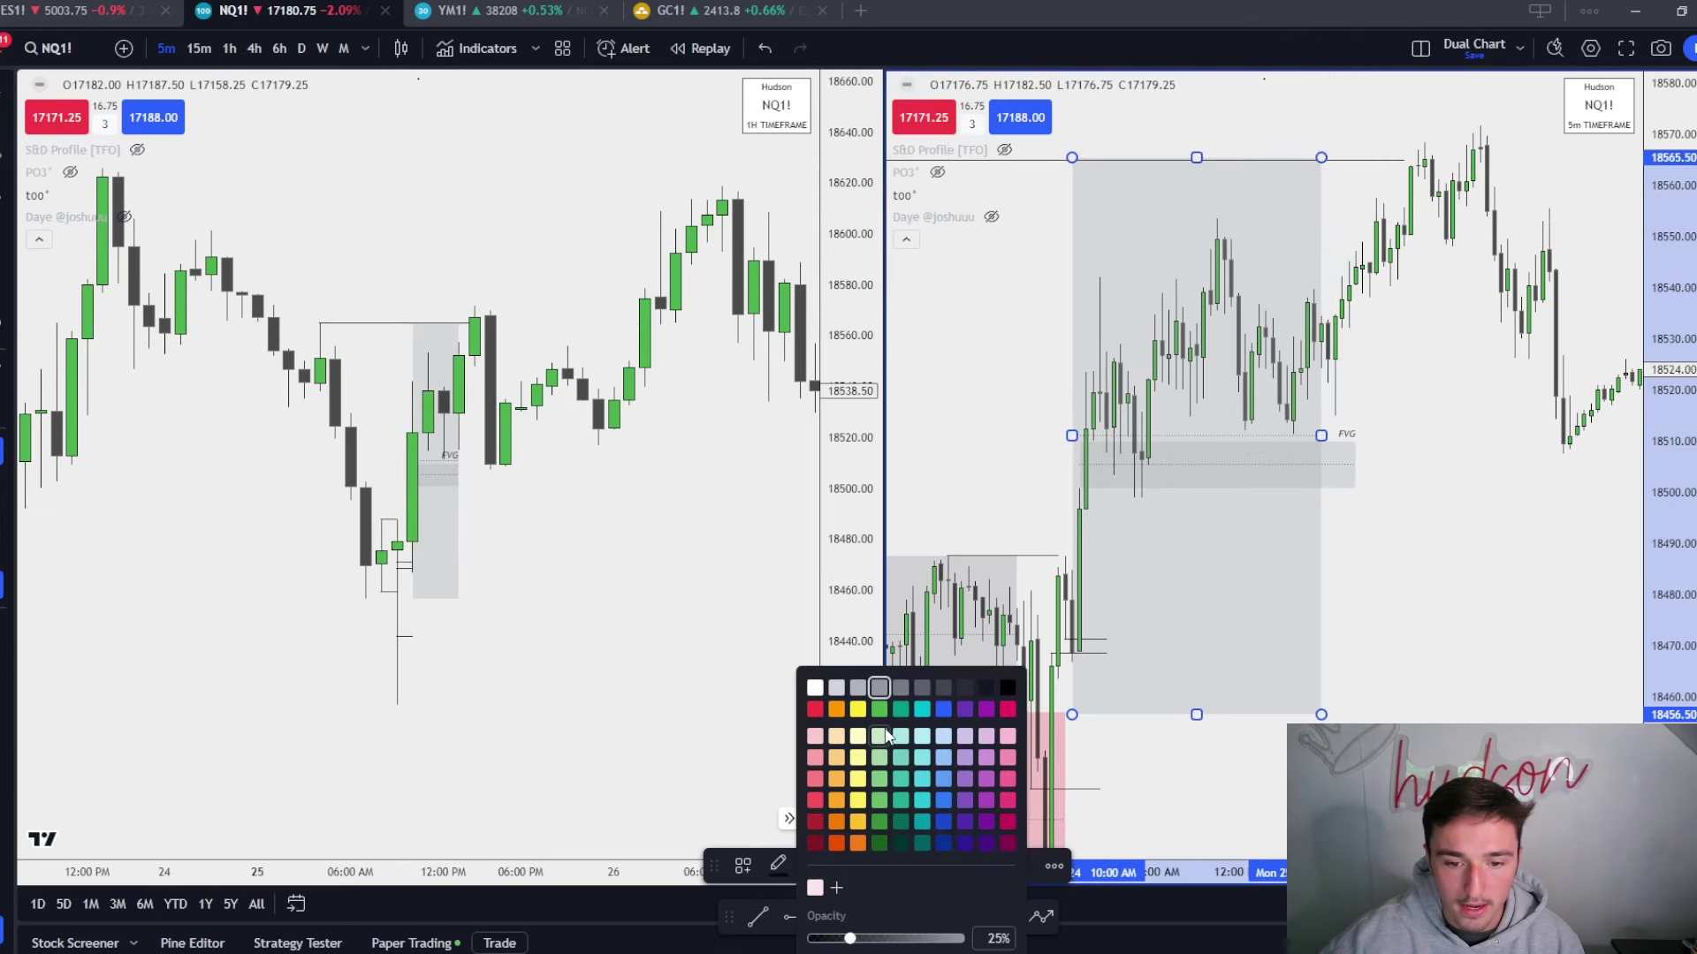
click(944, 711)
click(1332, 708)
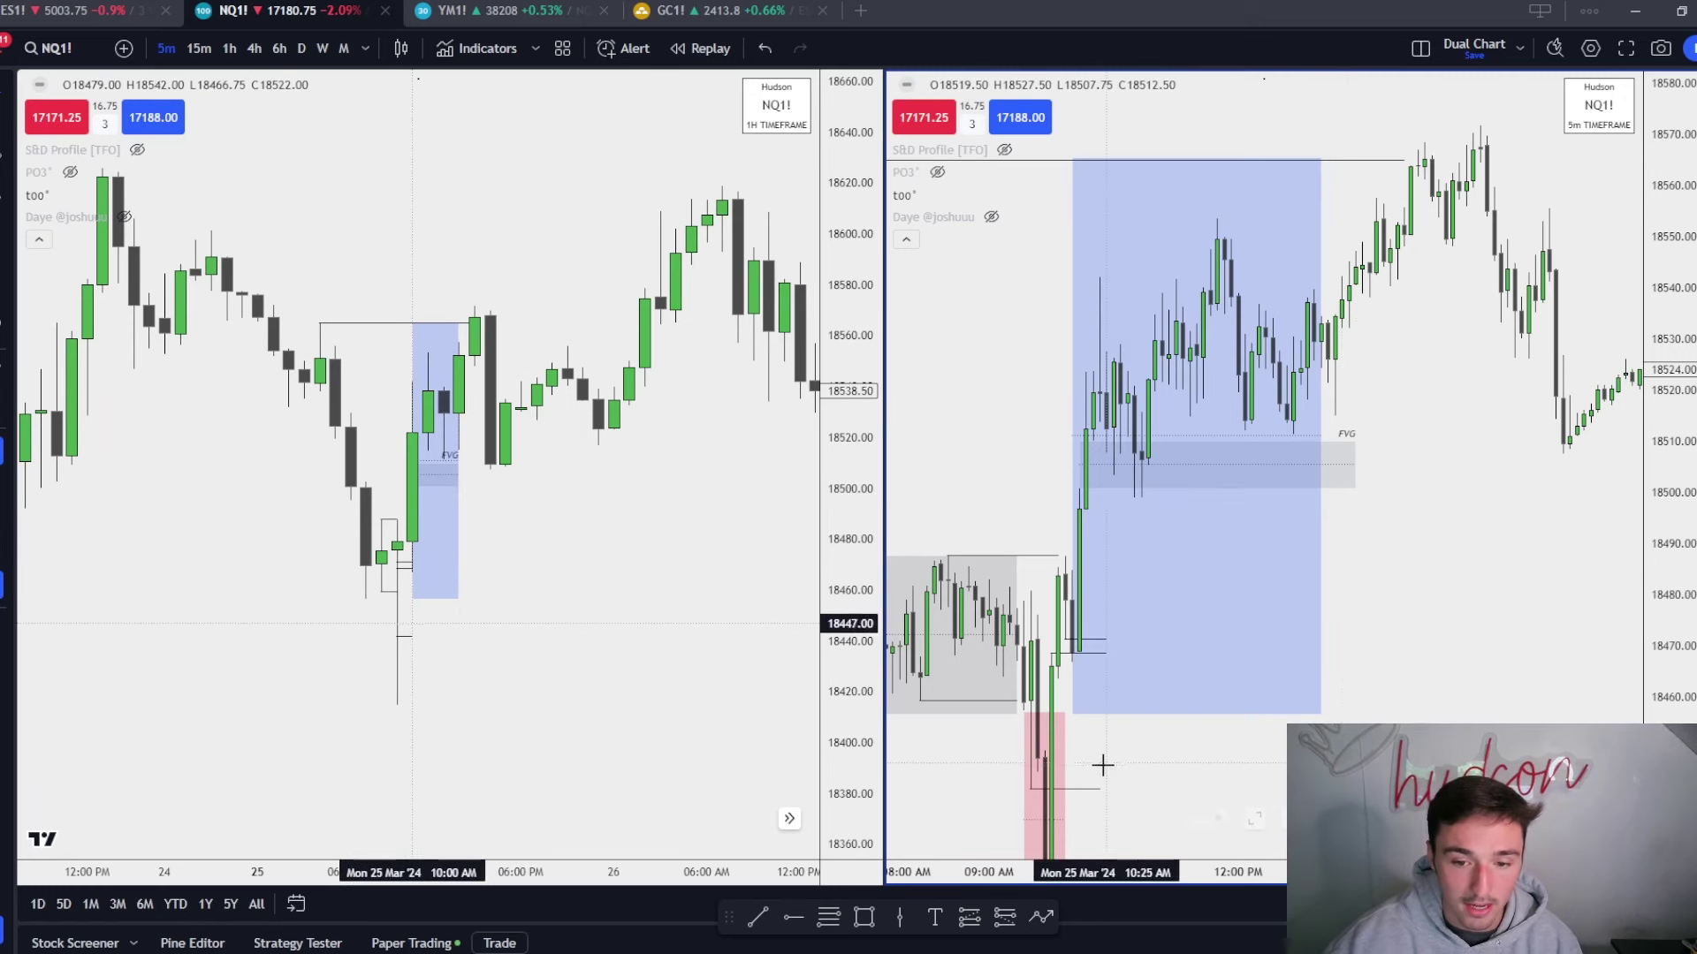
Extend the red manipulation box on the 5m chart so it starts slightly earlier, before the 09:30 AM candle.
scroll(1148, 737, down, 2)
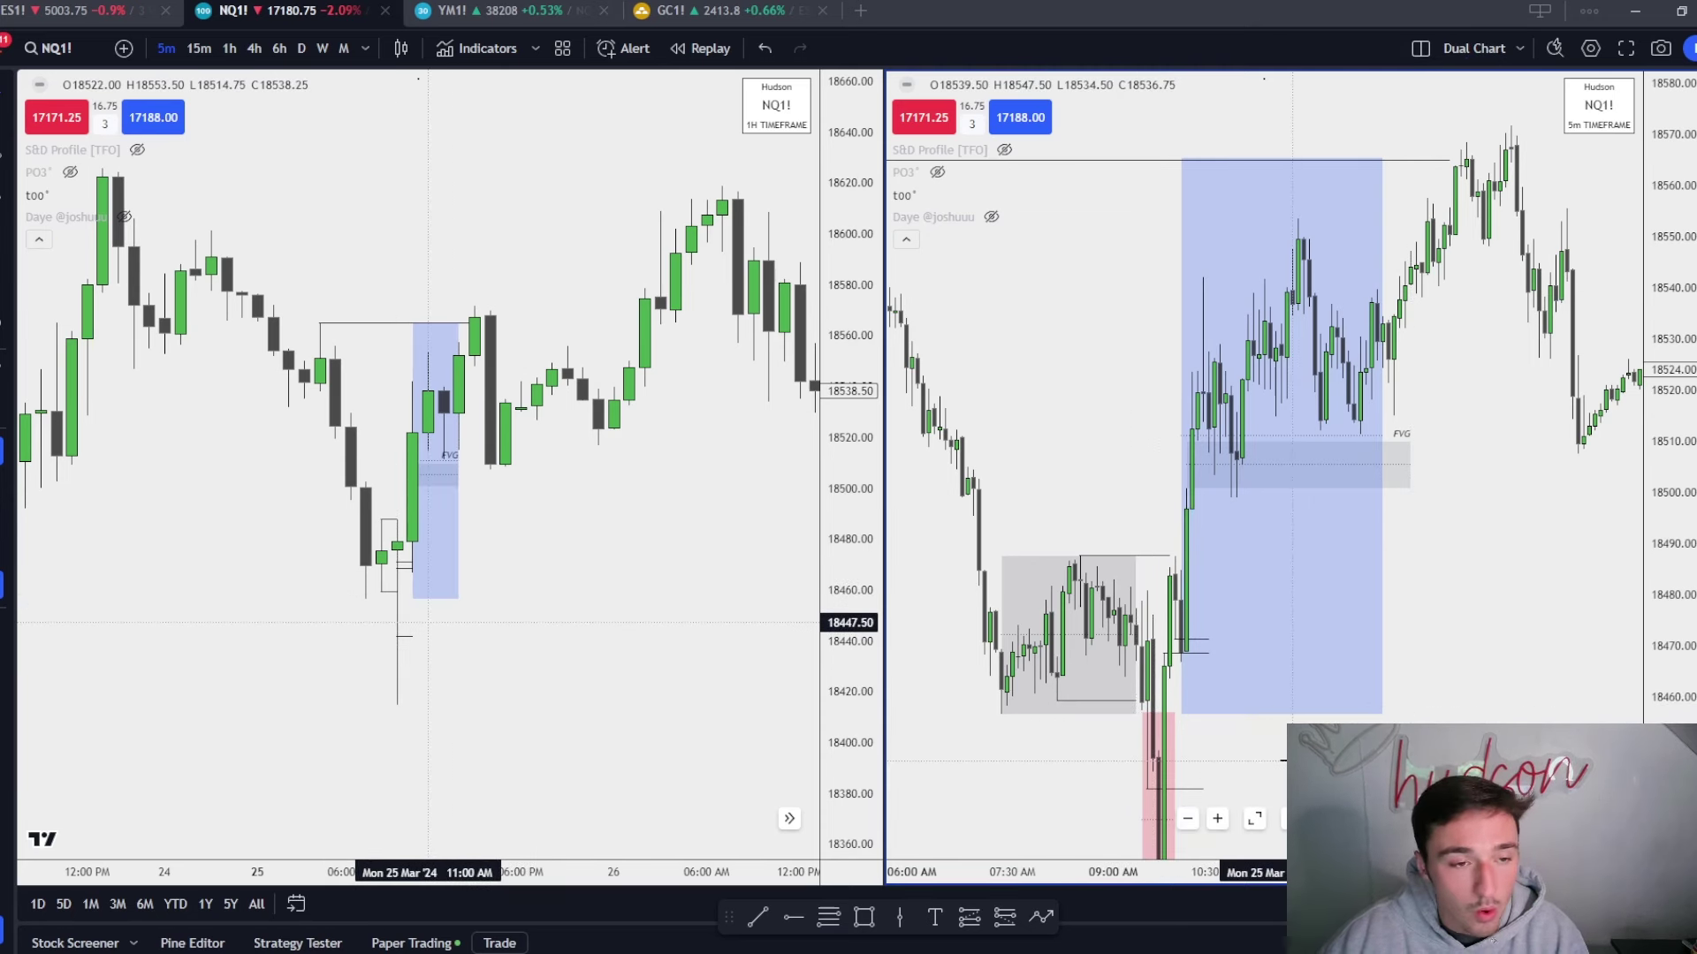
mouse_move(1057, 795)
mouse_down()
mouse_move(1438, 303)
mouse_move(1610, 131)
mouse_move(1333, 654)
mouse_move(975, 745)
mouse_move(1047, 782)
mouse_up()
drag(1266, 763, 1330, 714)
drag(1670, 371, 1669, 465)
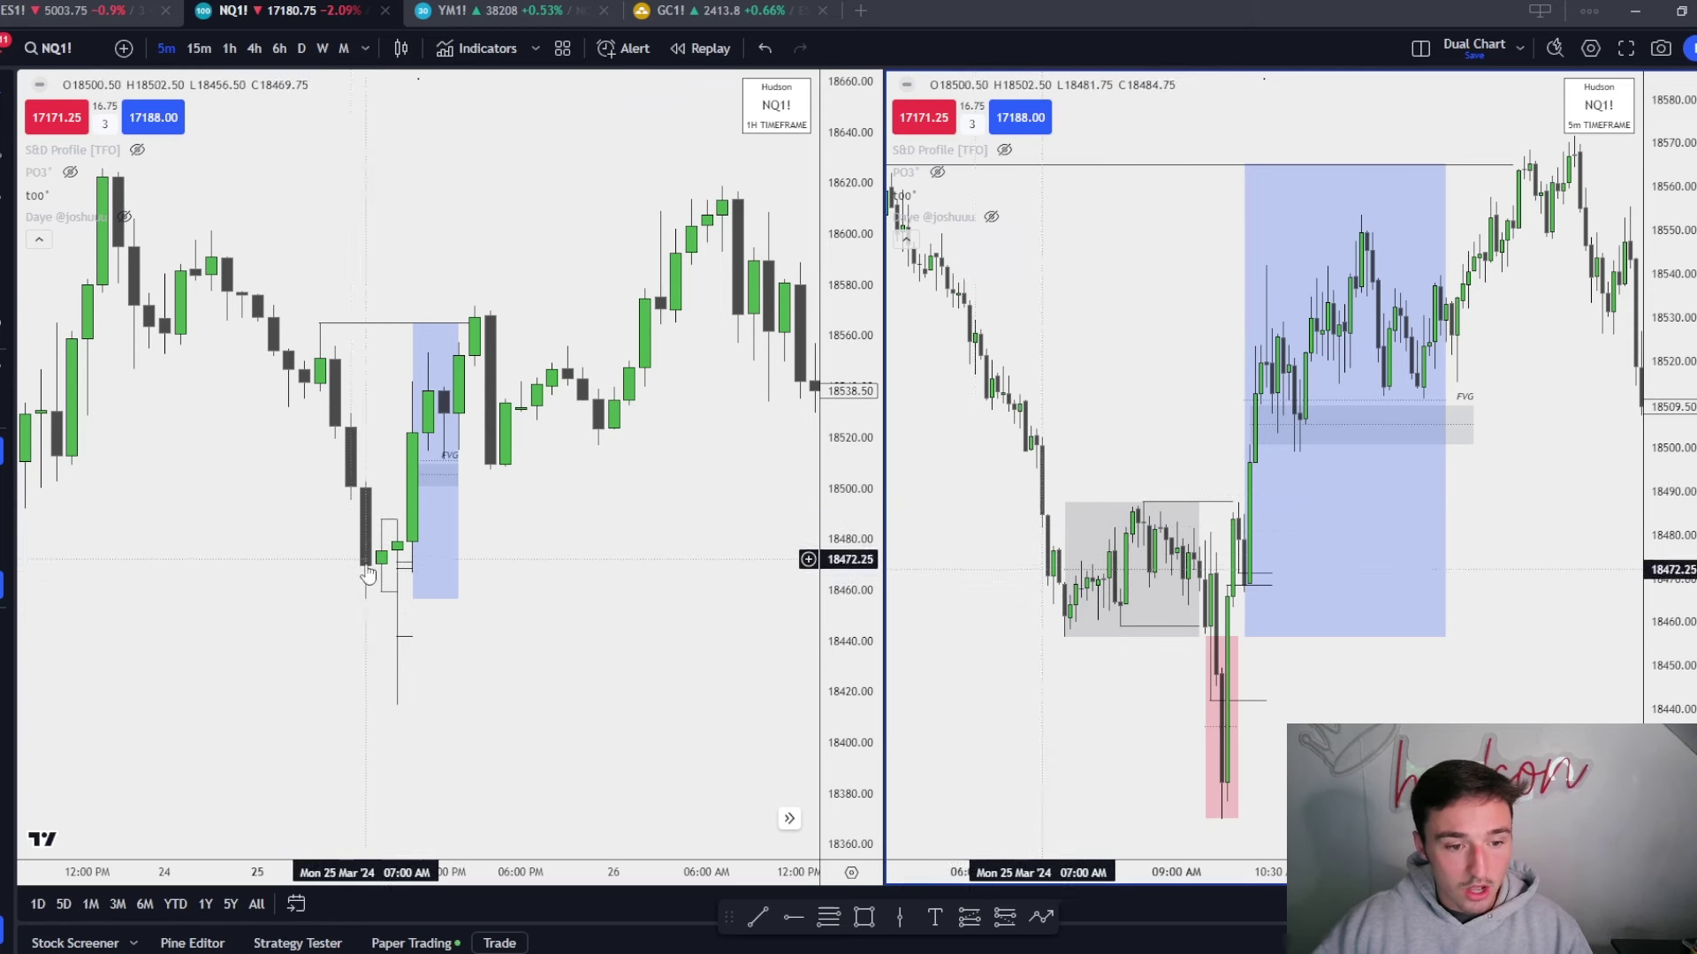
click(1204, 724)
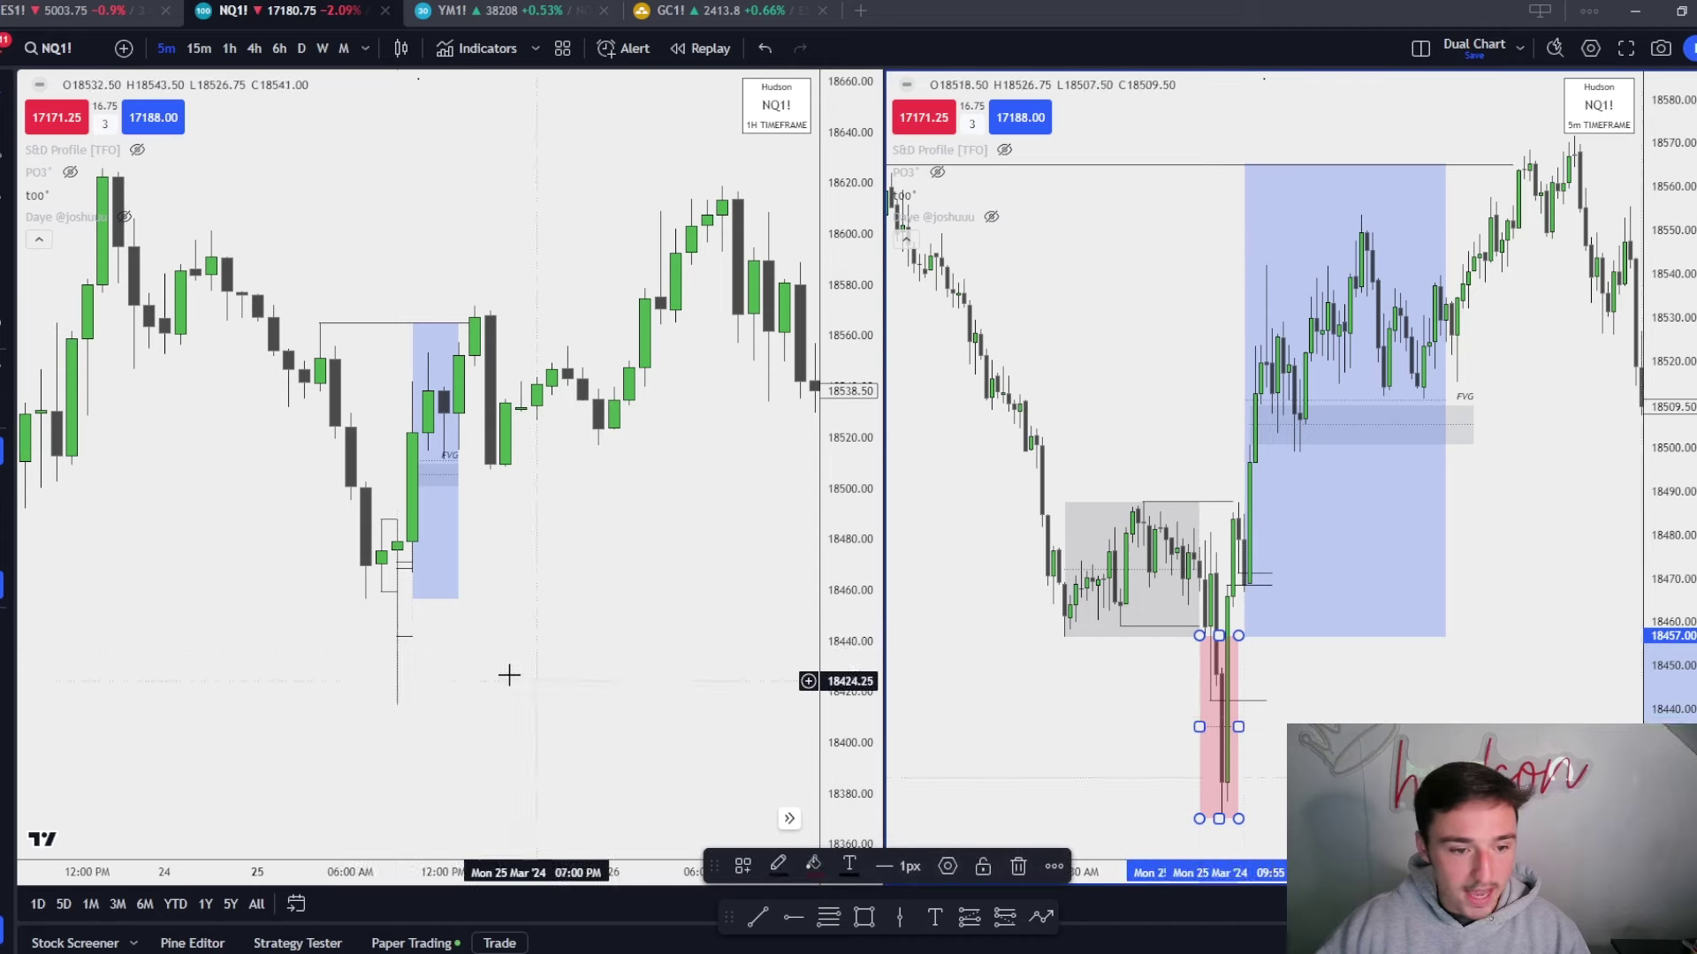
click(474, 639)
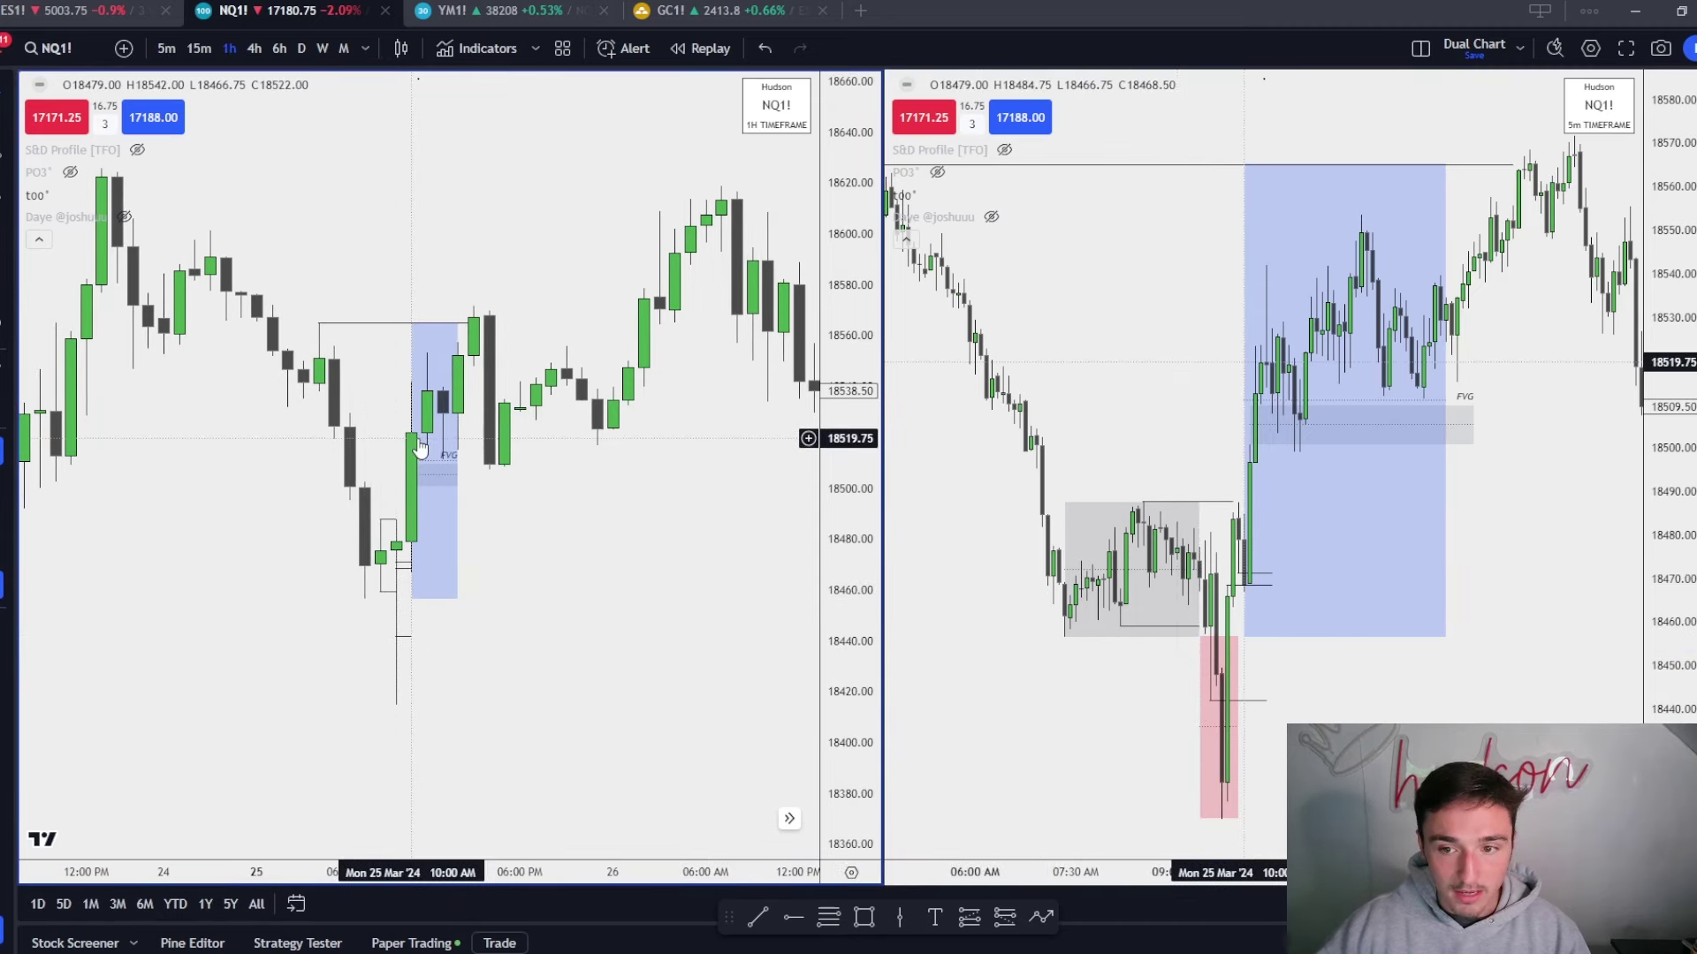
click(1248, 583)
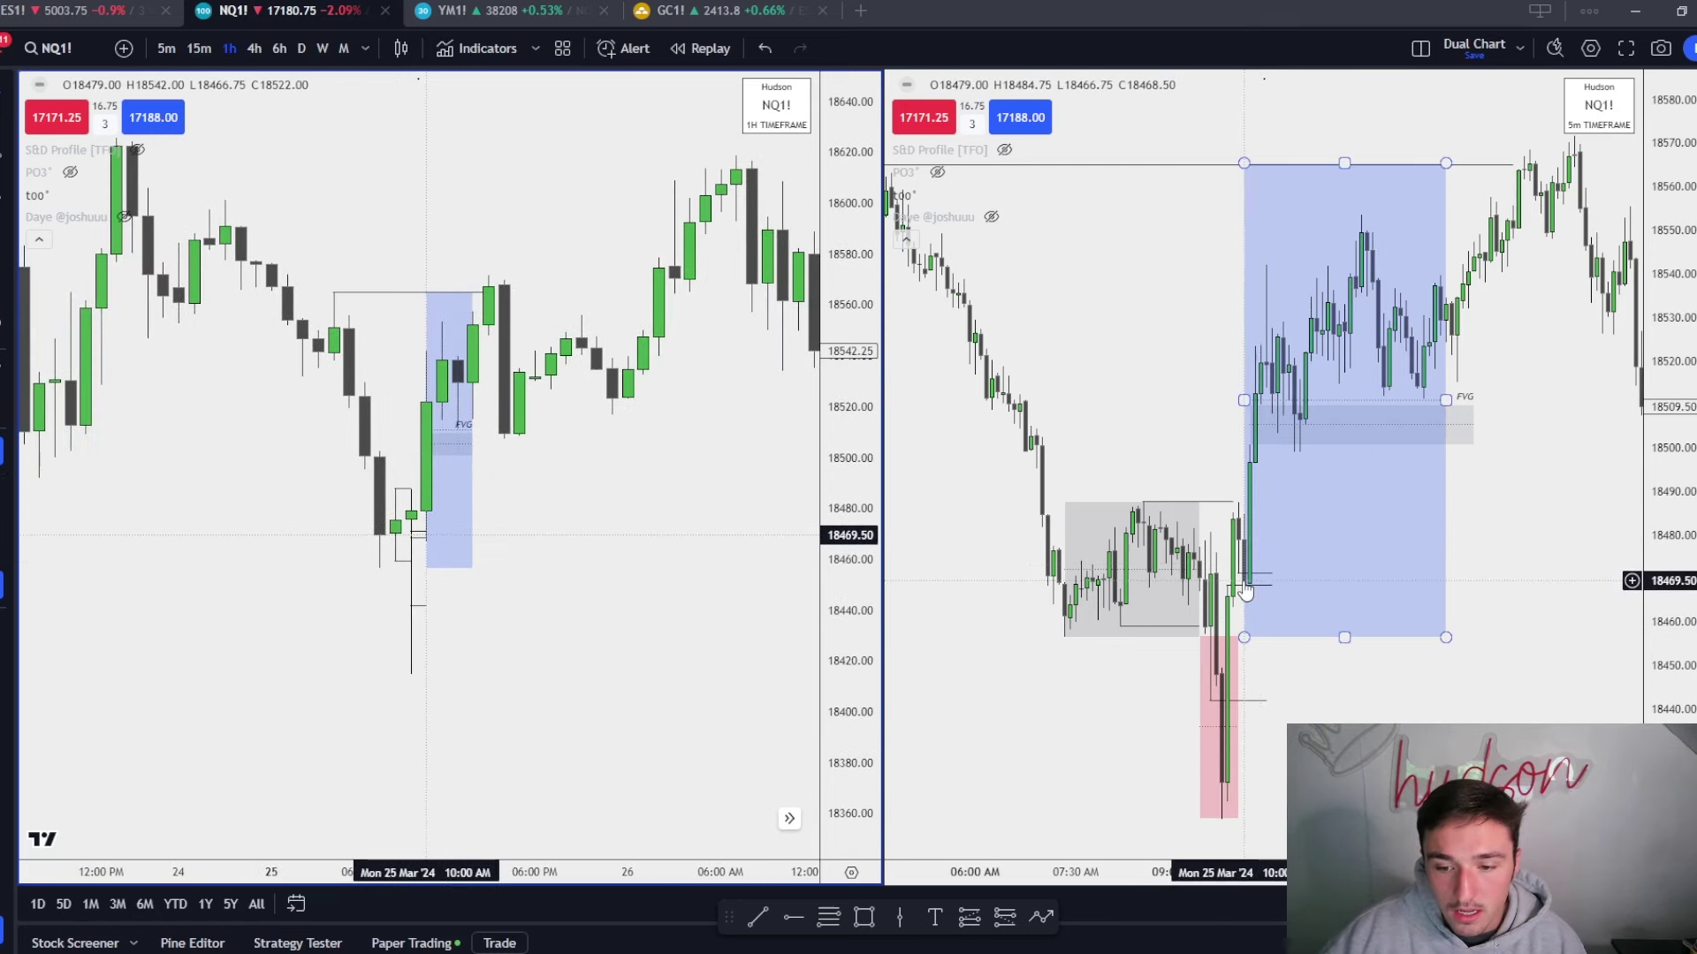
click(424, 523)
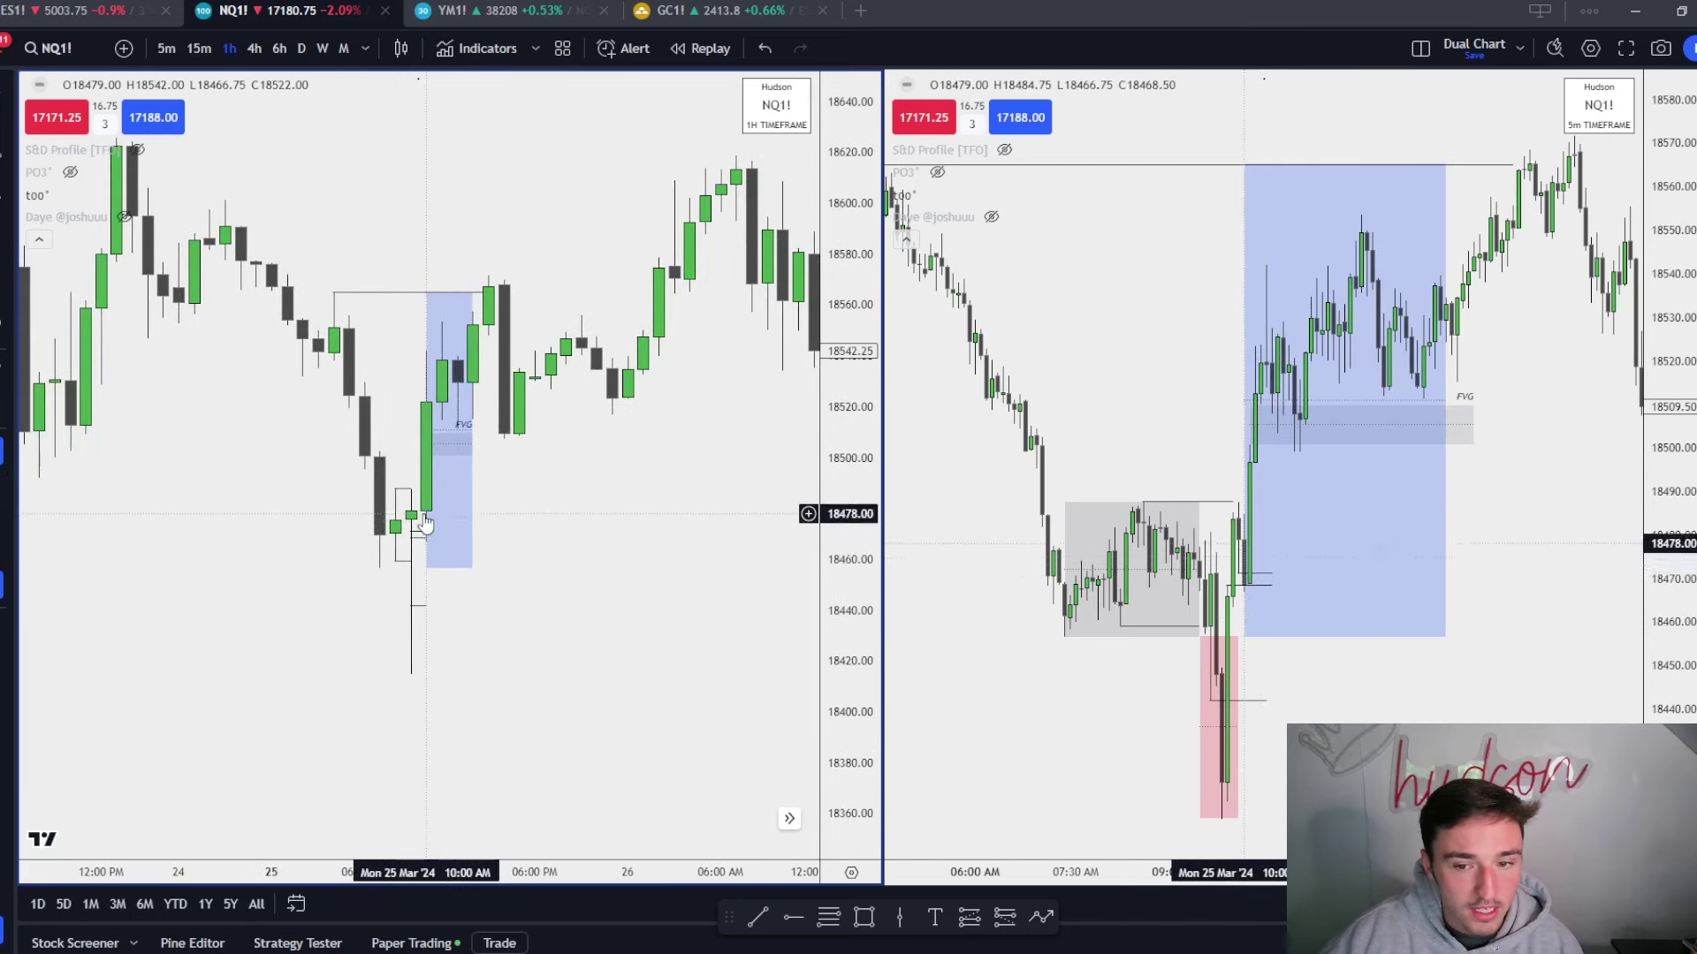
click(425, 524)
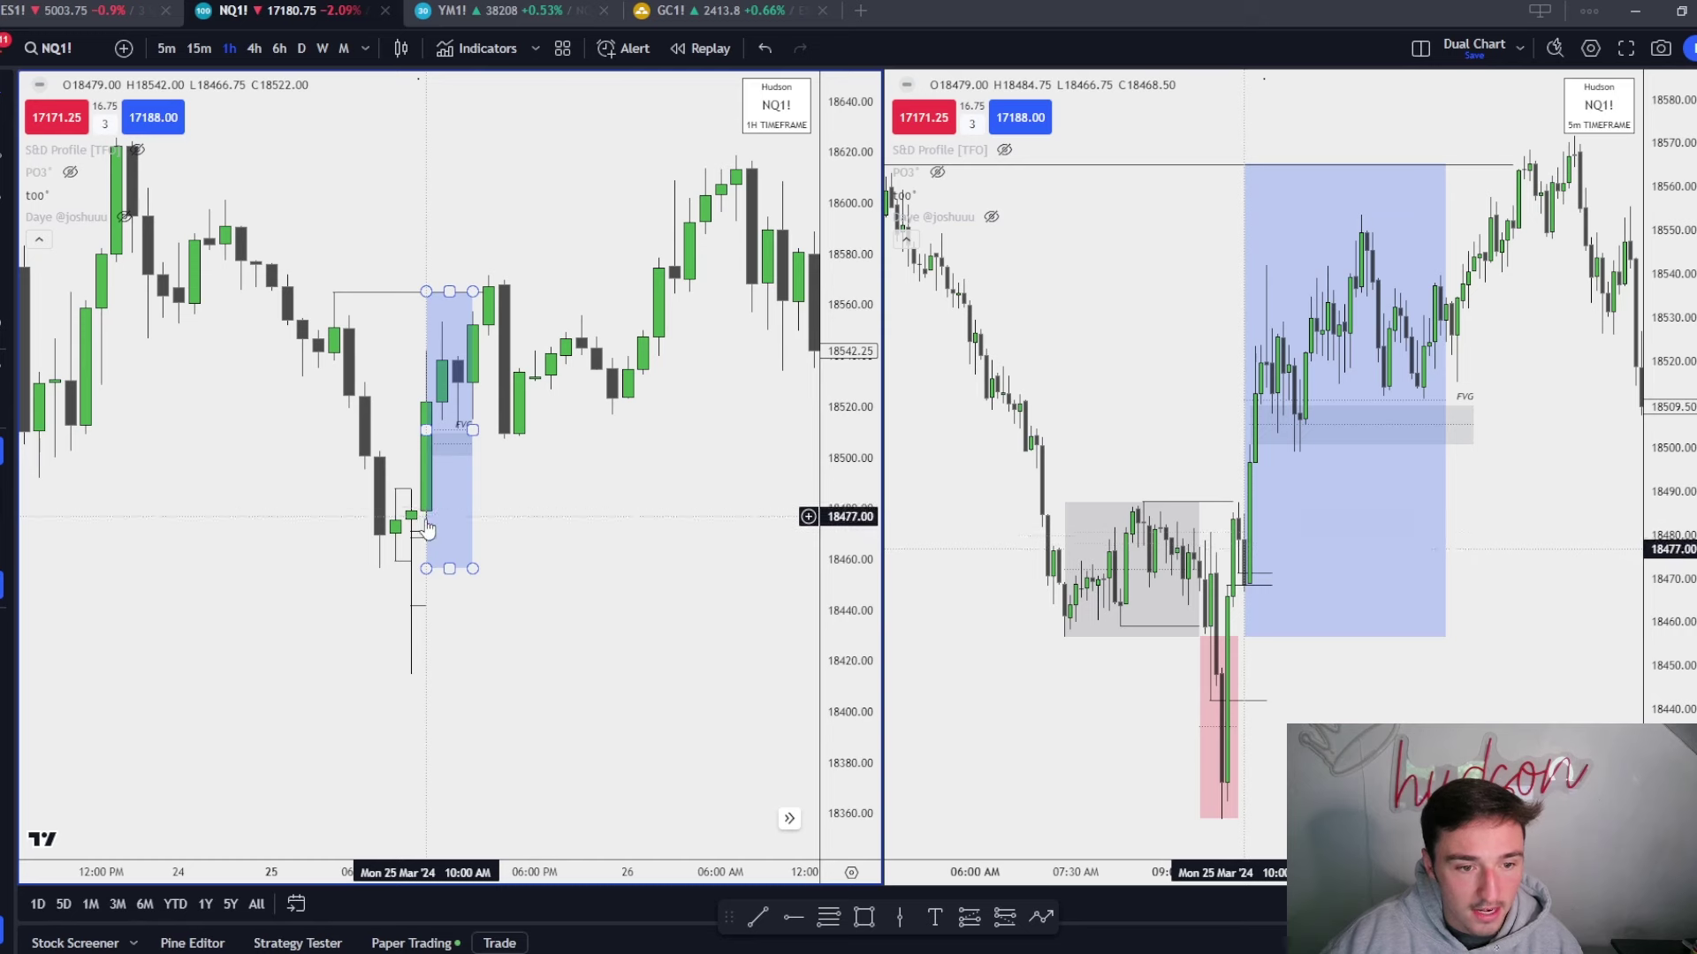
Select all the drawings on the 5m chart and limit their visibility to the current interval only.
drag(1079, 750, 1621, 89)
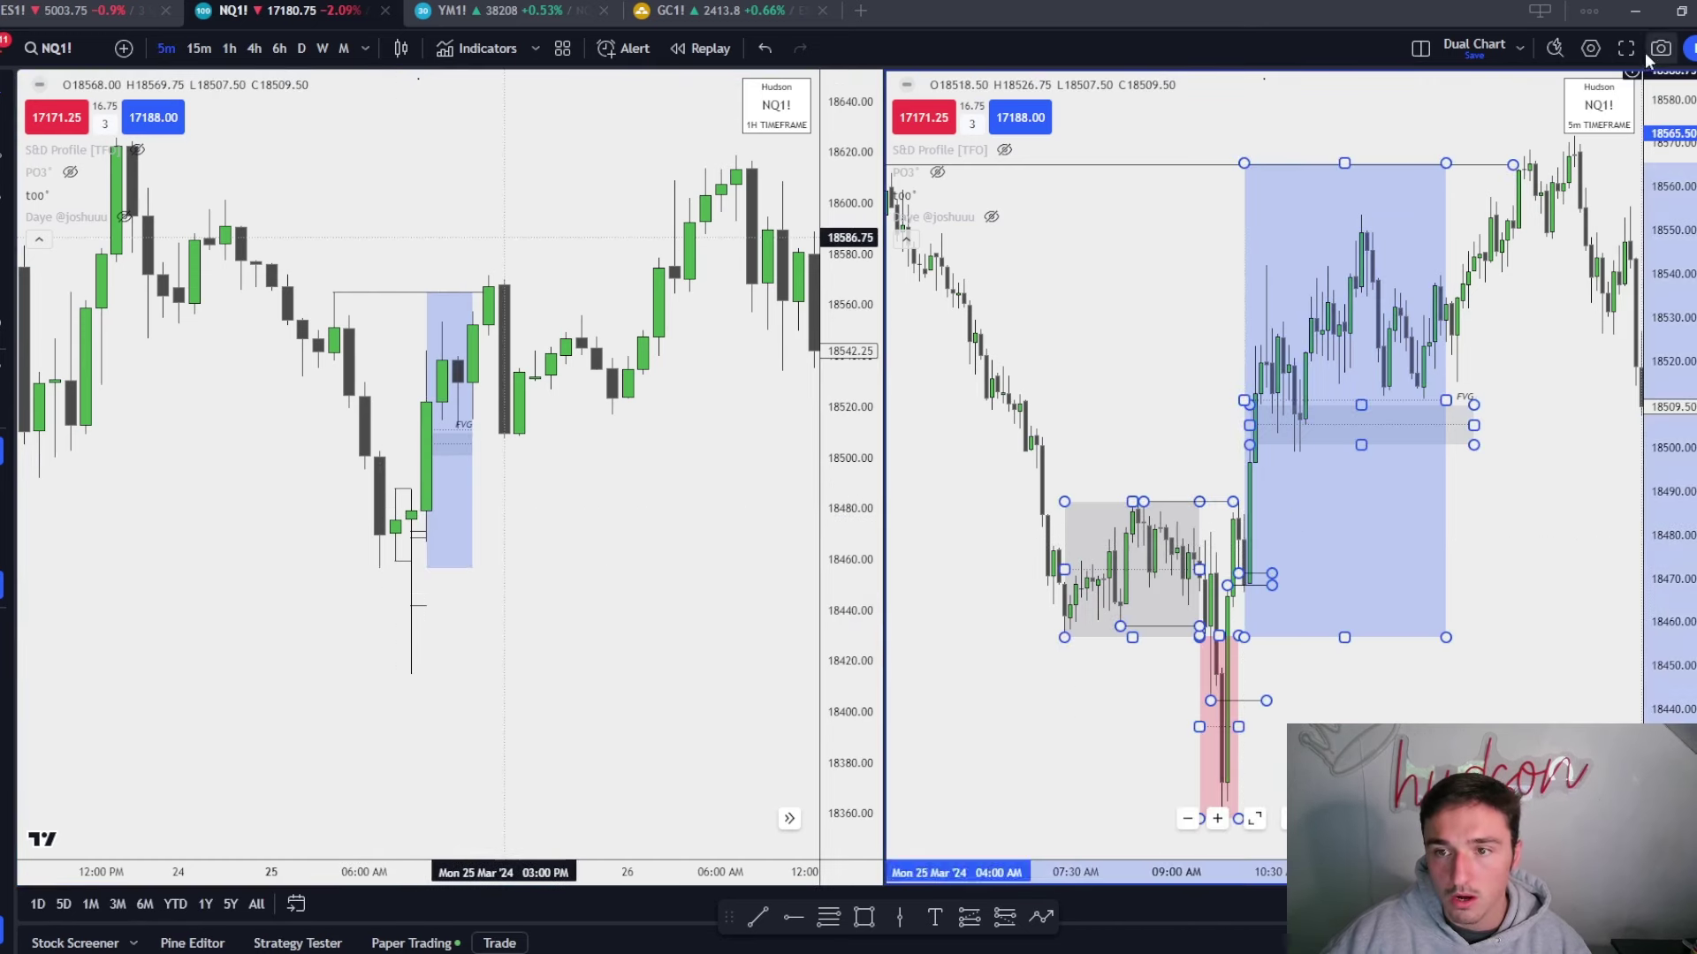
click(1542, 165)
right_click(1542, 165)
mouse_move(1610, 247)
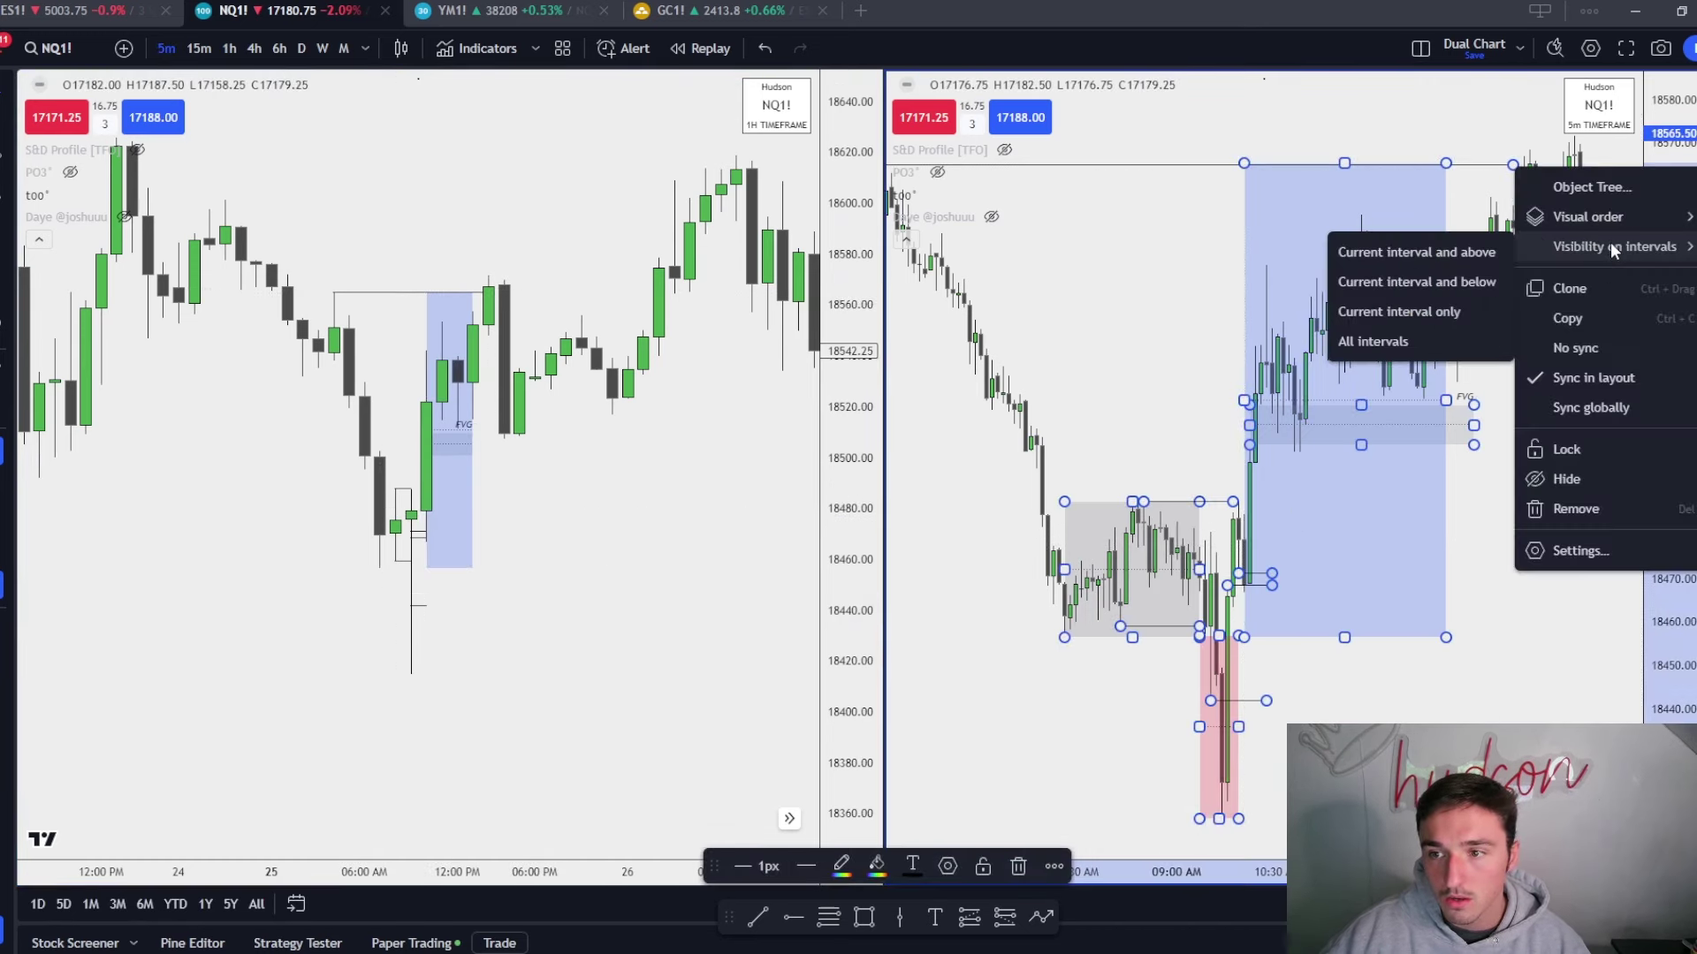
click(1428, 311)
click(641, 508)
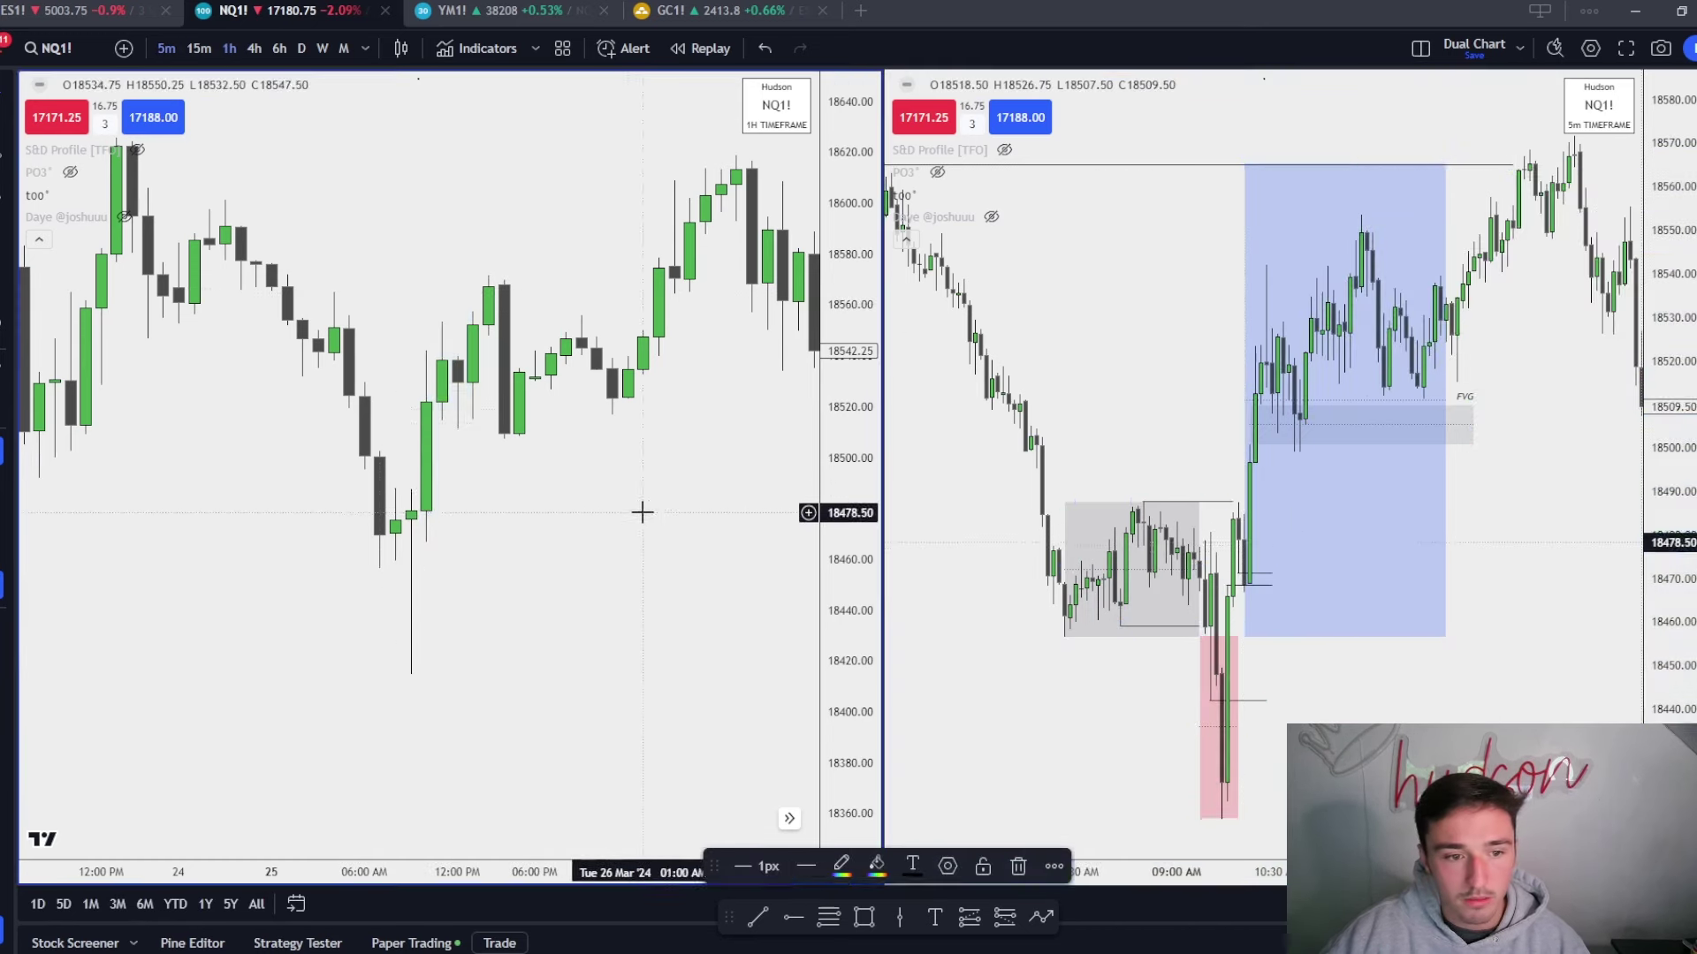
Draw a 1h trend line from the 10:00 AM candle's open at 18479.00 to about 03:00 PM.
click(758, 918)
click(428, 512)
shift+click(504, 513)
click(612, 630)
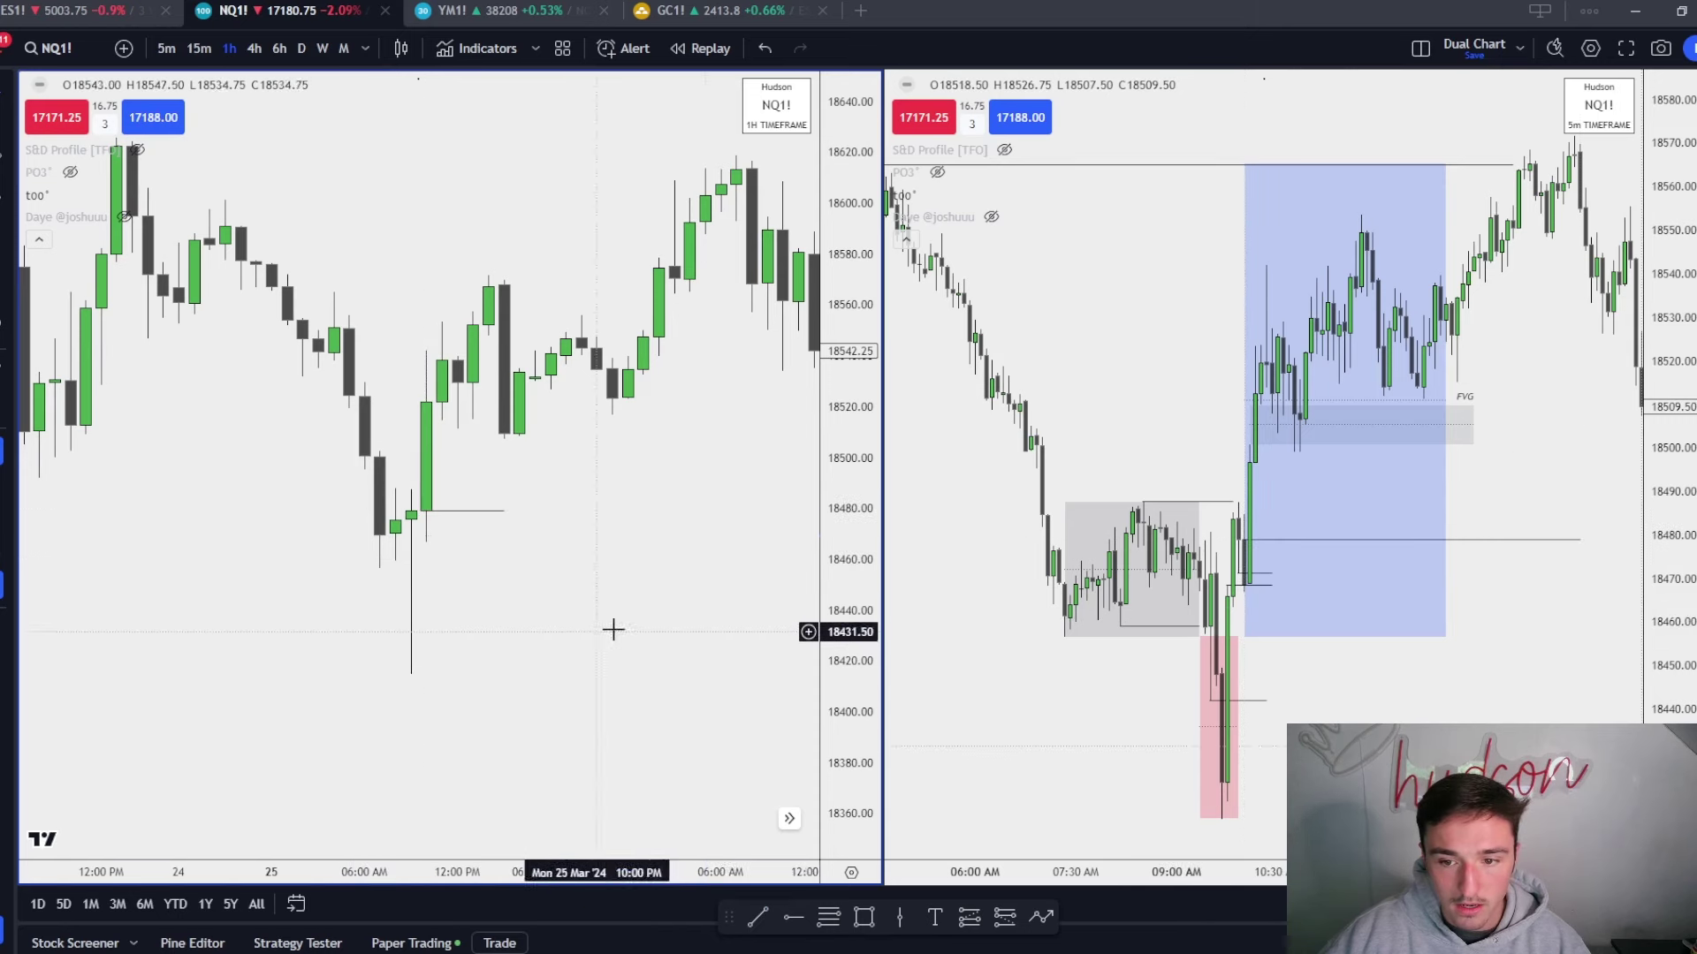
Inspect the 5m candles around the 10:00 AM low beneath the new opening-price line.
scroll(1248, 650, up, 3)
drag(1287, 705, 1450, 661)
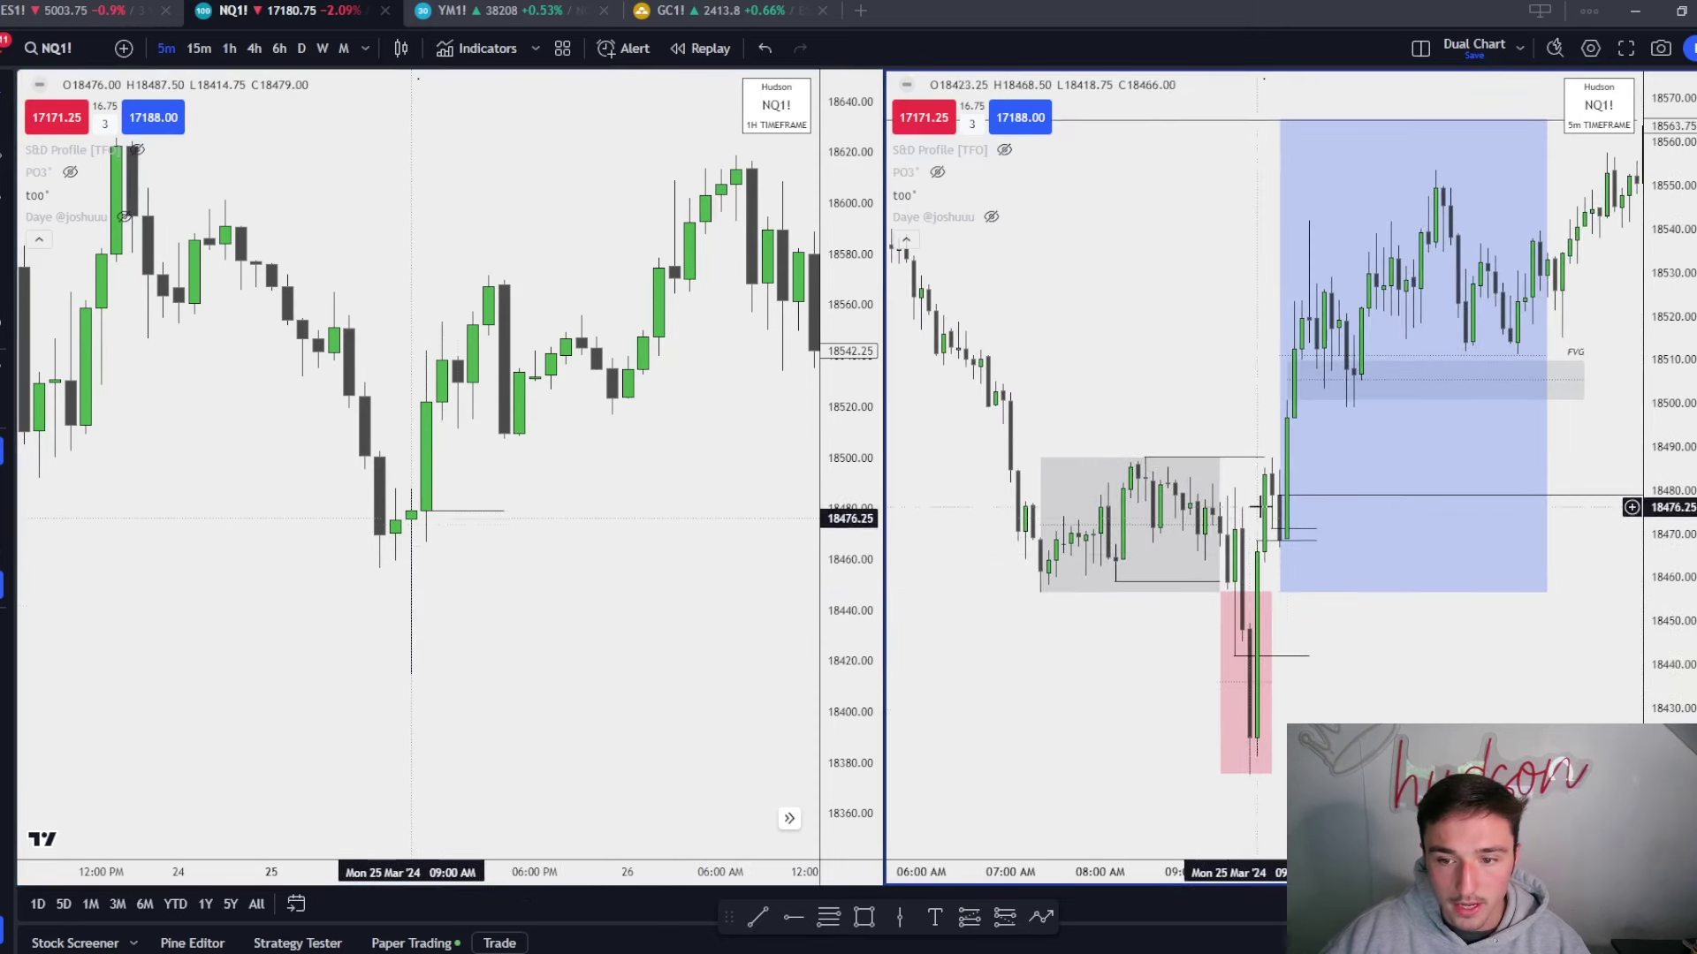
click(1285, 540)
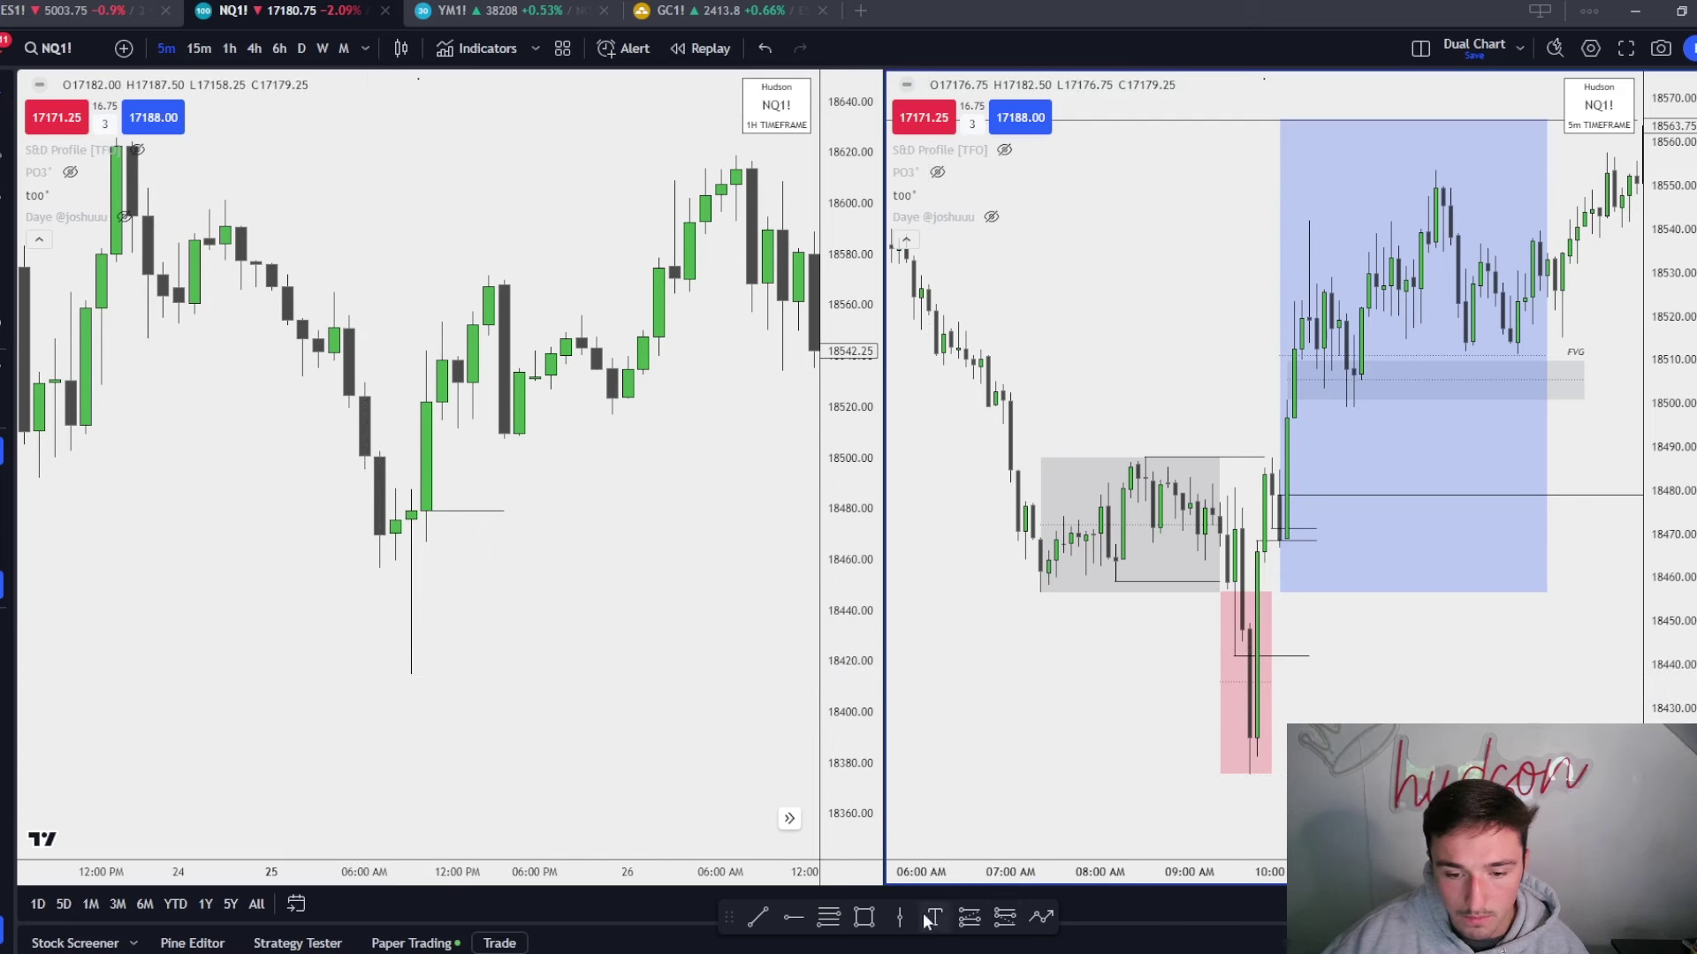
Mark the 08:30 AM opening price on the 5m chart with a horizontal ray at 18483.00 using the 8:30 template.
click(793, 917)
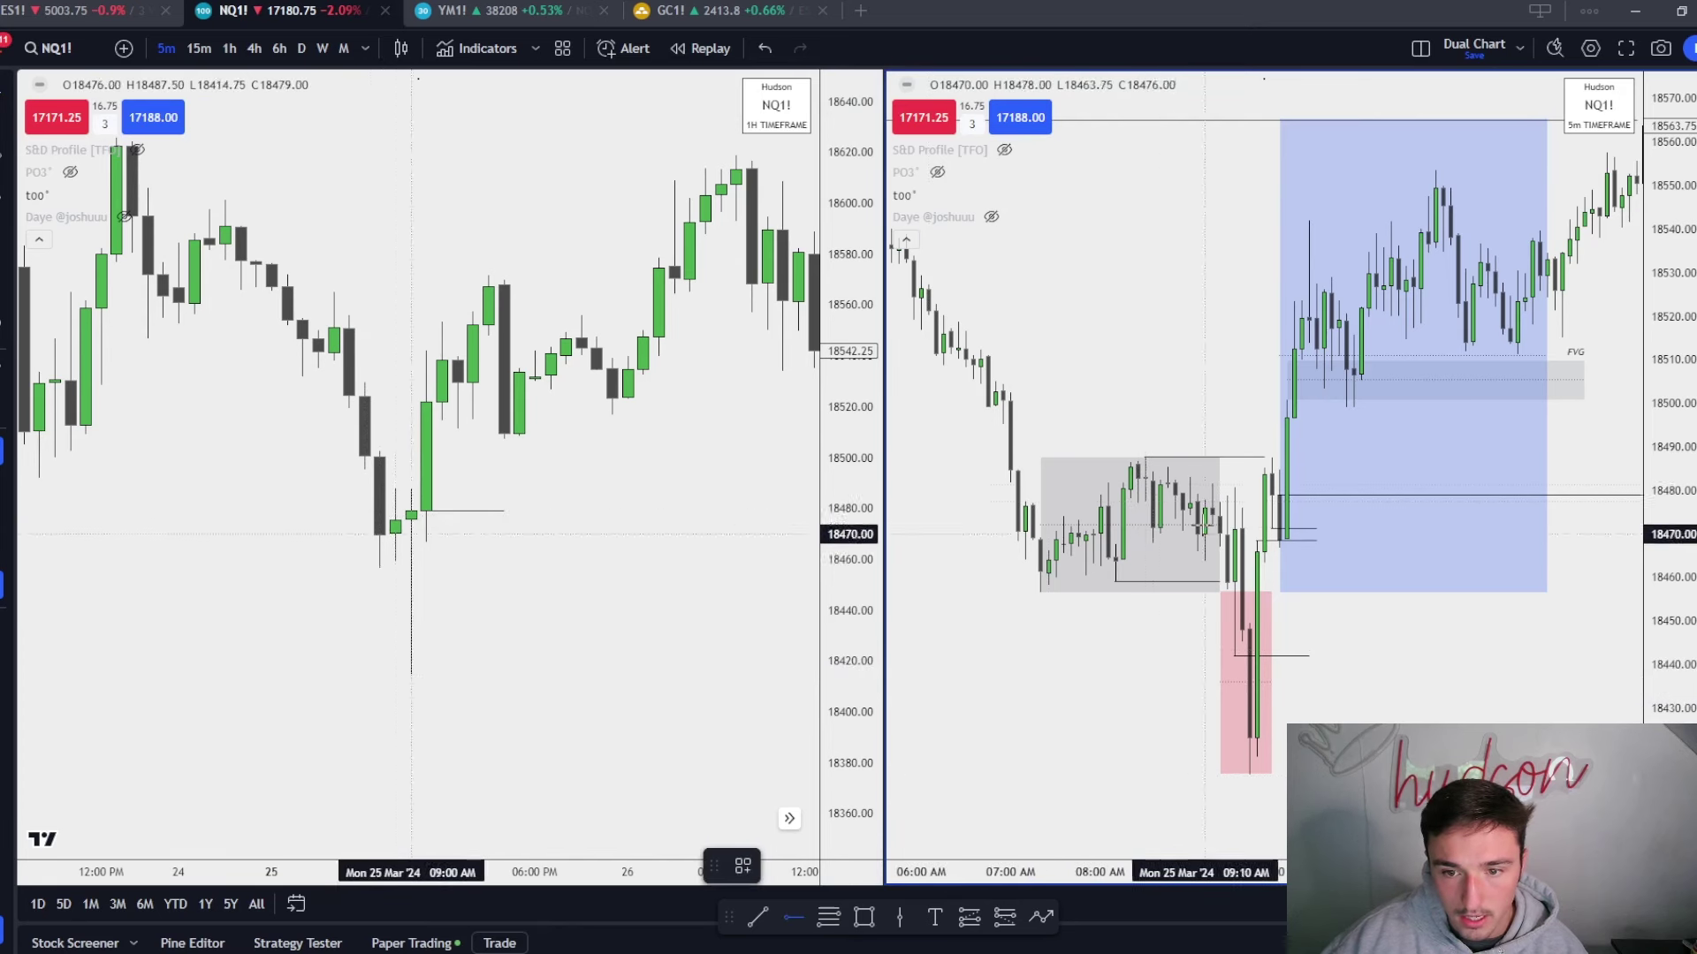
click(1145, 477)
click(742, 867)
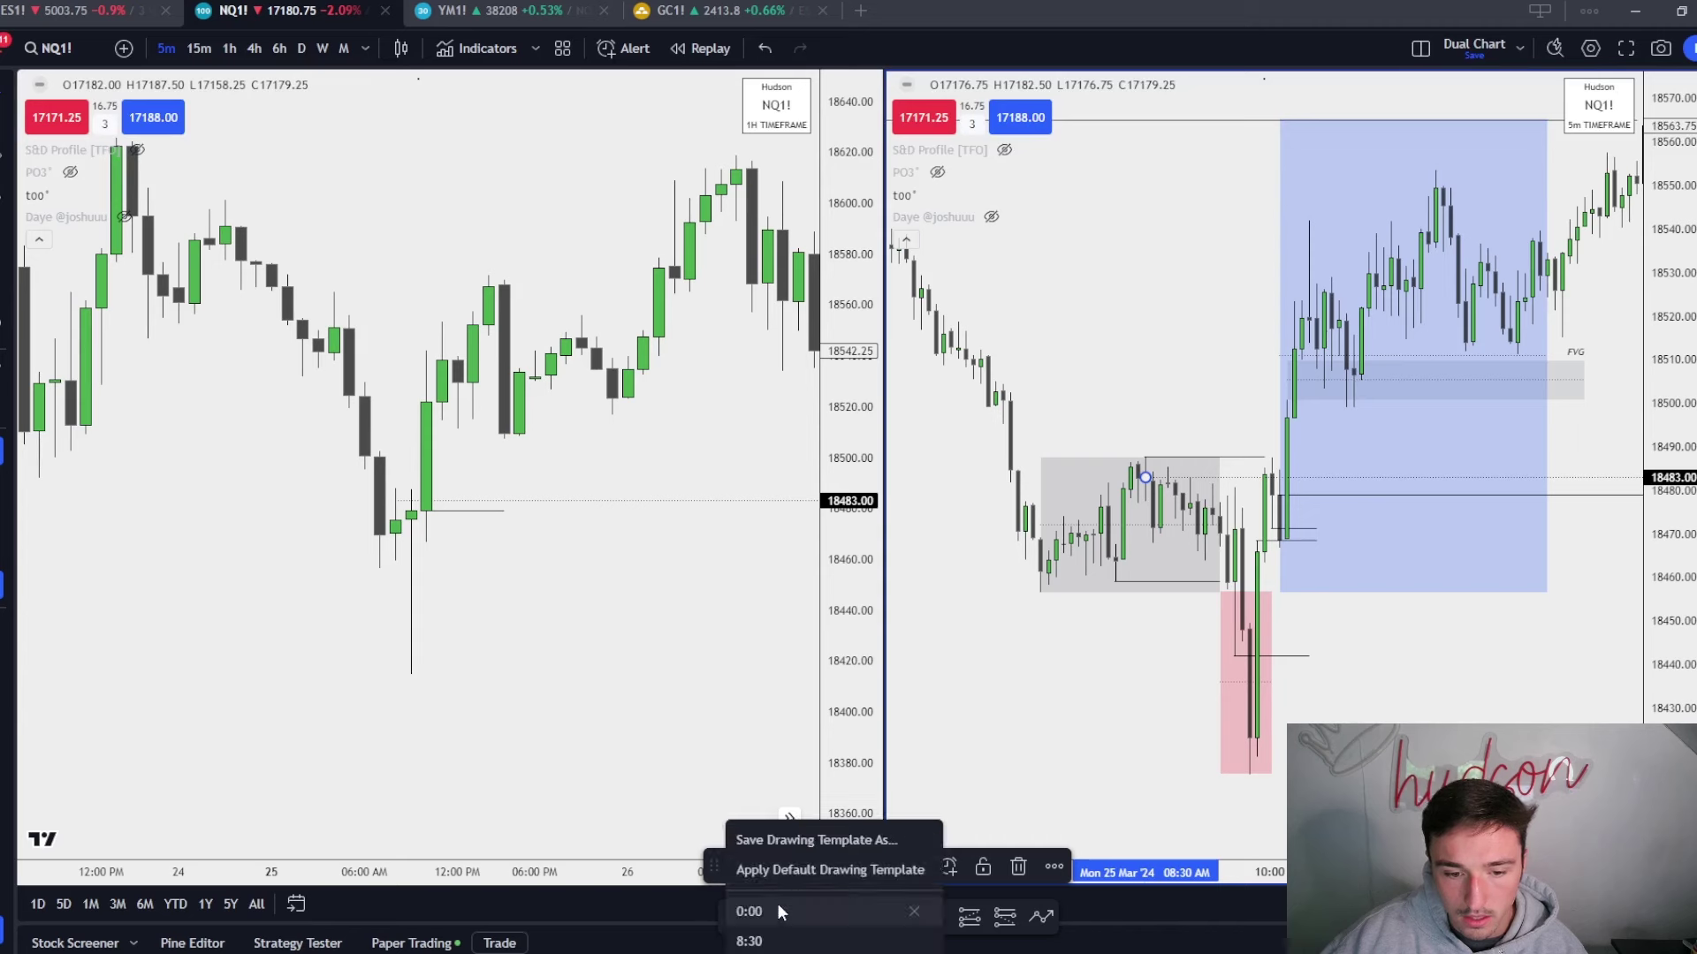
click(777, 939)
click(1453, 747)
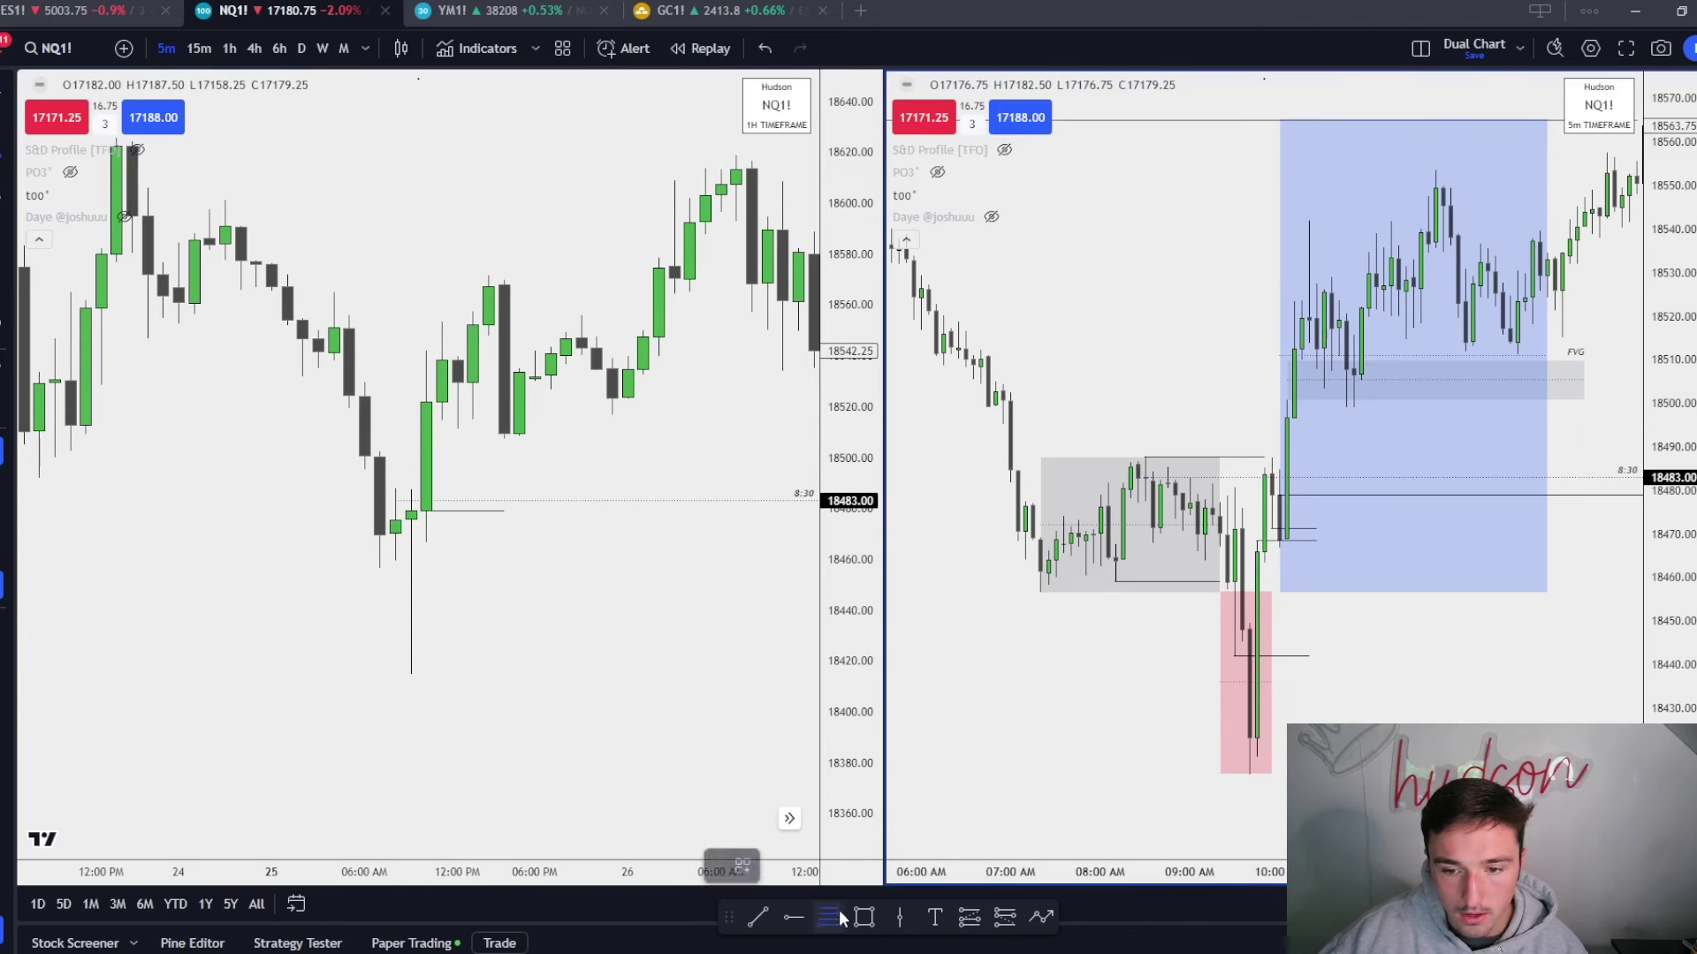
Try projecting Fibonacci deviation levels from the manipulation low to the 09:30 AM candle's high at 18480.75, and check the upside targets.
click(1249, 771)
click(1234, 488)
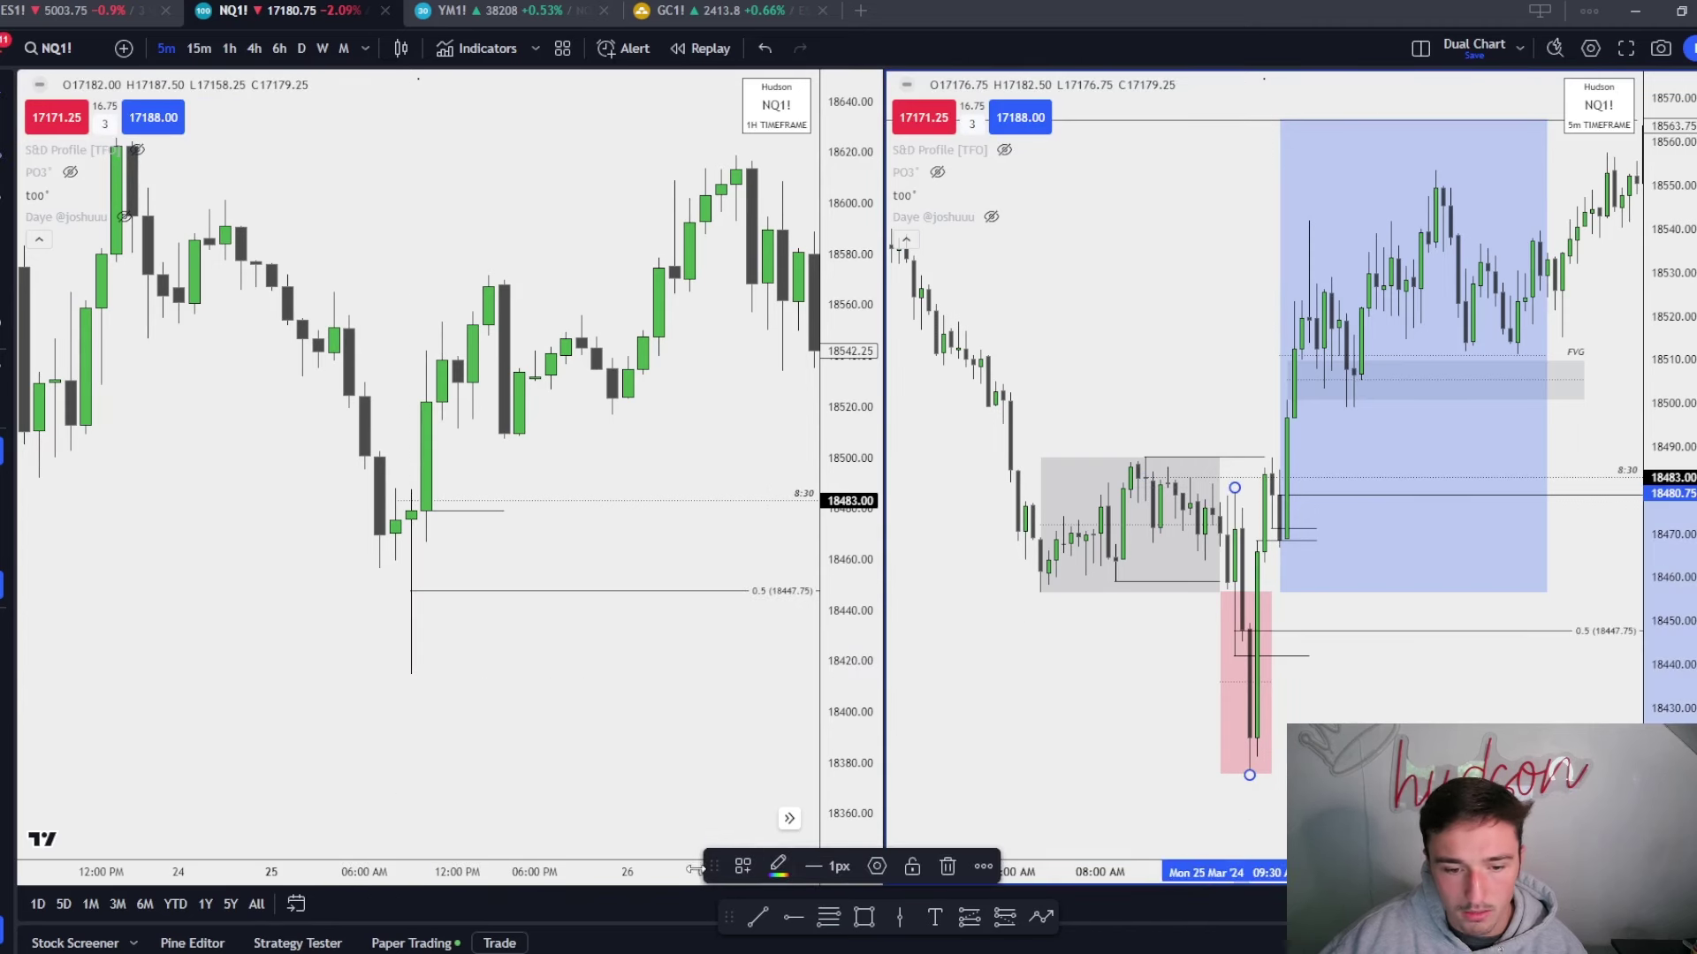
click(743, 866)
click(793, 911)
drag(1251, 307, 1242, 611)
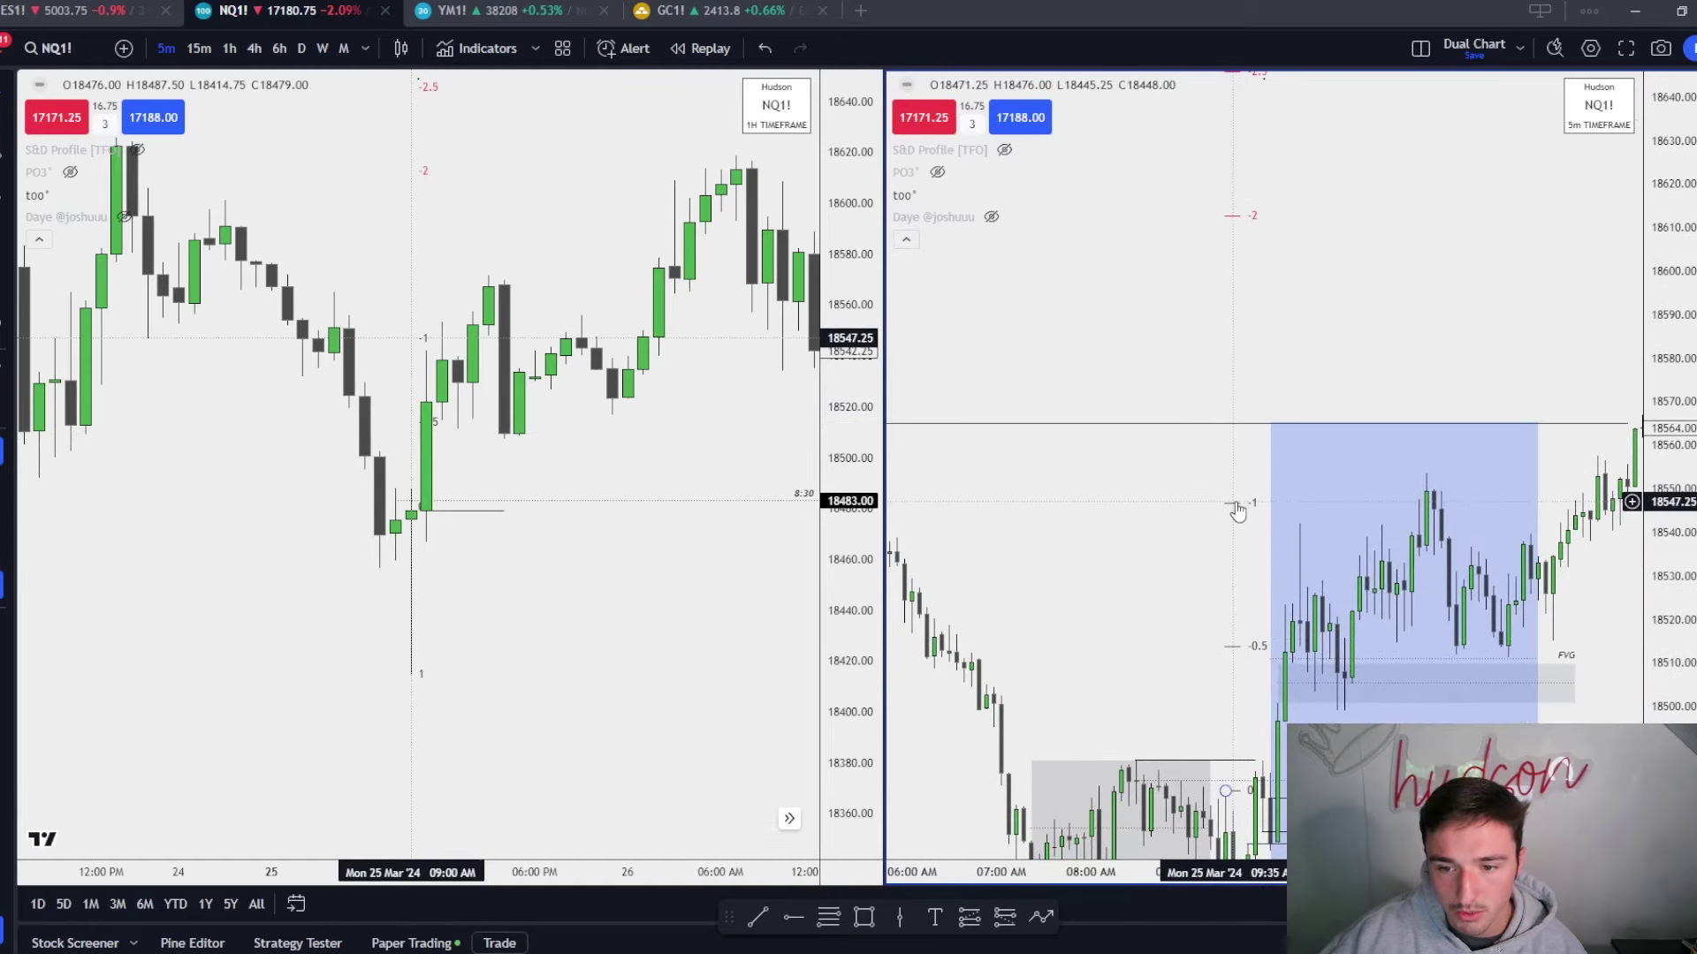
drag(1237, 510, 1273, 366)
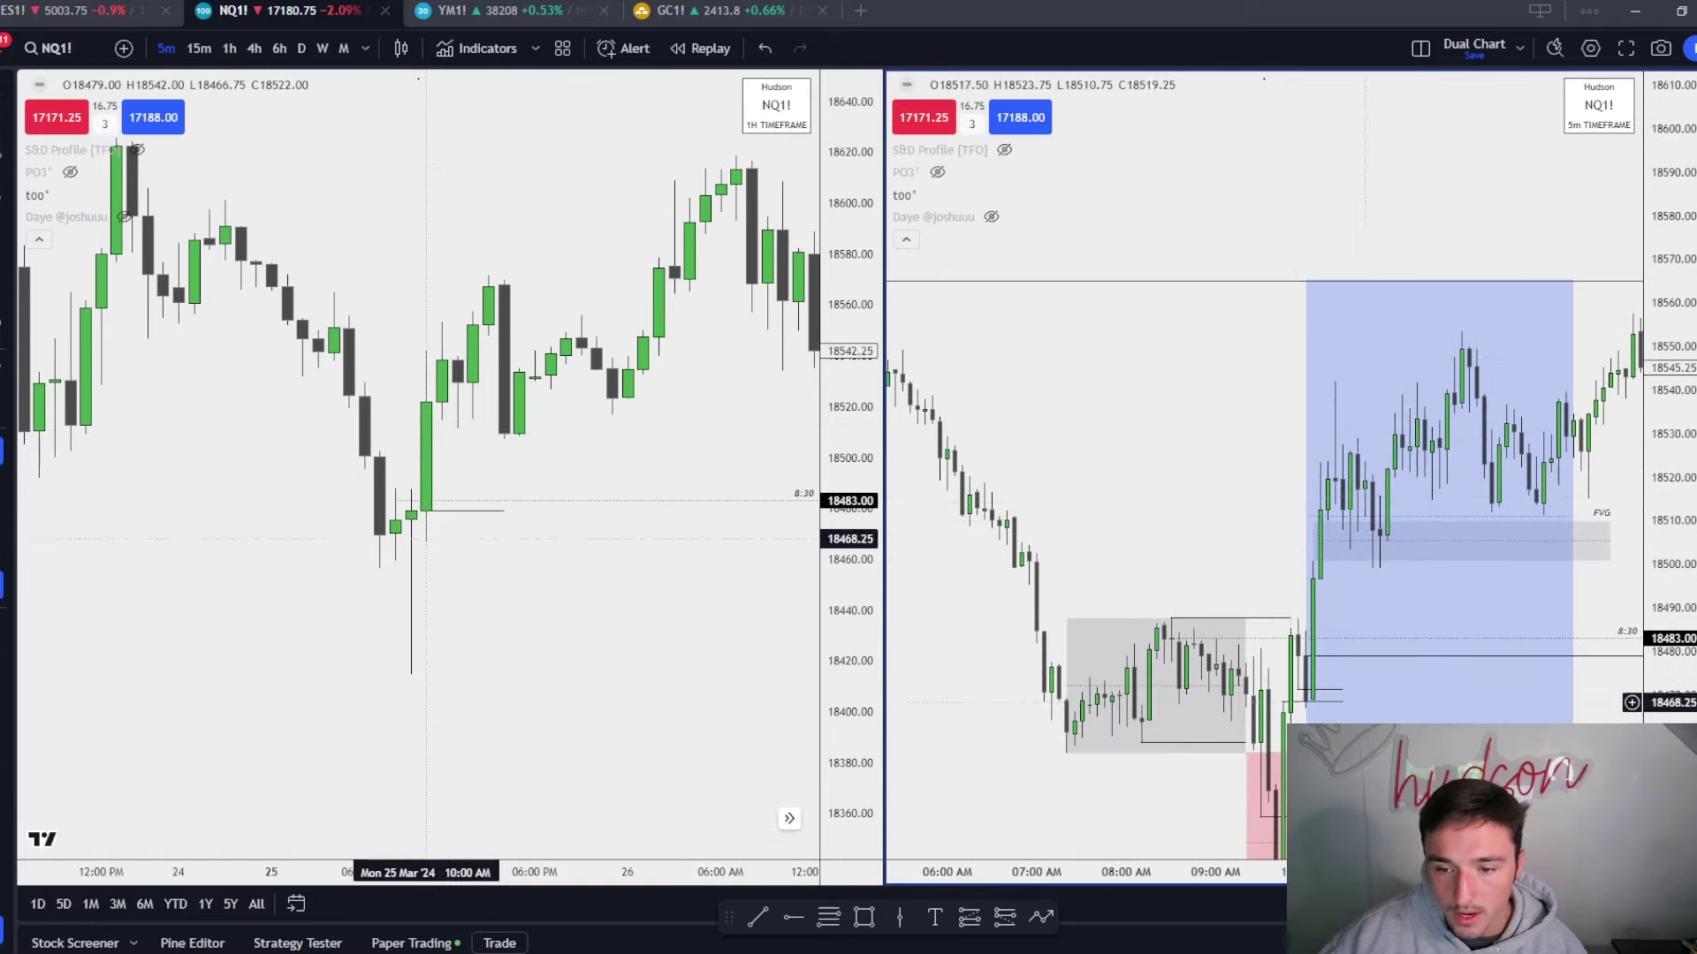
drag(1284, 702, 1260, 505)
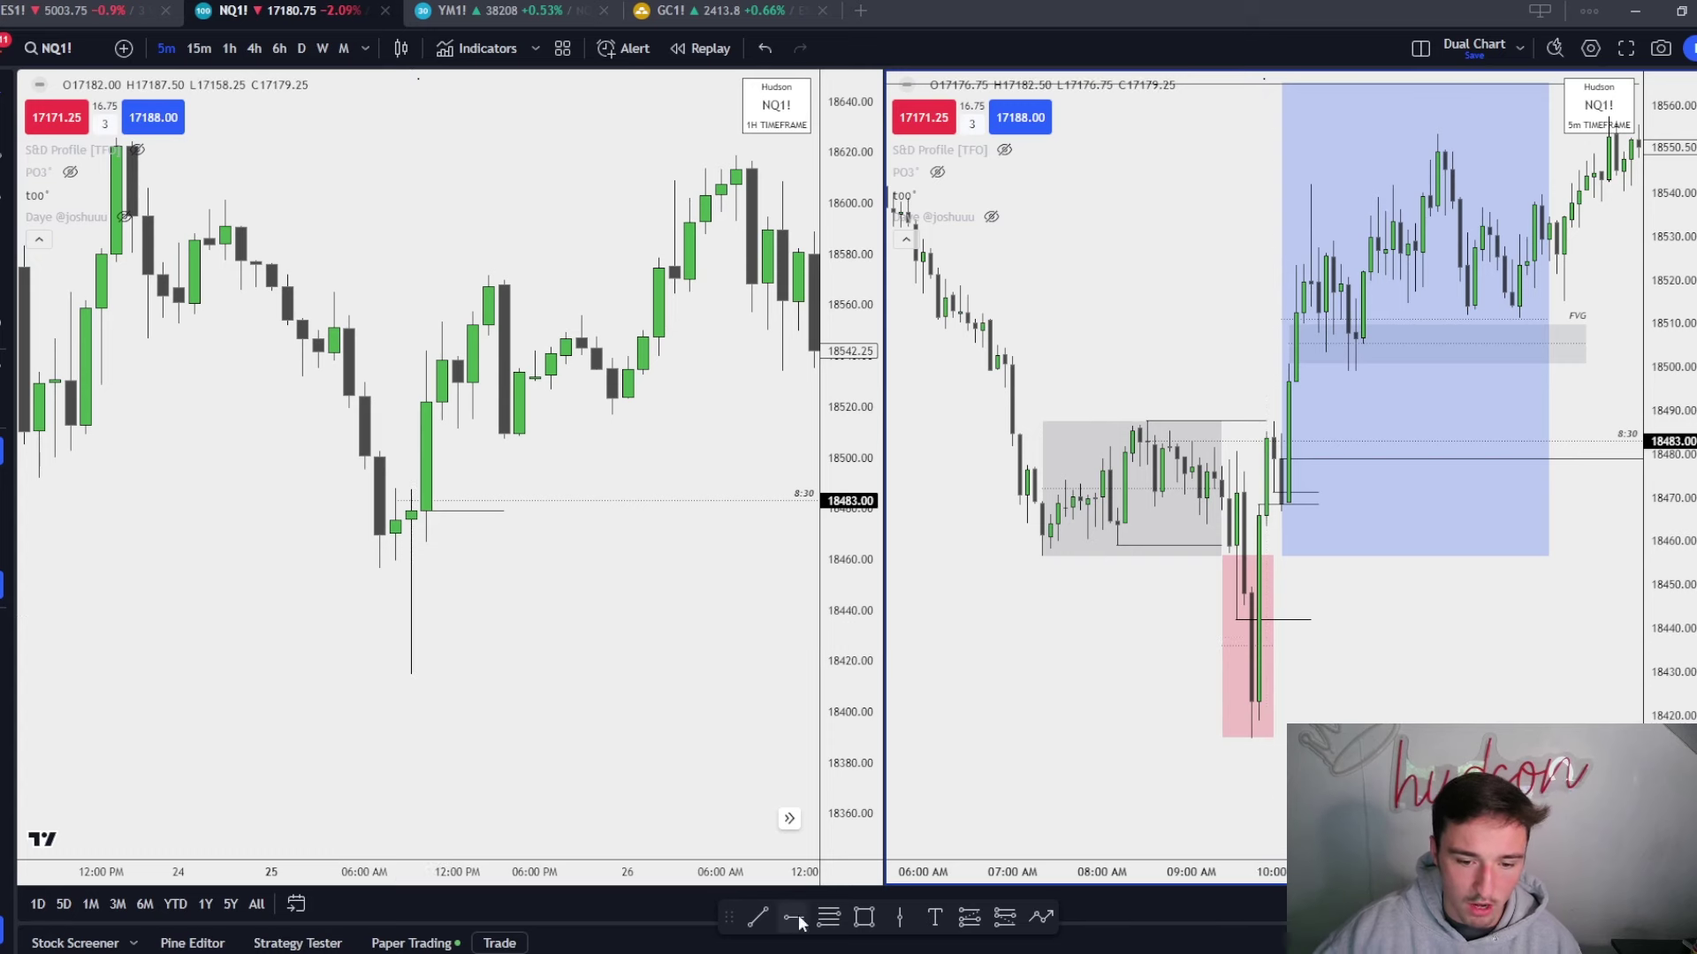
Try a smaller Fibonacci projection from the 18414.75 low to 18449.50 and check the -2, -2.5 and -4 levels against the expansion.
click(828, 917)
click(1251, 739)
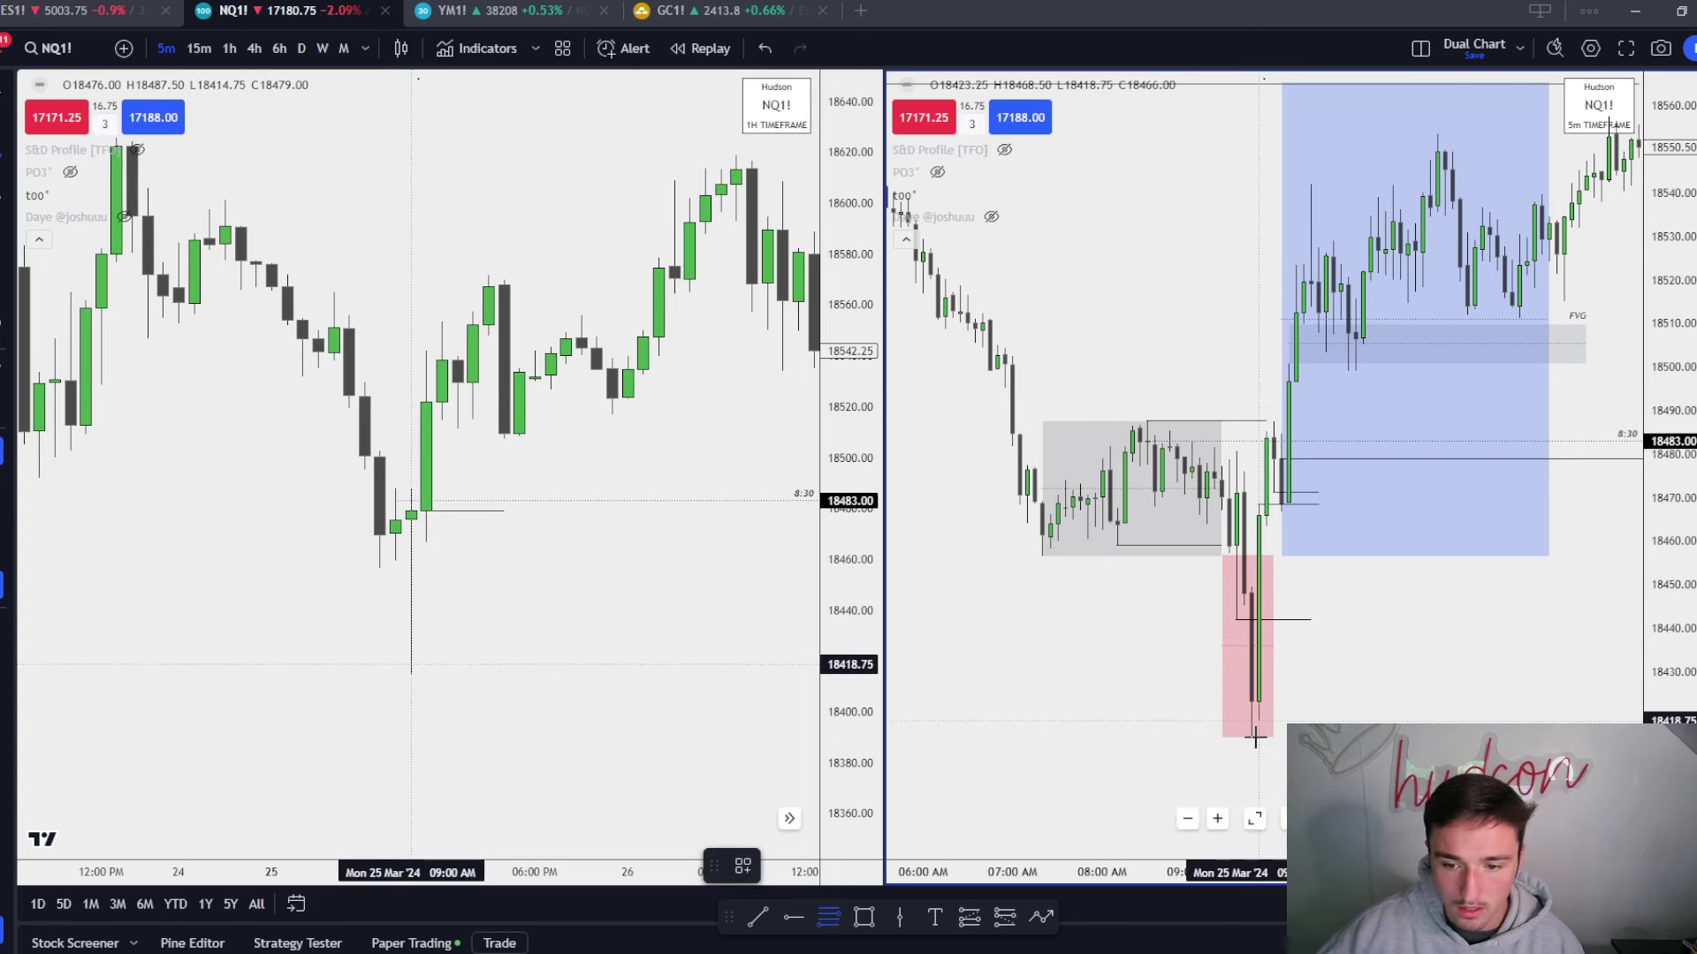
click(1247, 575)
drag(1463, 667, 1351, 822)
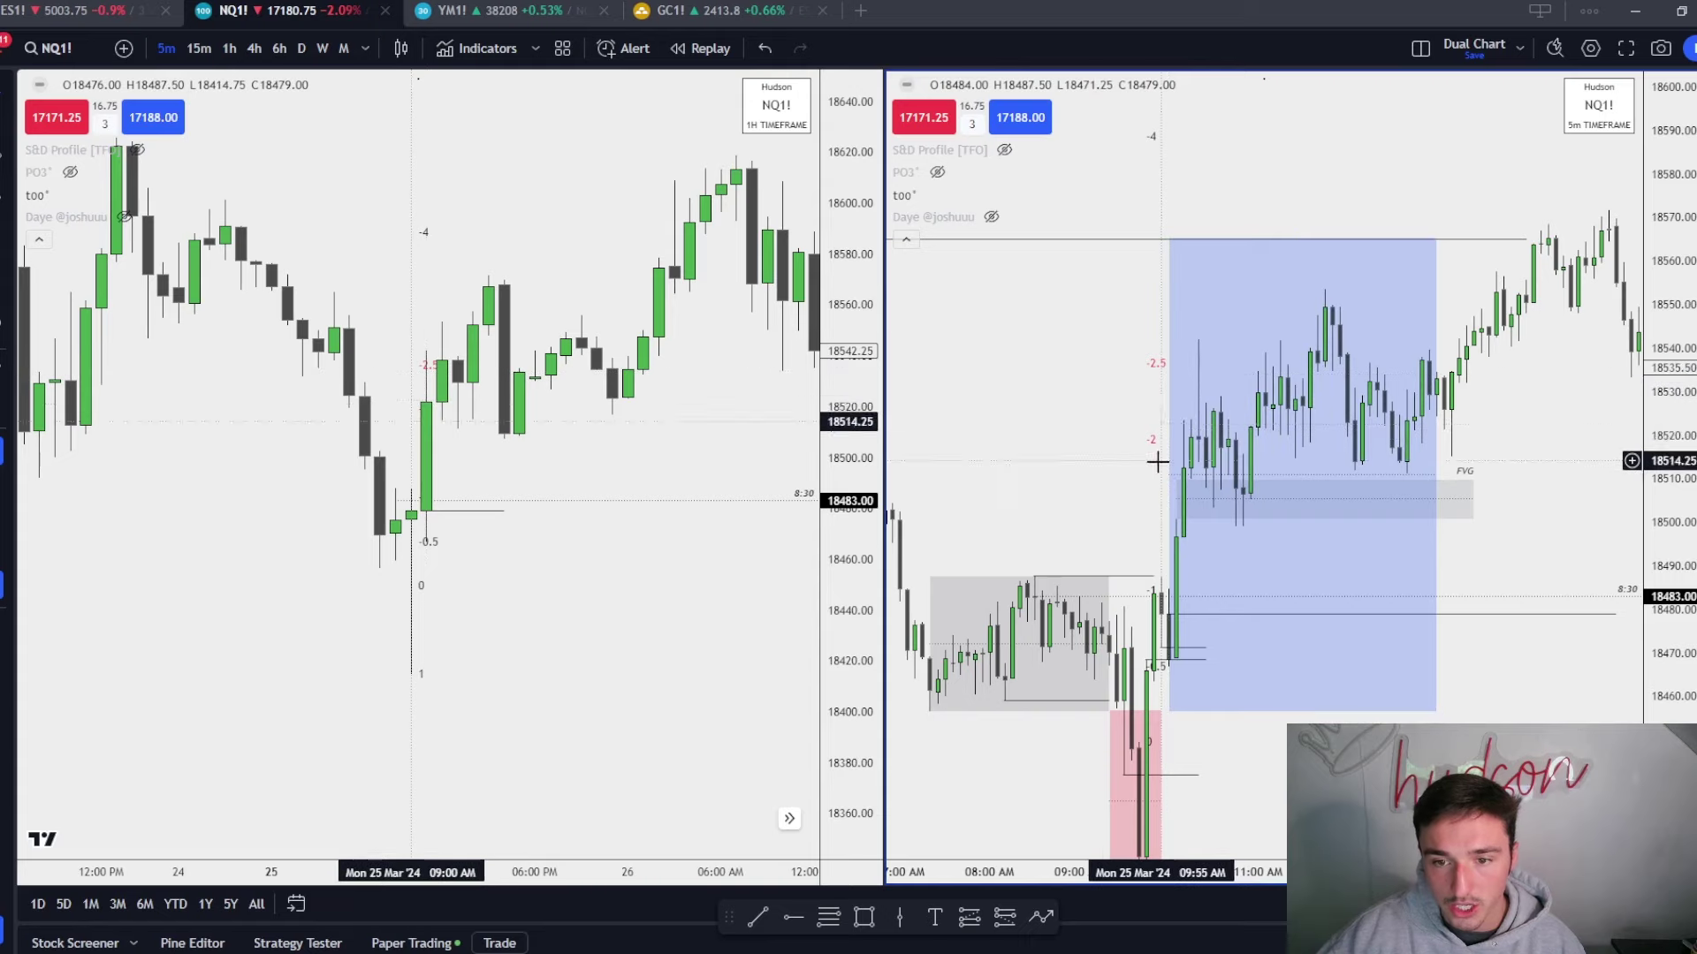
drag(1098, 424, 947, 587)
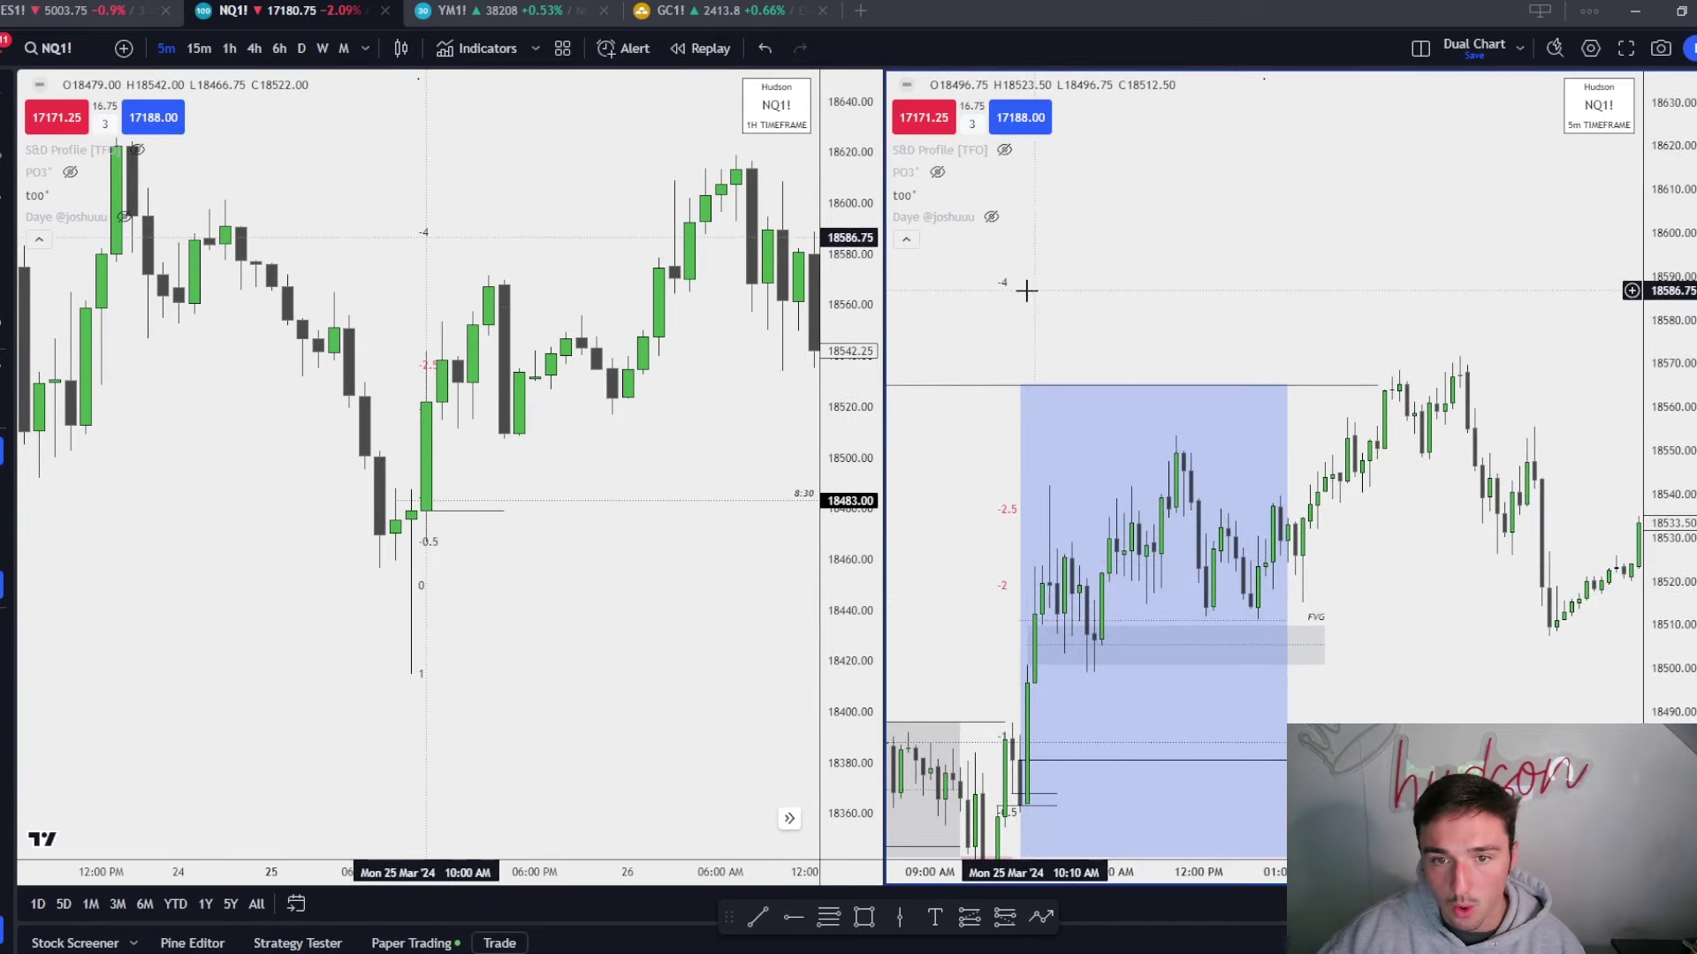
drag(1403, 691, 1518, 481)
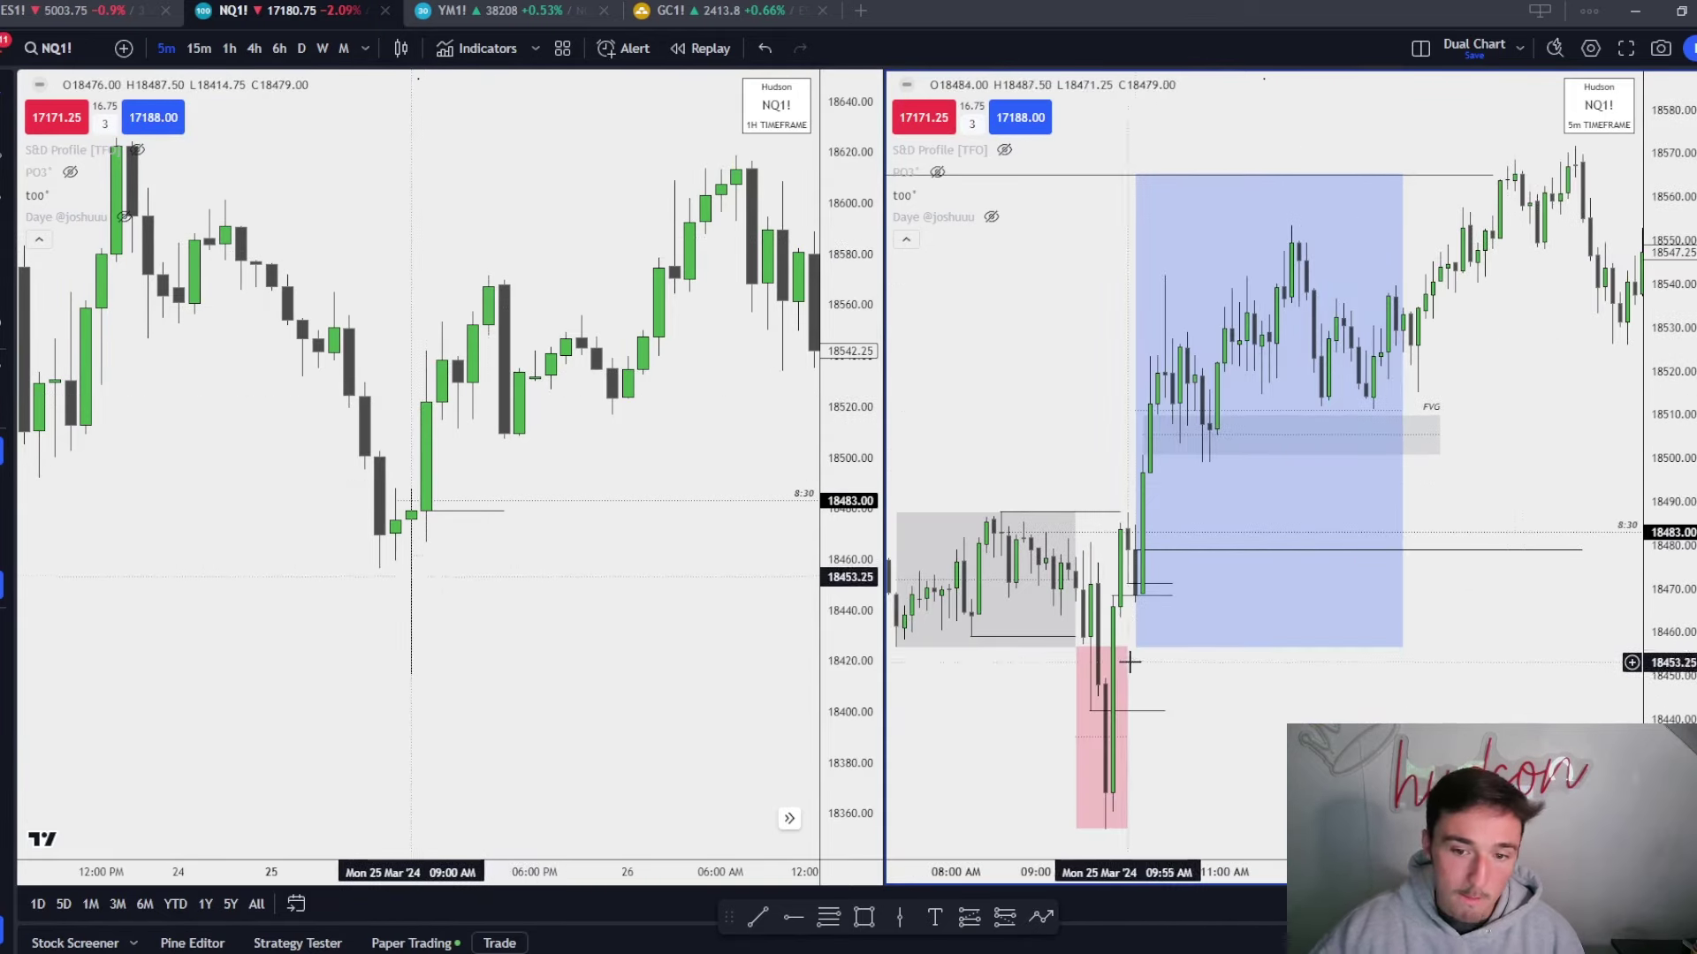
click(1139, 588)
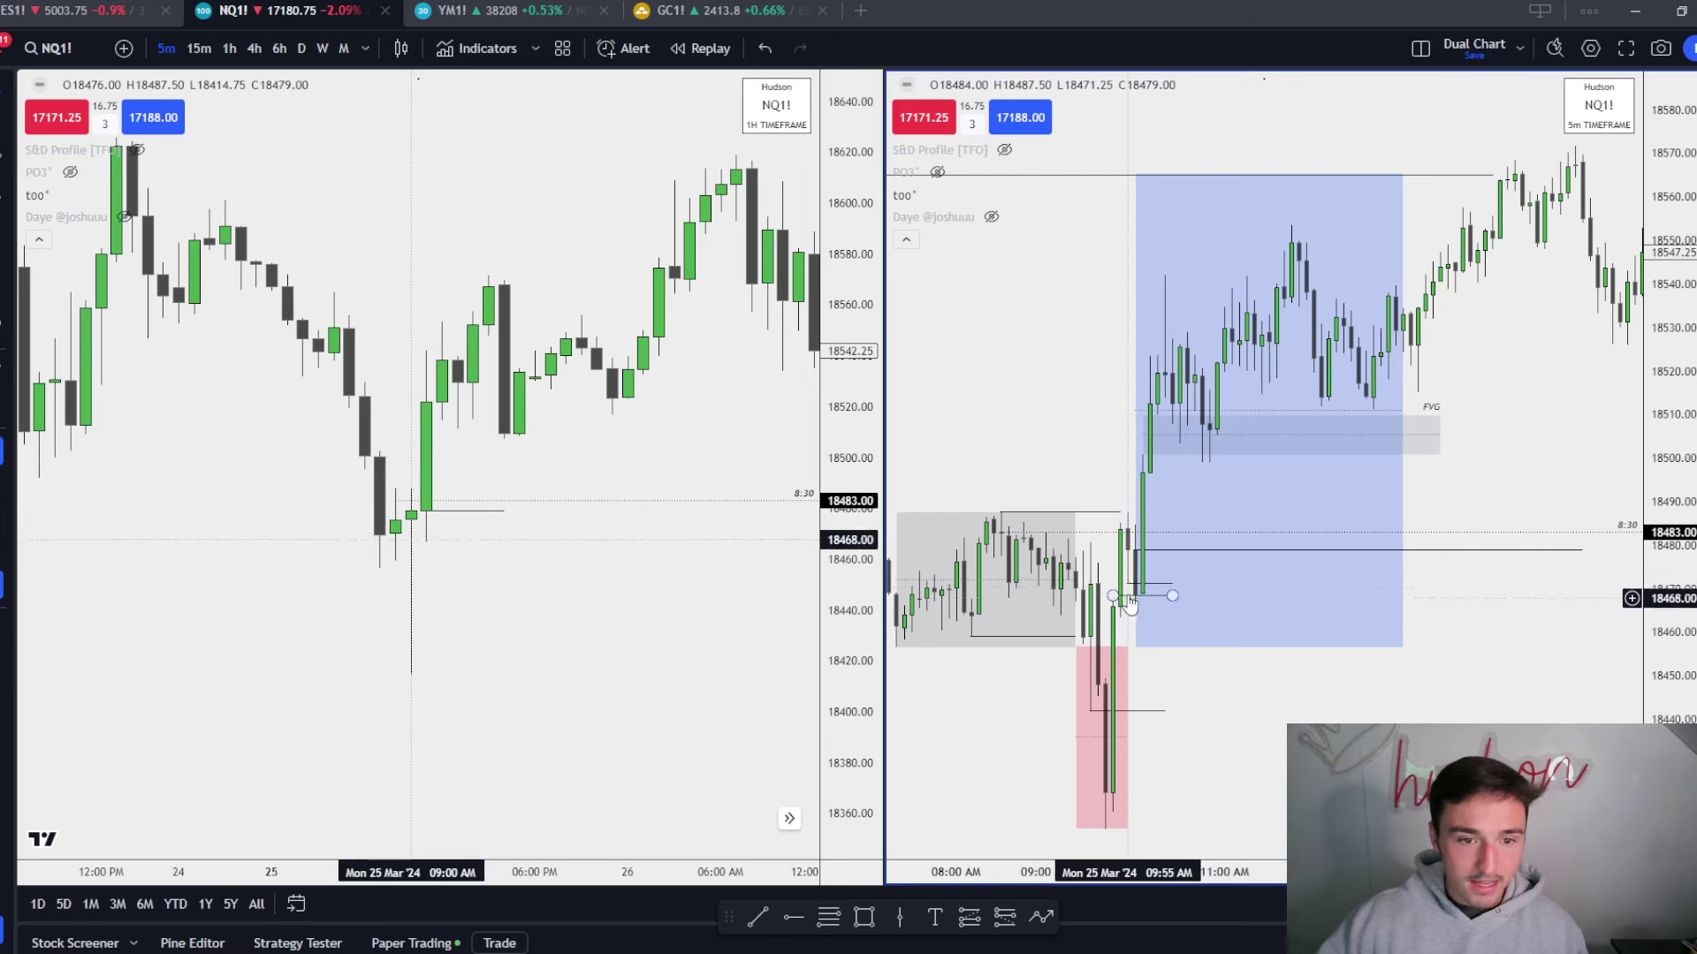